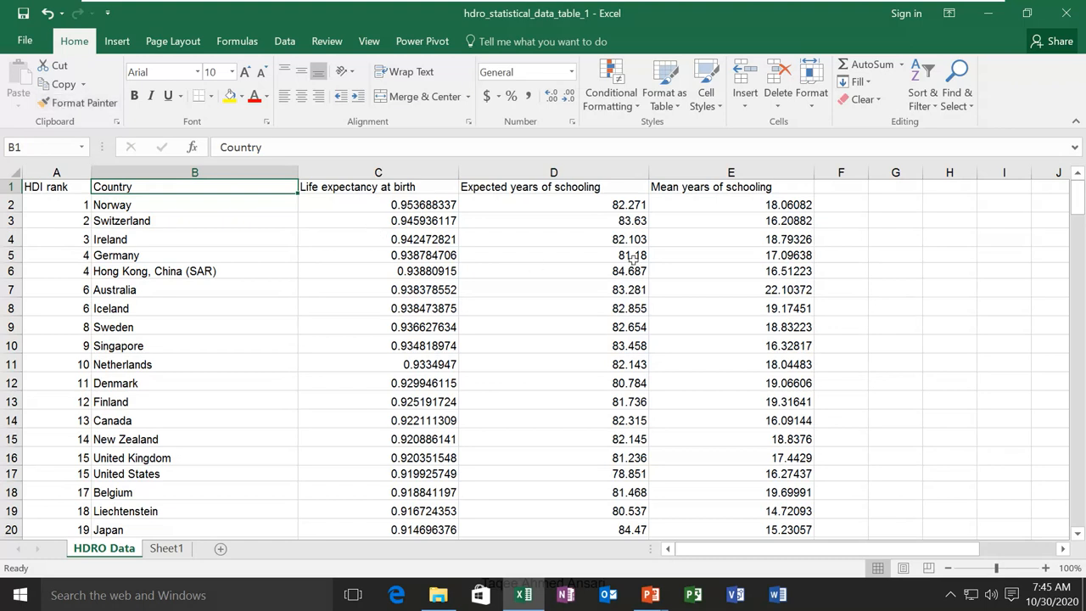
Copy 82.271 from D2 into G3 and preview the alternative paste options
left_click(617, 206)
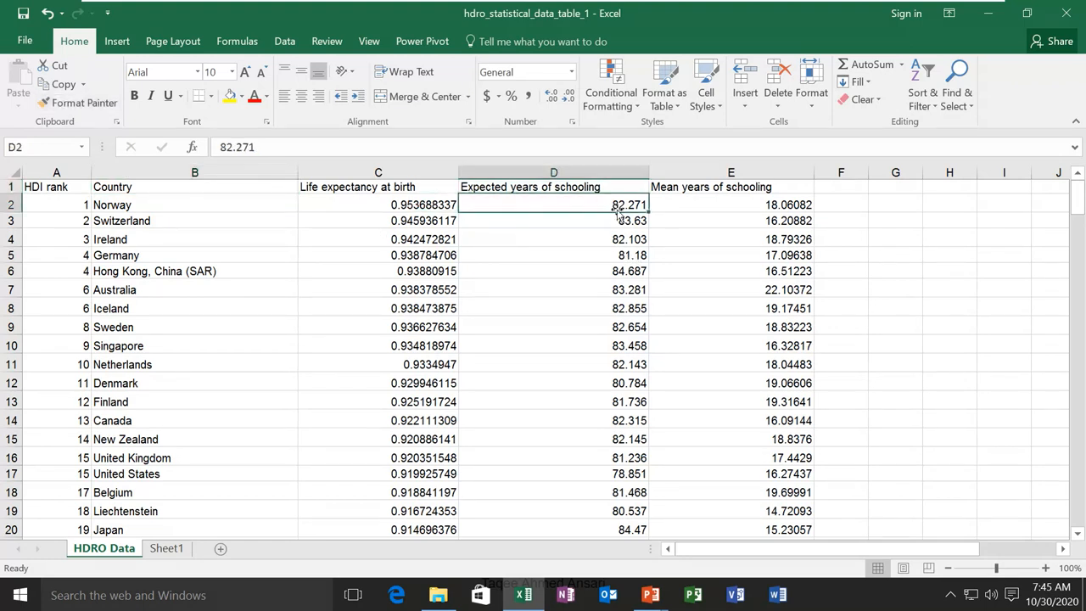
left_click(58, 84)
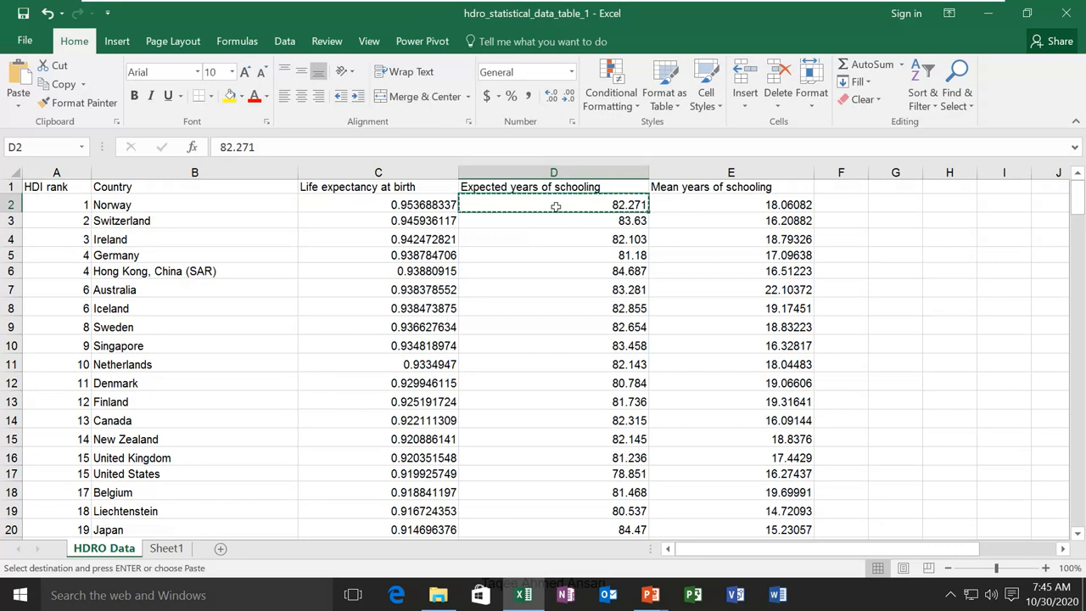
left_click(902, 223)
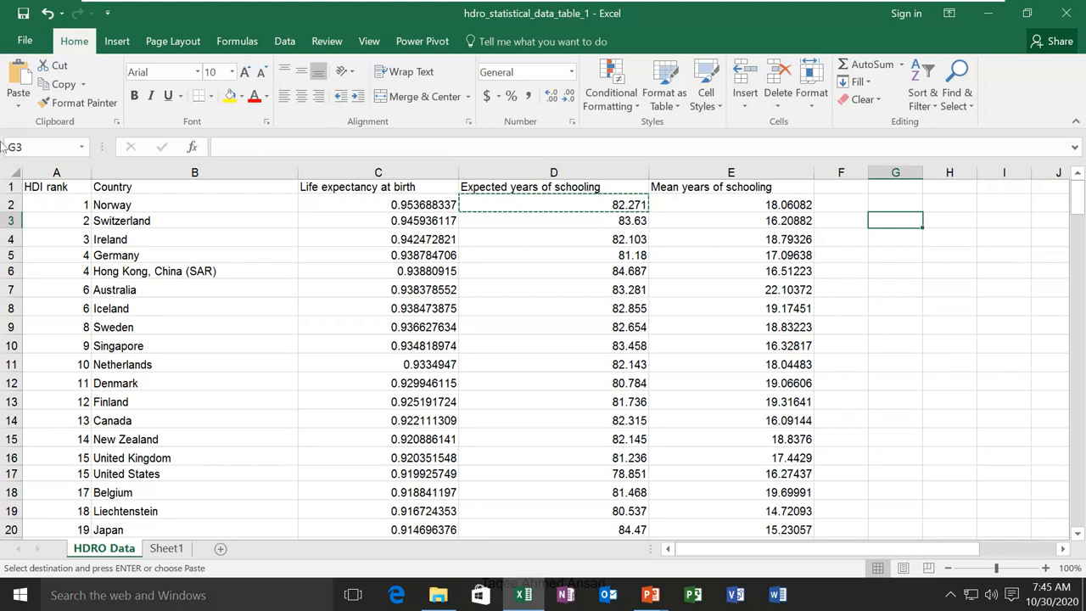
left_click(20, 78)
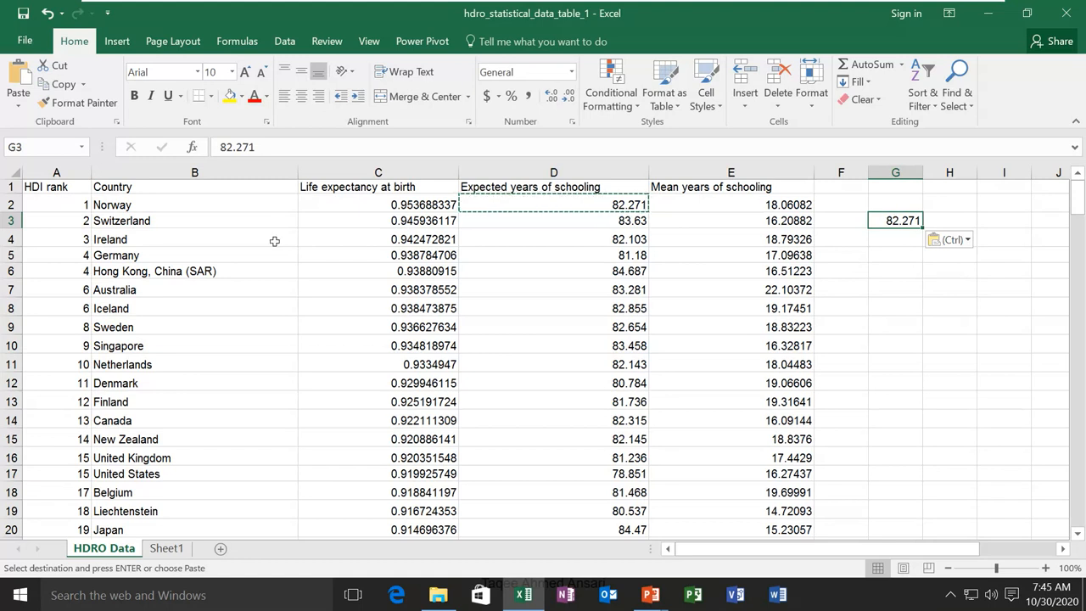
left_click(17, 103)
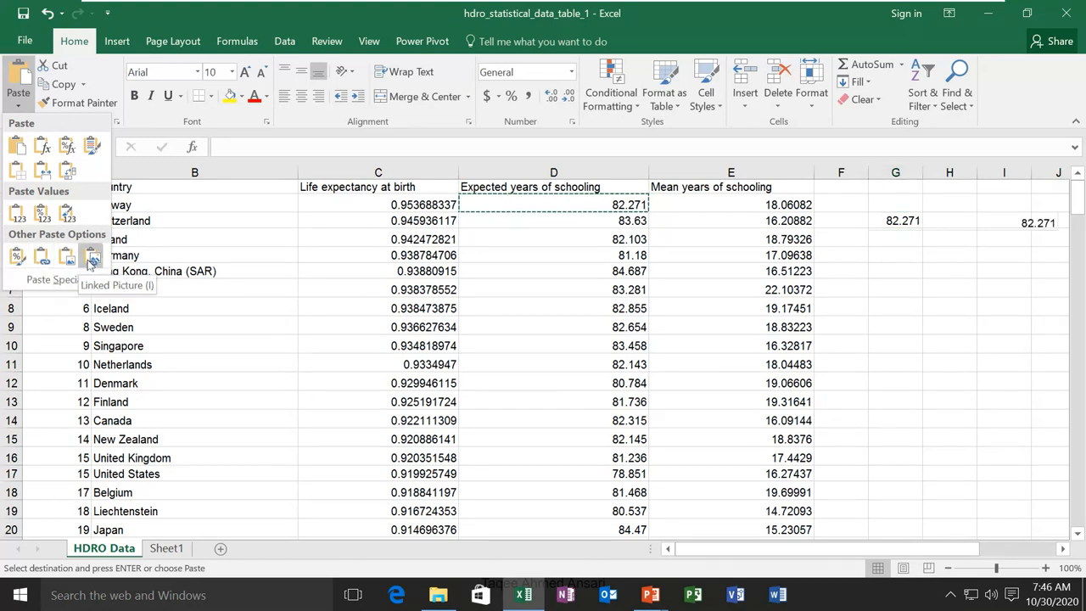
Close the paste options list and undo the 82.271 paste into G3
left_click(21, 105)
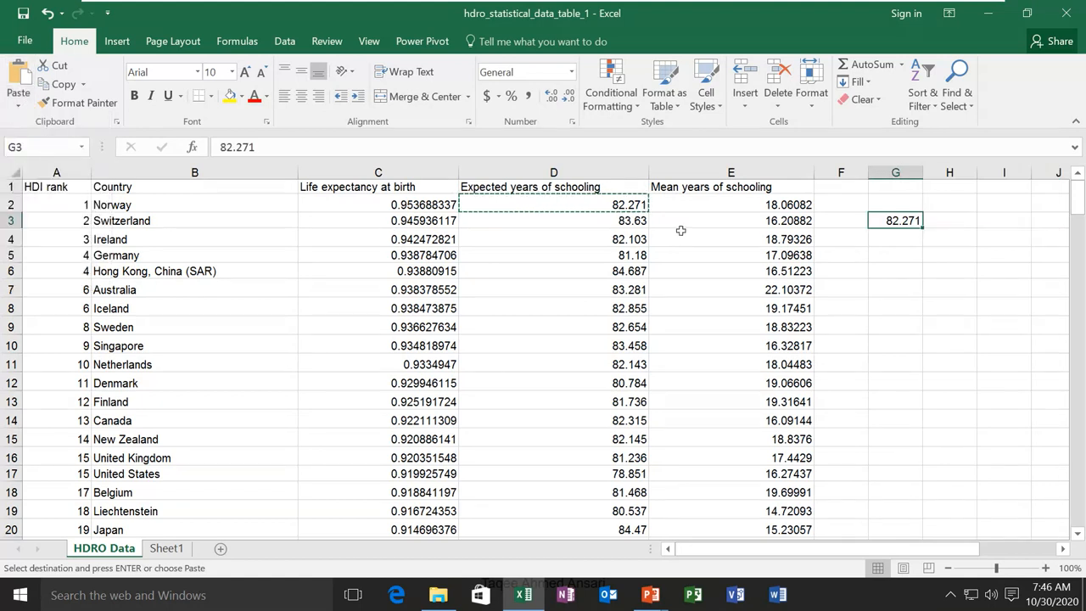
key("ctrl+z")
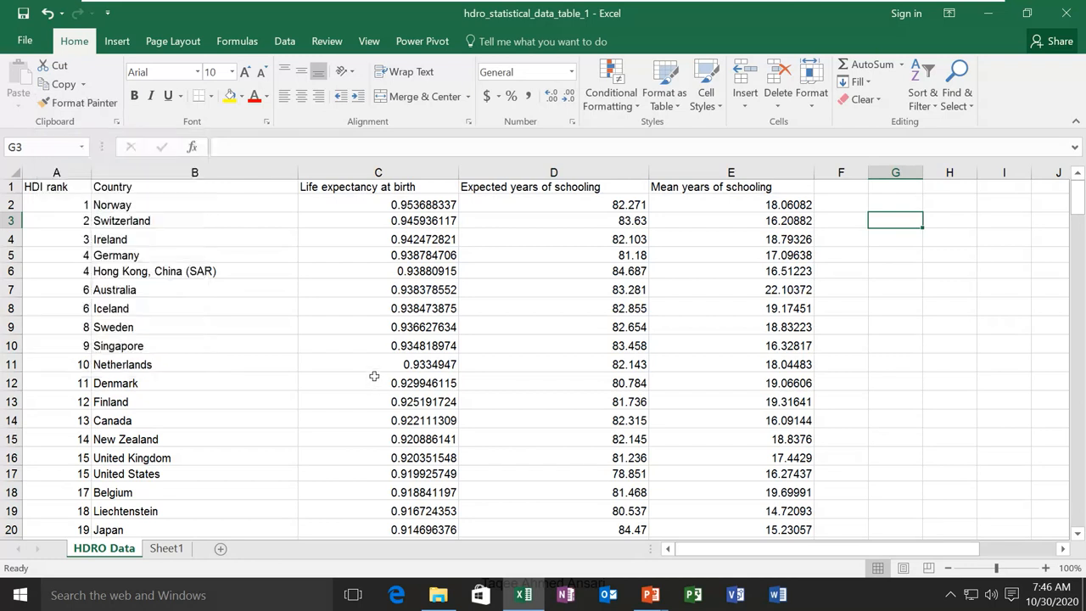
left_click(124, 210)
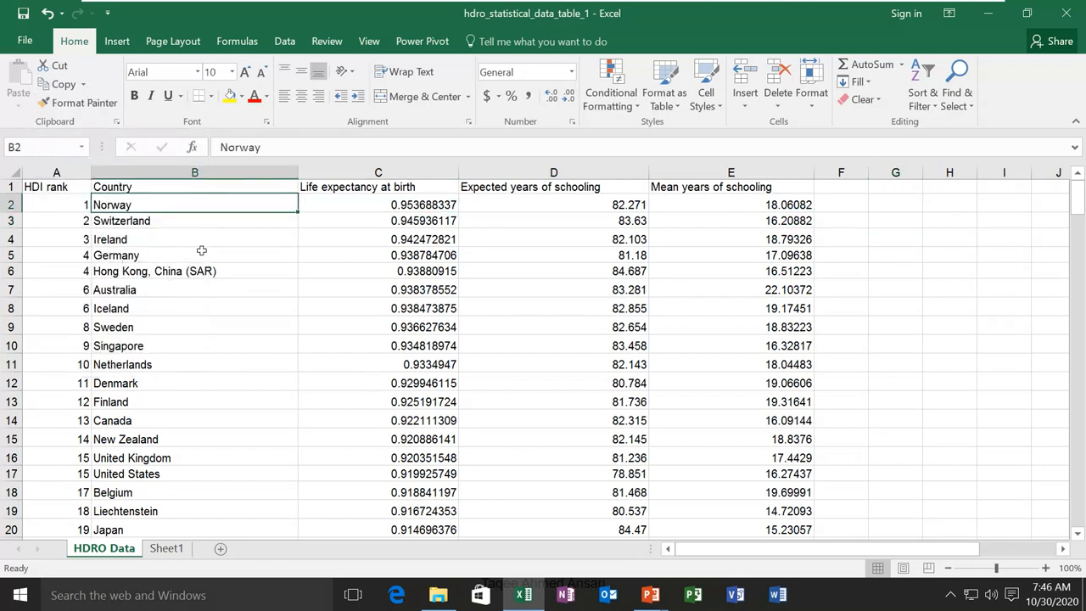
left_click(229, 95)
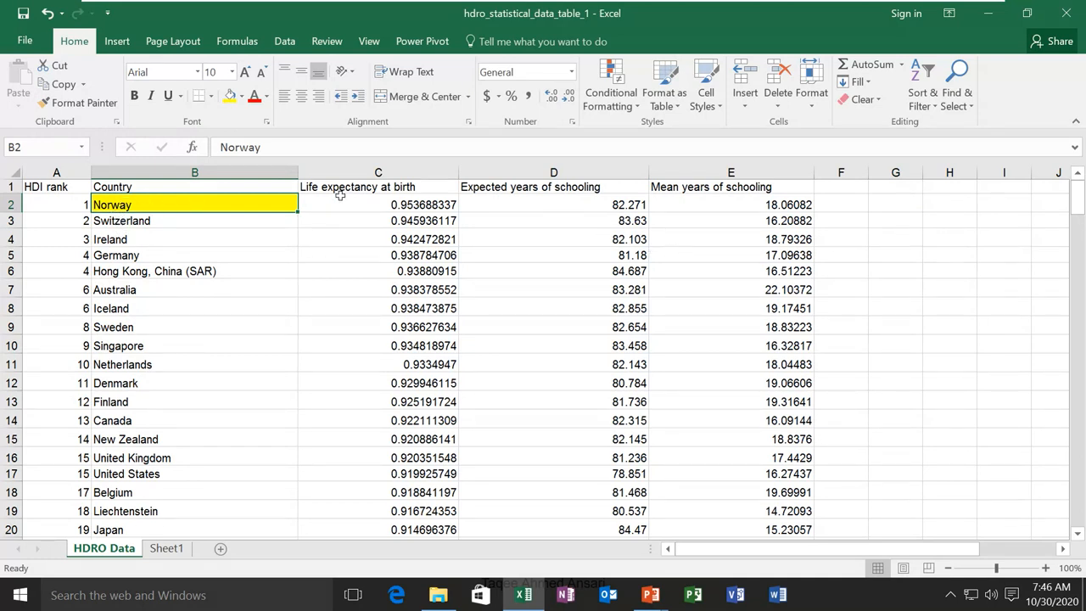
left_click(689, 201)
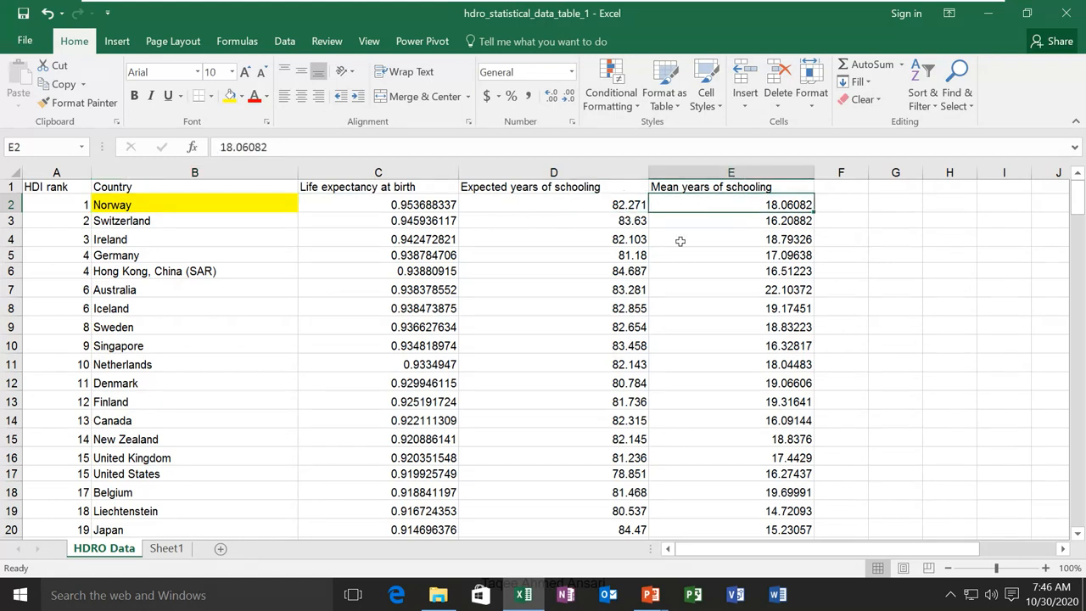
left_click(173, 197)
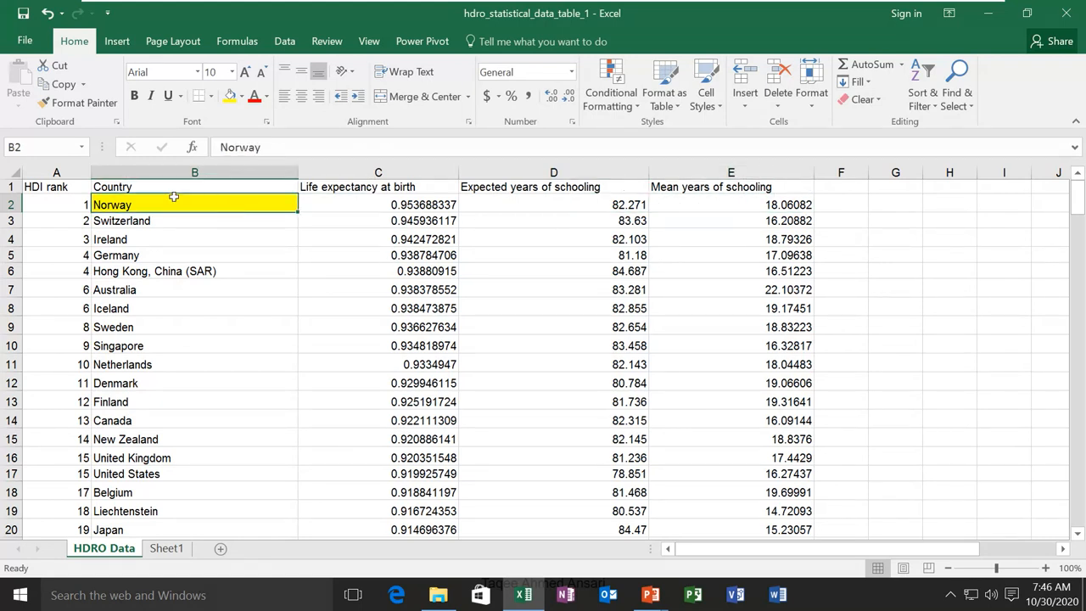
left_click(83, 102)
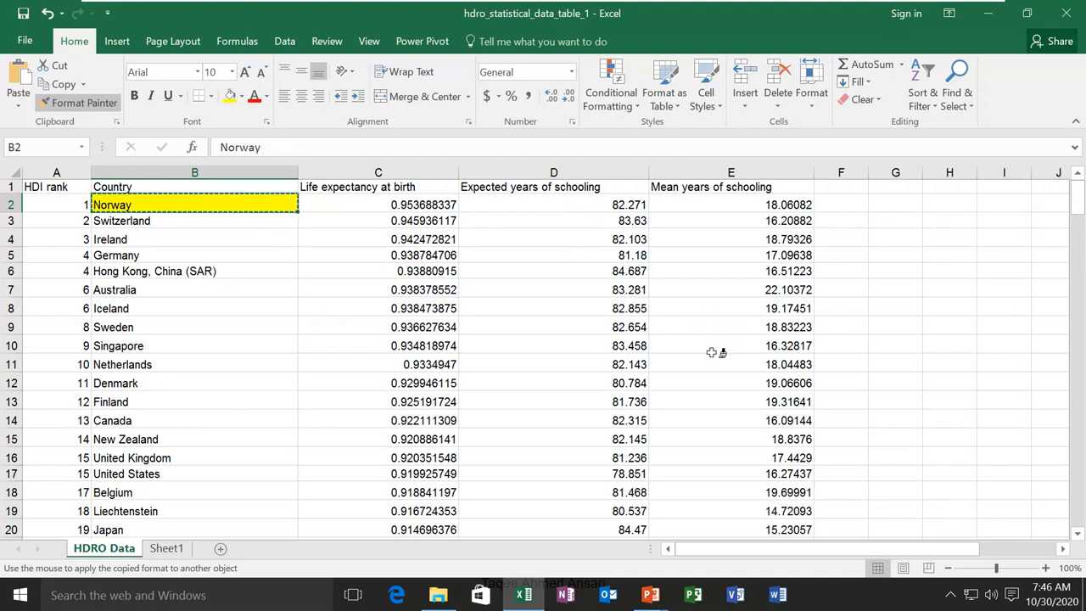
left_click(774, 202)
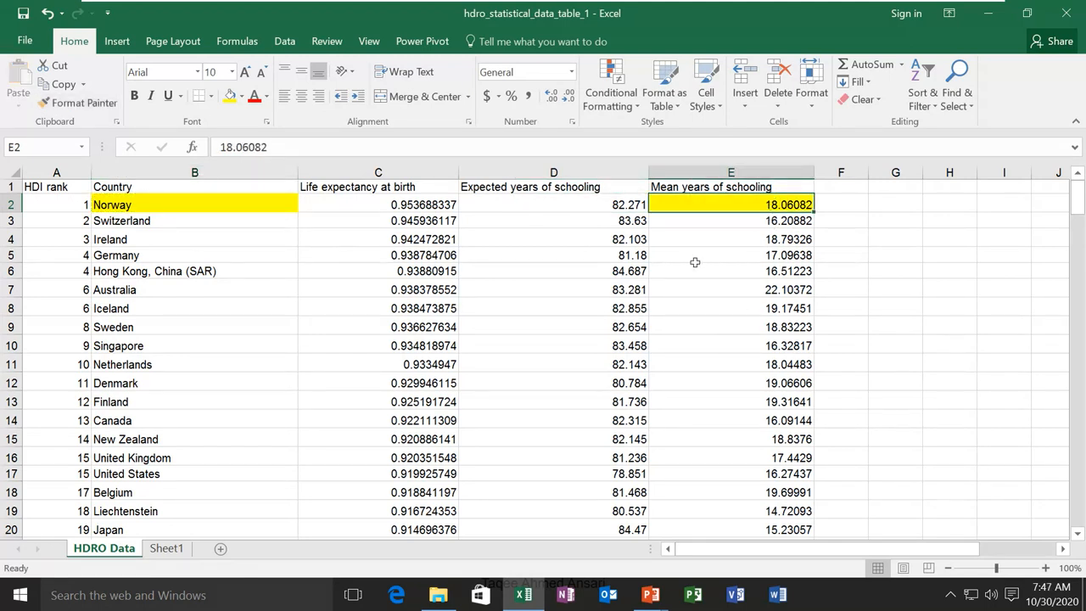
left_click(160, 203)
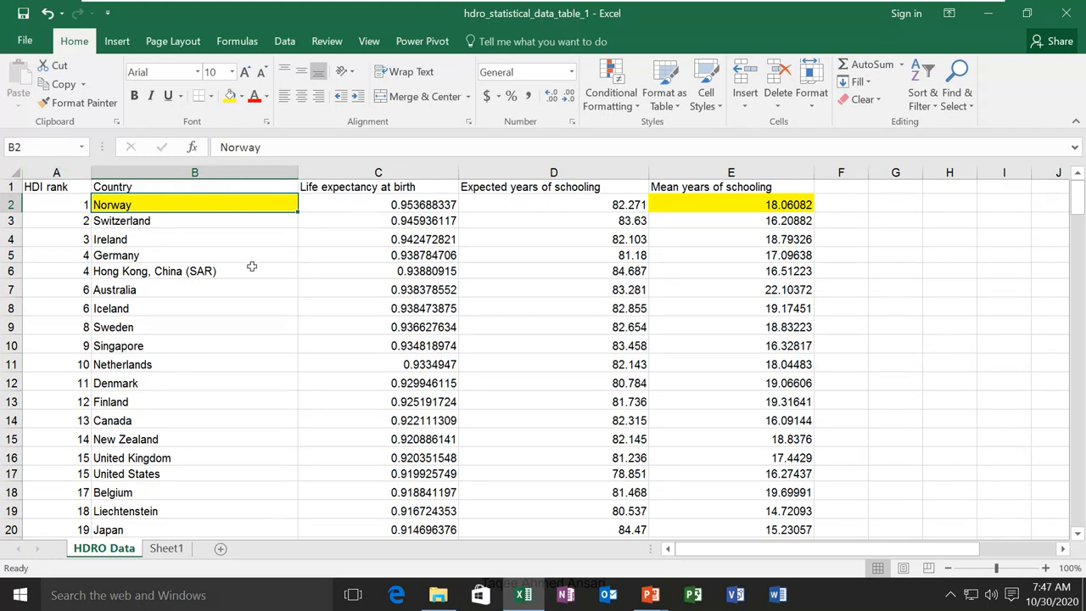
key("ctrl+z")
key("ctrl+z")
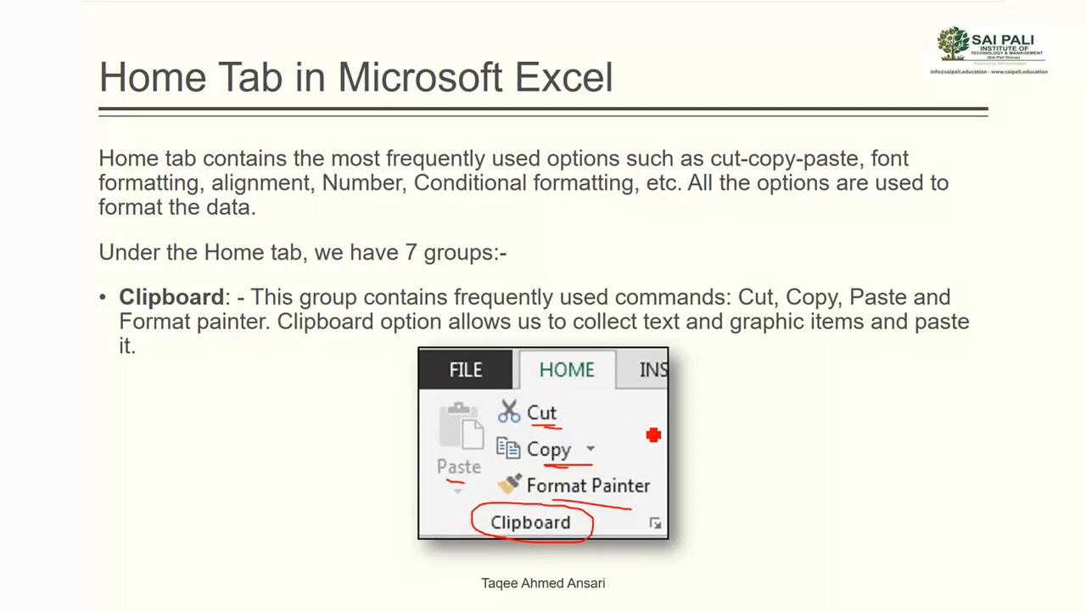
On the Font and Alignment slide, underline bold, italic, Calibri and size 11 in red, and circle Borders
key("Right")
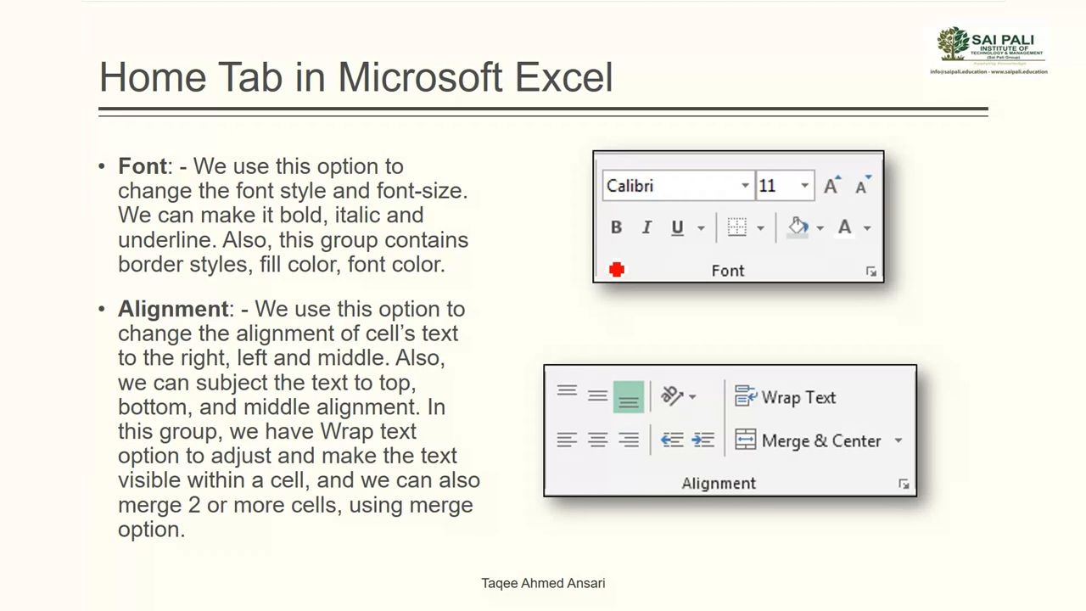
left_click_drag(611, 241, 683, 245)
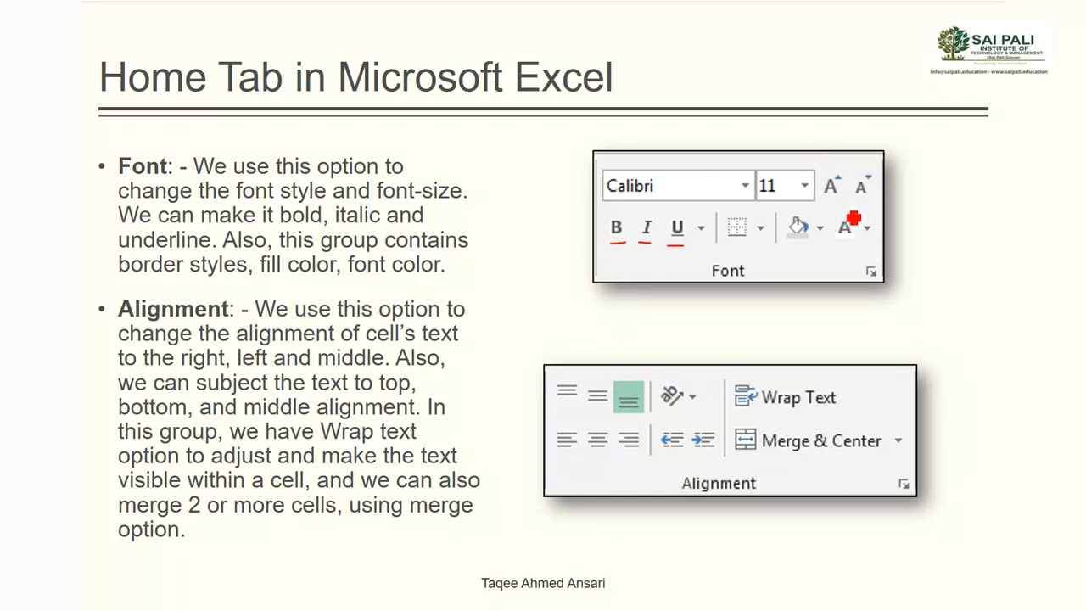
left_click_drag(774, 195, 786, 195)
left_click_drag(664, 193, 674, 193)
mouse_move(772, 250)
left_mouse_down()
mouse_move(740, 229)
mouse_move(750, 248)
mouse_move(870, 246)
left_mouse_up()
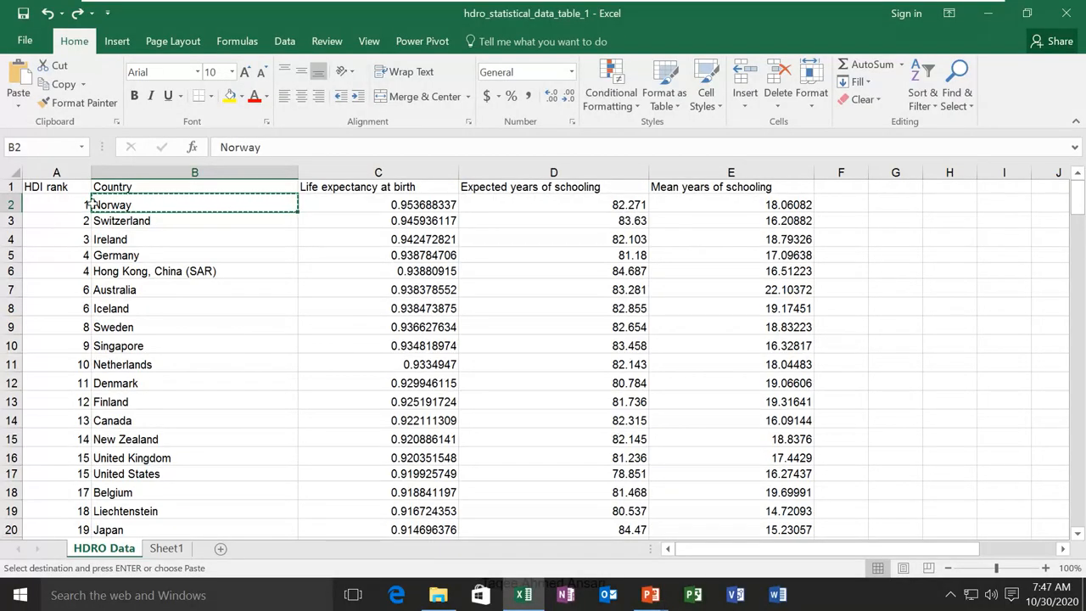
Set the header row A1:E1 font to Arial Black
left_click(74, 187)
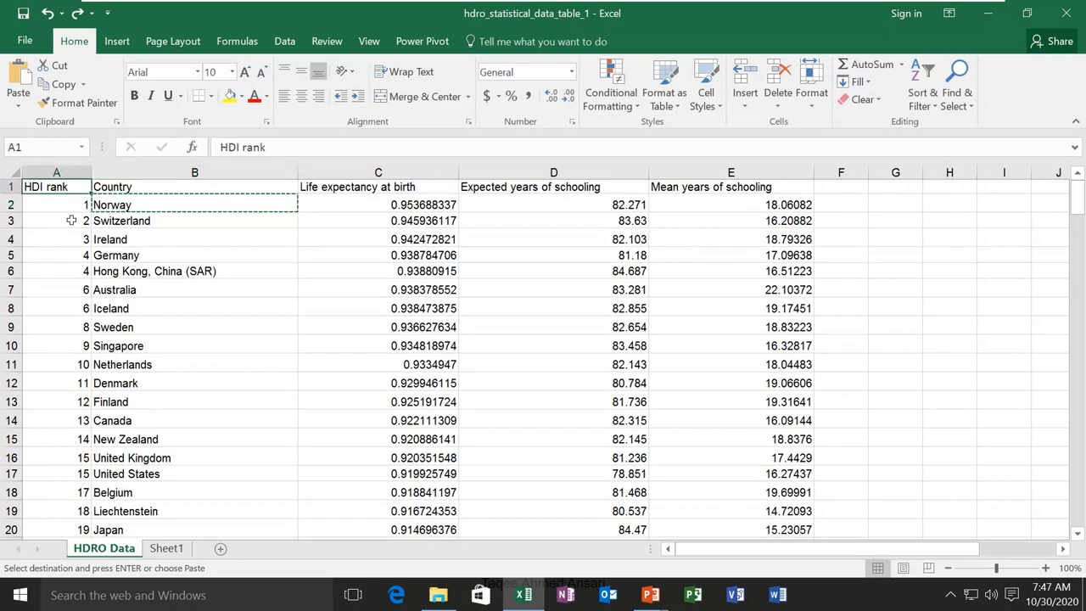
left_click_drag(63, 187, 744, 188)
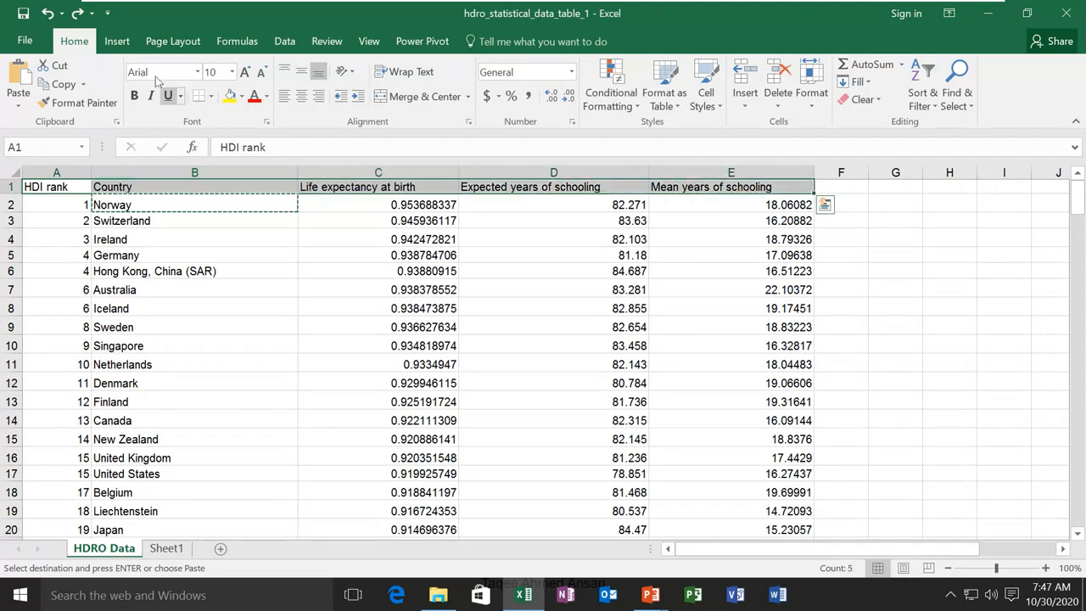
left_click(197, 72)
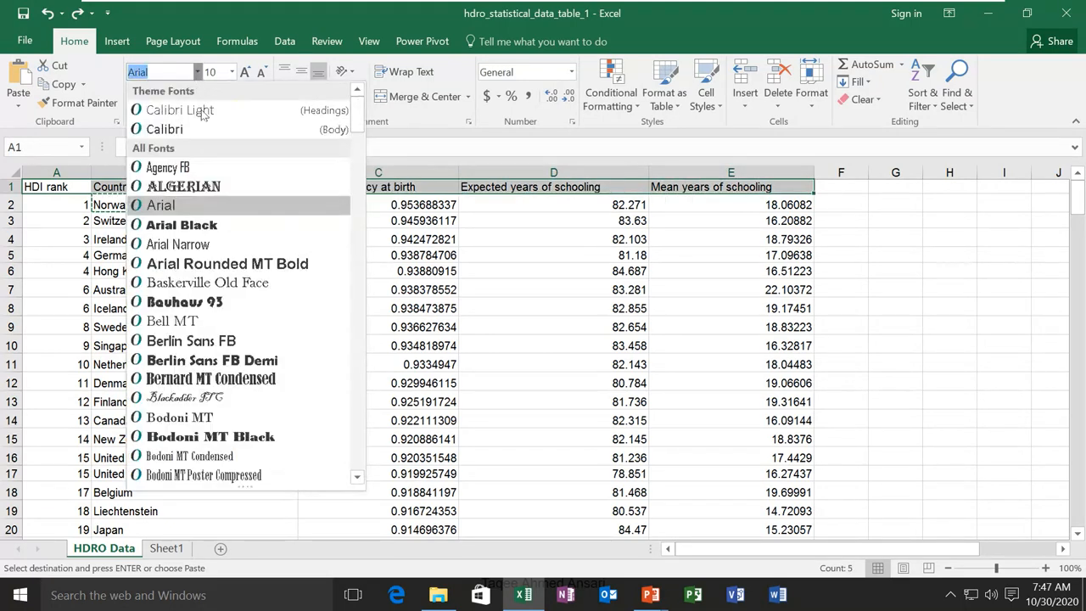
left_click(179, 224)
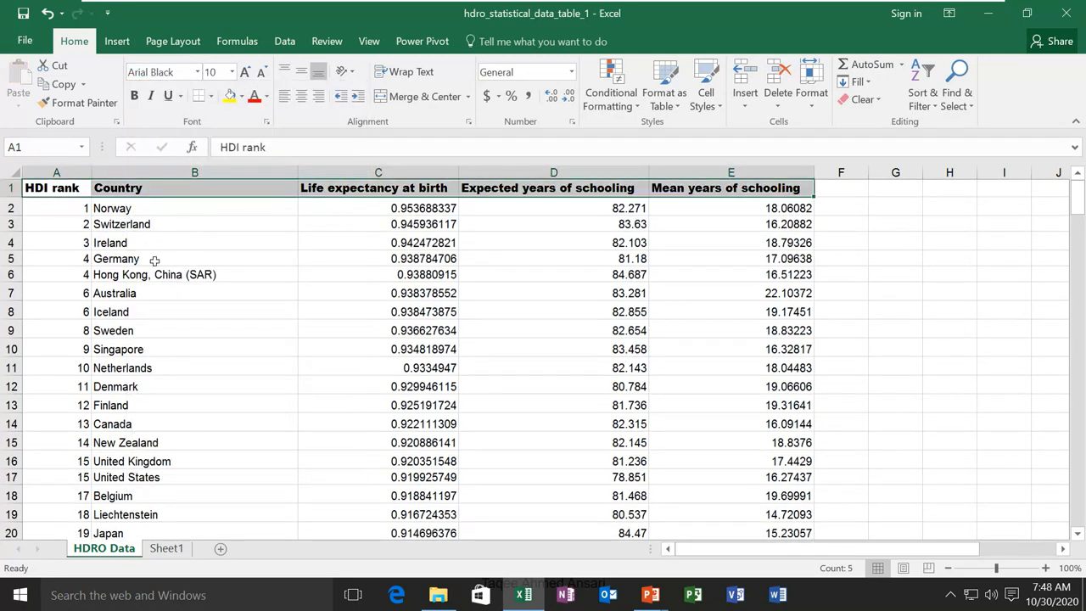
Make the header text size 16 and underlined, leaving it non-italic
left_click(232, 72)
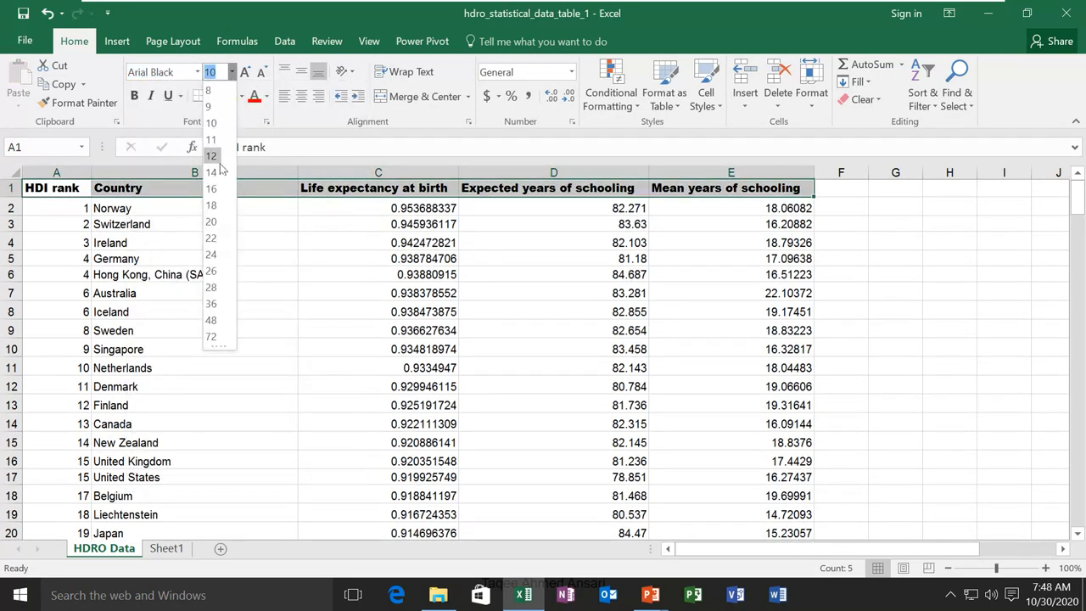
left_click(215, 170)
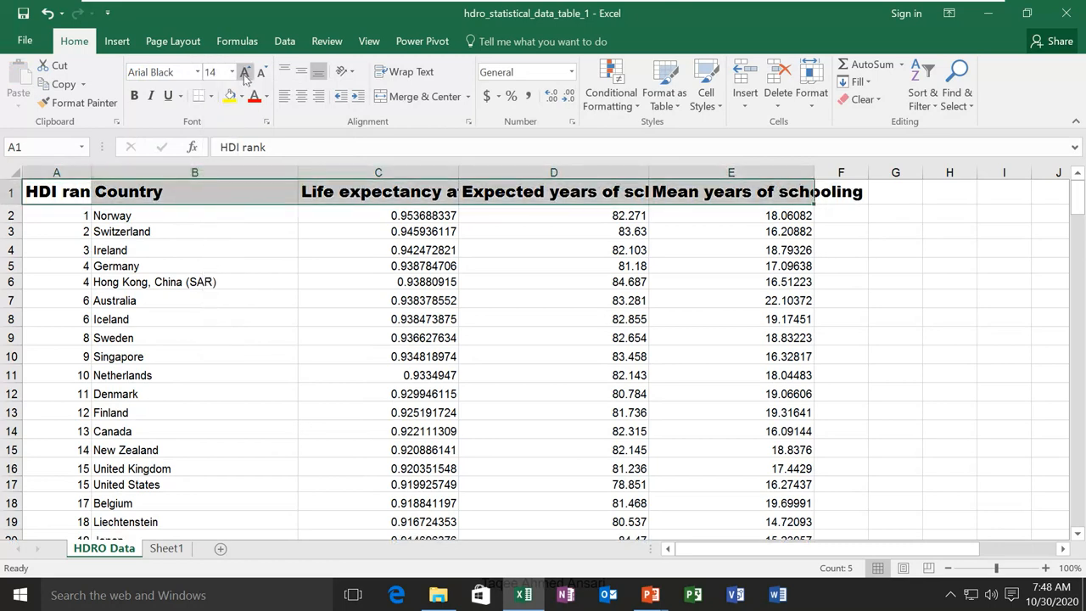
left_click(244, 74)
left_click(244, 74)
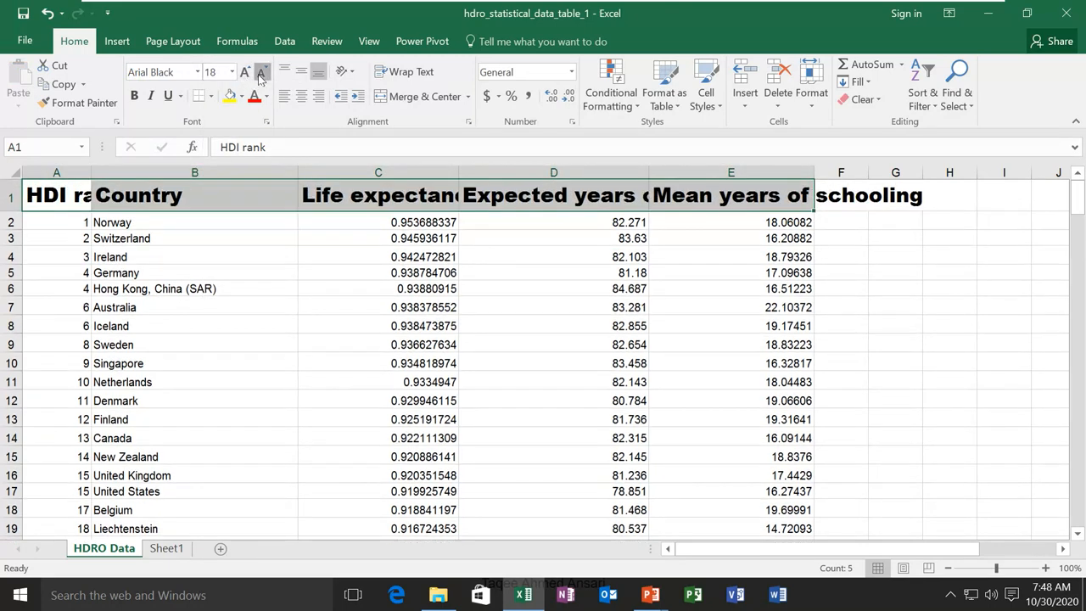
left_click(260, 74)
left_click(260, 74)
left_click(261, 73)
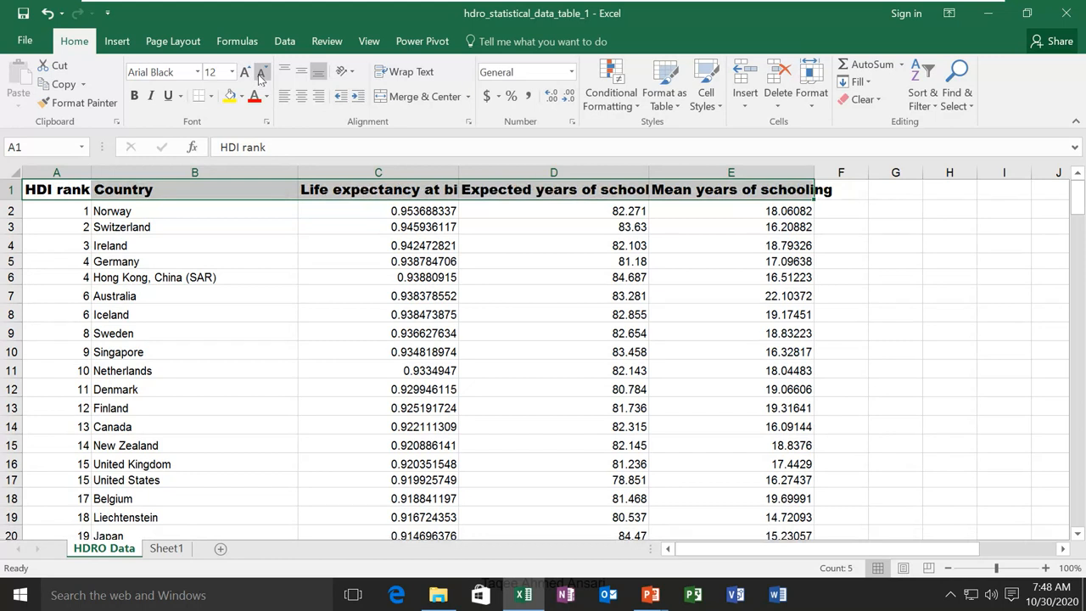
left_click(244, 74)
left_click(244, 74)
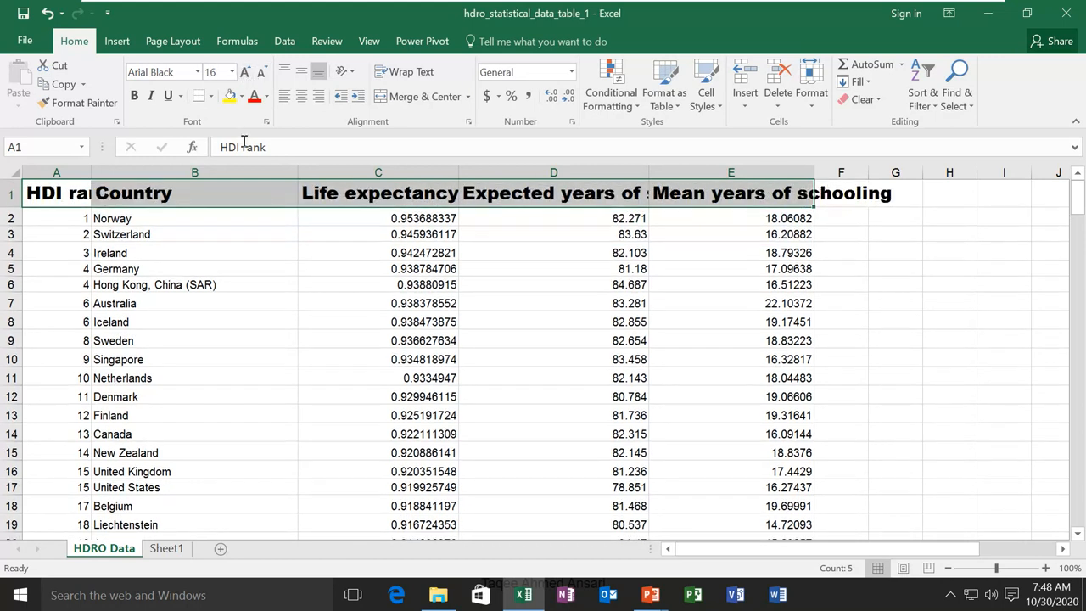
left_click(151, 96)
left_click(150, 96)
left_click(168, 96)
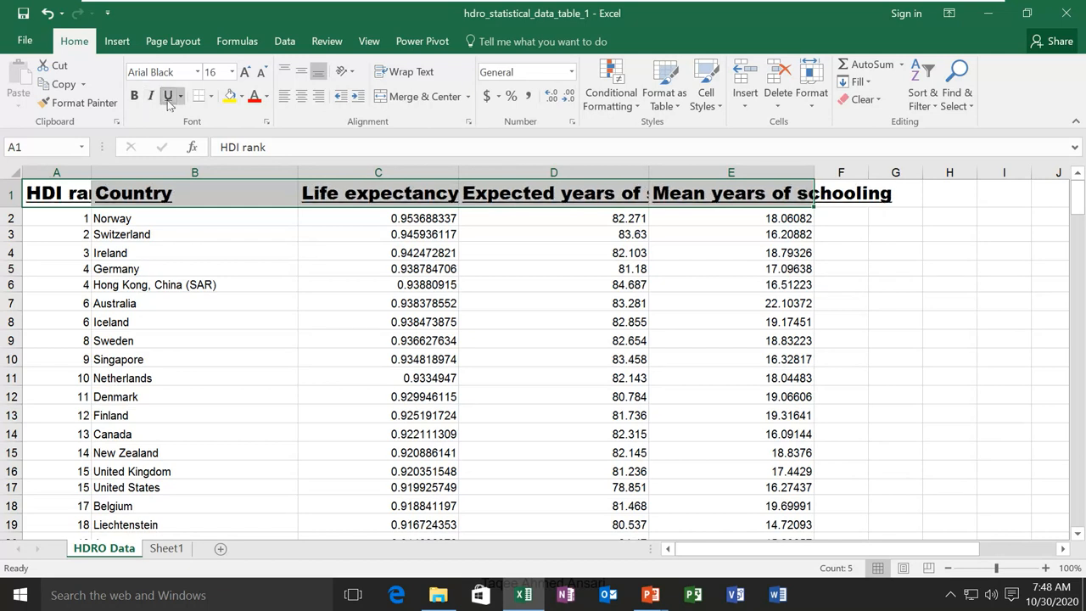
Apply All Borders to header cells A1:E1, then select cell D8
left_click(210, 98)
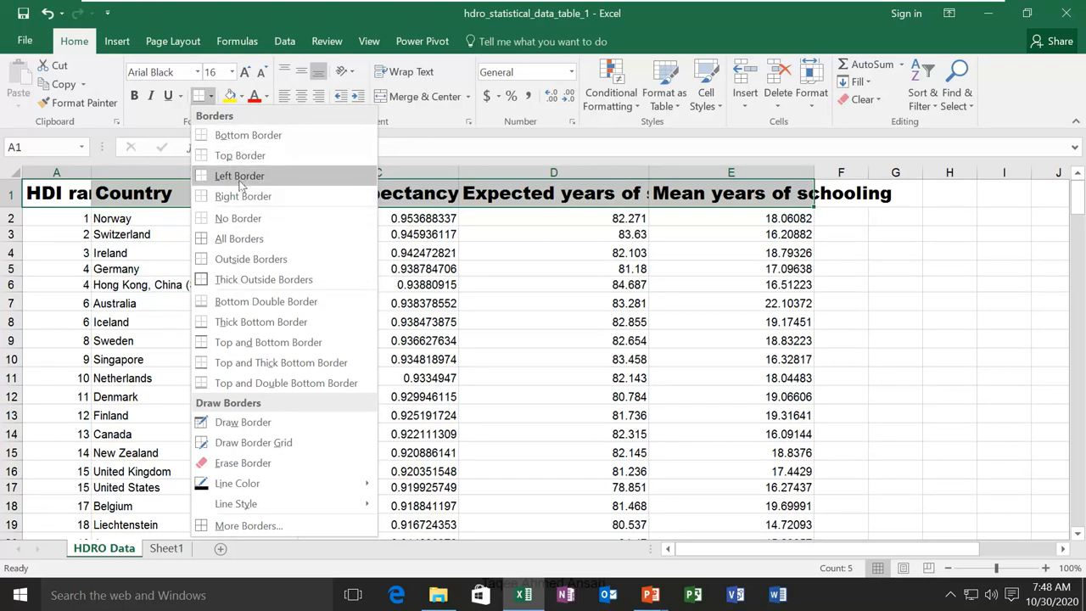
left_click(251, 244)
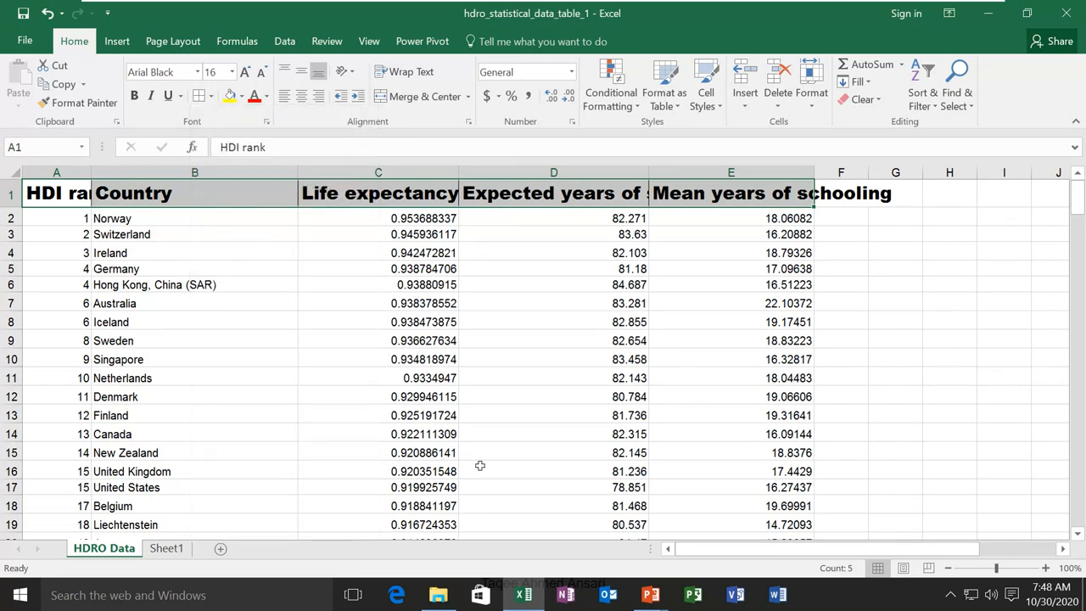
left_click(463, 330)
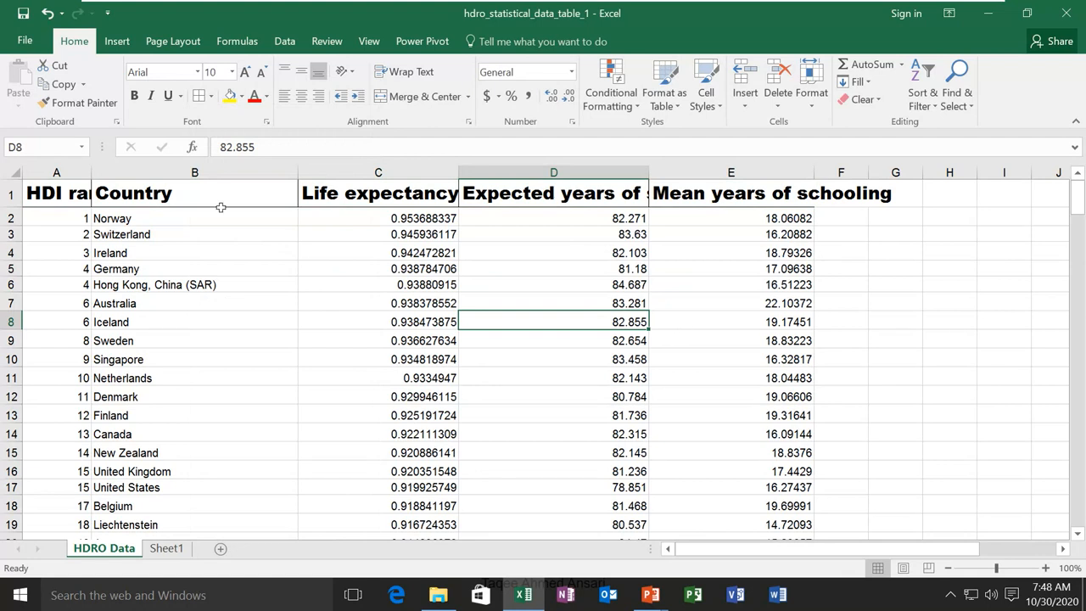
Try a yellow fill on D8 and undo it, then select A1:E1 and show the Fill Color palette
left_click(210, 96)
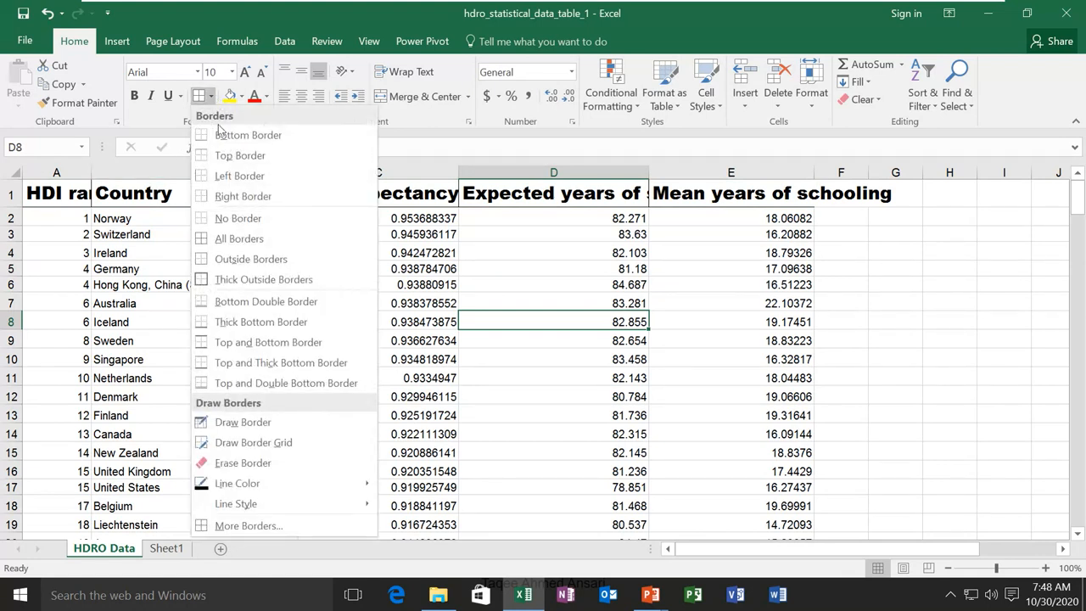
left_click(229, 96)
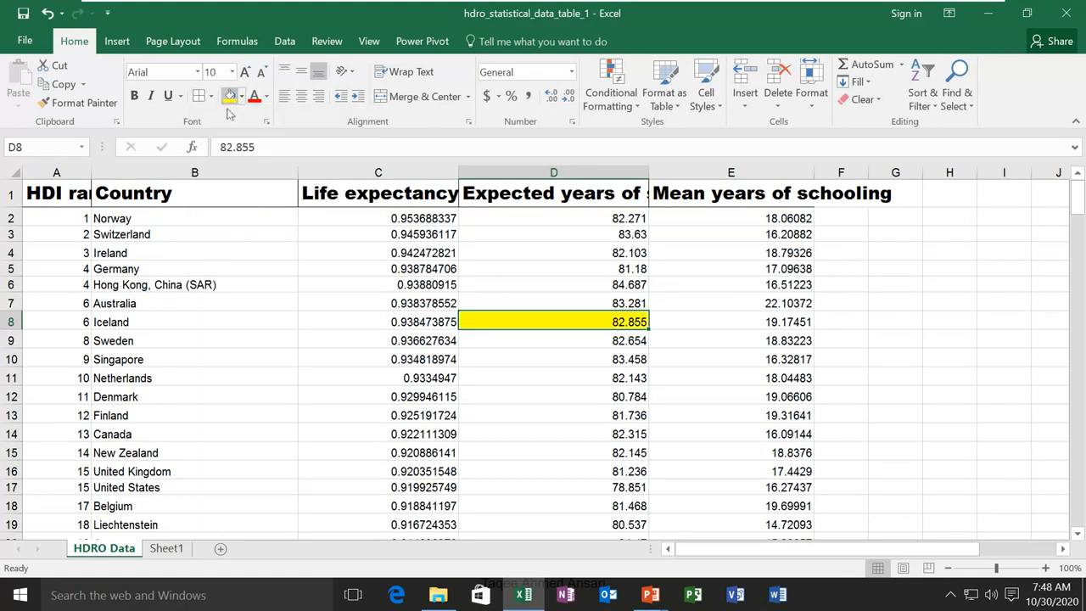
key("ctrl+z")
left_click_drag(54, 193, 779, 204)
left_click(242, 95)
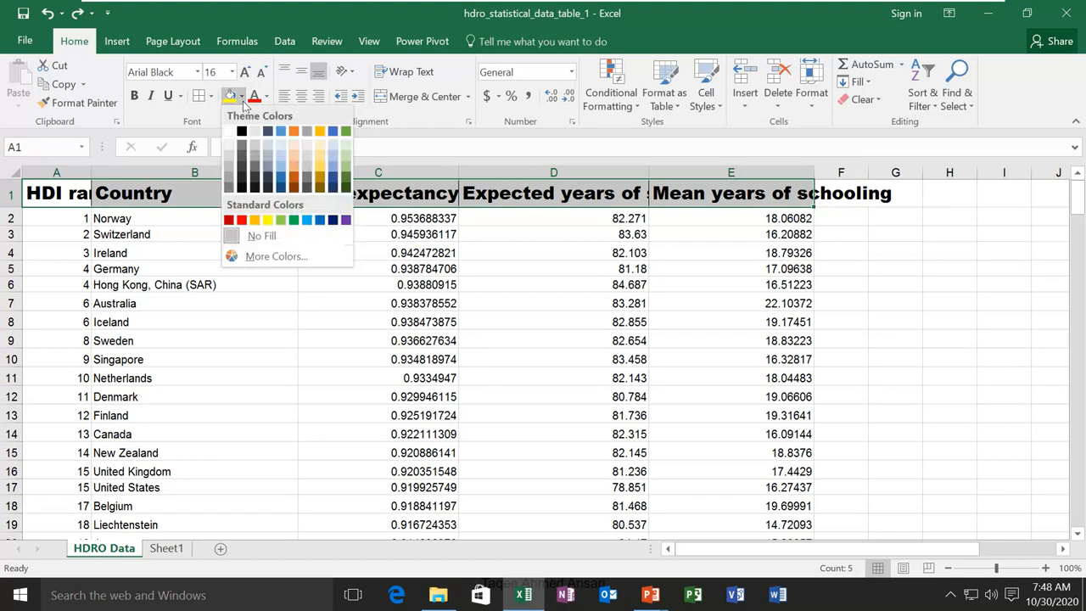
Fill header row A1:E1 with dark gray and colour its text gold
left_click(254, 186)
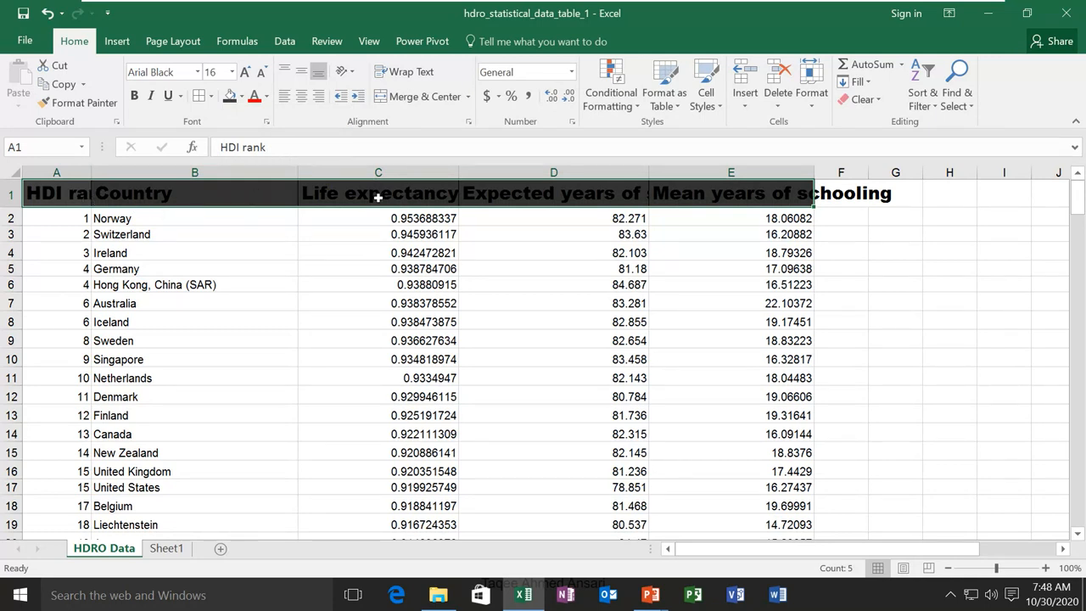
left_click(267, 99)
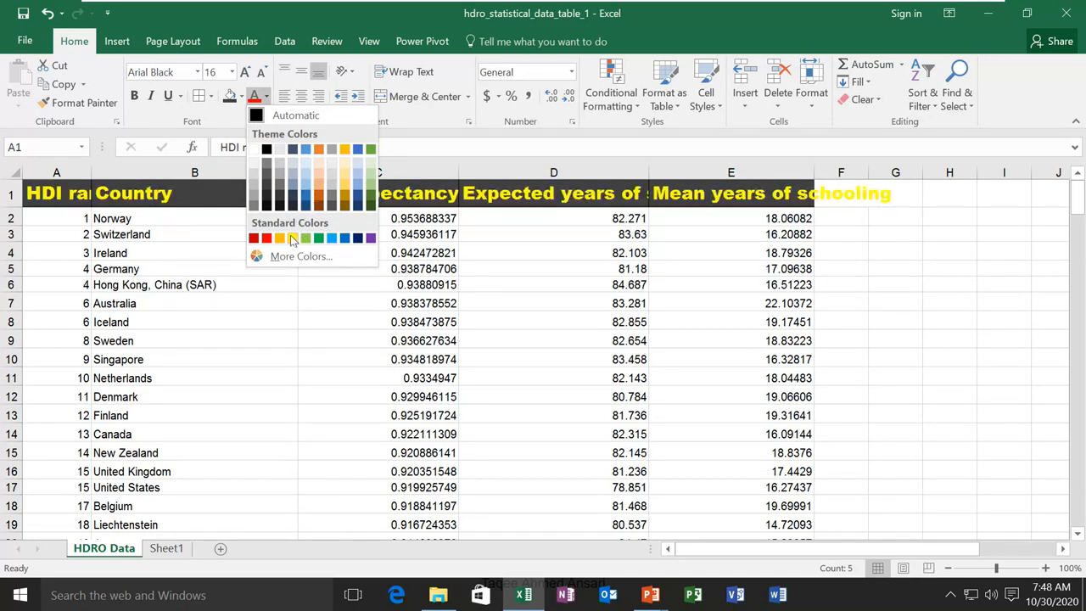
left_click(347, 186)
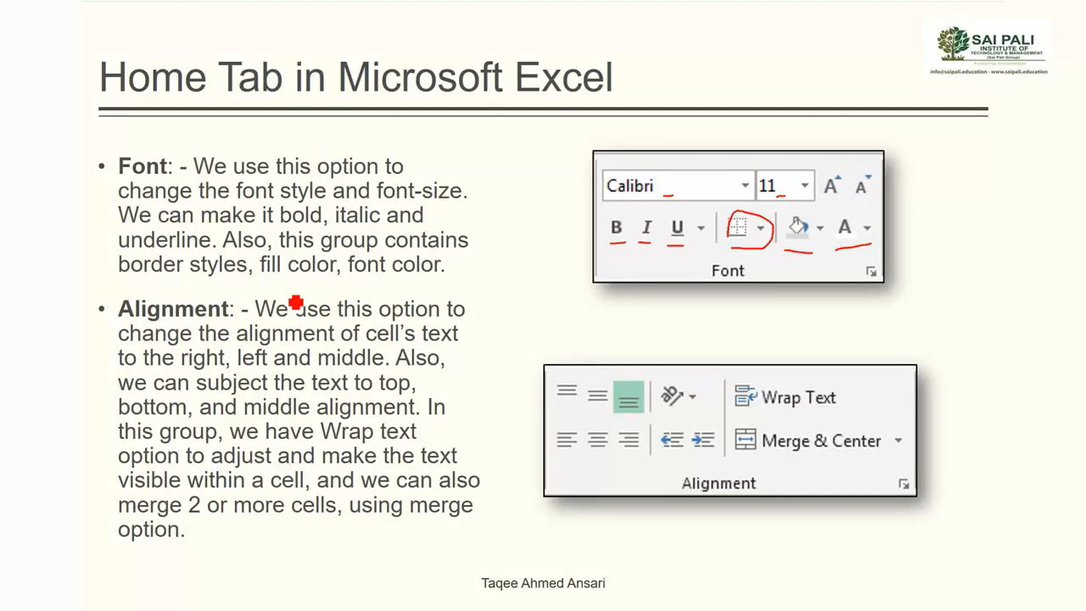
Underline 'Alignment' and mark the top, middle, centre and horizontal alignment options in red
left_click_drag(184, 320, 231, 320)
mouse_move(549, 384)
left_mouse_down()
mouse_move(549, 433)
mouse_move(609, 456)
left_mouse_up()
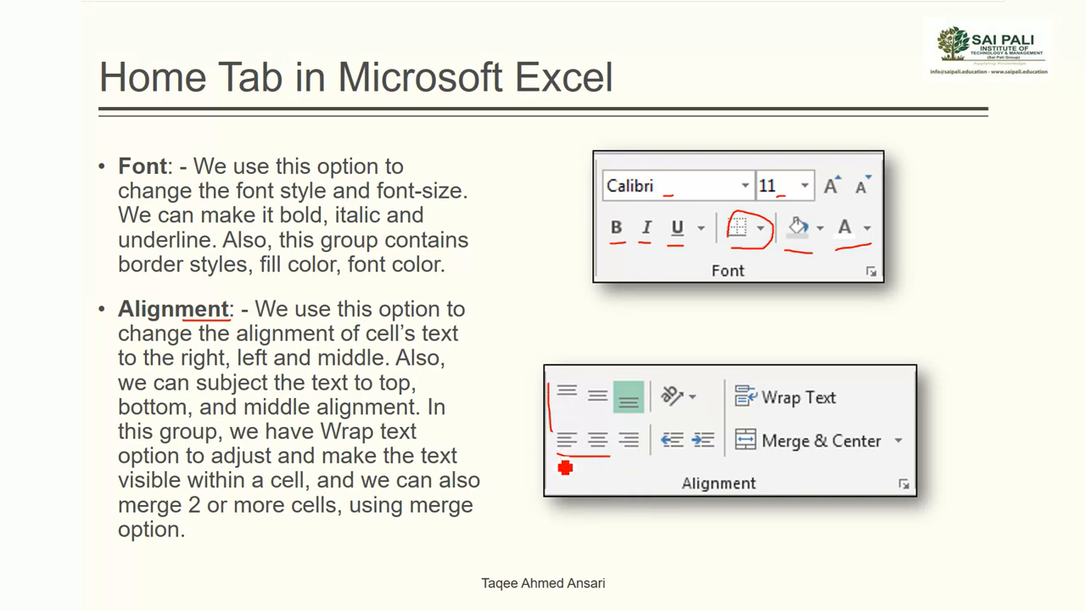
left_click_drag(556, 435, 555, 455)
mouse_move(639, 465)
left_mouse_down()
mouse_move(649, 438)
mouse_move(599, 449)
left_mouse_up()
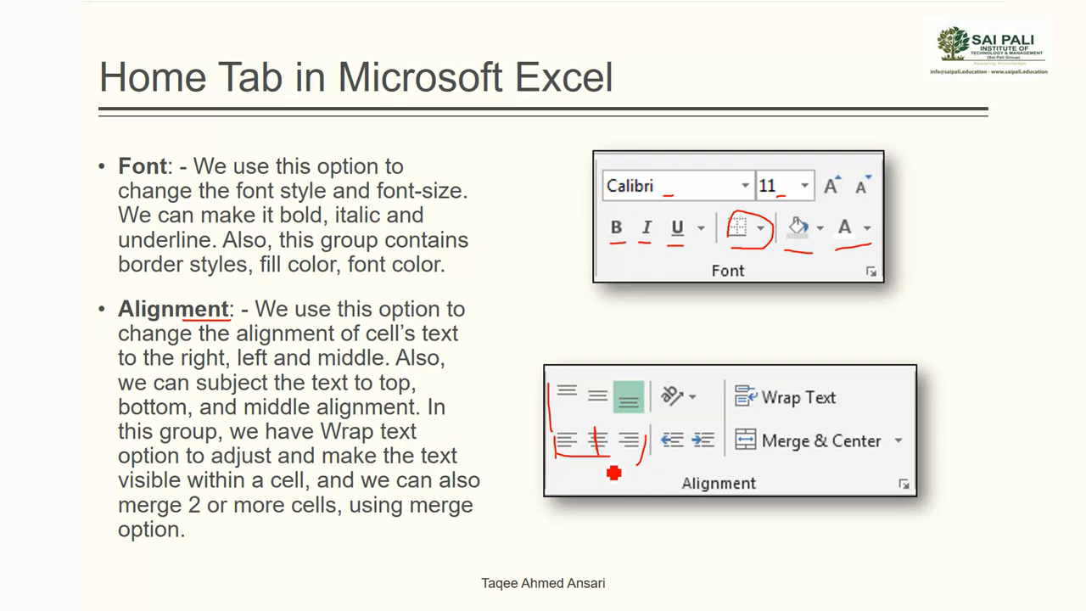
left_click_drag(567, 373, 567, 392)
left_click_drag(628, 406, 628, 429)
left_click_drag(598, 382, 599, 402)
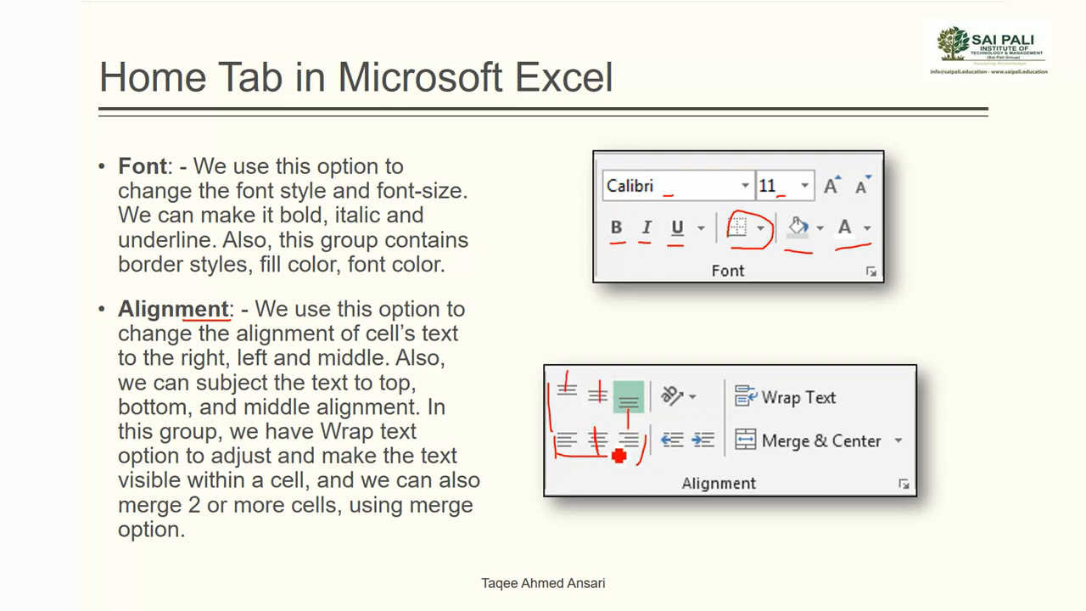
Mark the indent, Wrap Text, Merge & Center and orientation options in red, then return to Excel
mouse_move(660, 458)
left_mouse_down()
mouse_move(711, 456)
mouse_move(660, 461)
mouse_move(655, 441)
left_mouse_up()
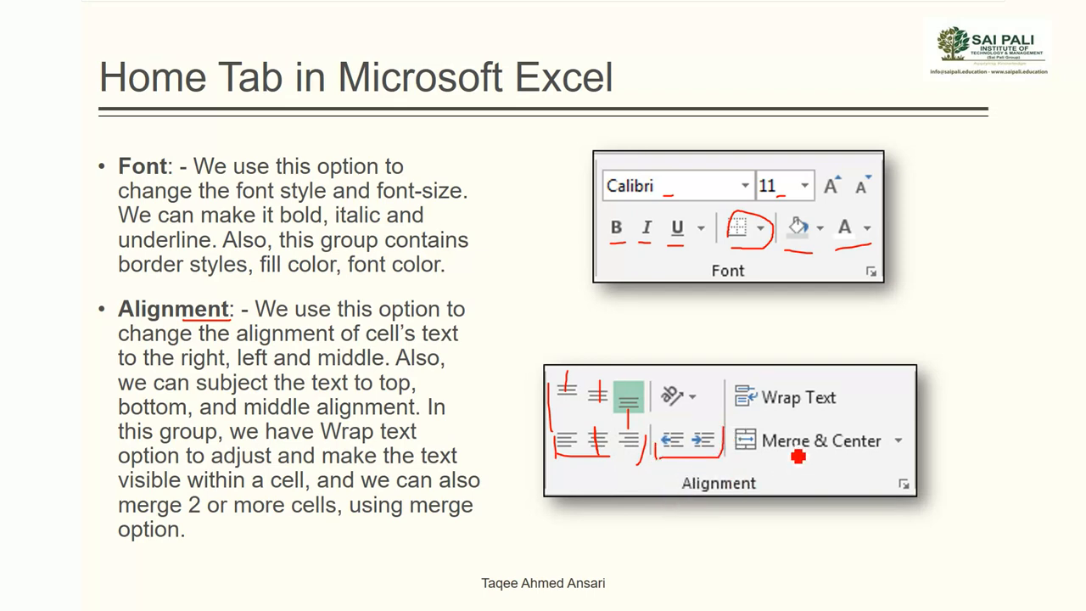
left_click_drag(772, 409, 824, 409)
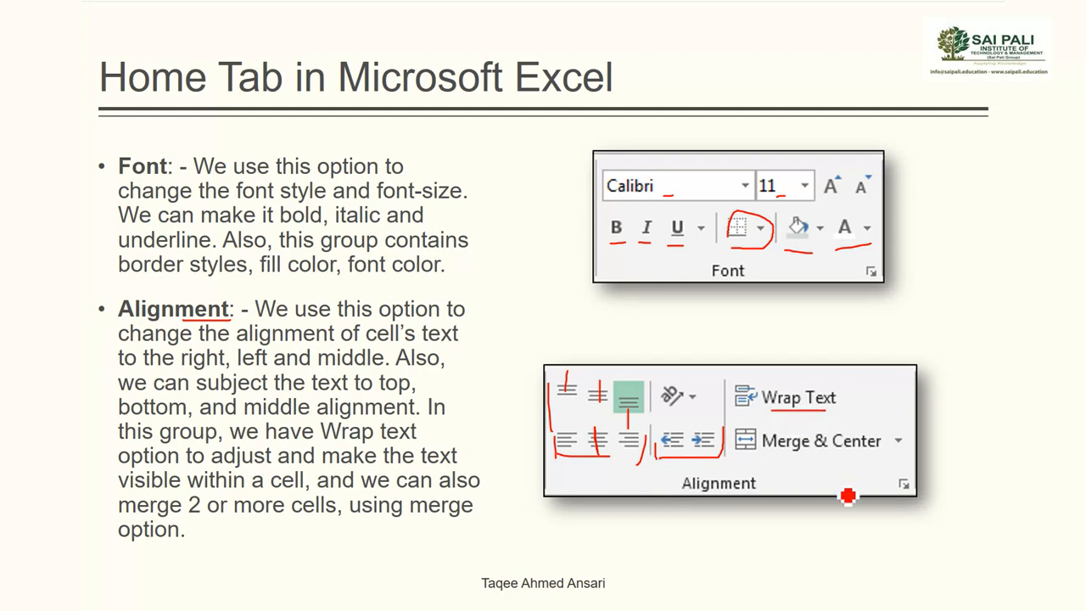
left_click_drag(781, 460, 853, 458)
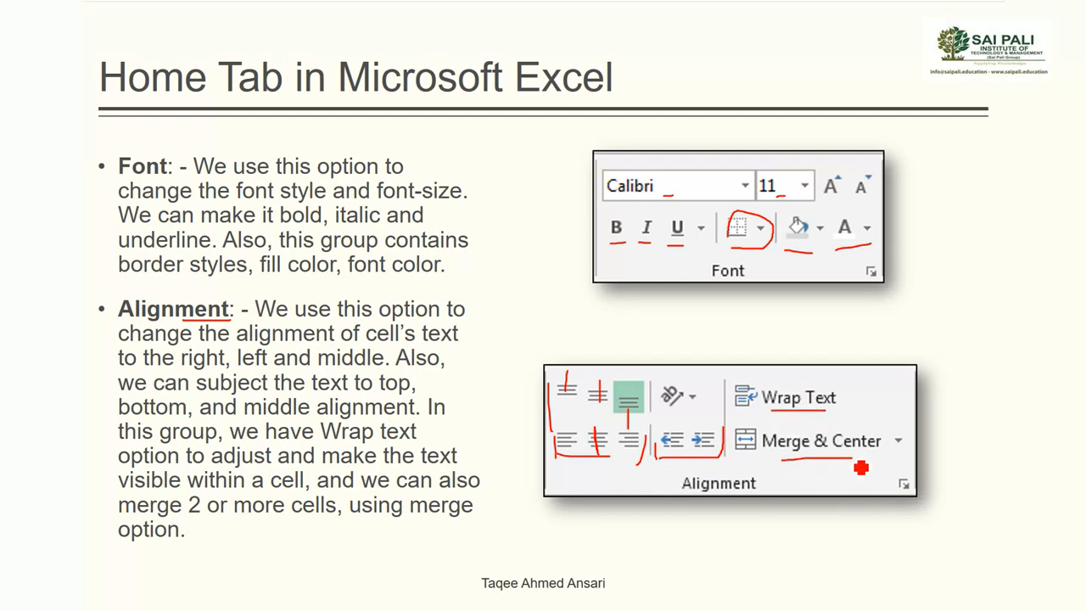
mouse_move(704, 404)
left_mouse_down()
mouse_move(669, 384)
mouse_move(677, 429)
left_mouse_up()
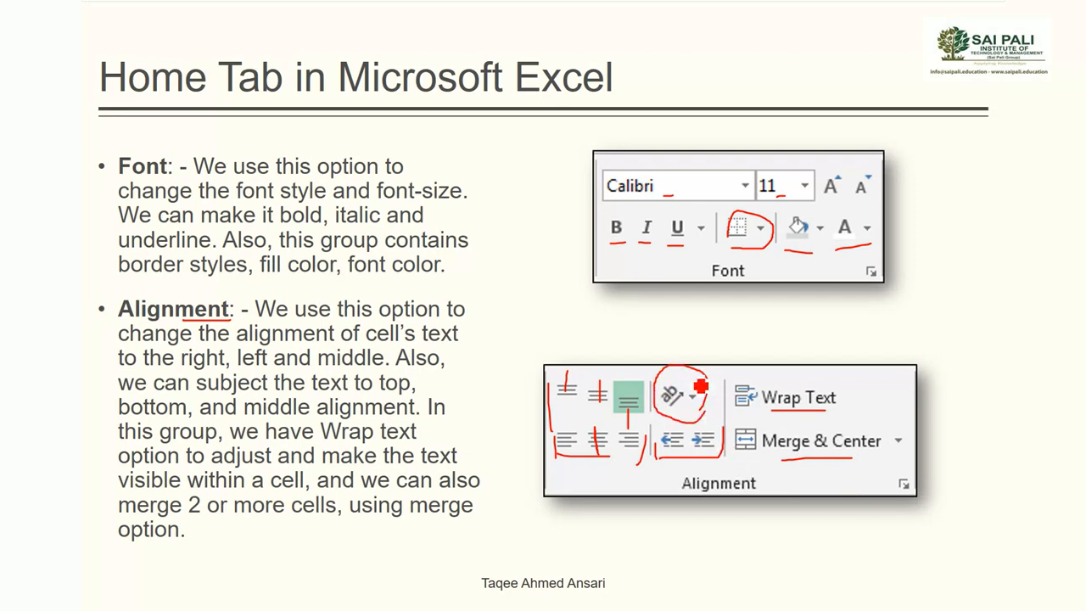
key("alt+Tab")
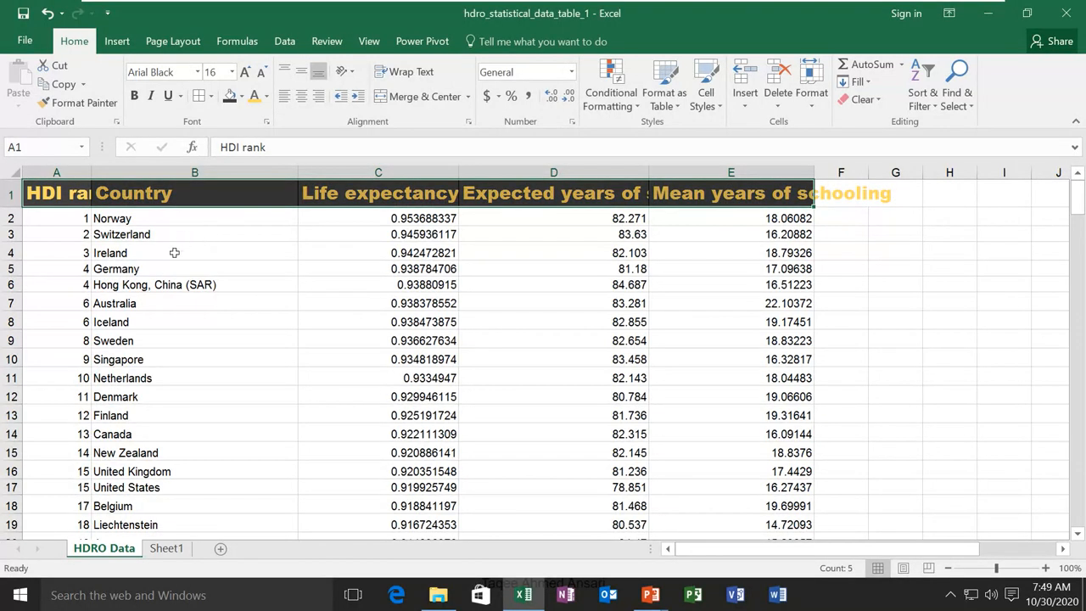
left_click(138, 222)
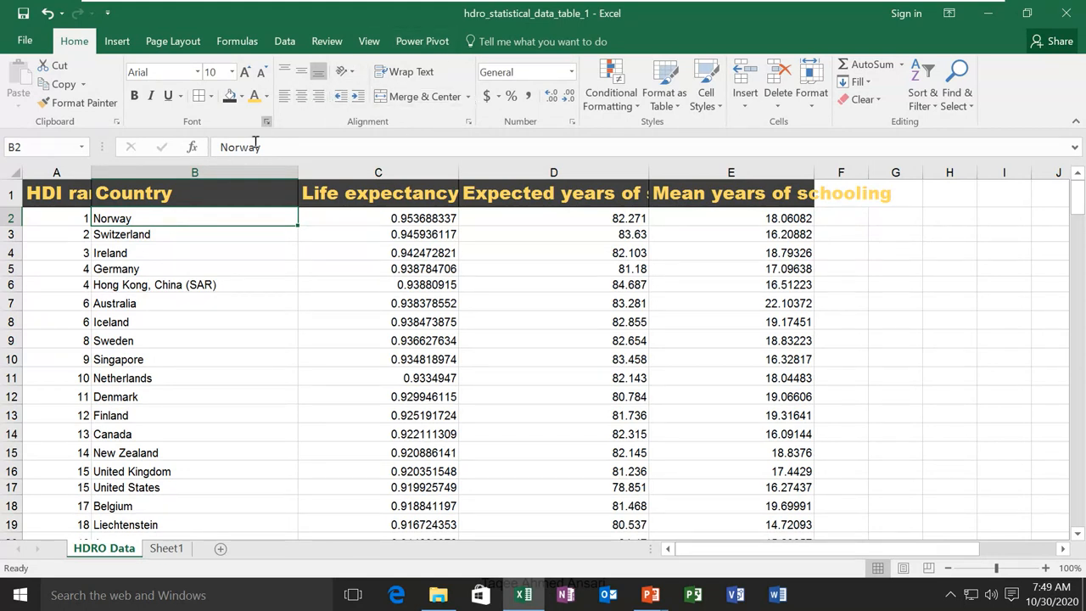
left_click(301, 97)
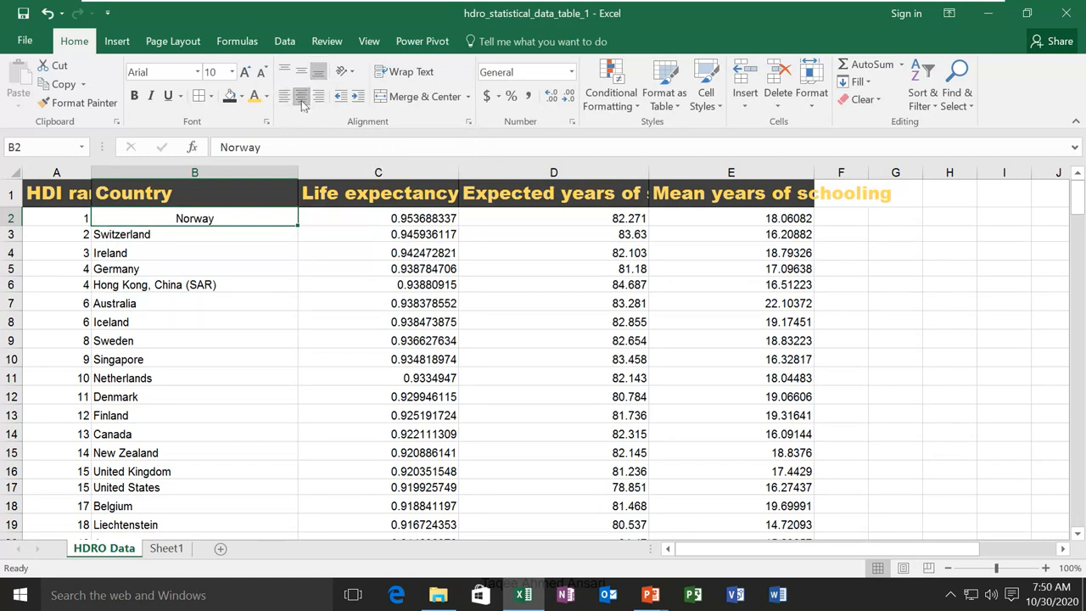
left_click(322, 98)
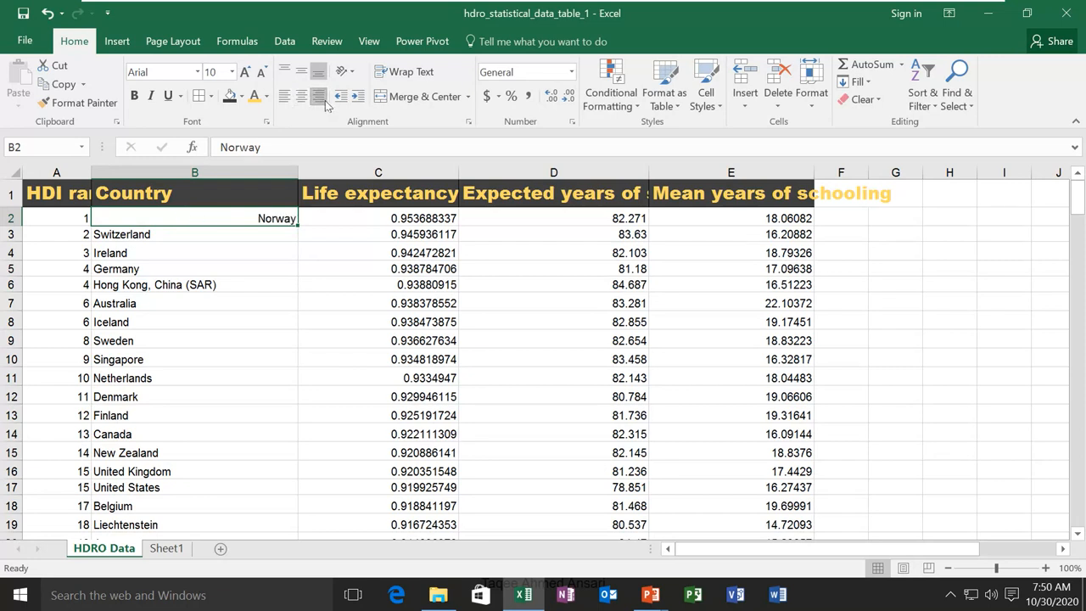
left_click(301, 98)
left_click(285, 100)
left_click(300, 74)
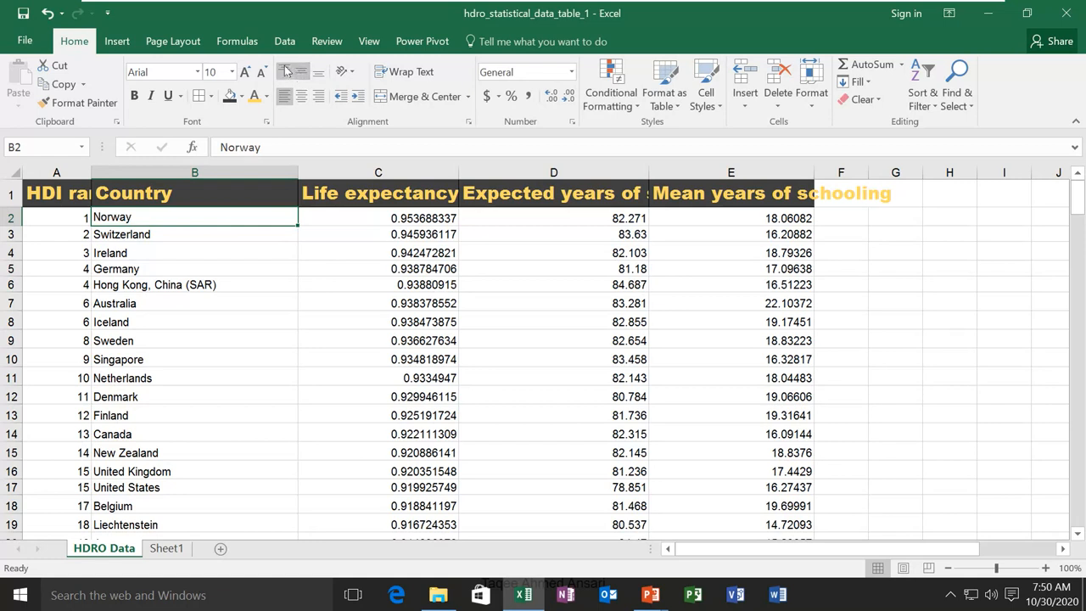
left_click(286, 71)
left_click(320, 76)
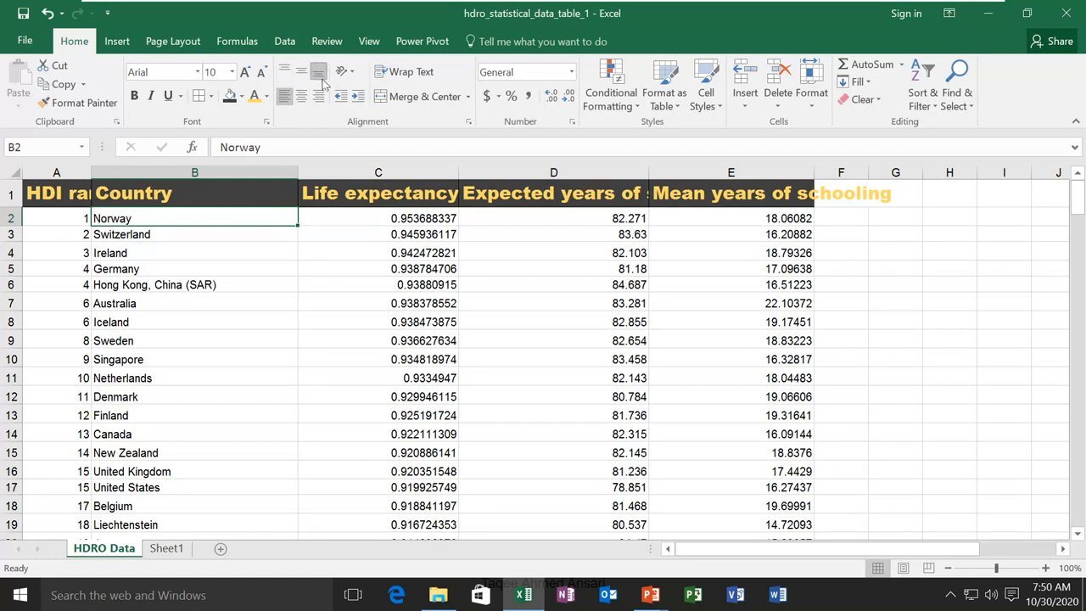
left_click(362, 100)
left_click(362, 100)
left_click(362, 100)
left_click(362, 100)
left_click(343, 99)
left_click(343, 98)
left_click(342, 99)
left_click(343, 98)
left_click(72, 193)
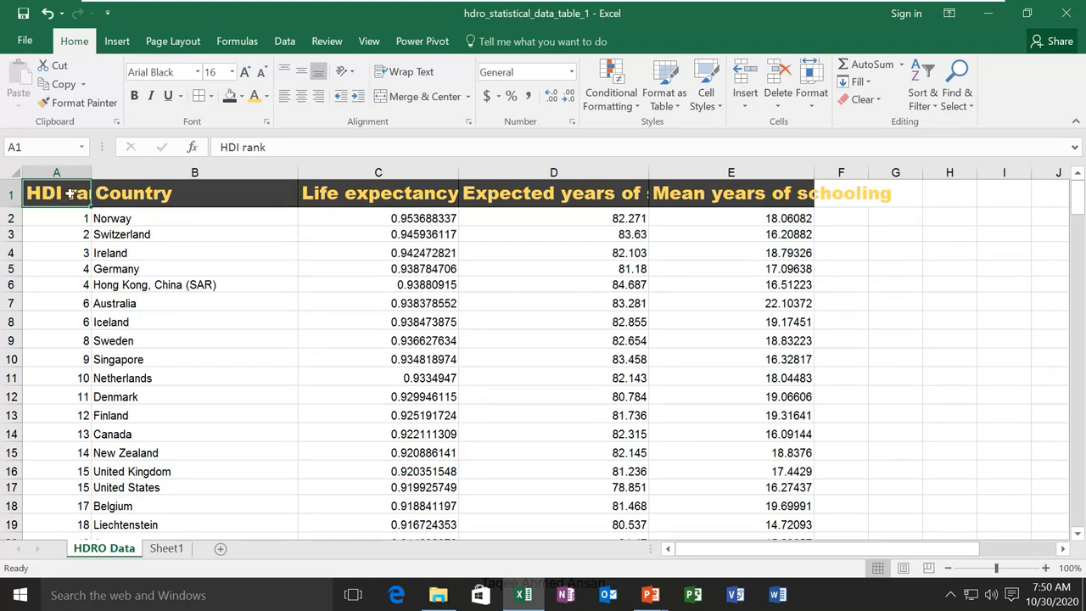
Turn on Wrap Text for headers A1, C1 and D1, then select E1:G1
left_click(410, 74)
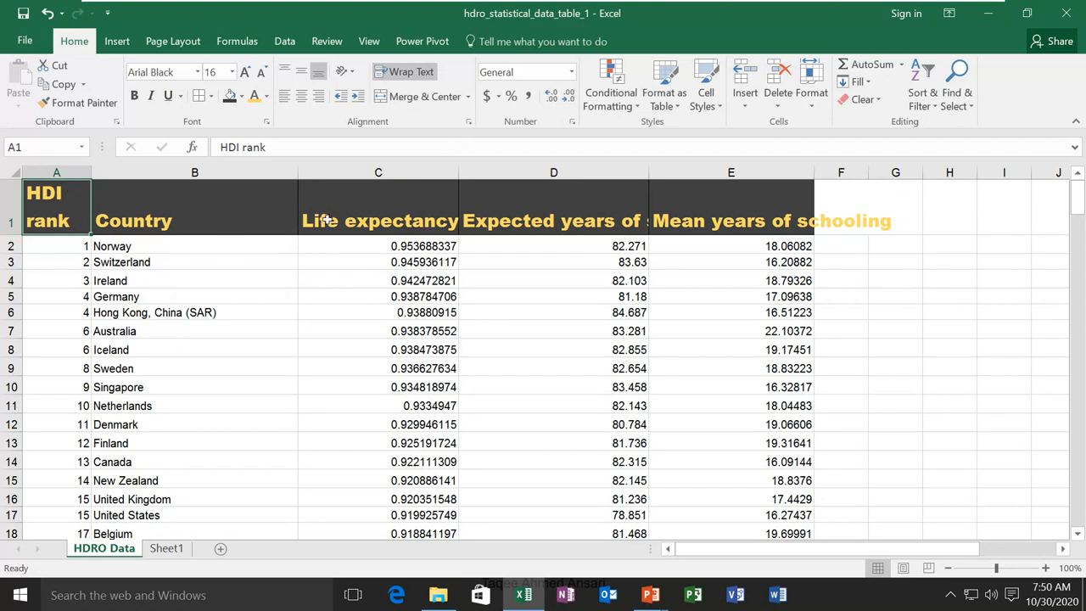
left_click(337, 219)
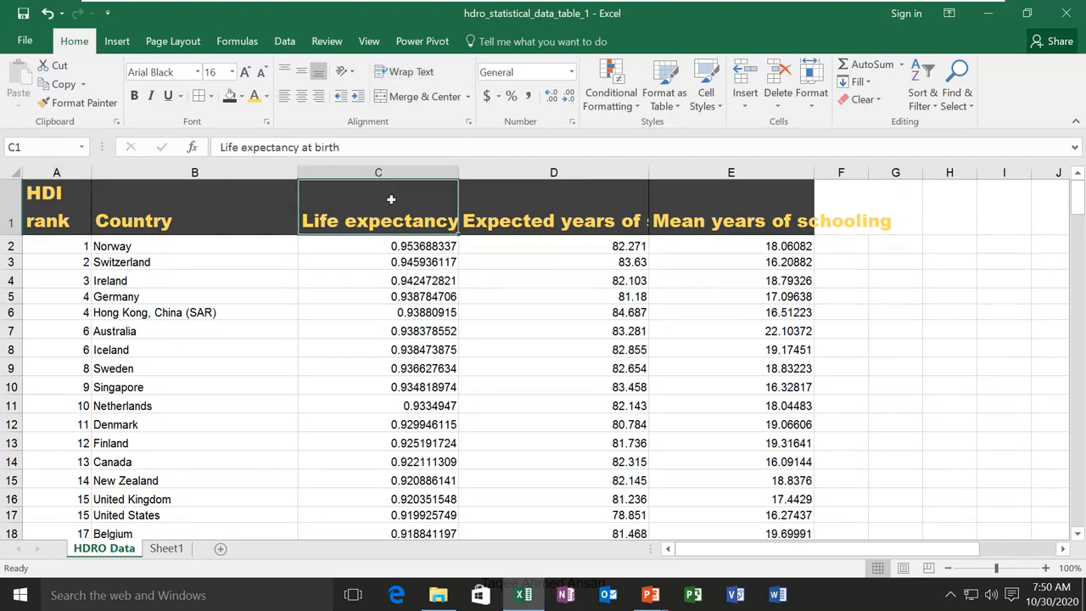
left_click(408, 75)
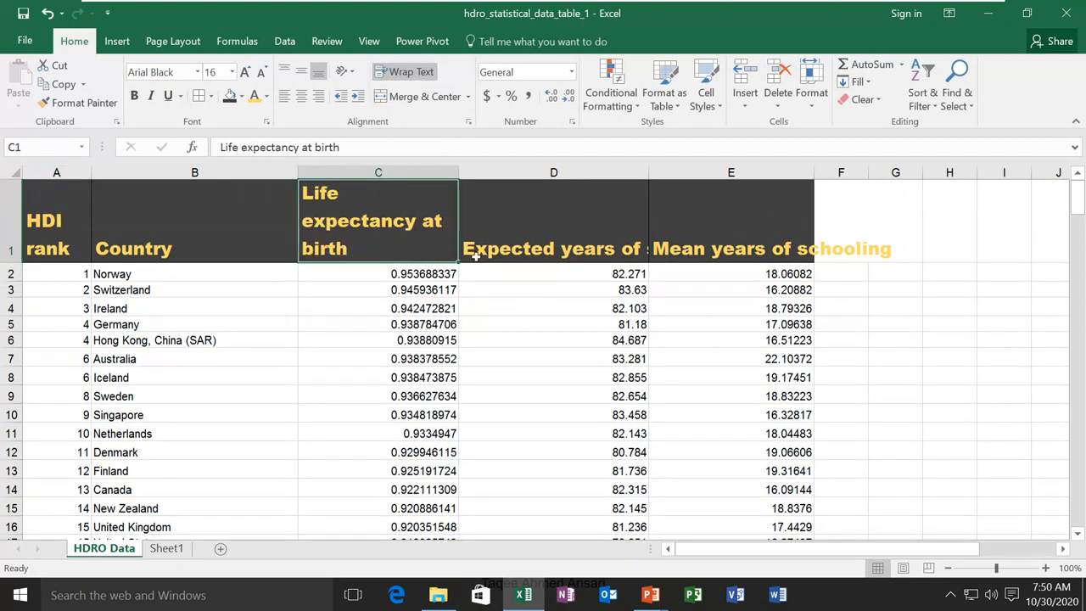
left_click(521, 244)
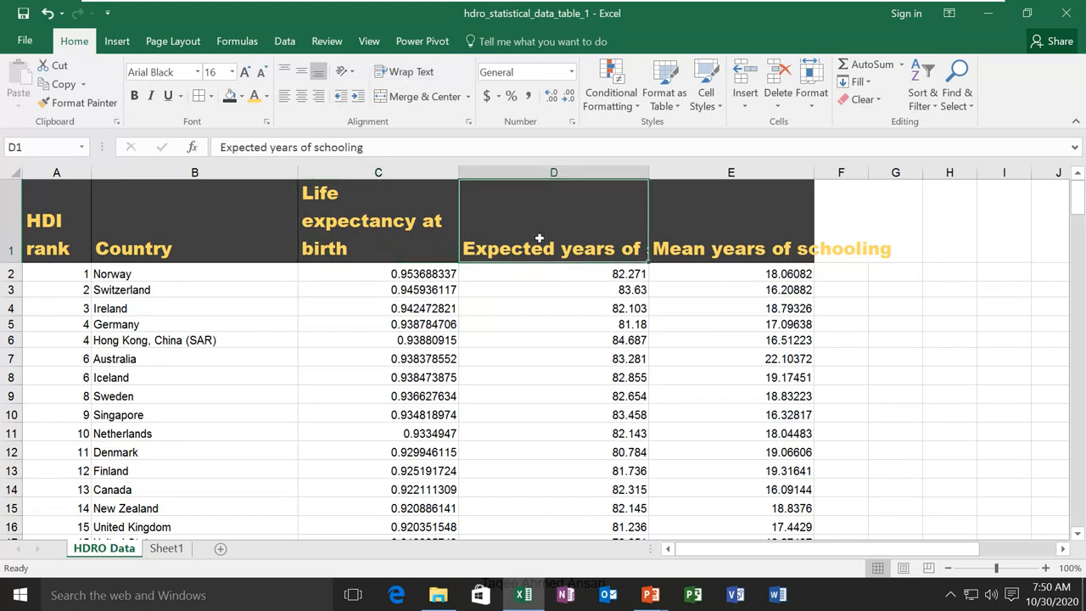
left_click(411, 72)
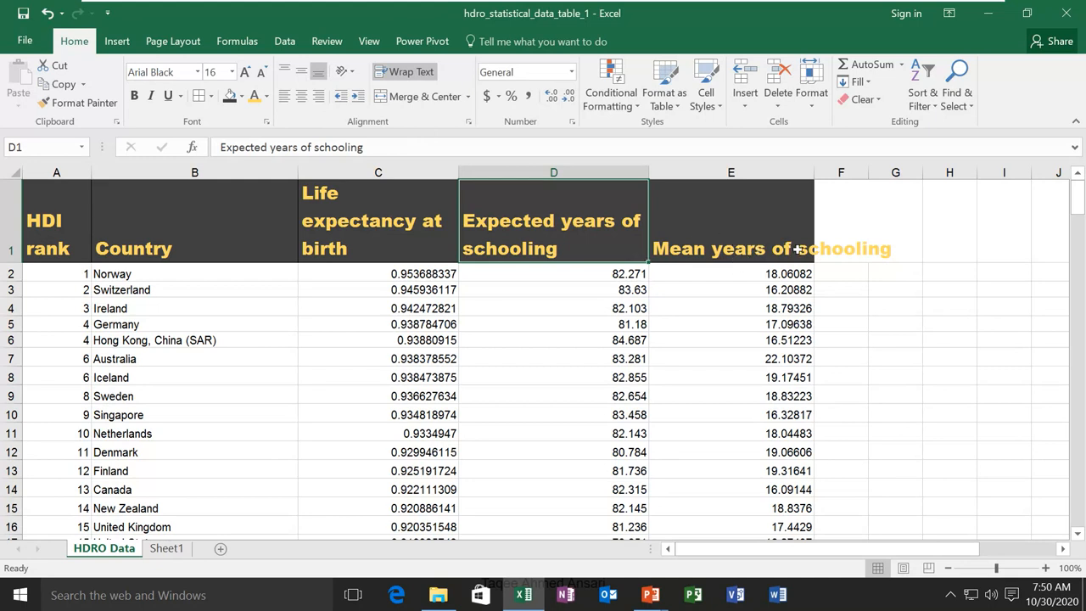
left_click_drag(750, 218, 888, 212)
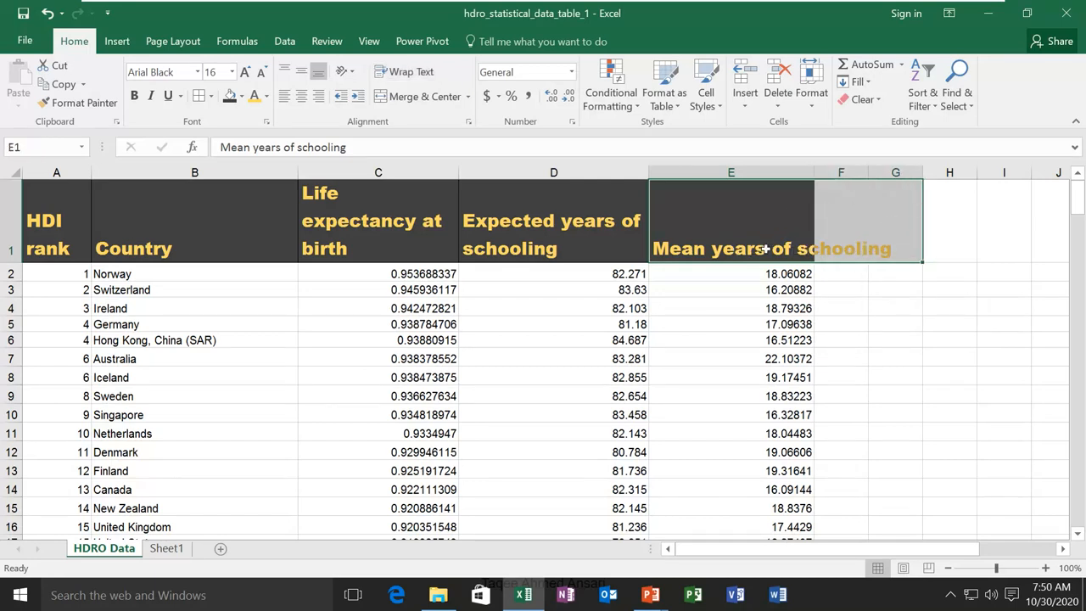
Merge & Center E1:G1, unmerge it back into separate cells, then select B1
left_click(425, 97)
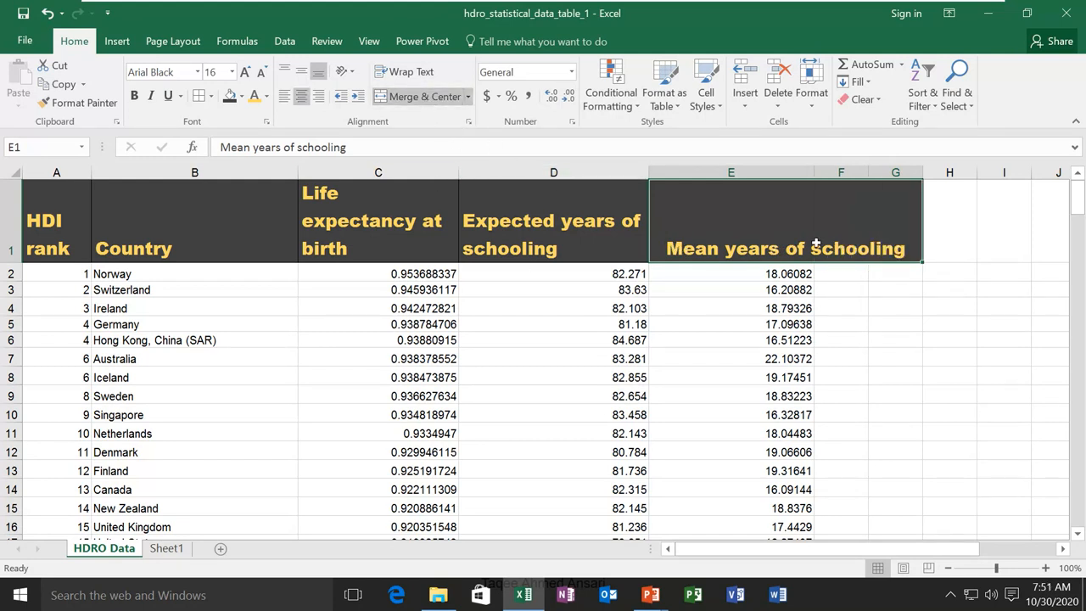
left_click(467, 97)
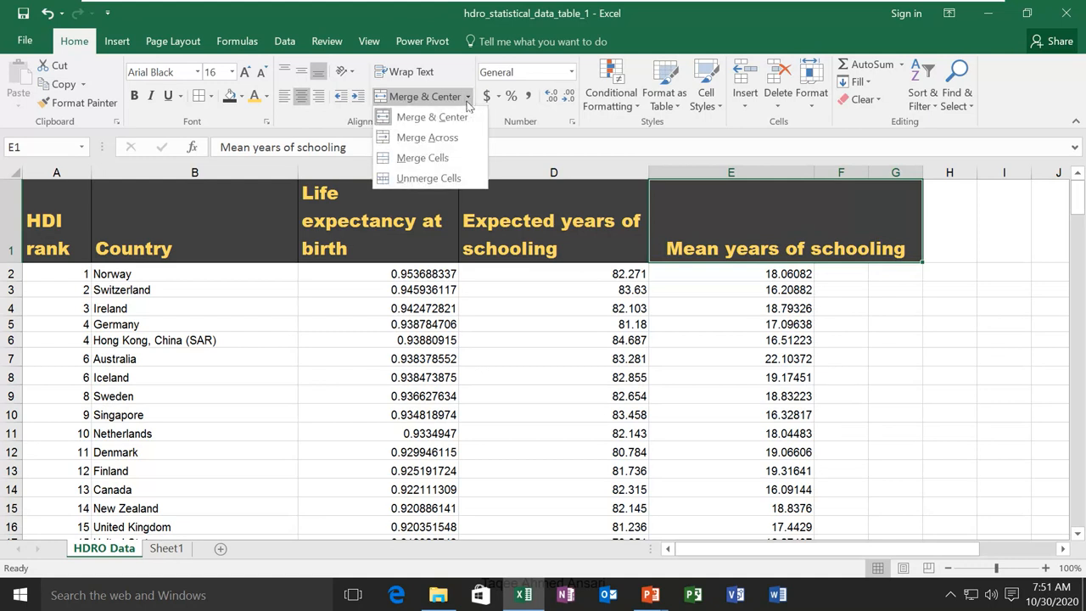
left_click(429, 178)
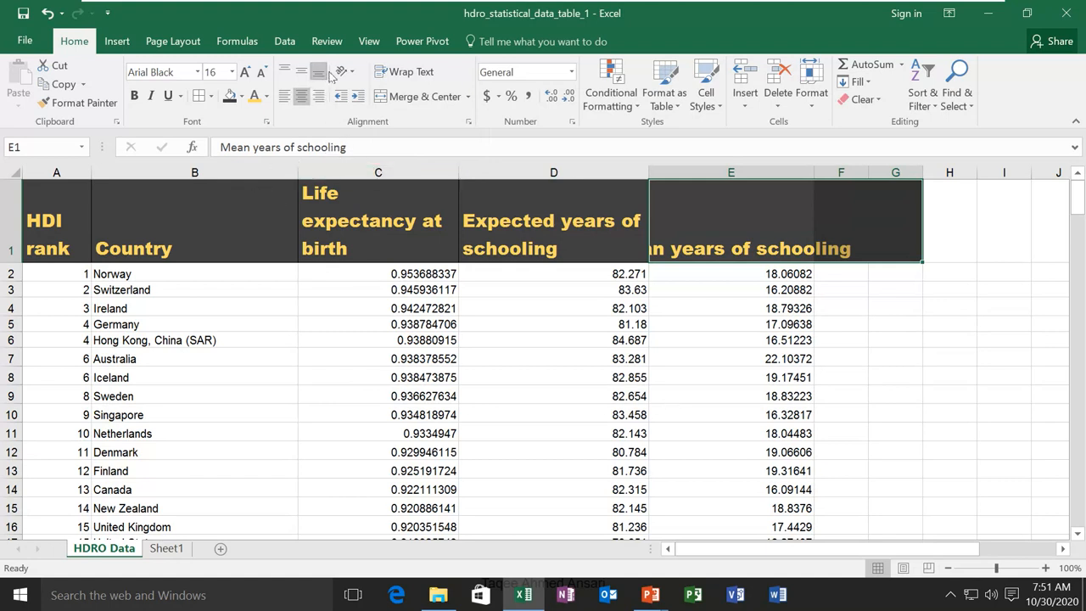
left_click(206, 223)
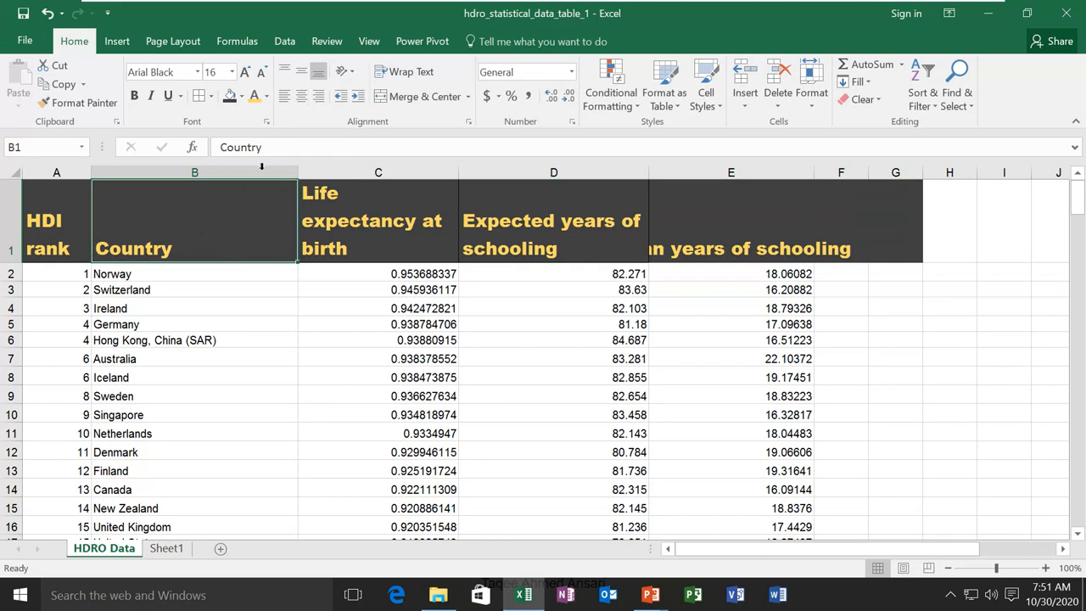
left_click(345, 71)
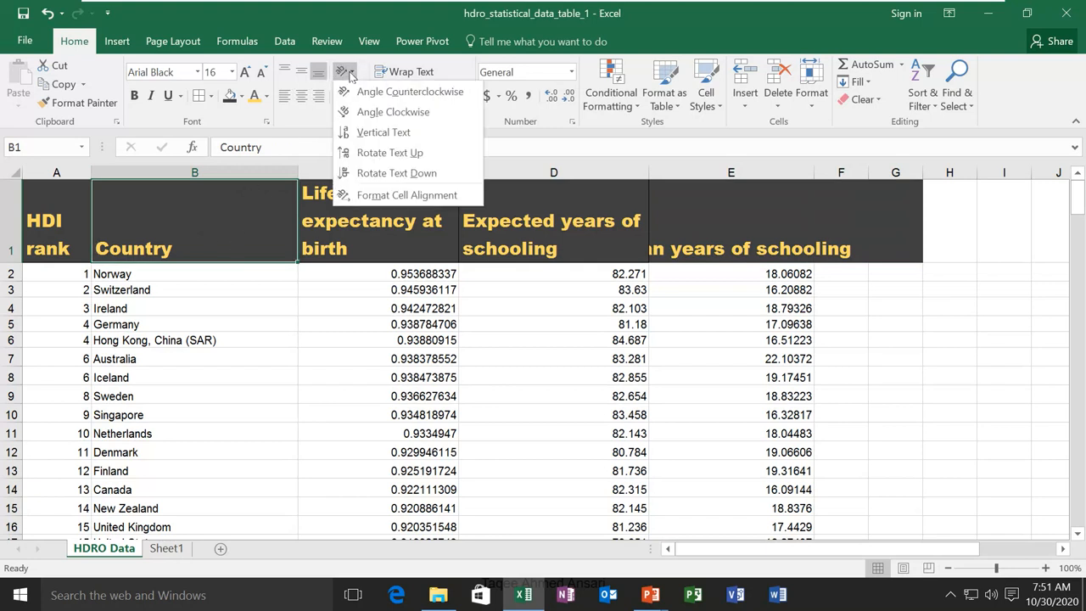
left_click(391, 93)
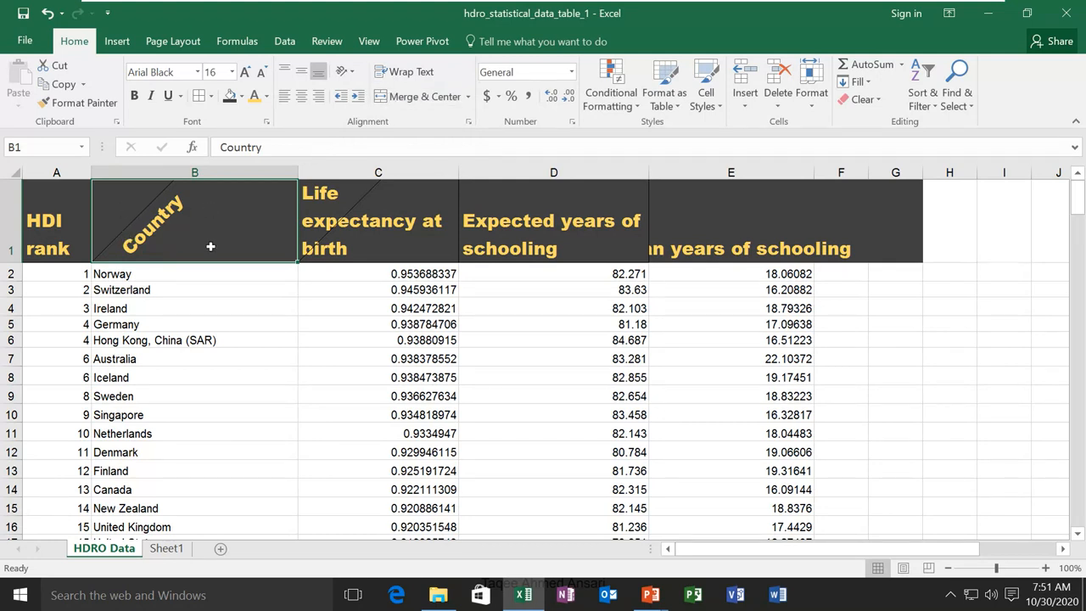
left_click(350, 73)
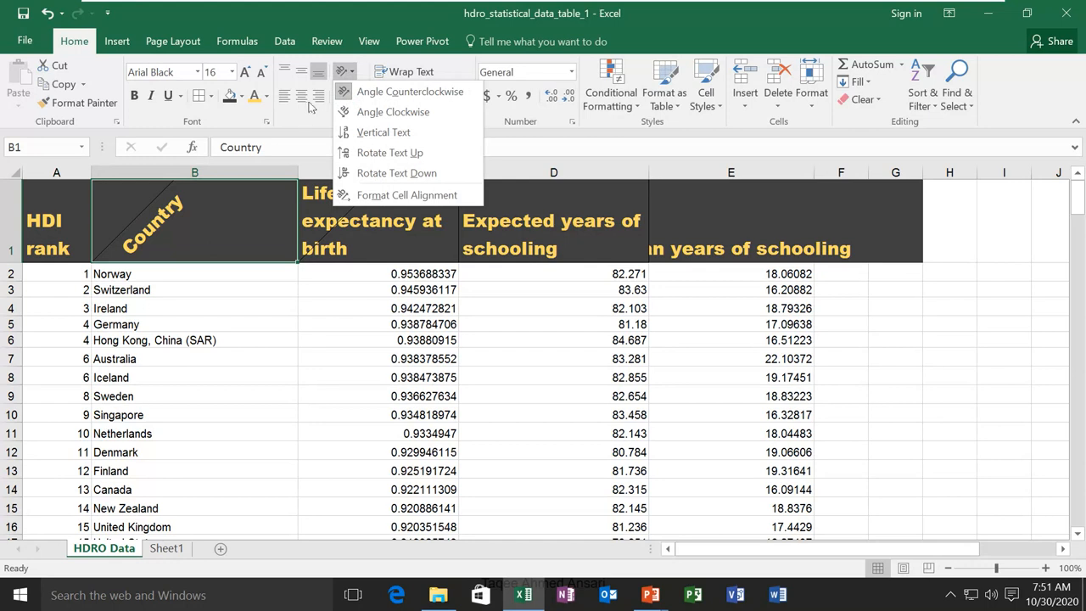
left_click(262, 194)
key("ctrl+z")
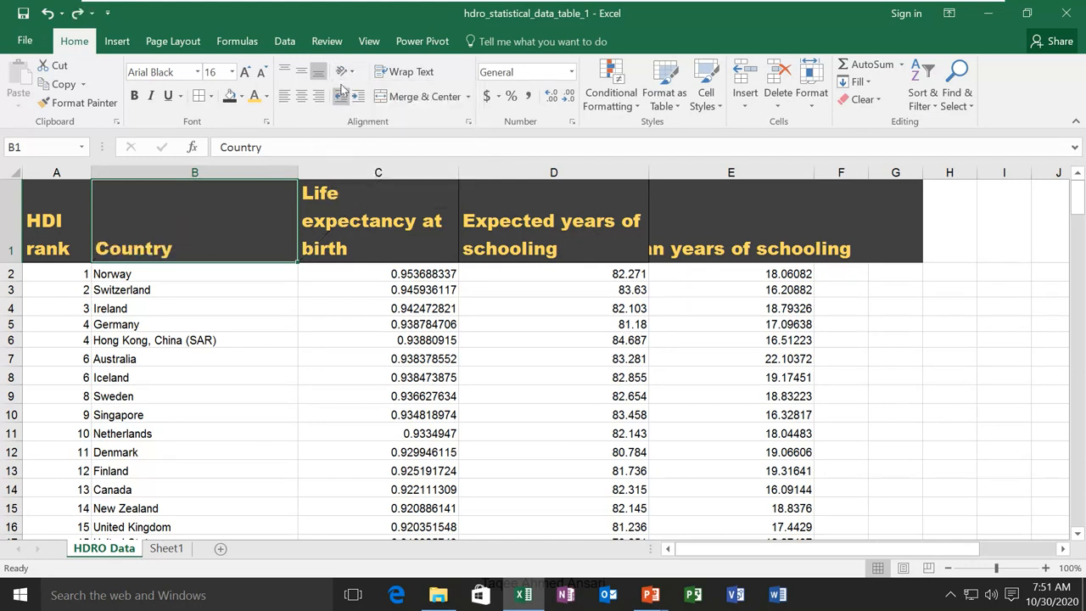
left_click(344, 71)
left_click(386, 113)
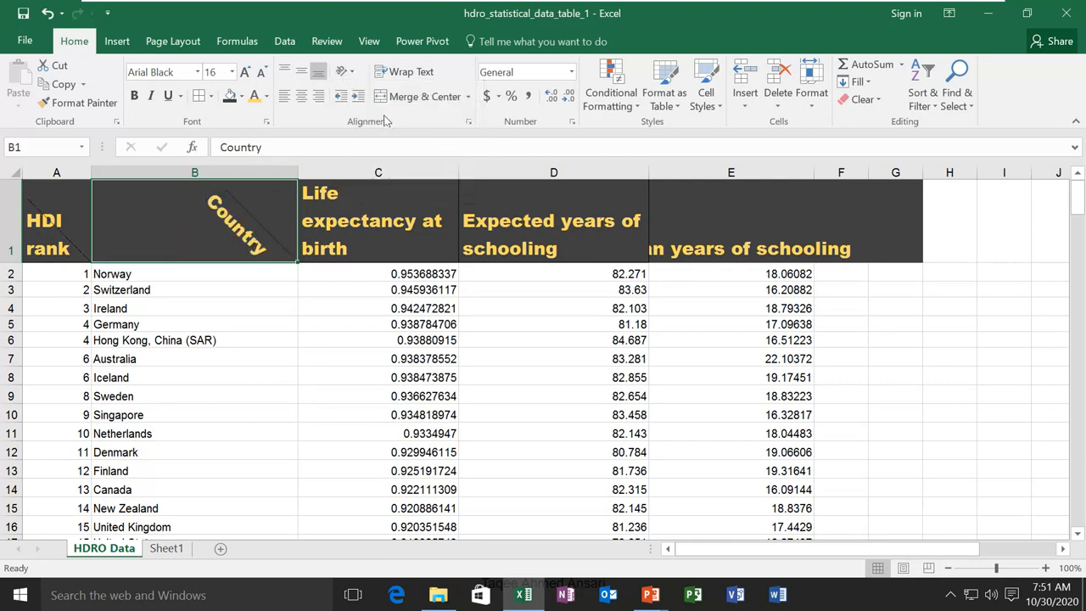
key("ctrl+z")
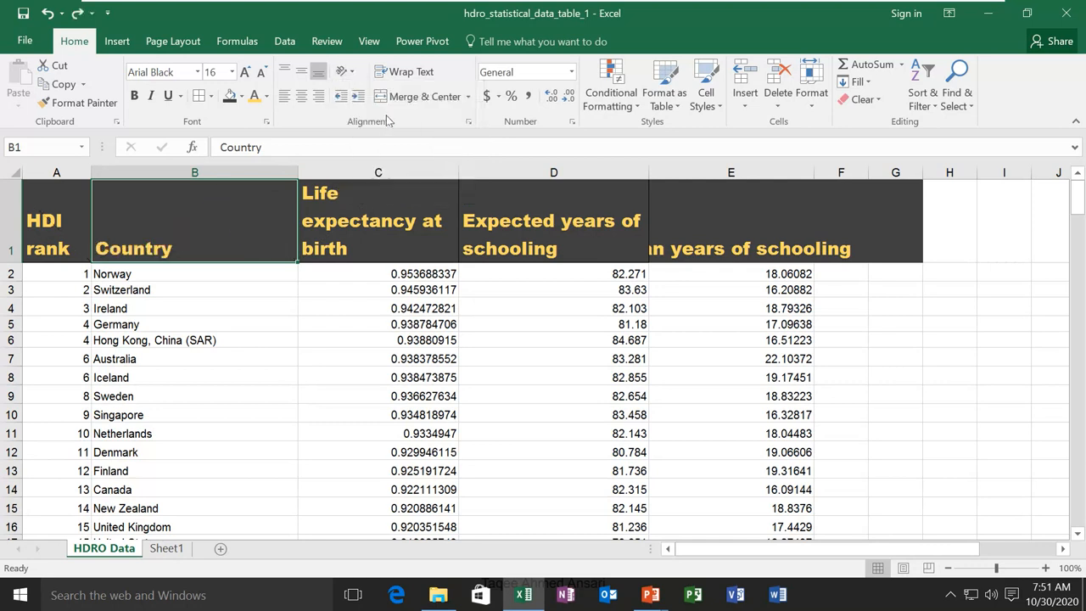
left_click(344, 71)
left_click(377, 132)
key("ctrl+z")
left_click(354, 74)
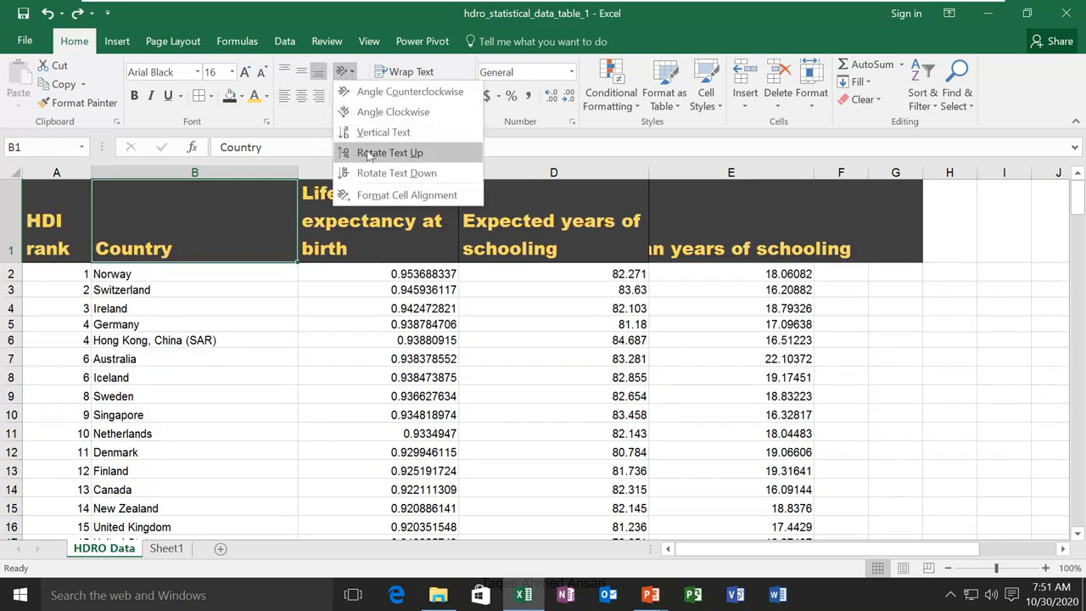
left_click(369, 154)
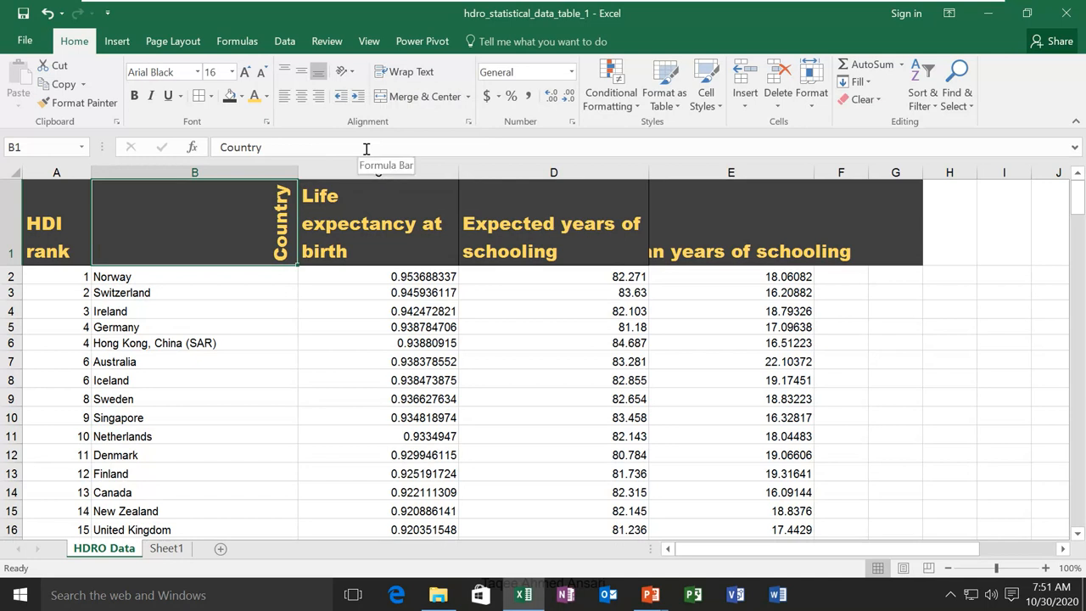
key("ctrl+z")
left_click(345, 71)
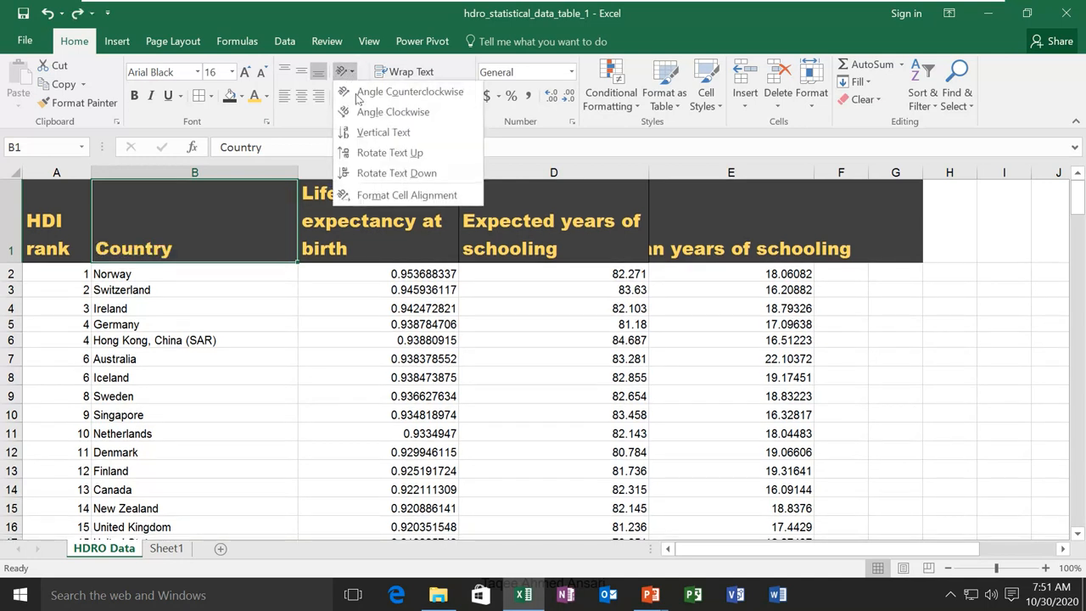
left_click(370, 173)
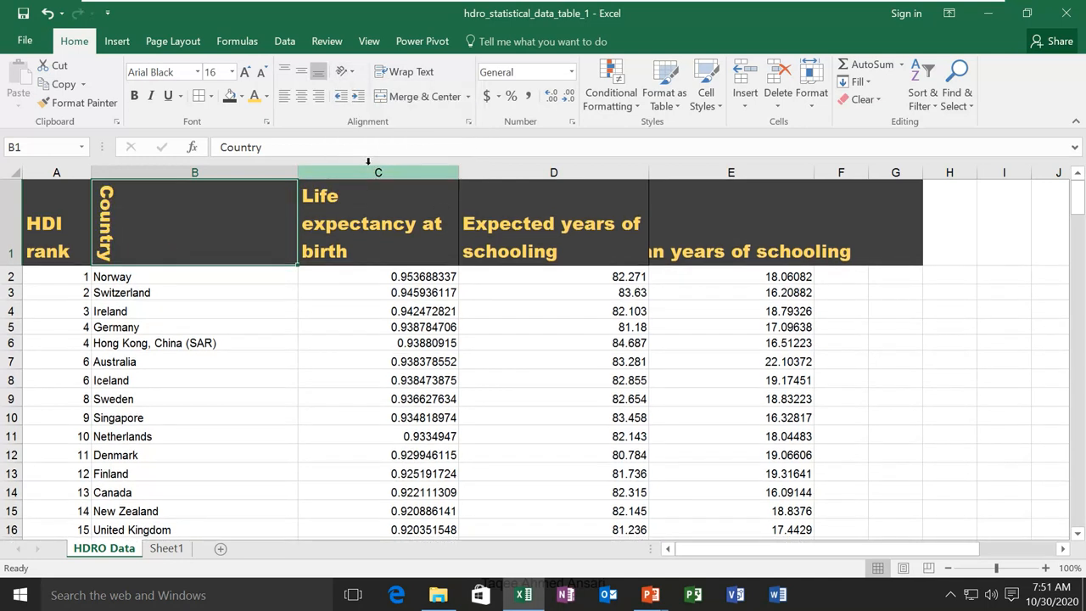
key("ctrl+z")
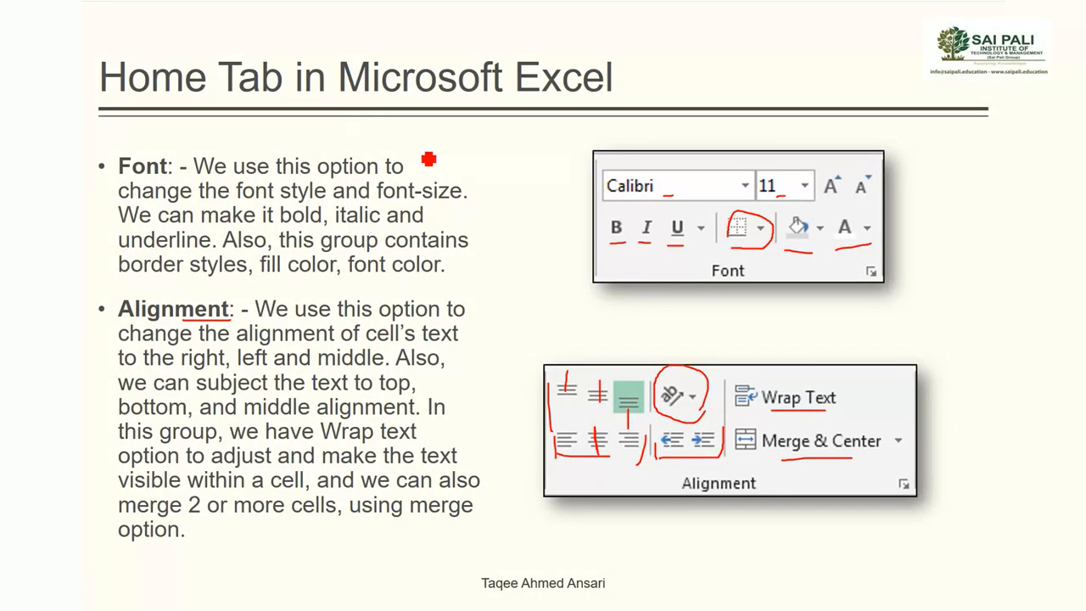
Clear the ink, advance to the Number and Styles slide, and underline General, Currency, Percentage and Date in red
key("e")
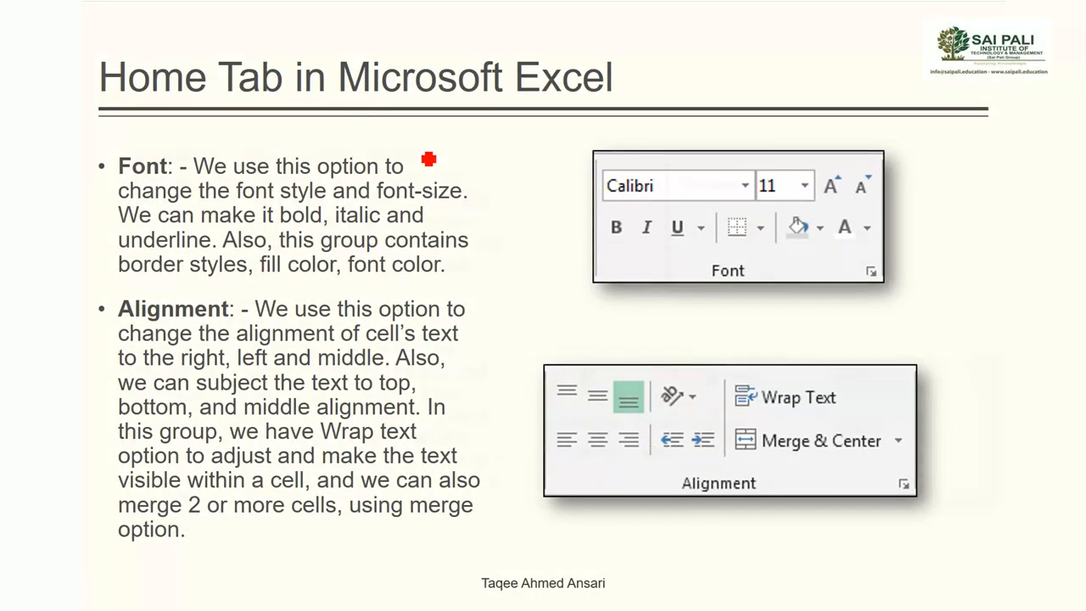
key("Right")
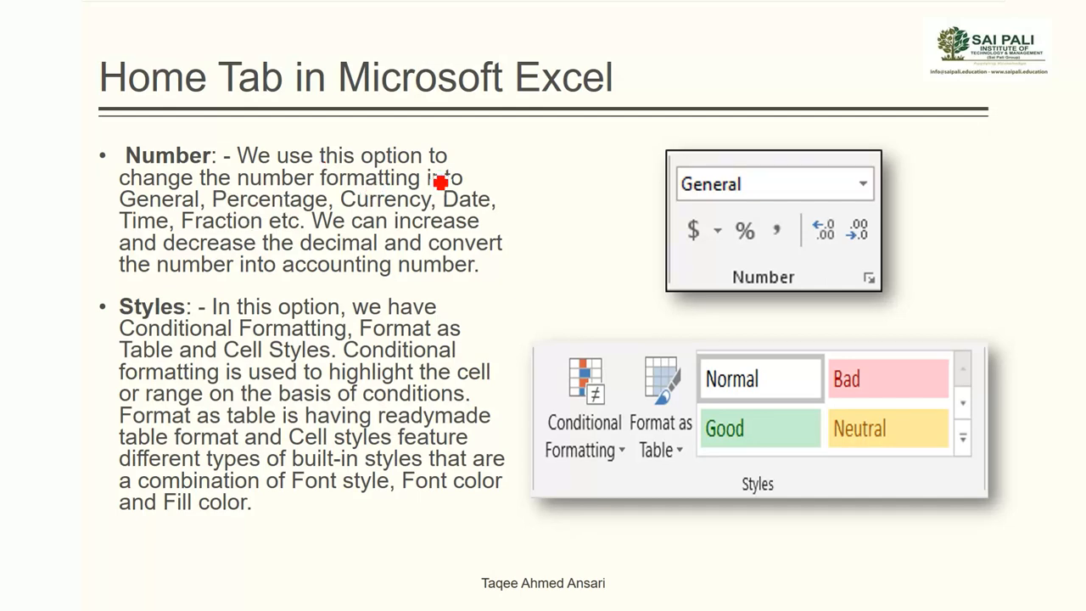
left_click_drag(683, 197, 769, 198)
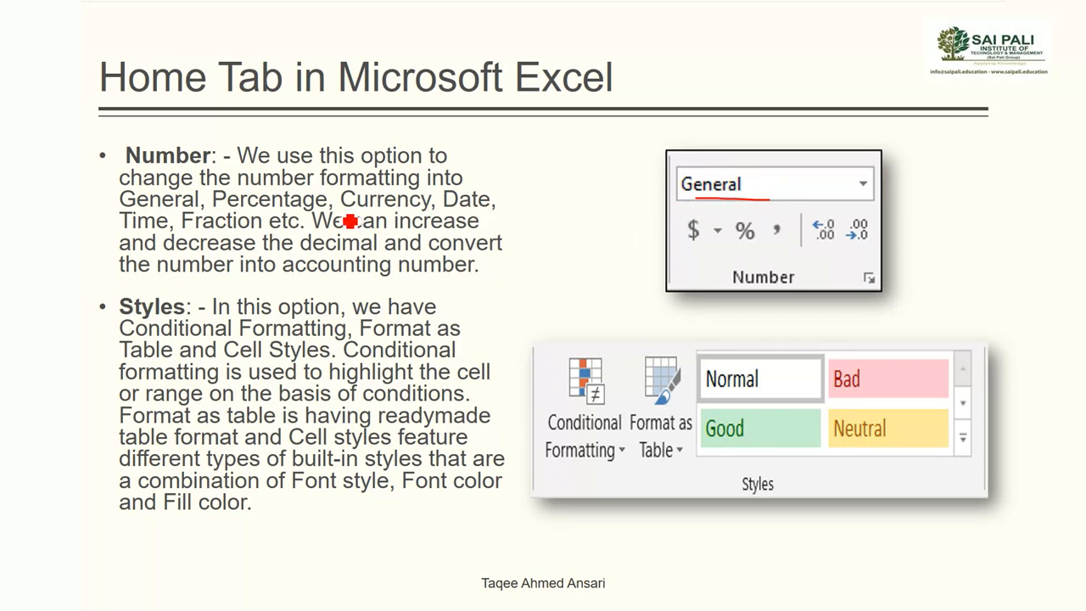
left_click_drag(356, 209, 409, 208)
left_click_drag(253, 209, 326, 209)
left_click_drag(441, 209, 514, 208)
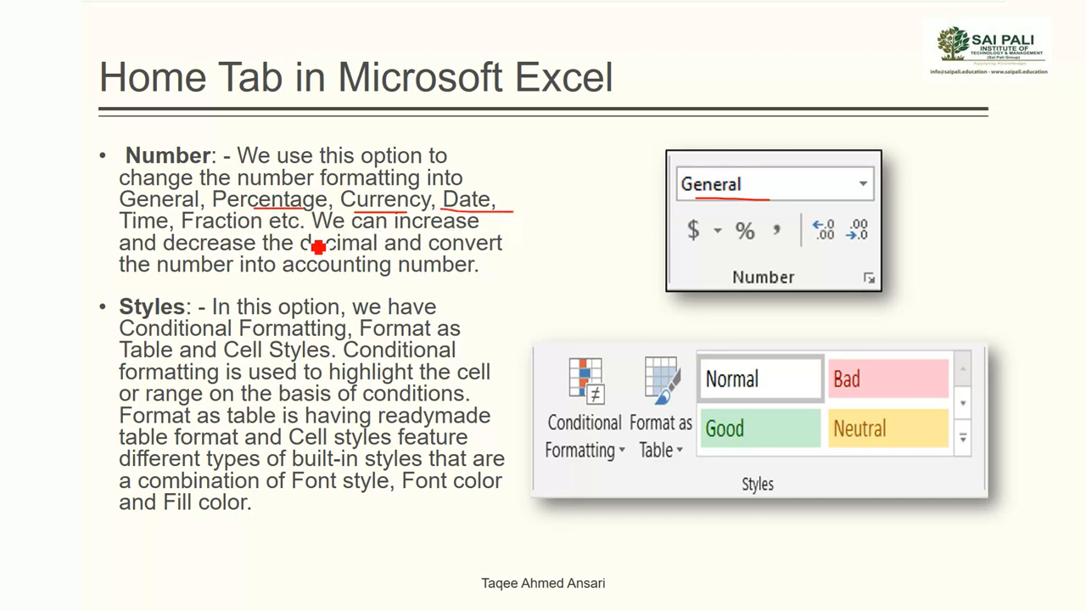
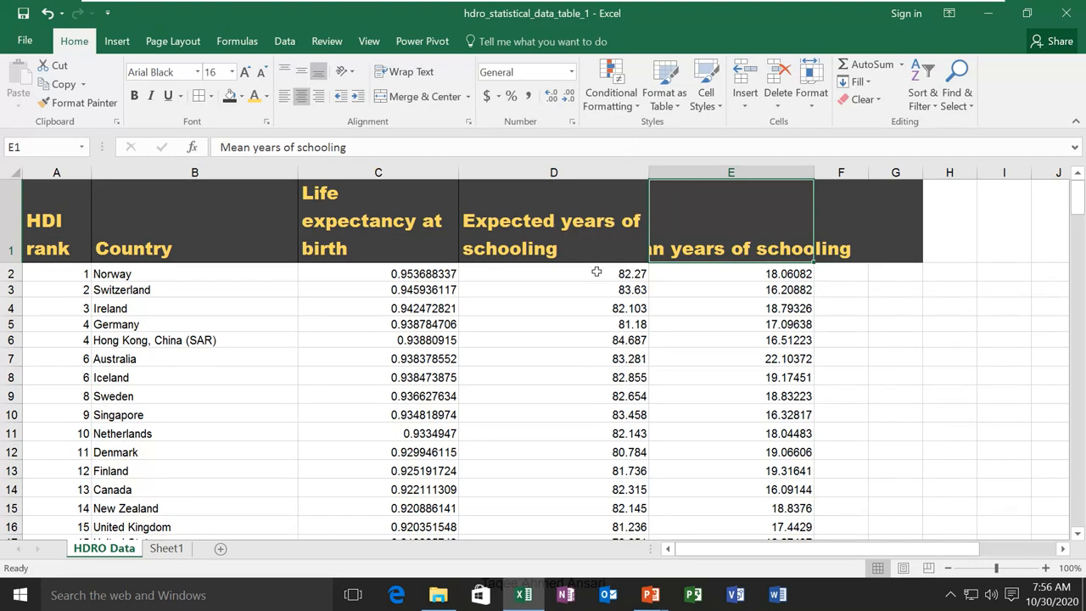
Select the range D2:E190 covering both the Expected and Mean years of schooling columns
left_click(597, 271)
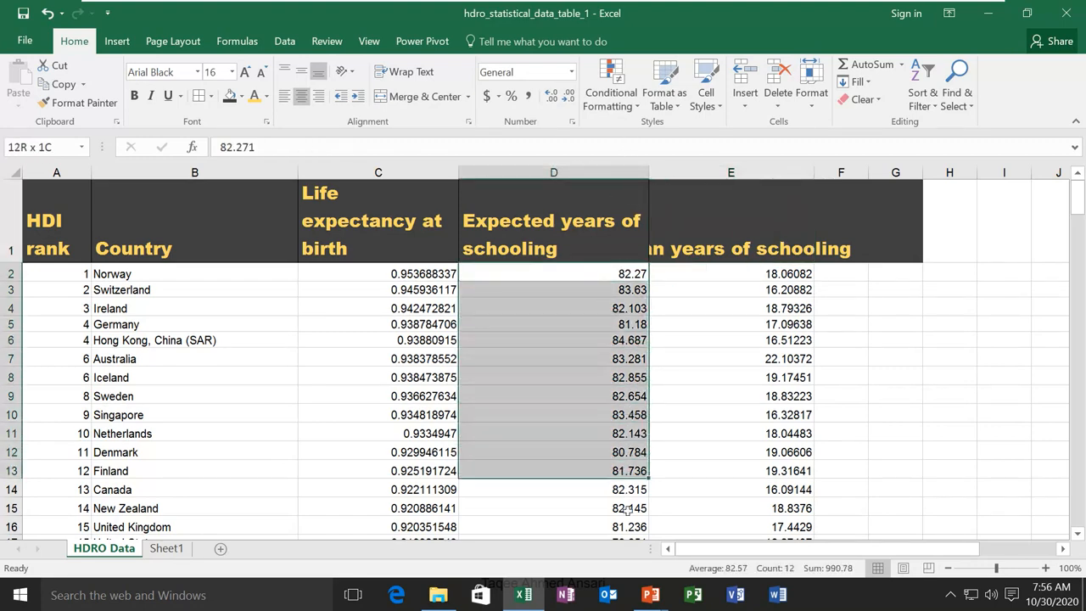
left_click_drag(628, 554, 711, 492)
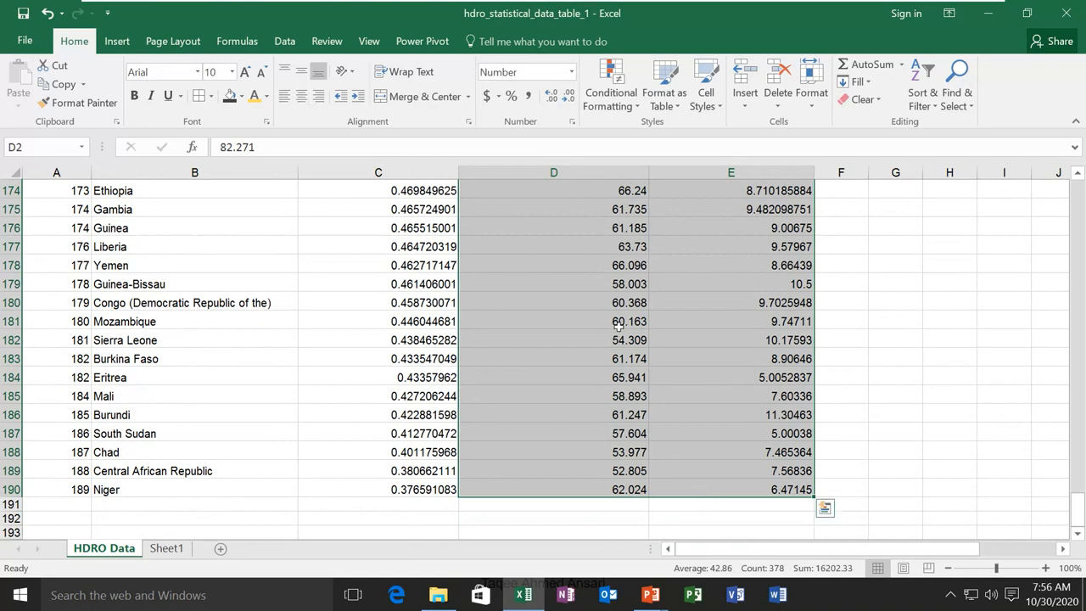
scroll(619, 326, "up", 20)
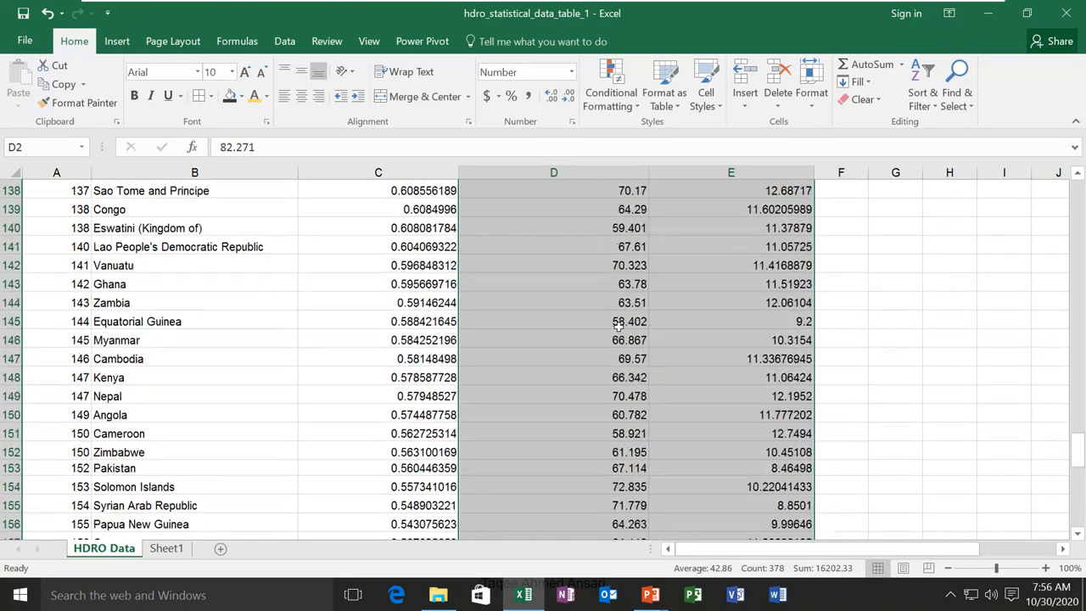
scroll(618, 329, "up", 20)
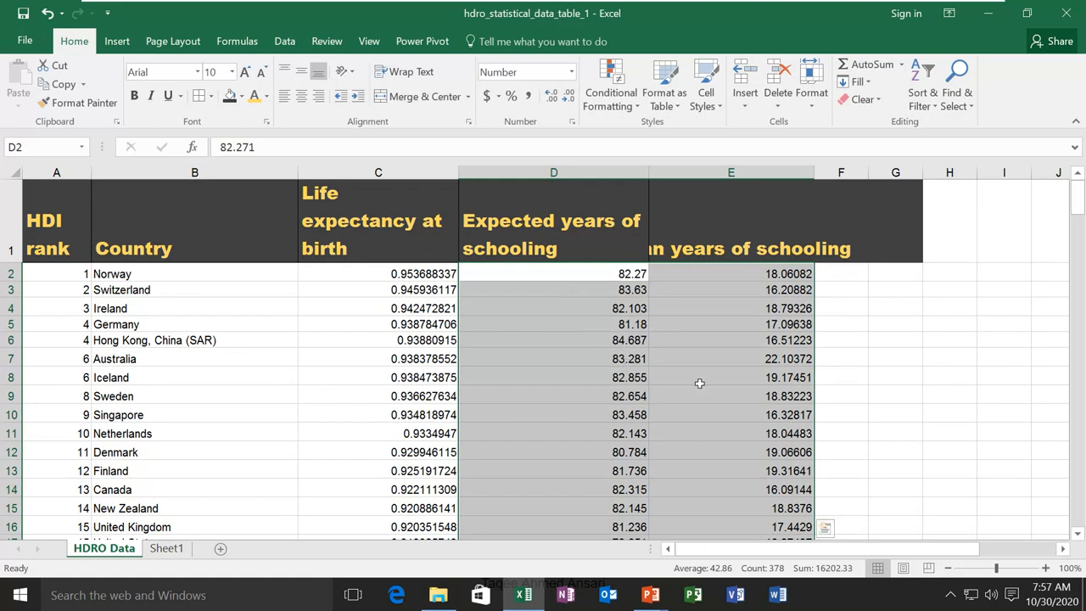
Apply a Between 15 and 45 highlight rule with Yellow Fill with Dark Yellow Text
left_click(620, 97)
mouse_move(632, 149)
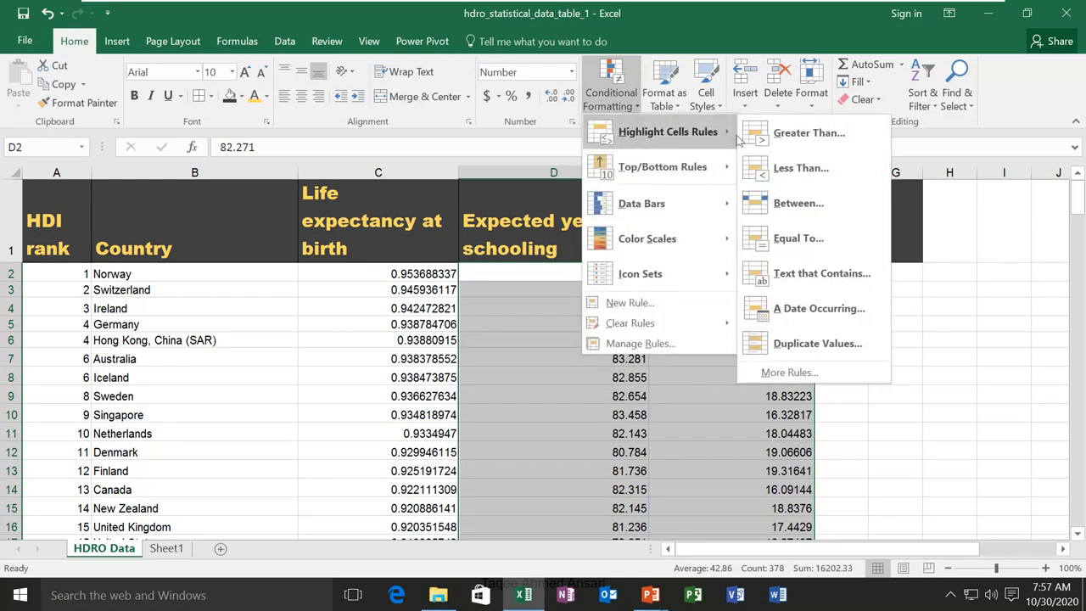
left_click(799, 203)
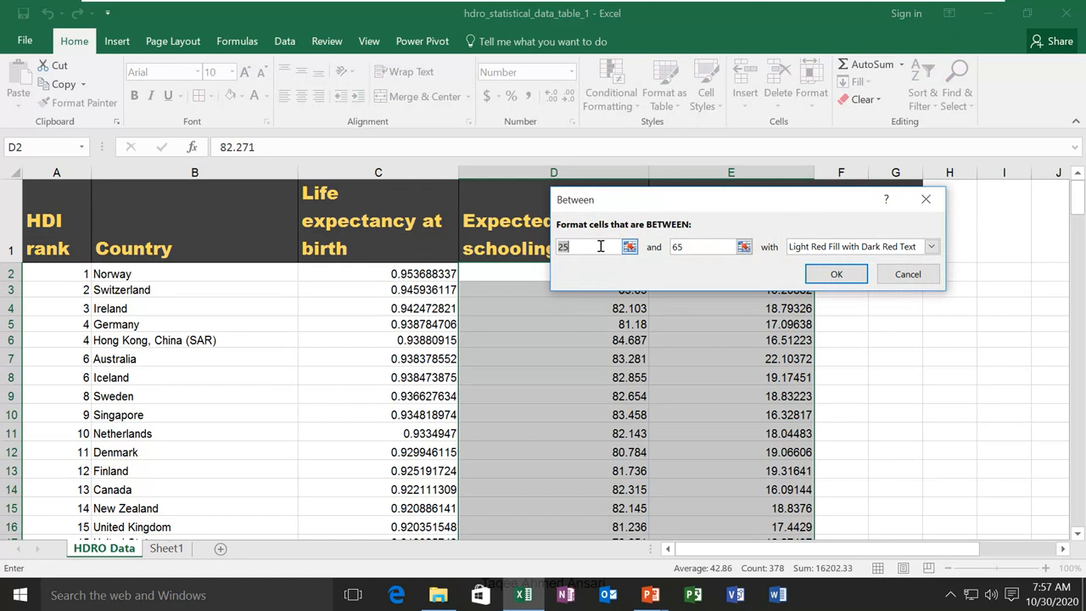
key("BackSpace")
type("1")
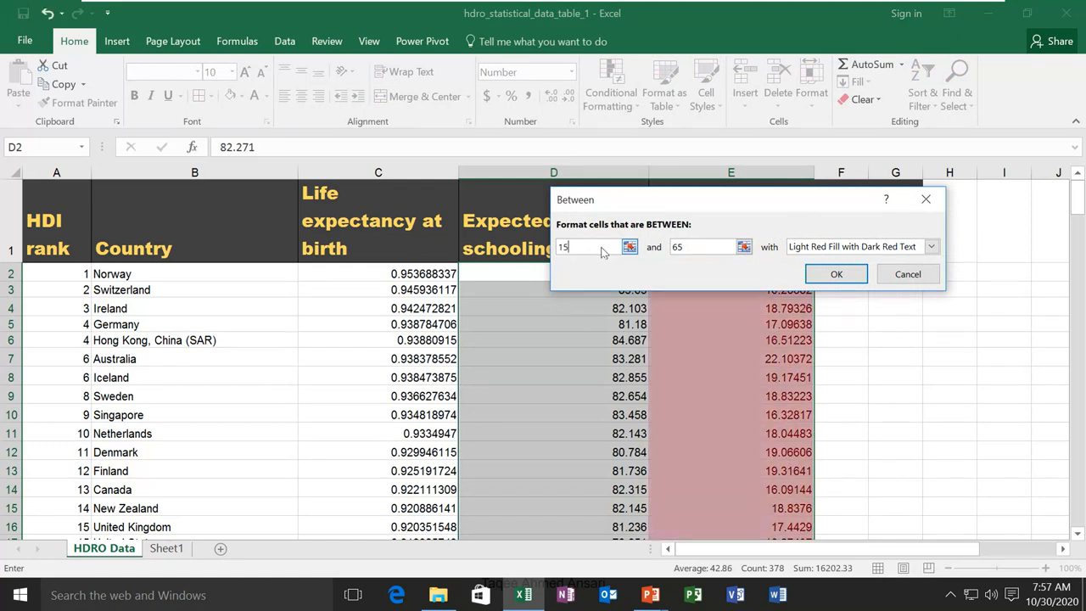
key("Tab")
type("55")
key("BackSpace")
key("BackSpace")
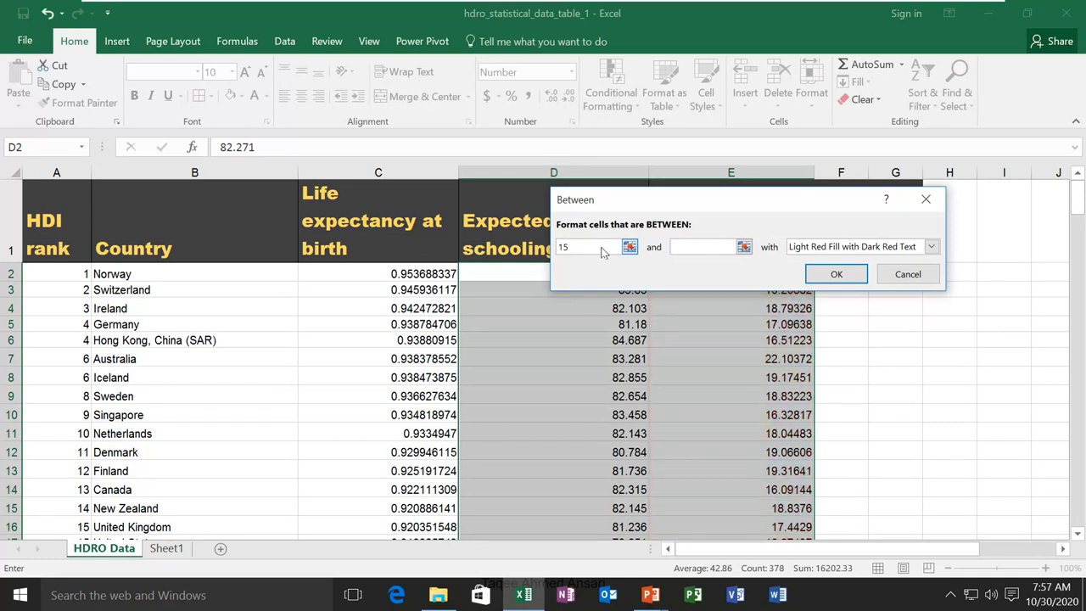
type("45")
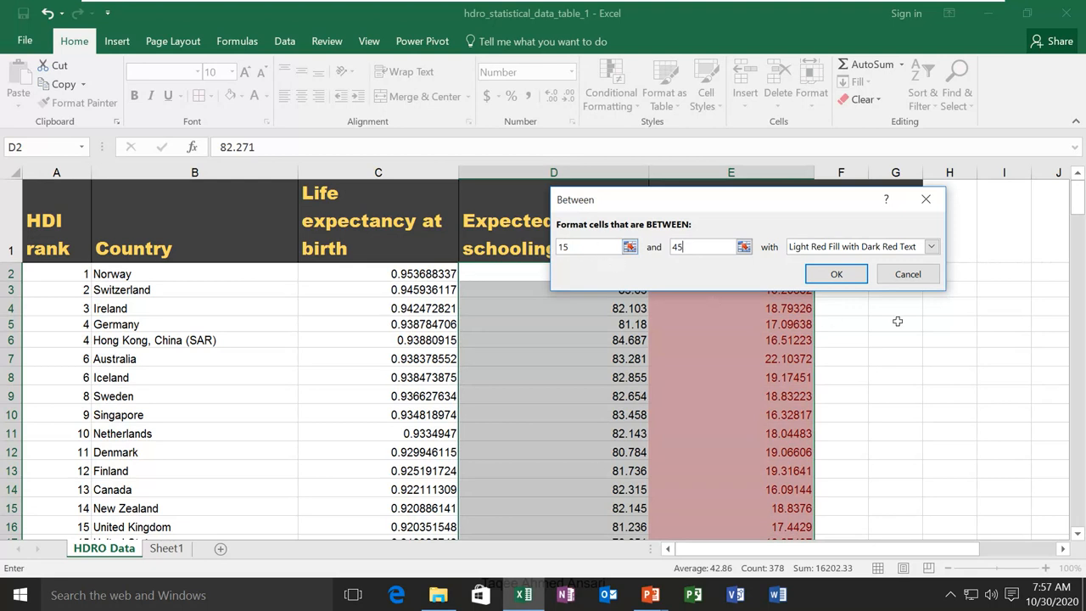
left_click(931, 246)
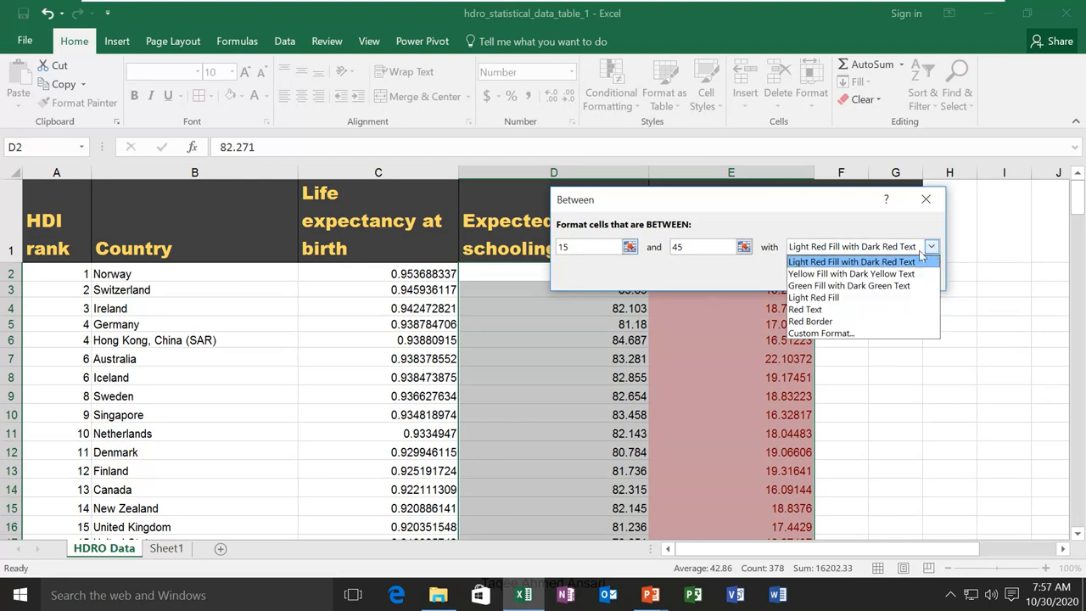
left_click(858, 275)
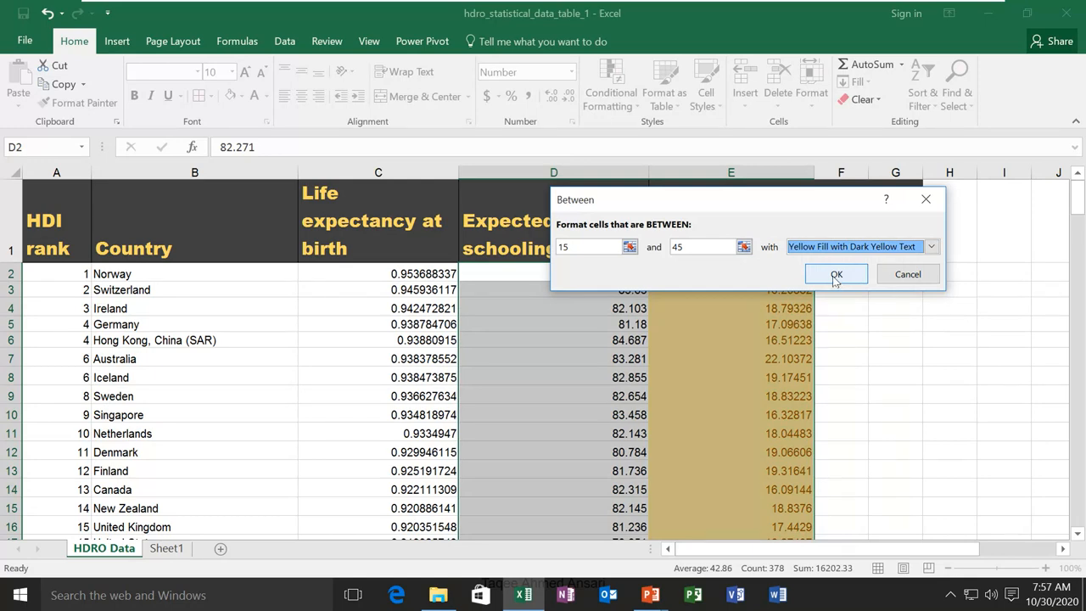
left_click(836, 275)
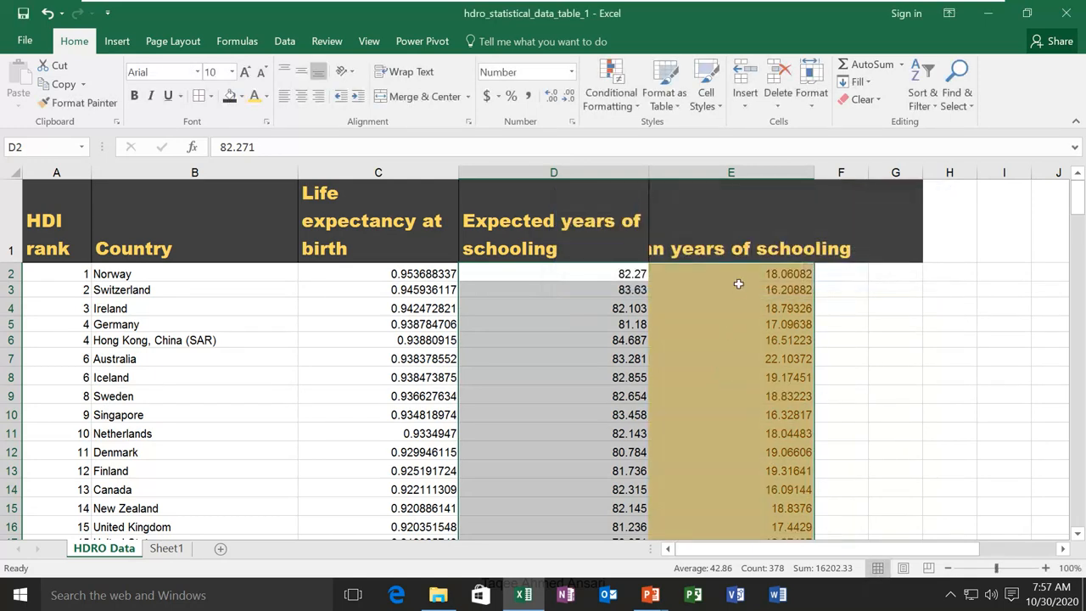
scroll(739, 398, "down", 2)
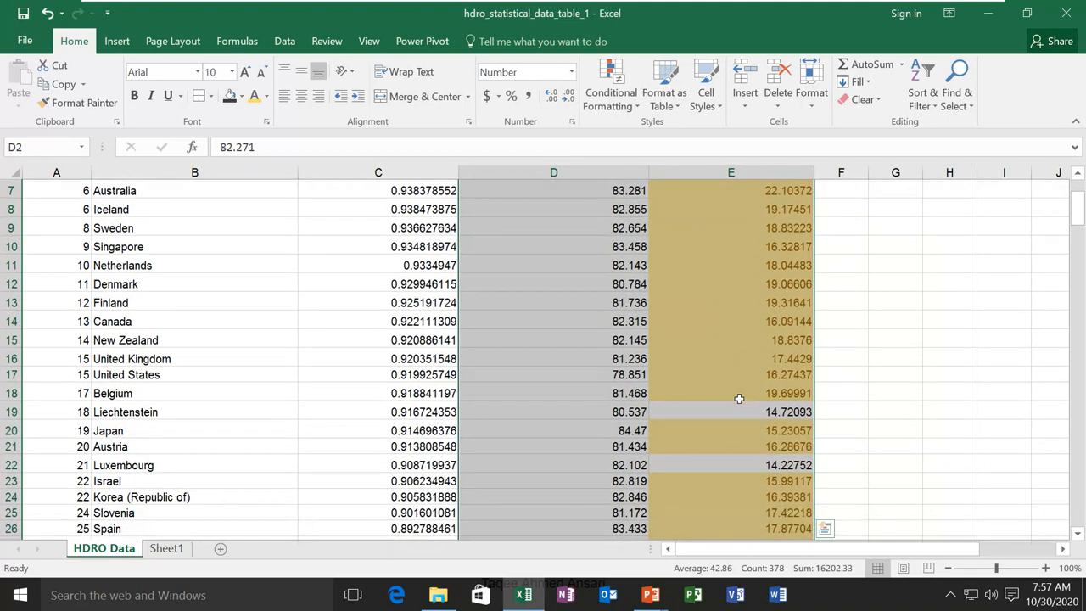
scroll(729, 373, "down", 2)
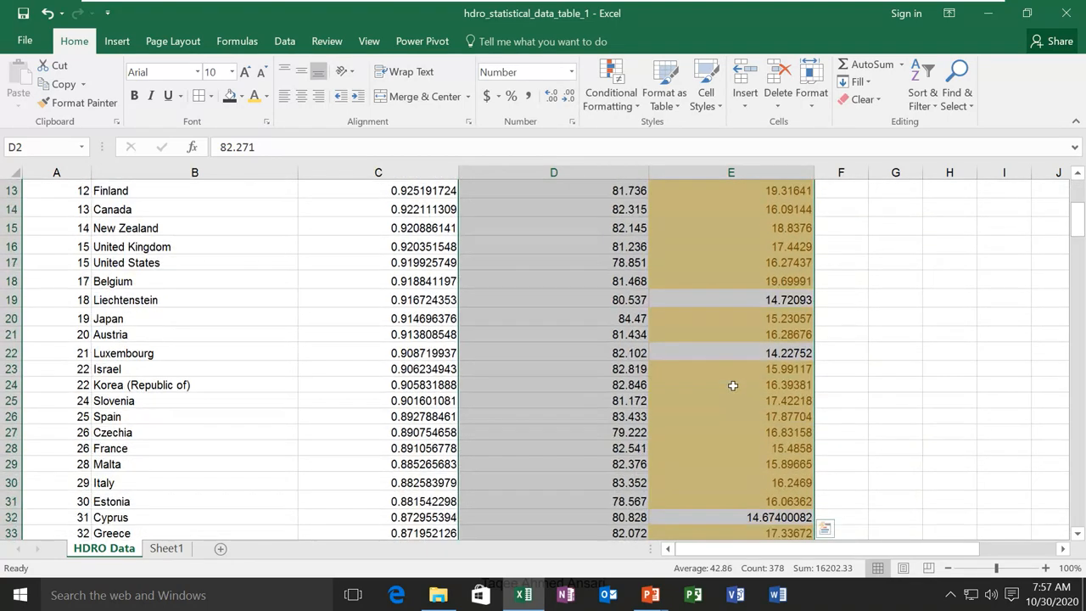
left_click(787, 396)
scroll(748, 395, "down", 8)
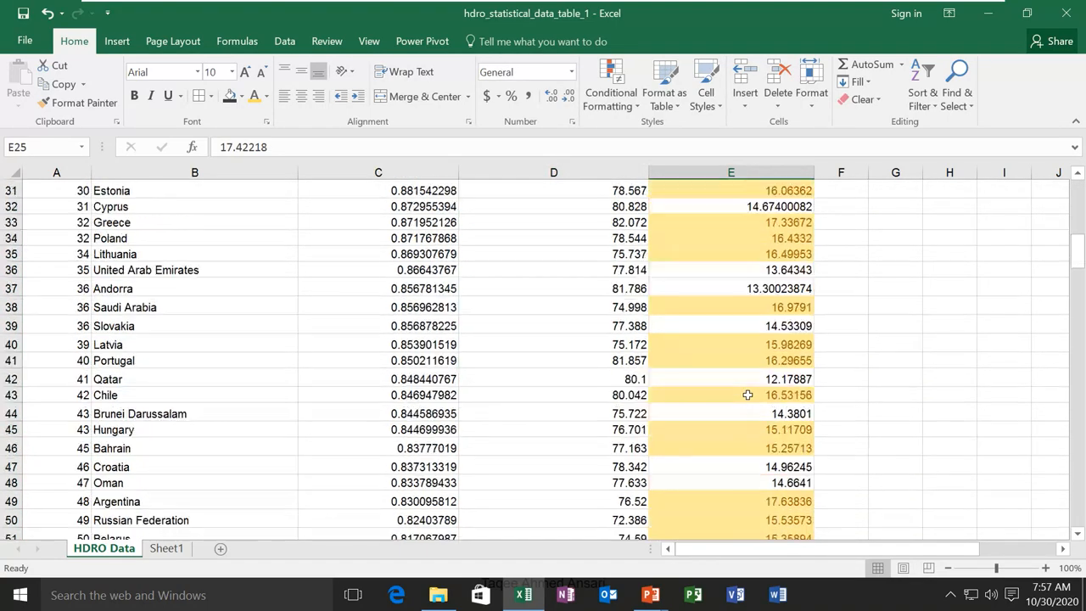
scroll(748, 394, "down", 10)
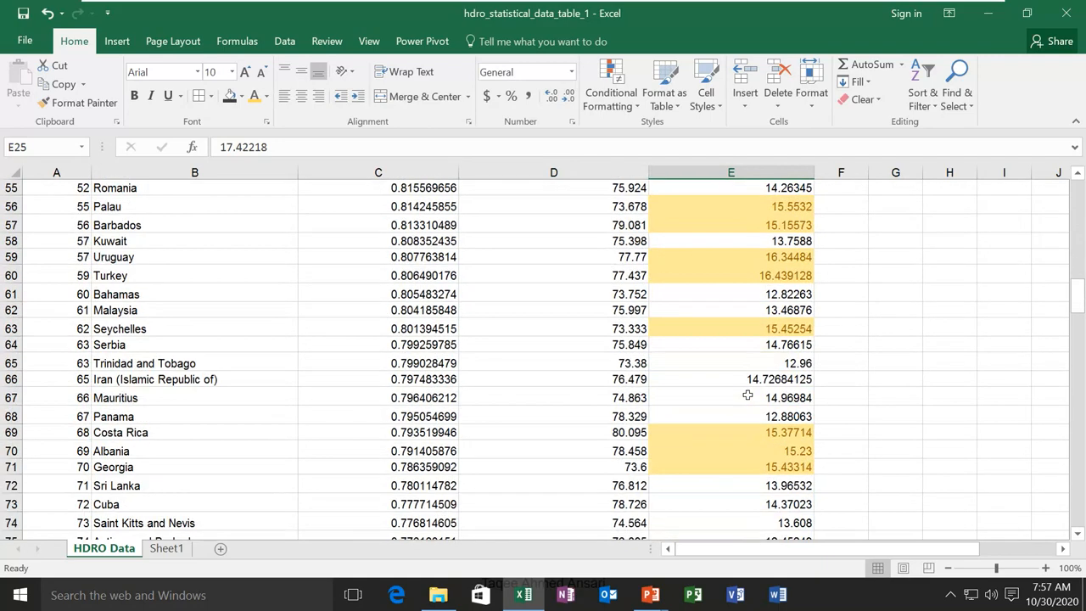
scroll(747, 394, "down", 11)
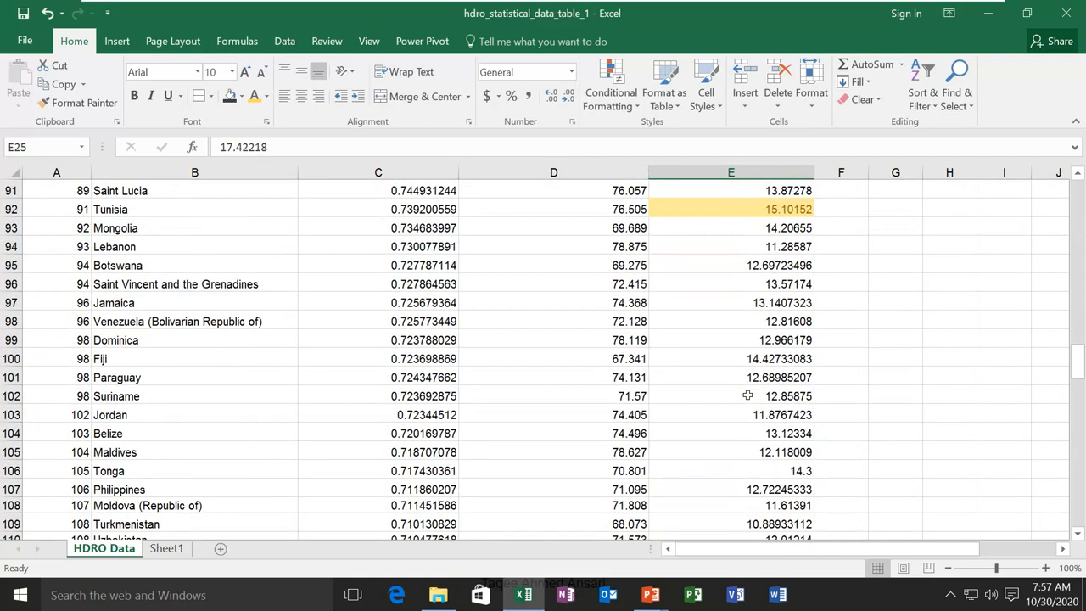
scroll(748, 394, "down", 7)
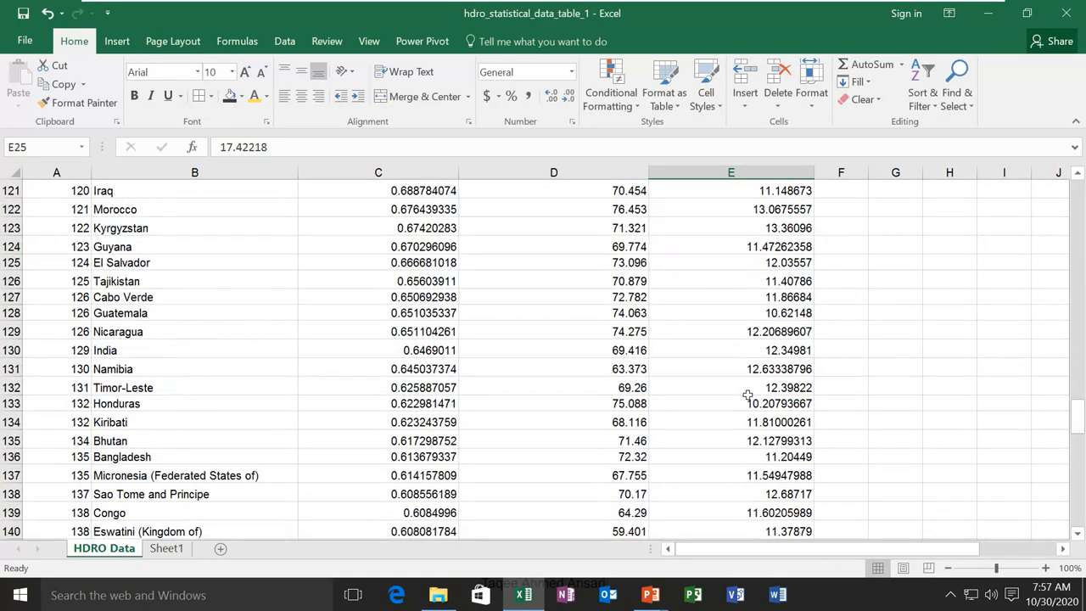
scroll(748, 395, "up", 4)
scroll(748, 395, "up", 20)
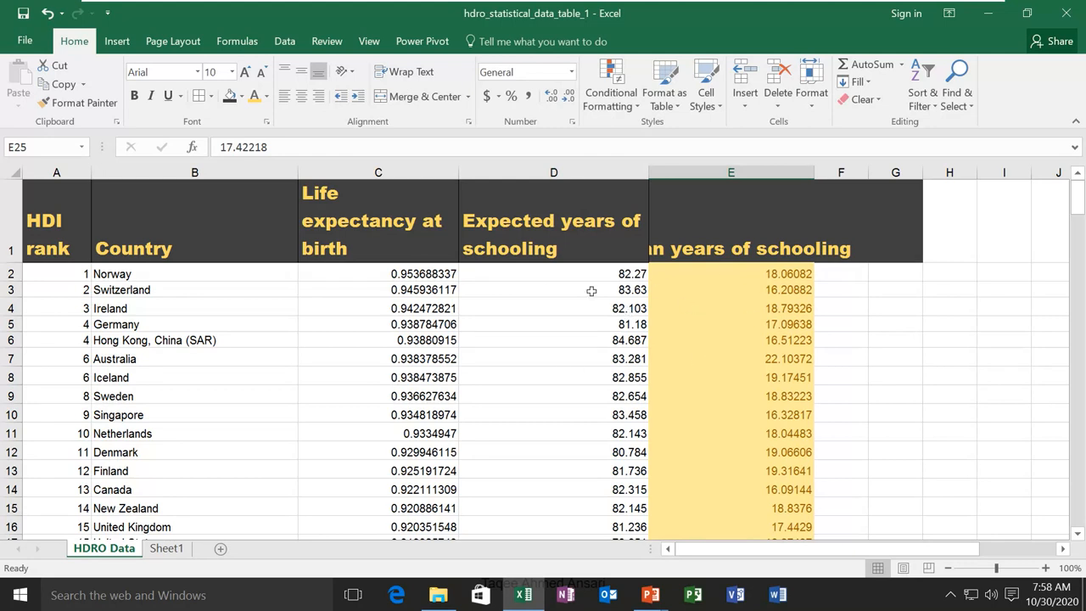
Select the whole data range A1:E190, starting from the header row
left_click_drag(49, 222, 685, 452)
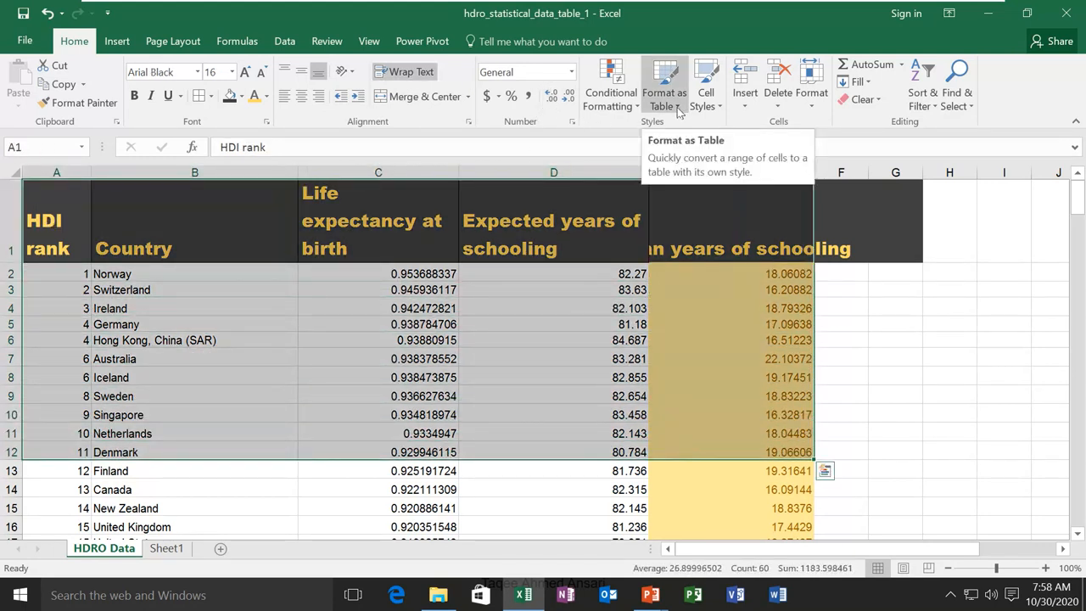
left_click_drag(67, 220, 701, 429)
scroll(700, 425, "up", 11)
scroll(699, 421, "up", 20)
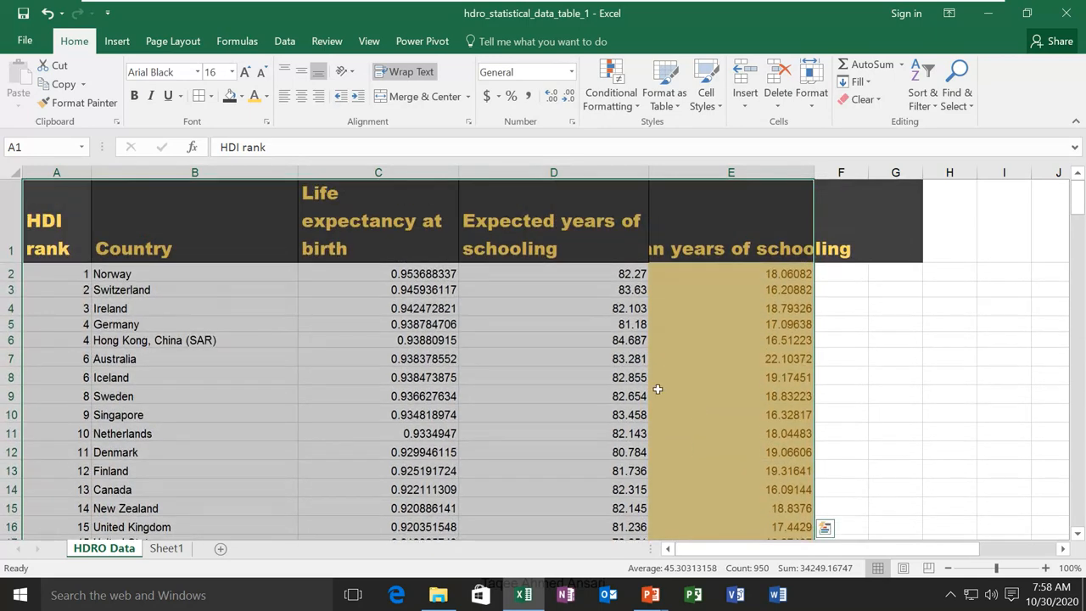
Format the range as a table in Table Style Dark 2, keeping 'My table has headers' checked
left_click(679, 113)
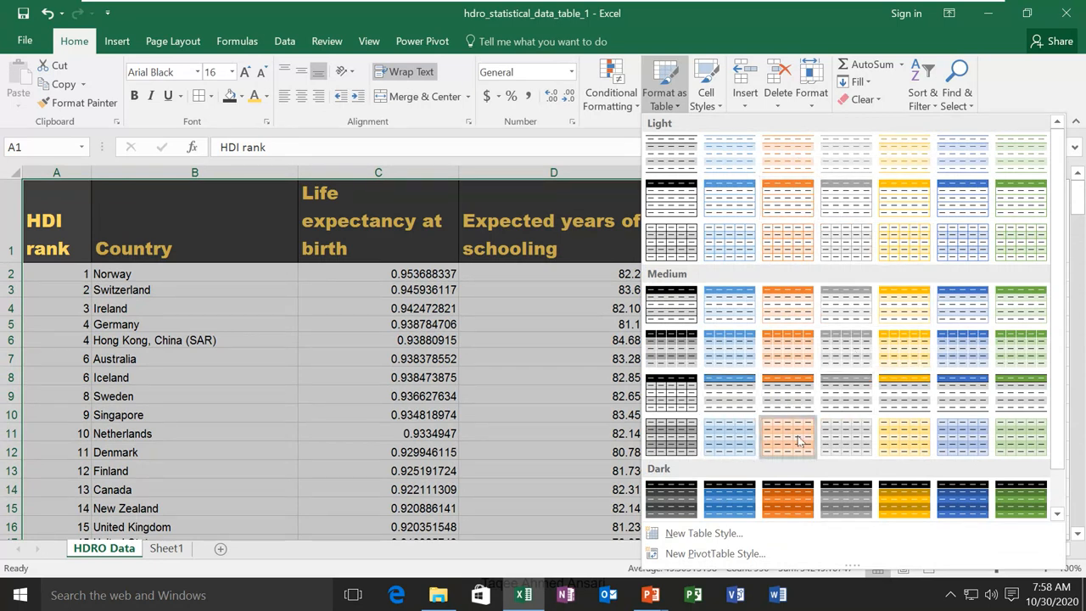
scroll(797, 440, "down", 1)
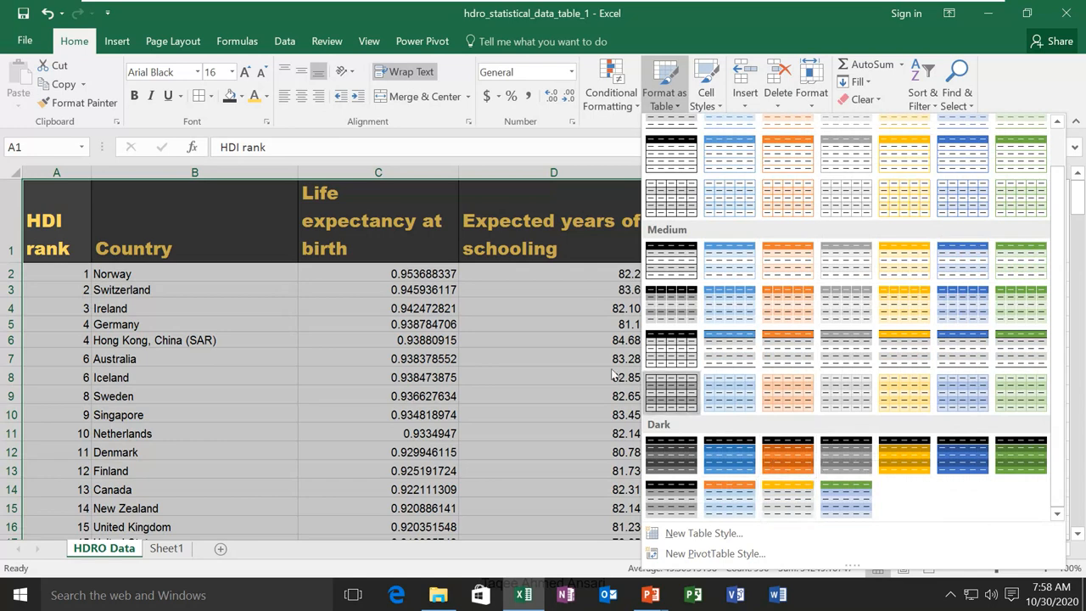
left_click(731, 456)
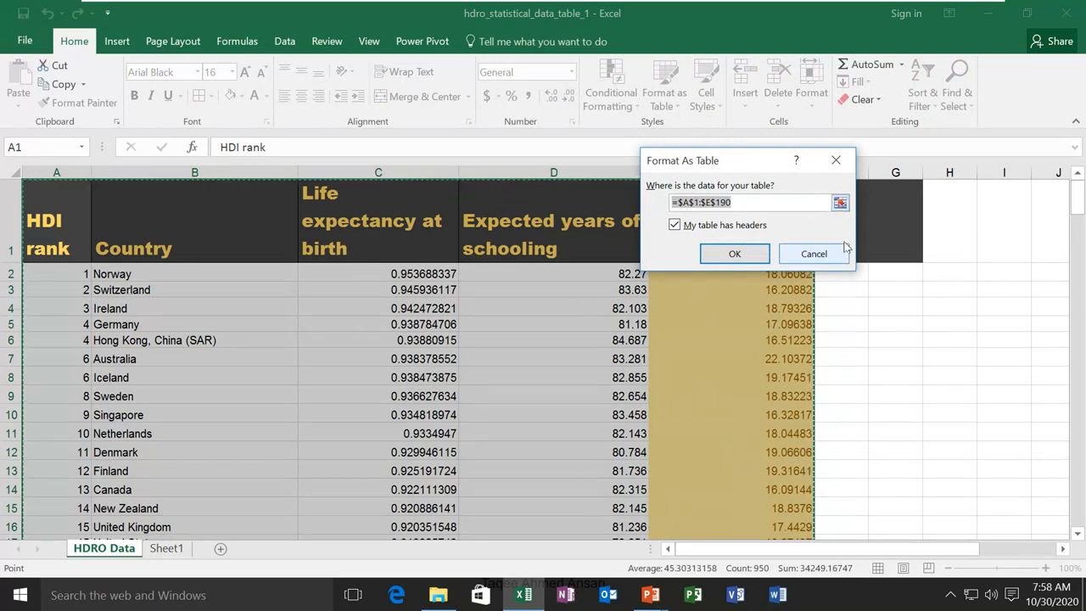
left_click(839, 202)
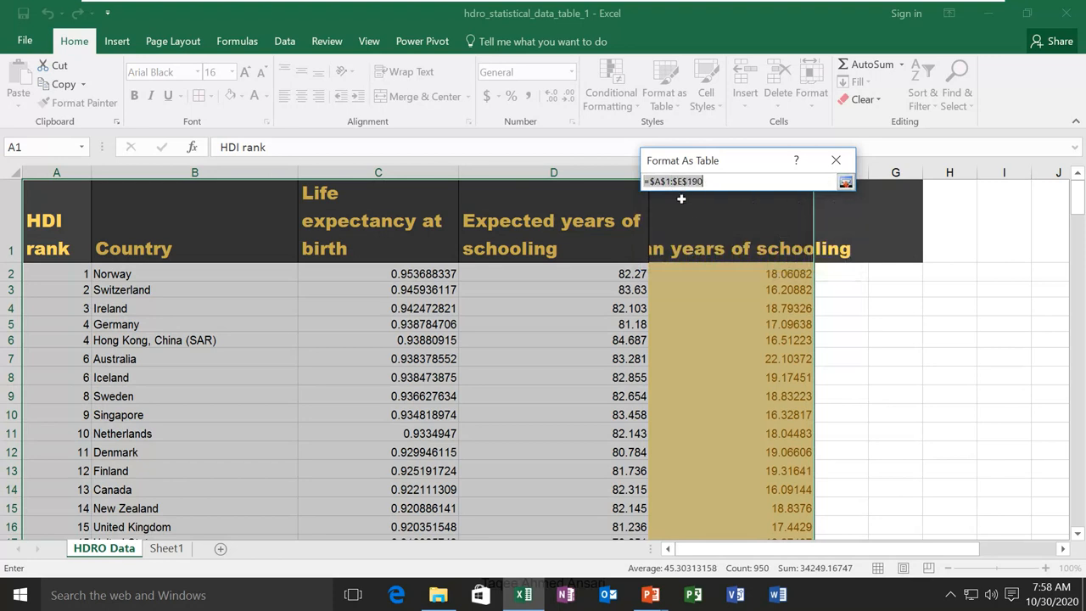
left_click(845, 183)
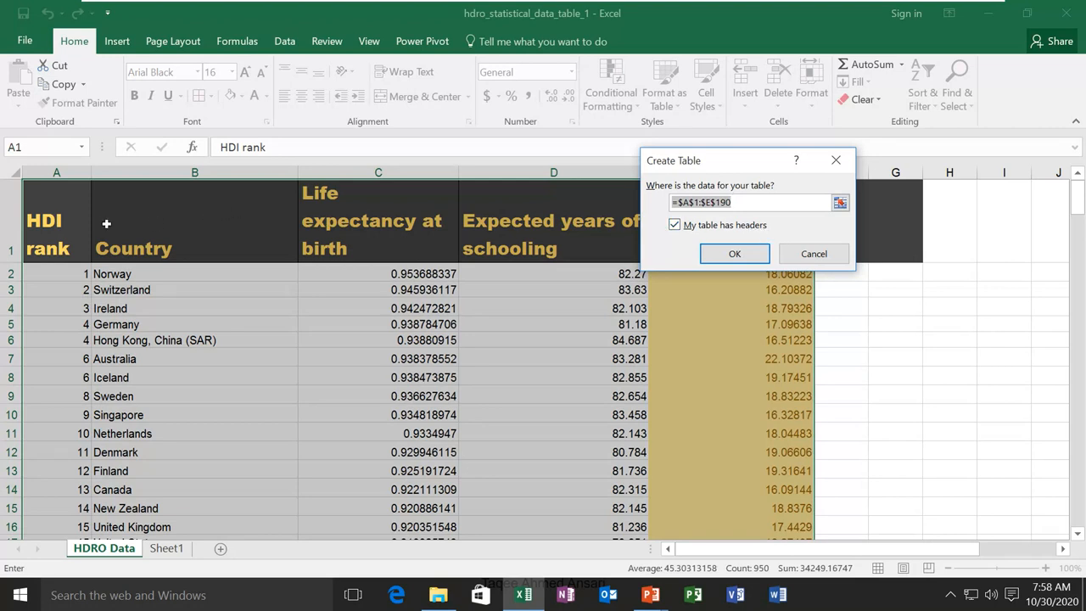
left_click(674, 227)
left_click(675, 226)
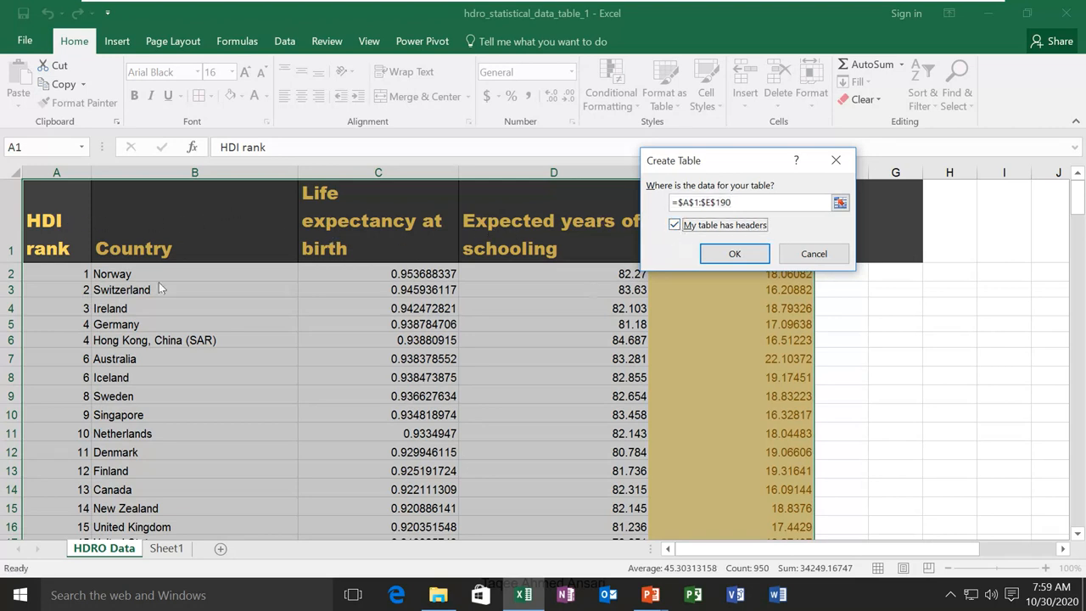
left_click(735, 253)
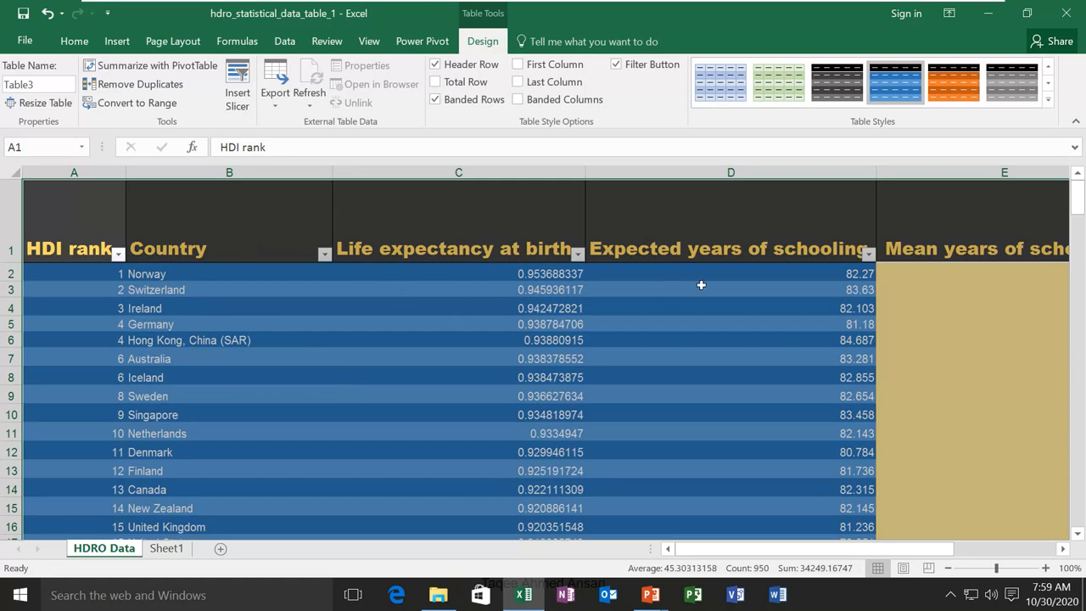
Sort Life expectancy from largest to smallest, then return to the Home ribbon commands
left_click(577, 258)
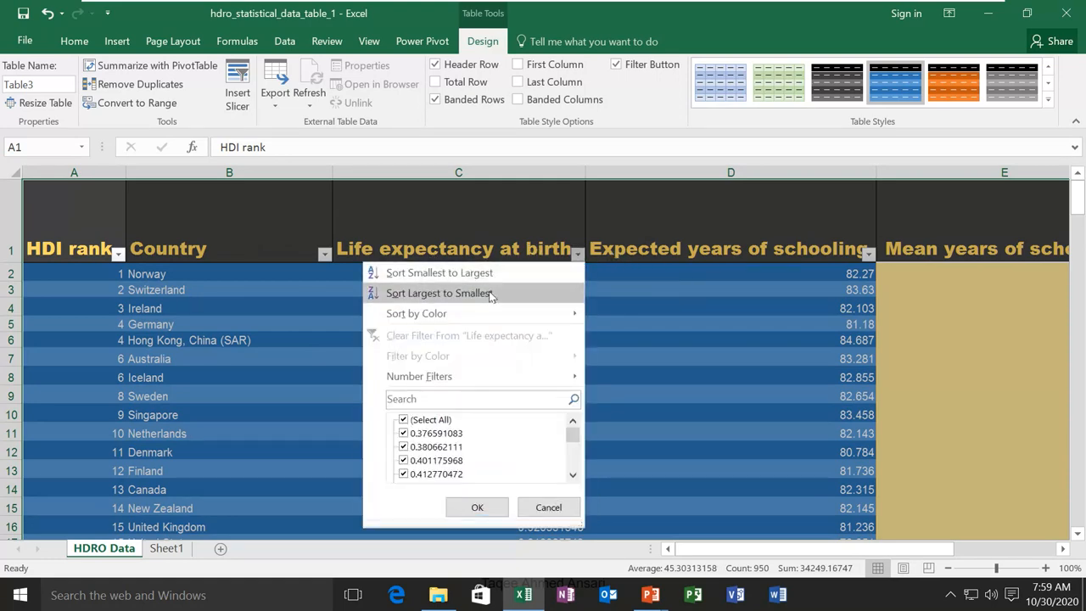
left_click(440, 292)
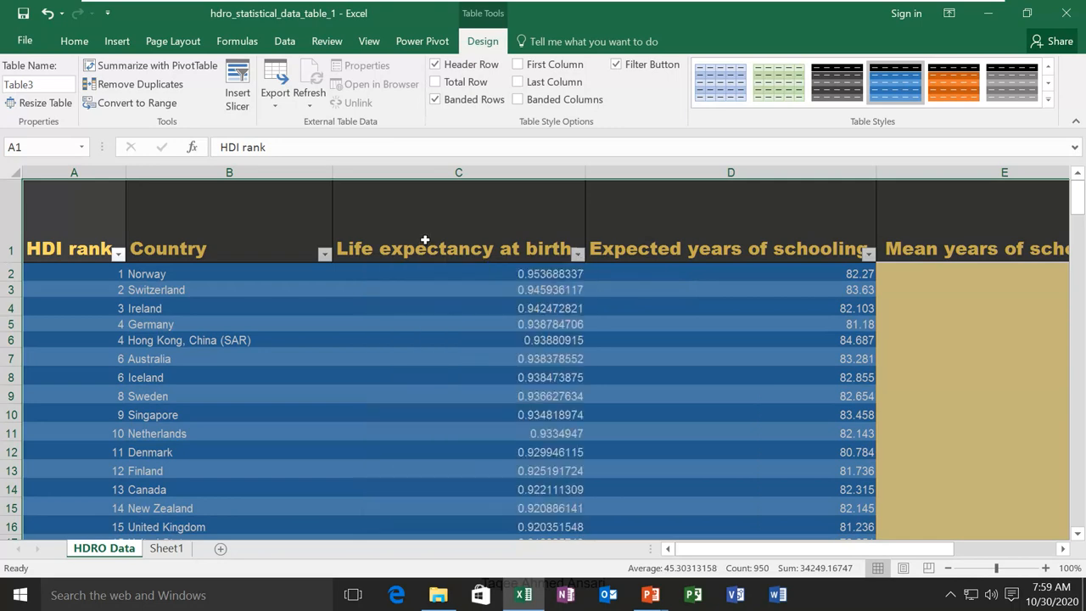
left_click(706, 237)
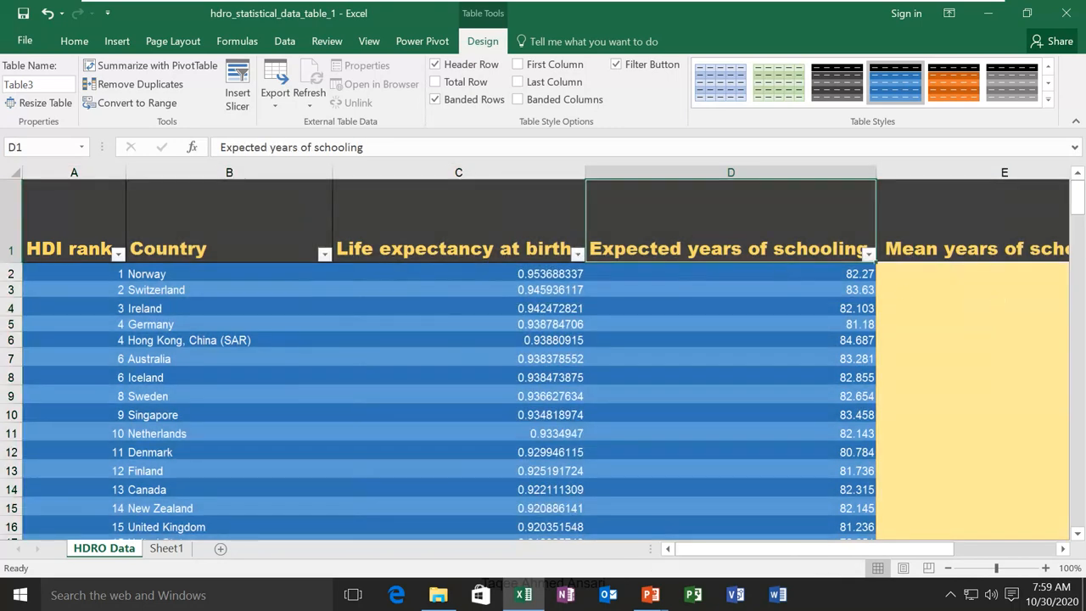
mouse_move(901, 550)
left_mouse_down()
mouse_move(1032, 549)
mouse_move(915, 548)
left_mouse_up()
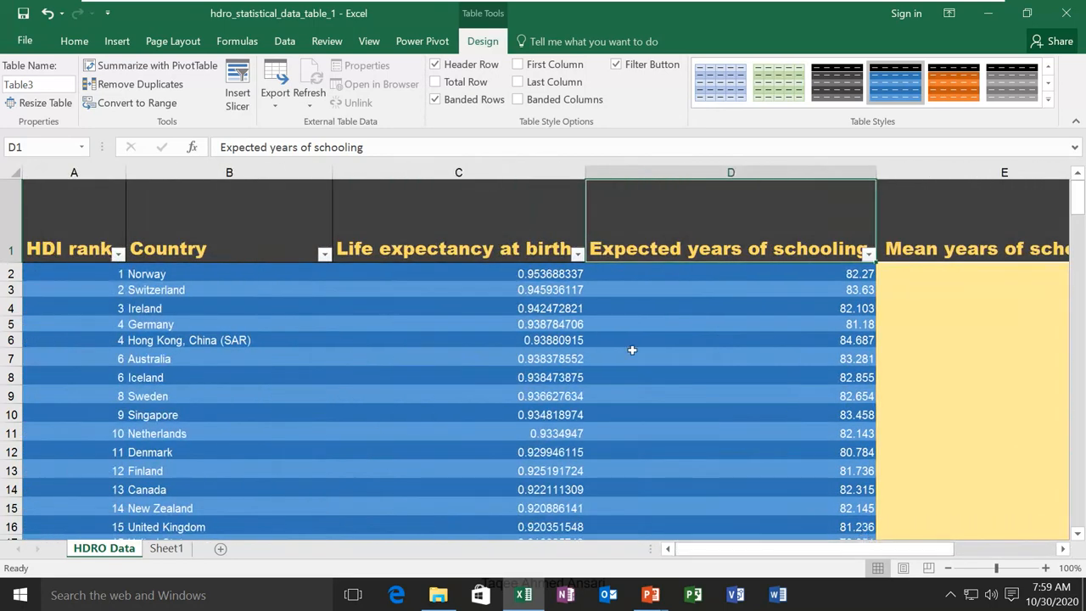
left_click(74, 41)
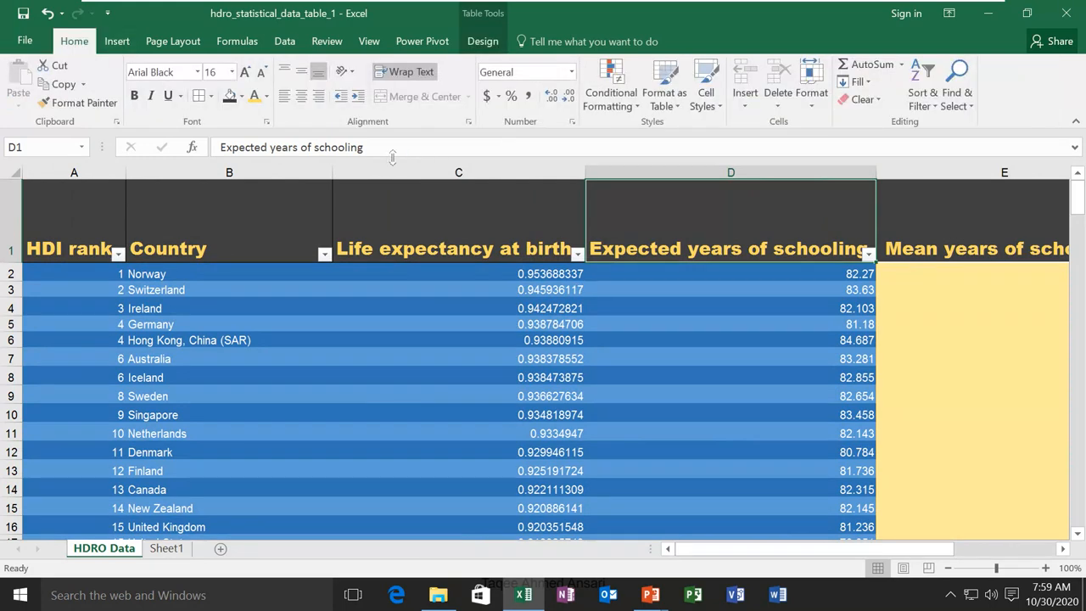
left_click(718, 110)
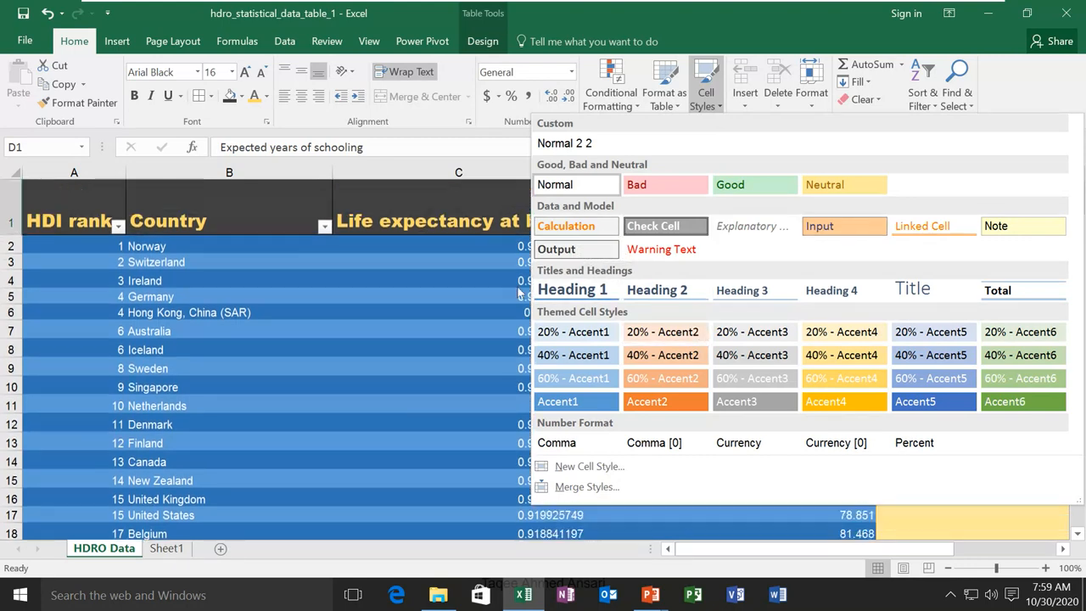
left_click(300, 254)
left_click(250, 219)
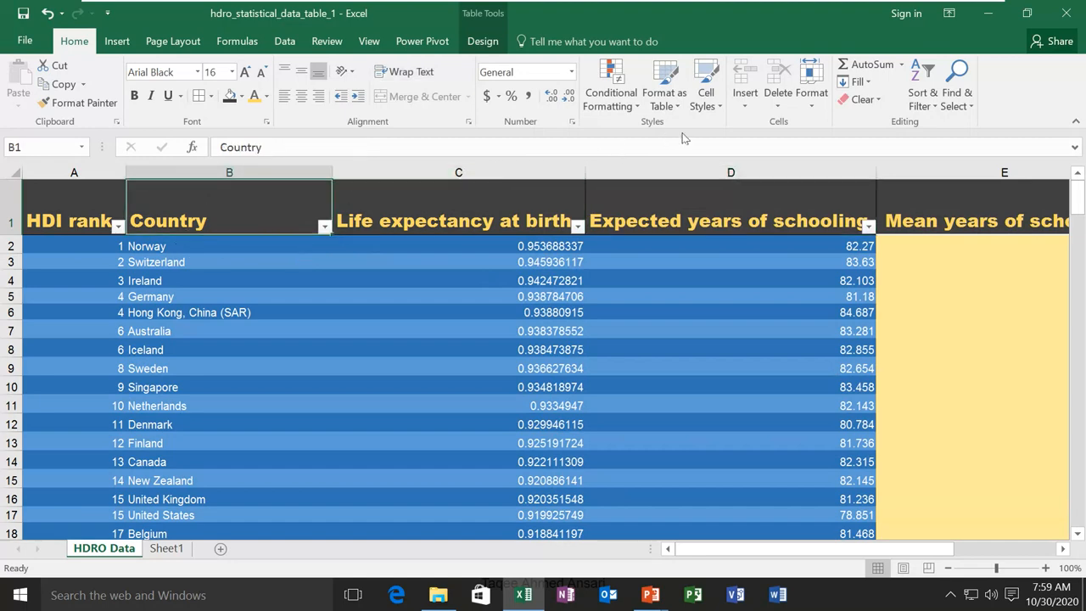
left_click(706, 98)
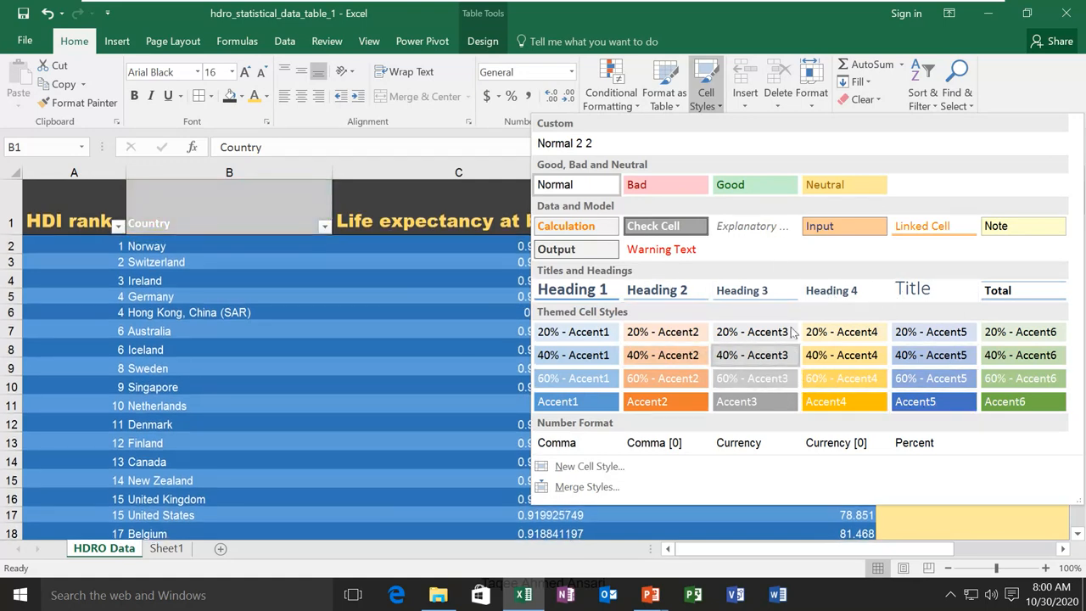
left_click(706, 93)
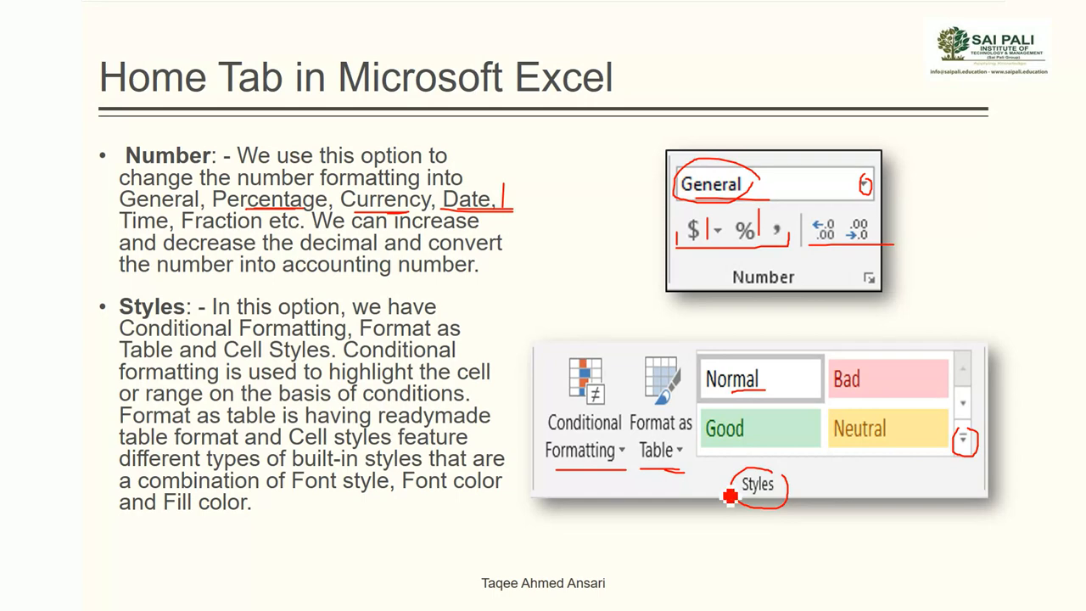
On the Cells and Editing slide, circle Cells, the Insert arrow and Format, and underline Delete
key("Right")
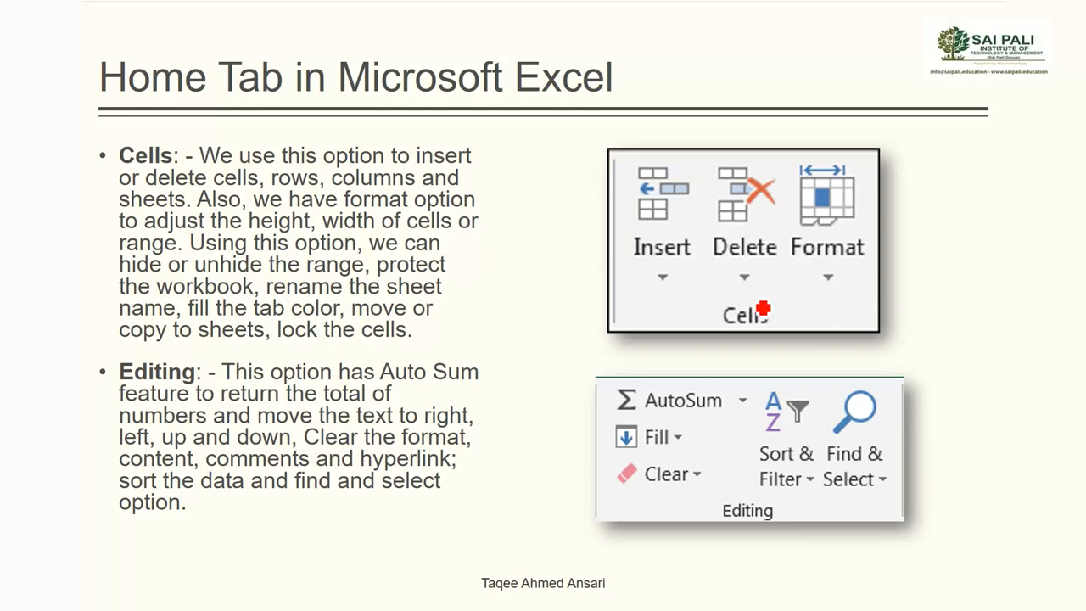
mouse_move(756, 300)
left_mouse_down()
mouse_move(718, 342)
mouse_move(769, 301)
left_mouse_up()
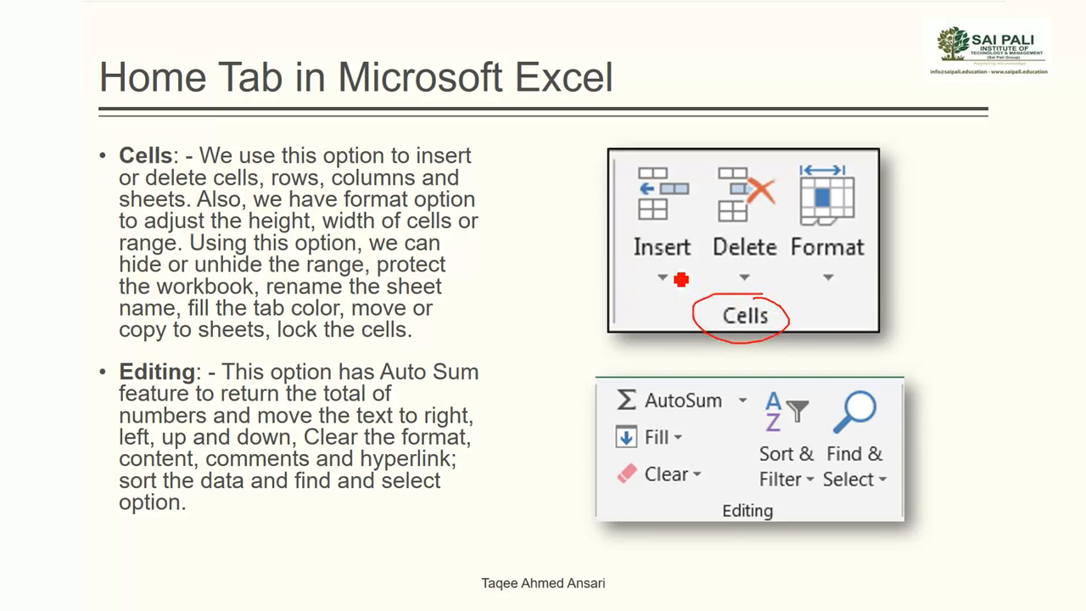
mouse_move(677, 283)
left_mouse_down()
mouse_move(661, 290)
mouse_move(682, 294)
left_mouse_up()
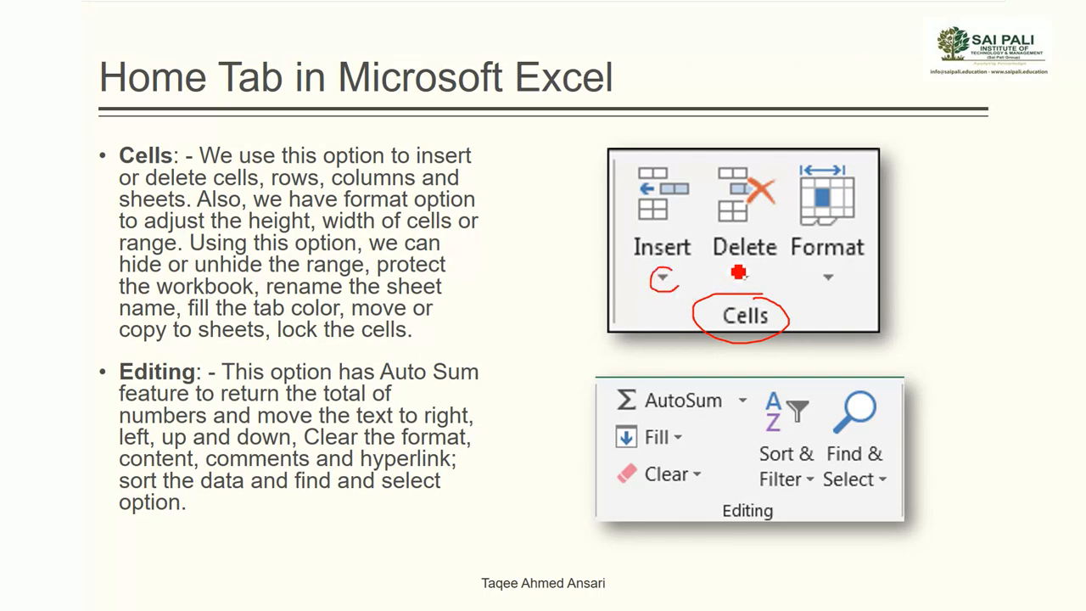
left_click_drag(728, 262, 768, 263)
mouse_move(846, 272)
left_mouse_down()
mouse_move(842, 306)
mouse_move(823, 268)
mouse_move(836, 266)
left_mouse_up()
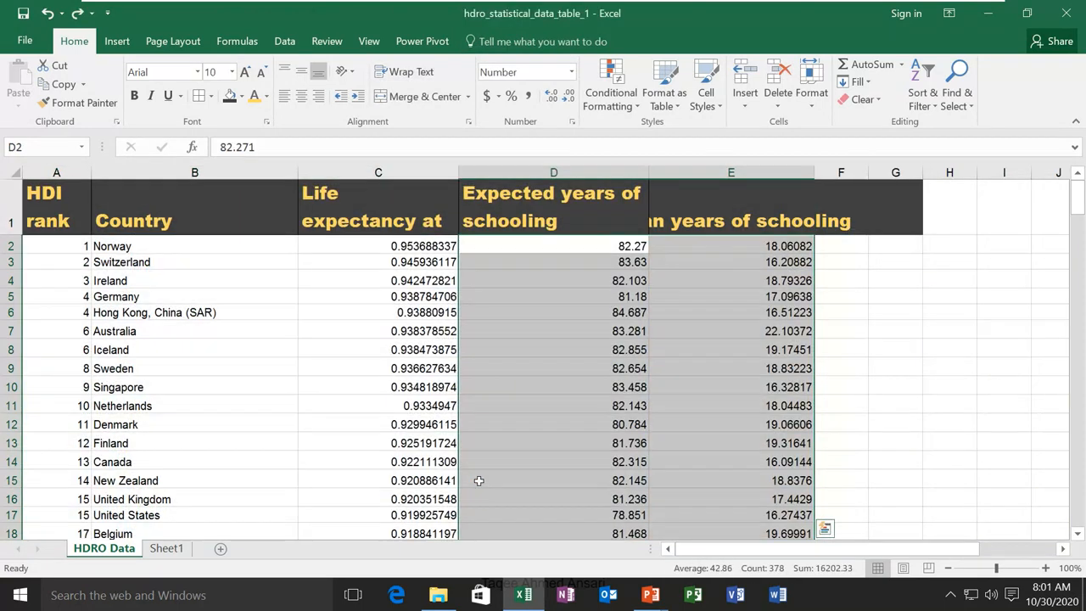
Insert a blank row above Switzerland in row 3
left_click(344, 222)
left_click(228, 223)
left_click(384, 222)
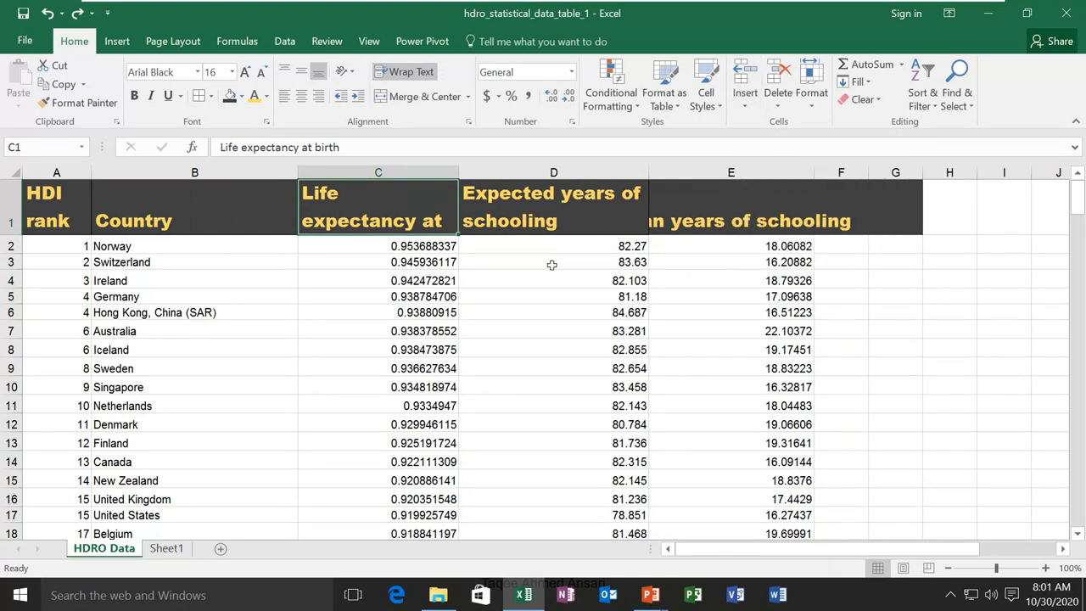
left_click(10, 263)
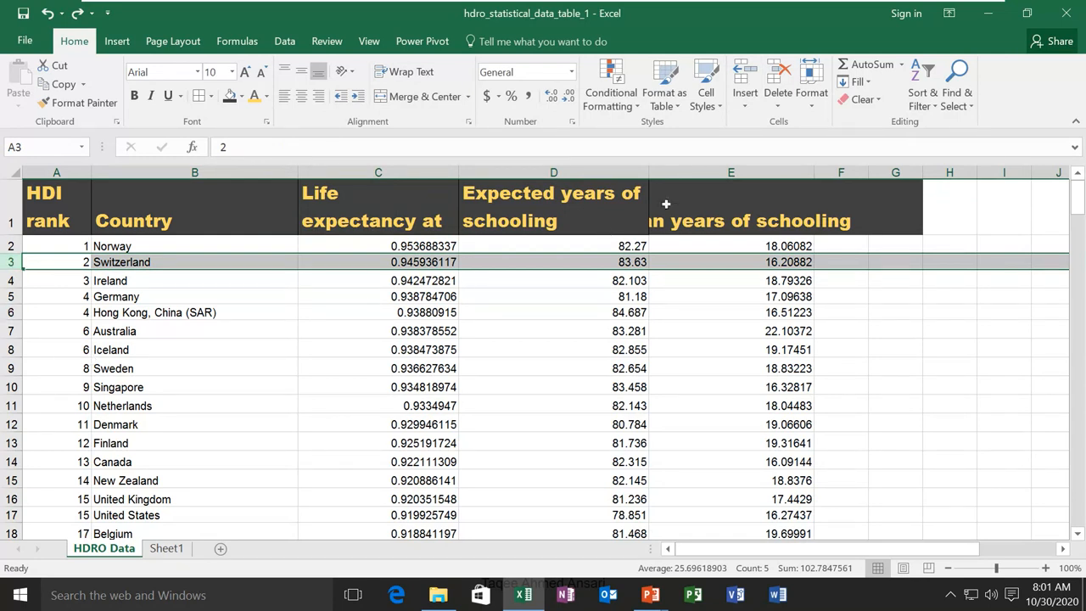
left_click(745, 76)
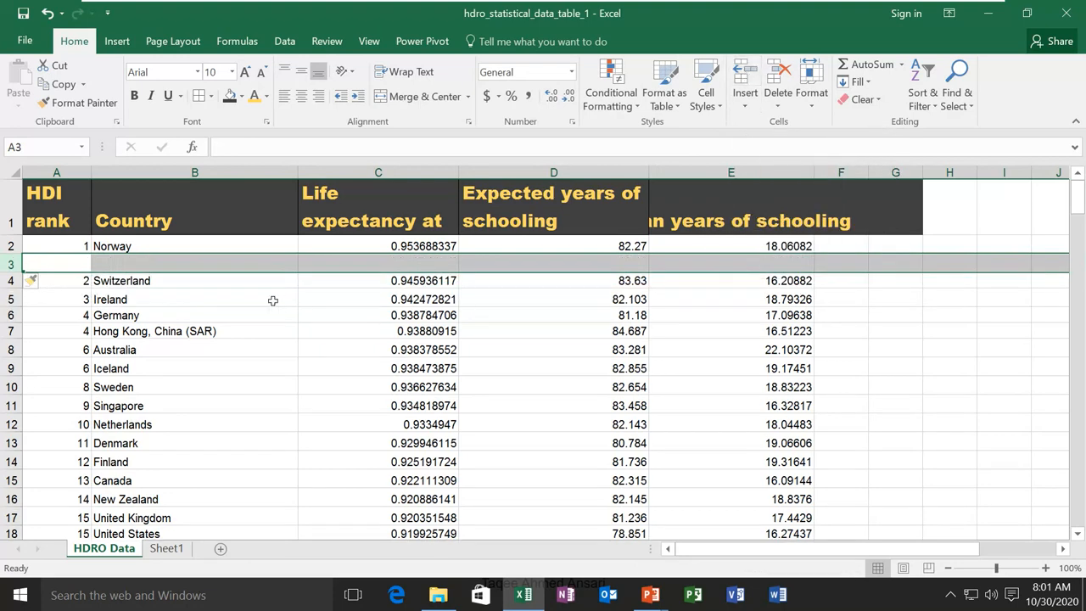
Insert an empty column before the Life expectancy at birth column
left_click(131, 265)
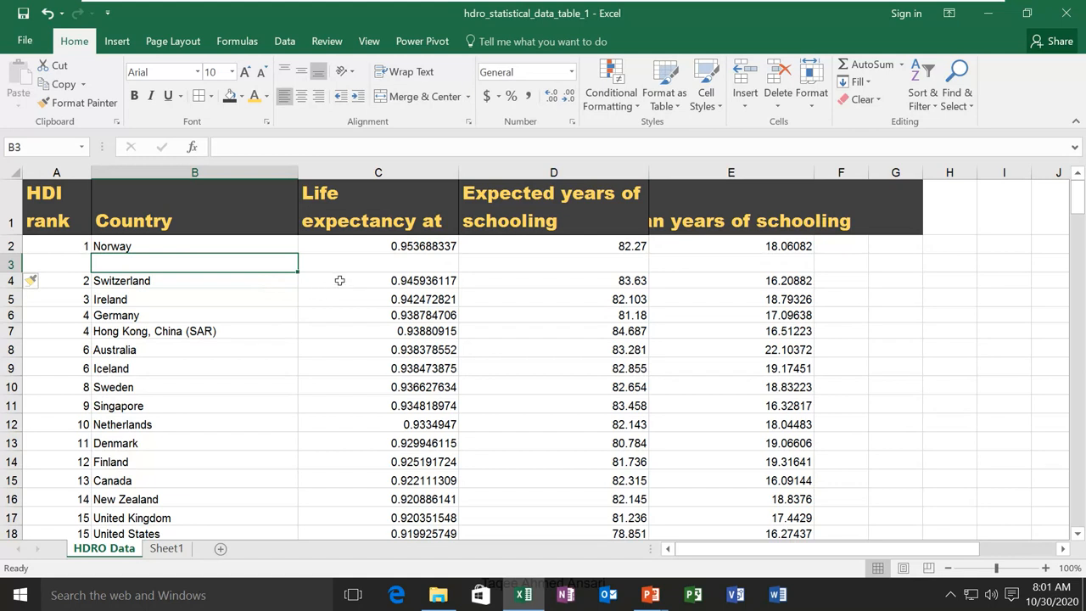
left_click(424, 172)
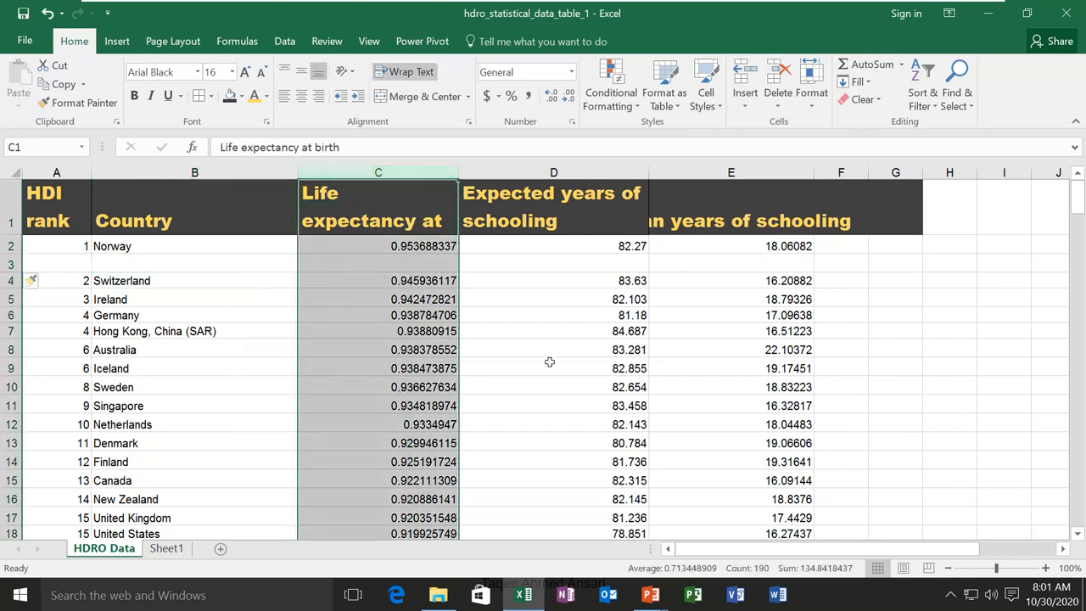
left_click(745, 80)
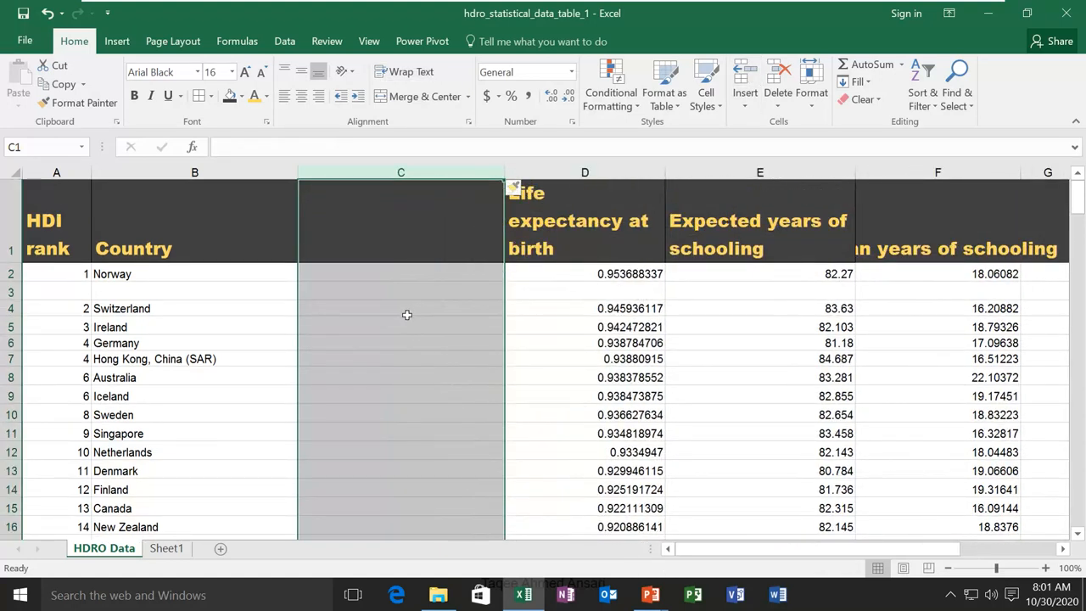
Delete the empty column C, returning Life expectancy to column C
left_click(570, 163)
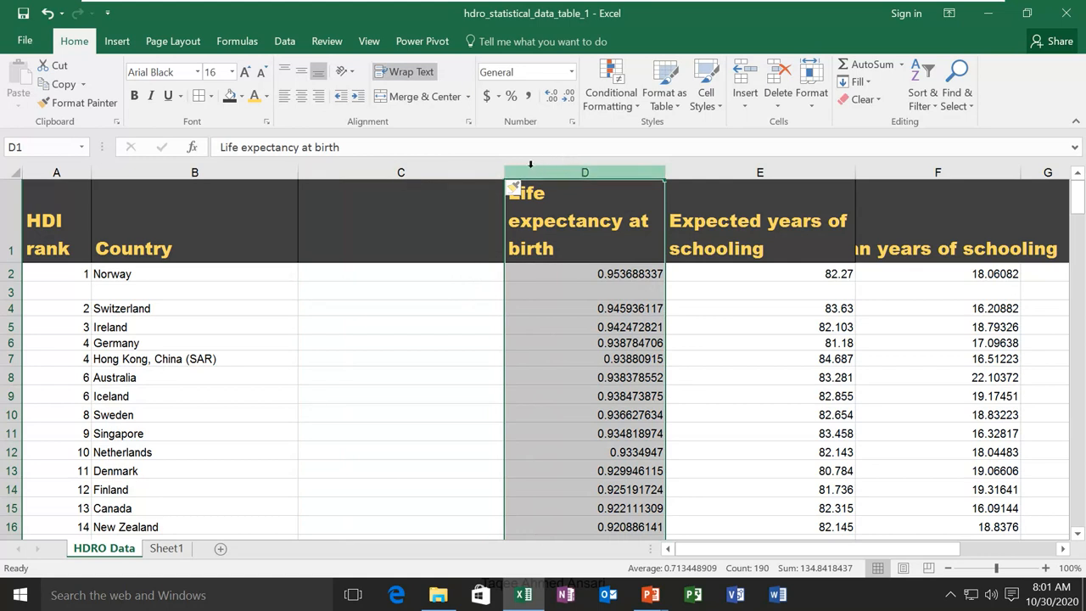
left_click(416, 162)
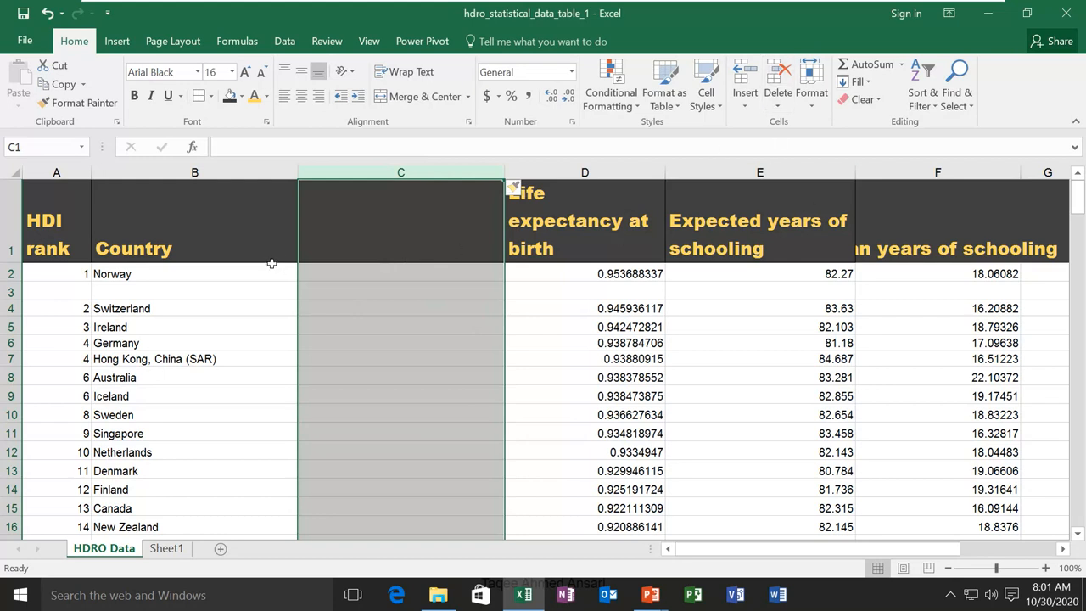
left_click(388, 238)
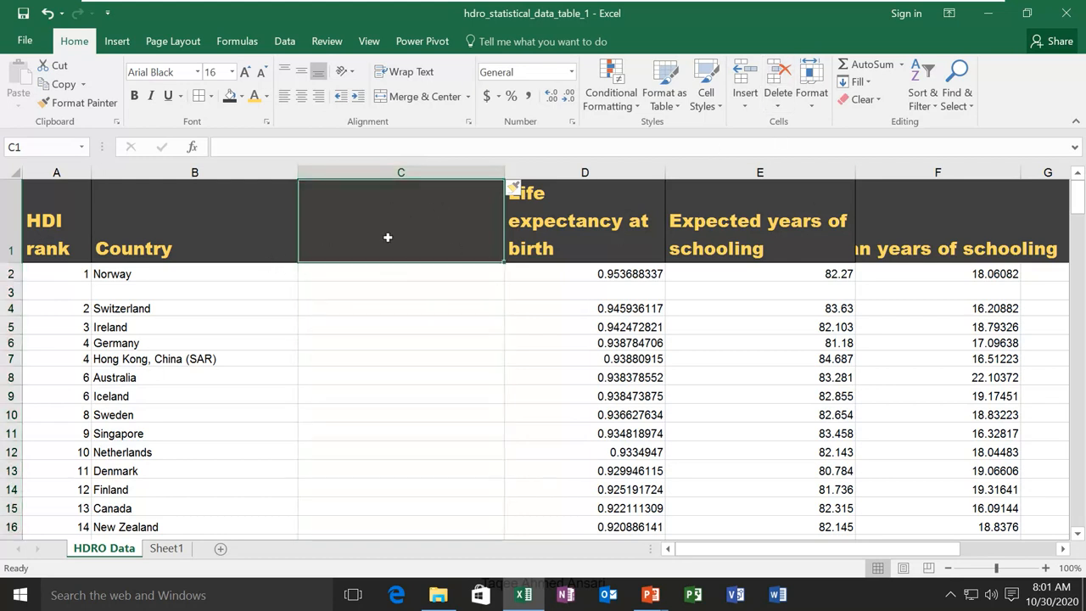
left_click(402, 169)
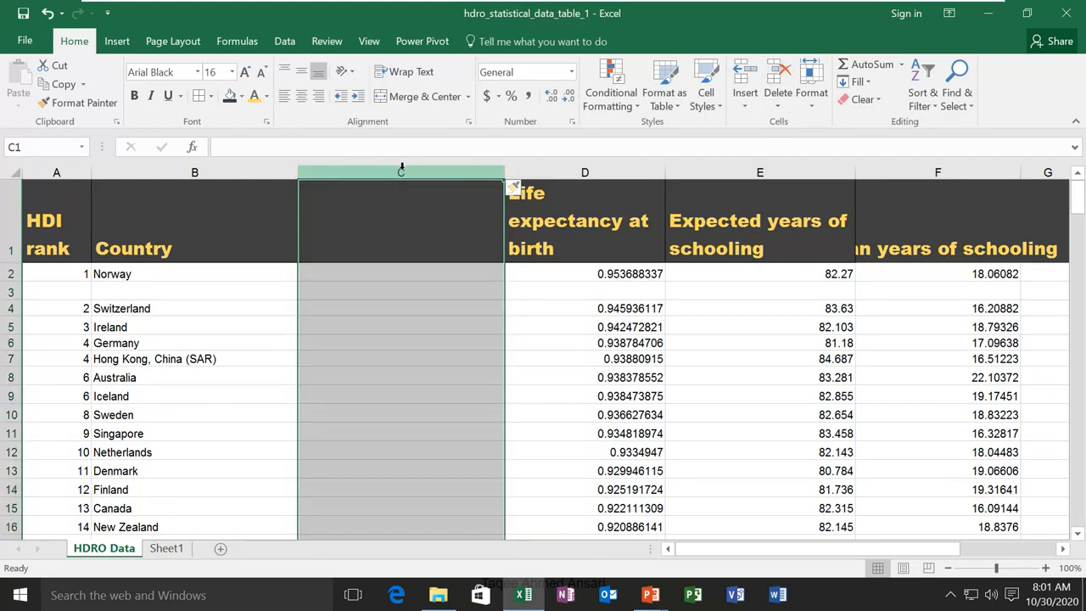
left_click(777, 76)
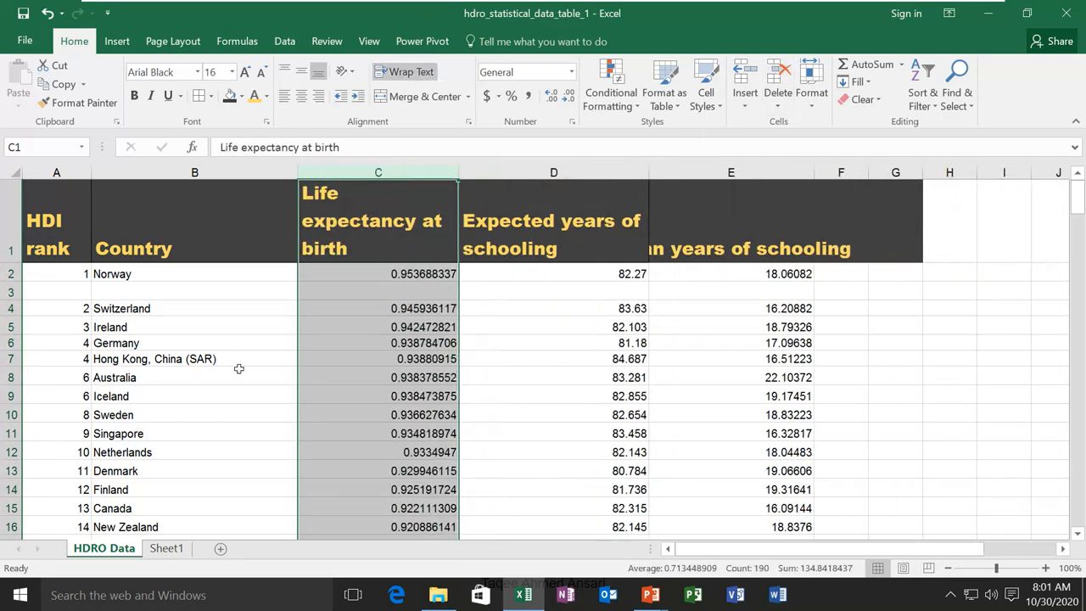
Delete the empty row 3 so Switzerland is back in row 3
left_click(21, 293)
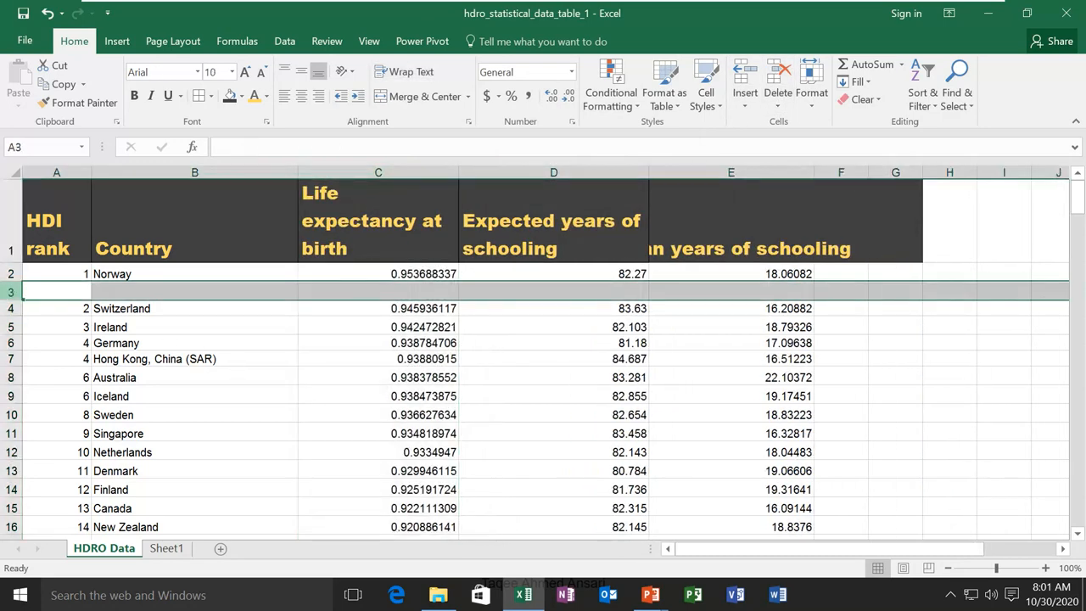
left_click(777, 76)
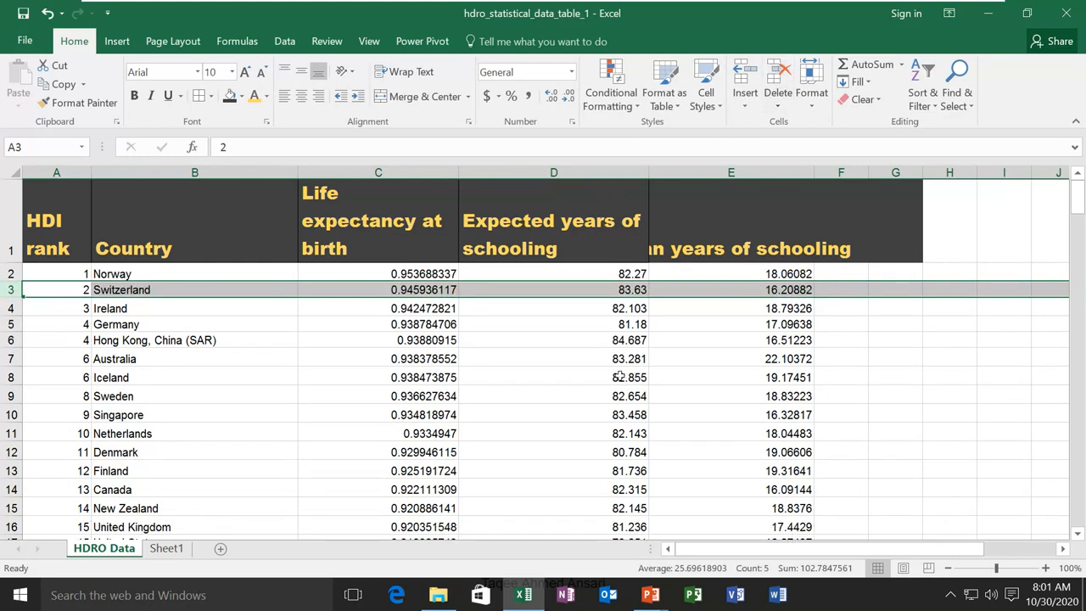
left_click(100, 291)
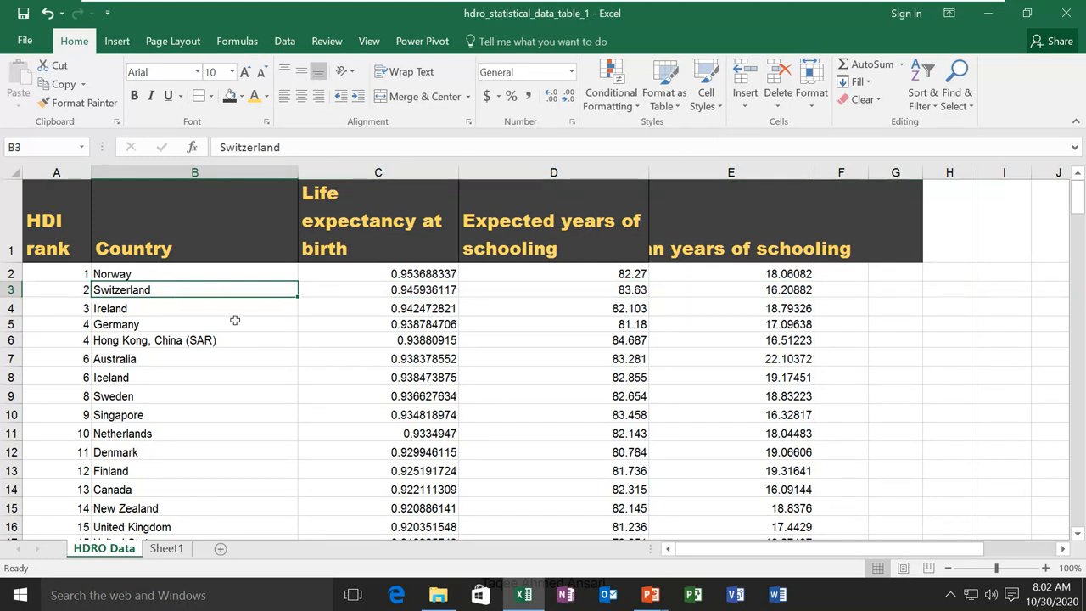
Insert one cell at B3 with Shift cells down, moving Switzerland to B4 beside rank 3
left_click(745, 103)
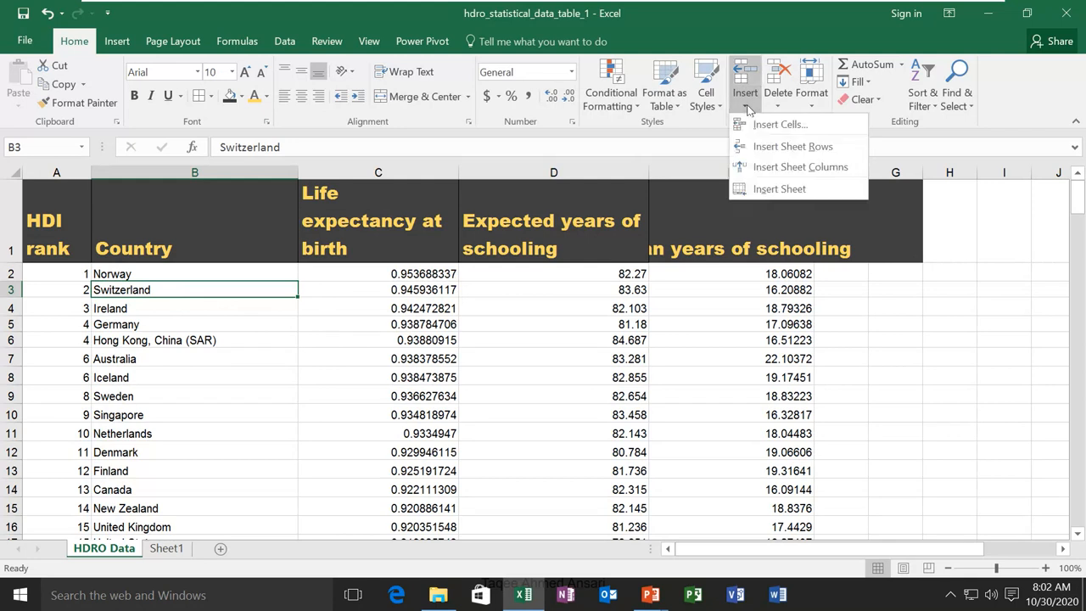
left_click(817, 129)
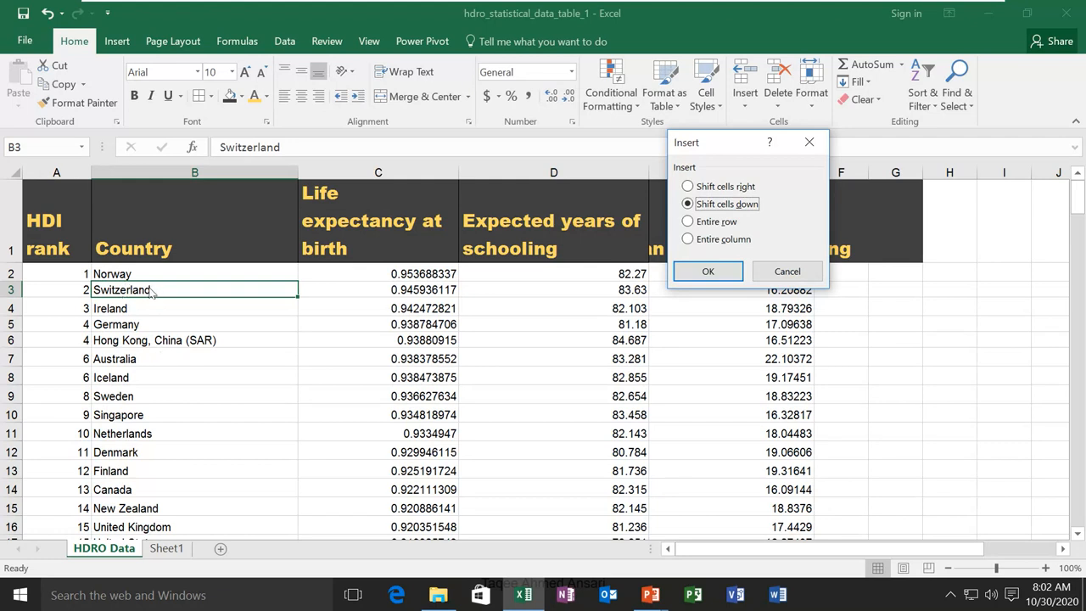
left_click(688, 187)
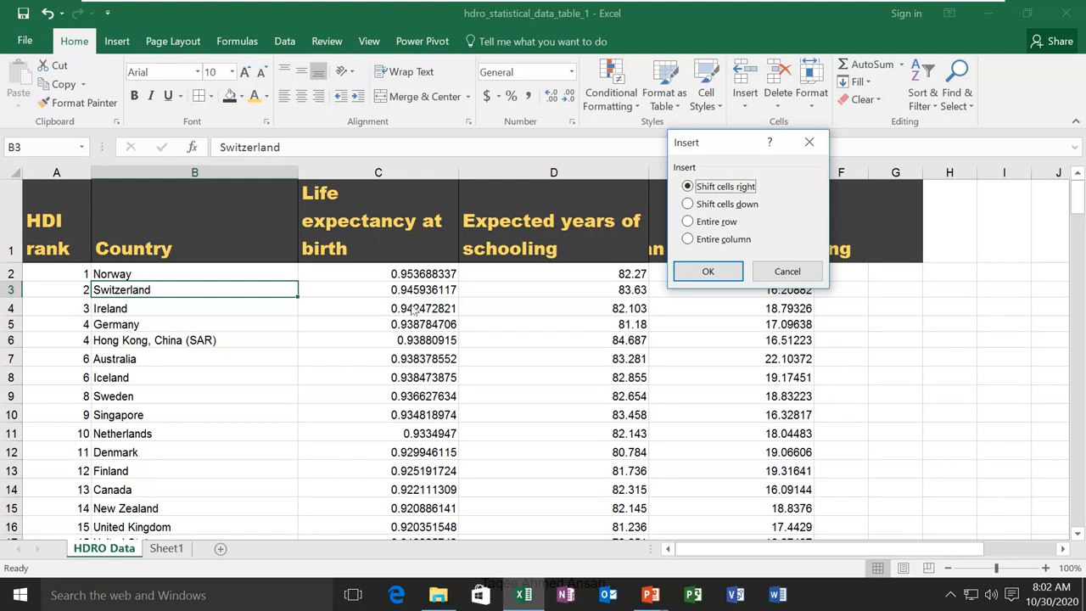
left_click(688, 204)
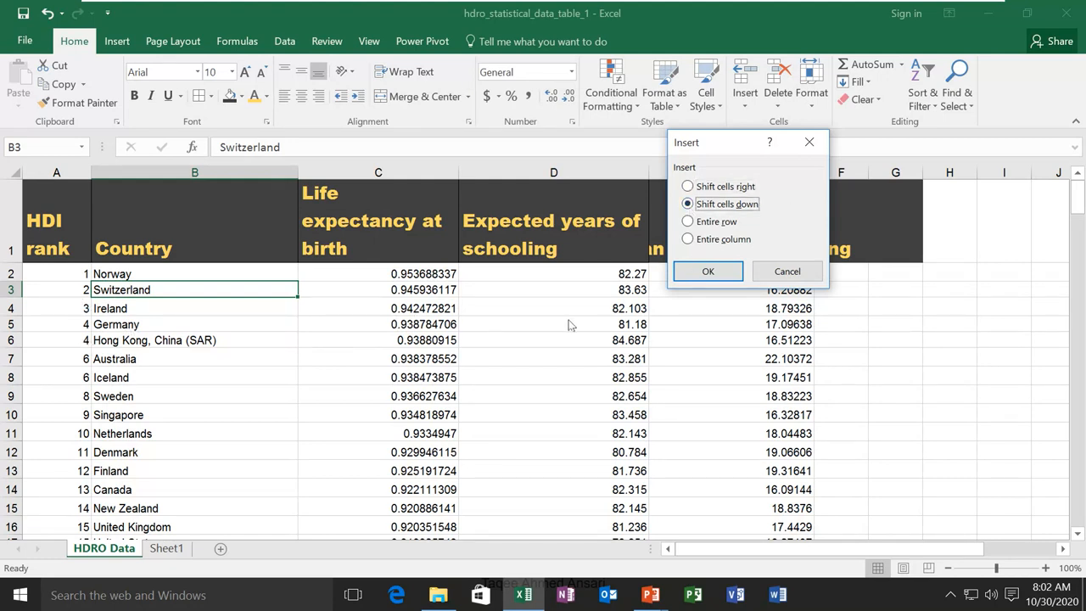
left_click(718, 273)
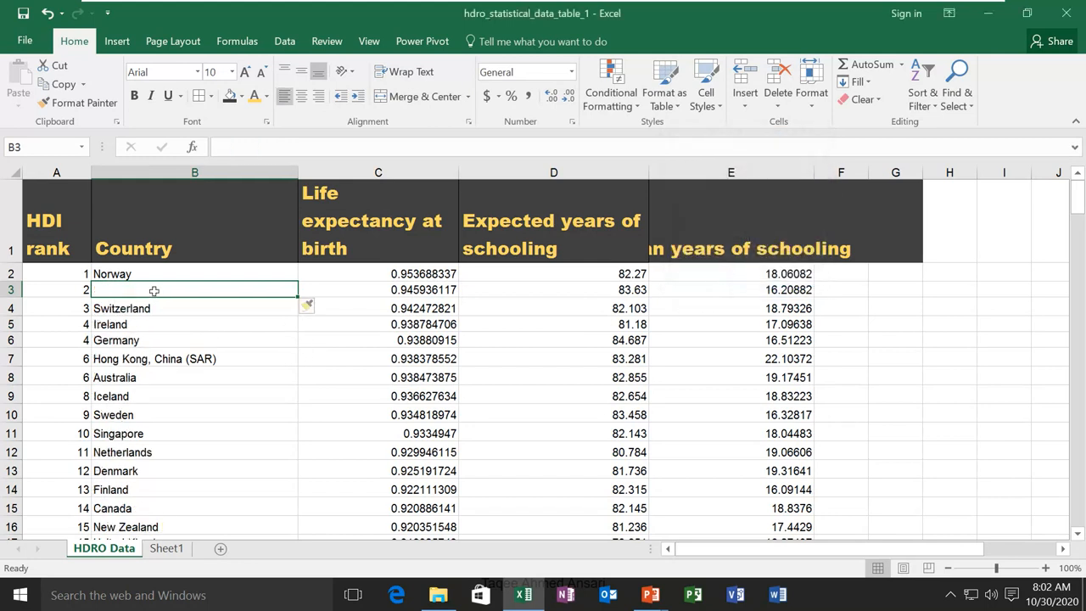
left_click(136, 310)
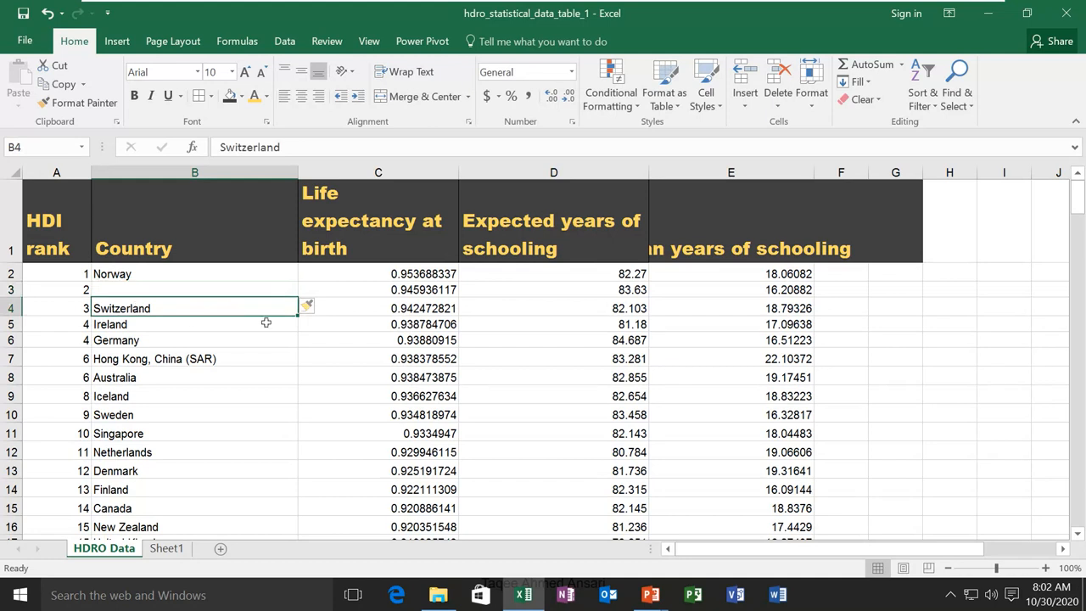
left_click(426, 290)
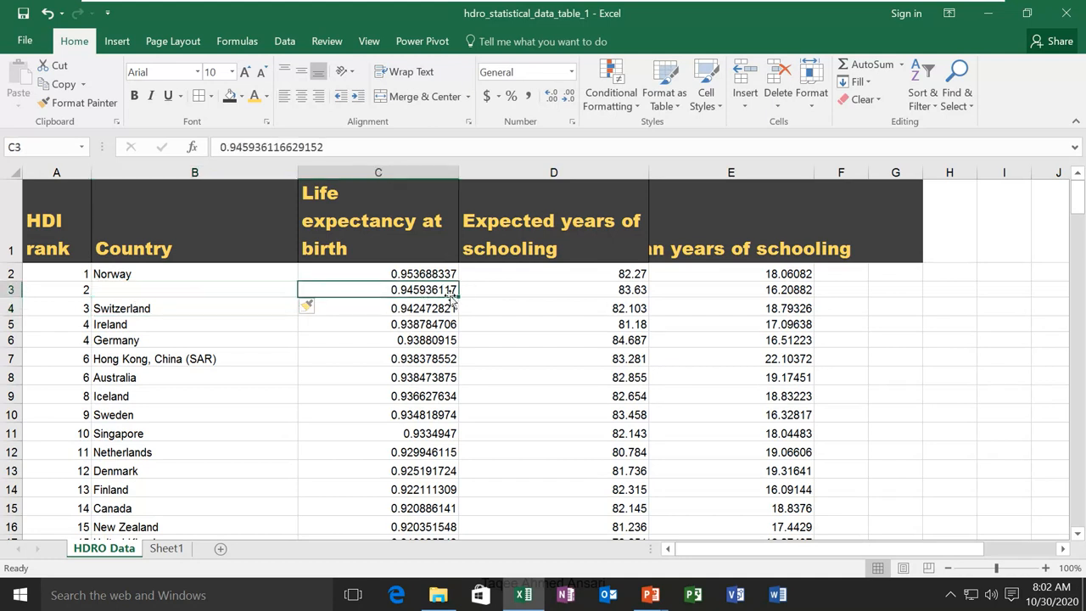
left_click(178, 308)
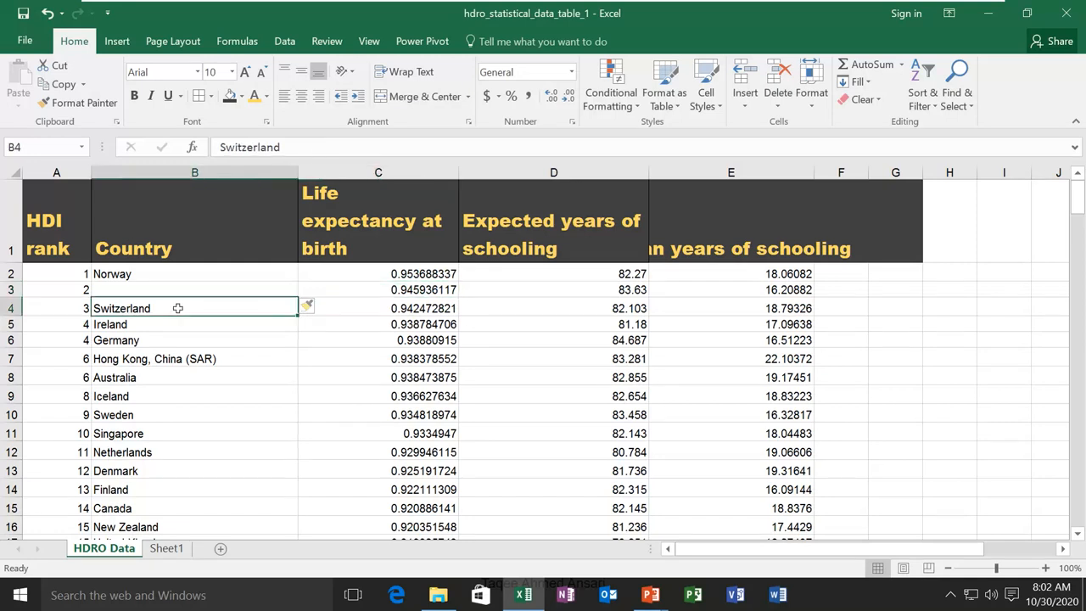
left_click(399, 287)
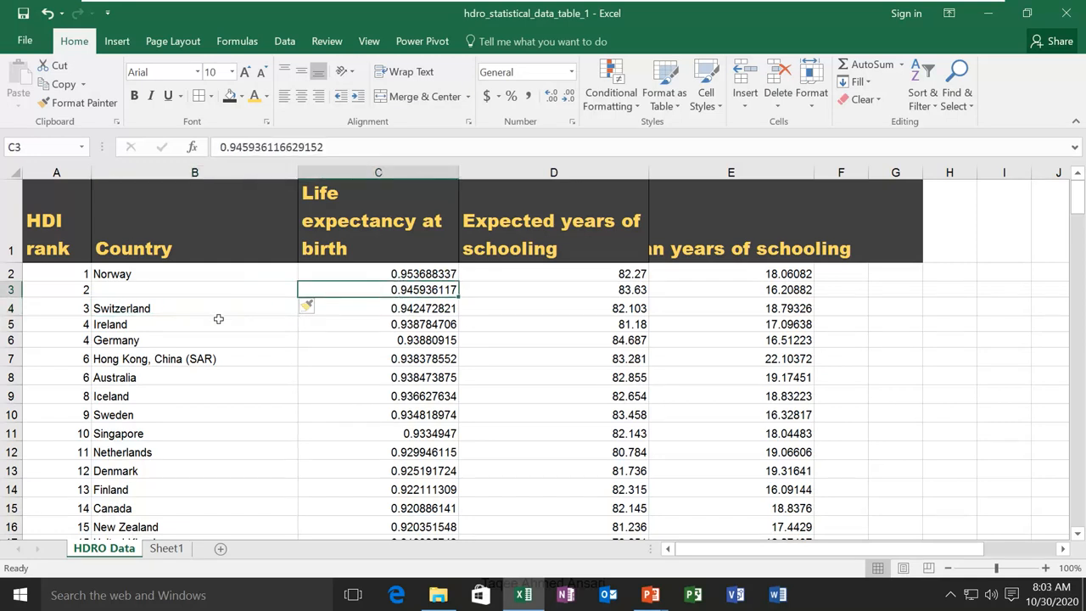
Undo the cell shift, insert a sheet row above Switzerland and a column before Country, then undo the column
key("ctrl+z")
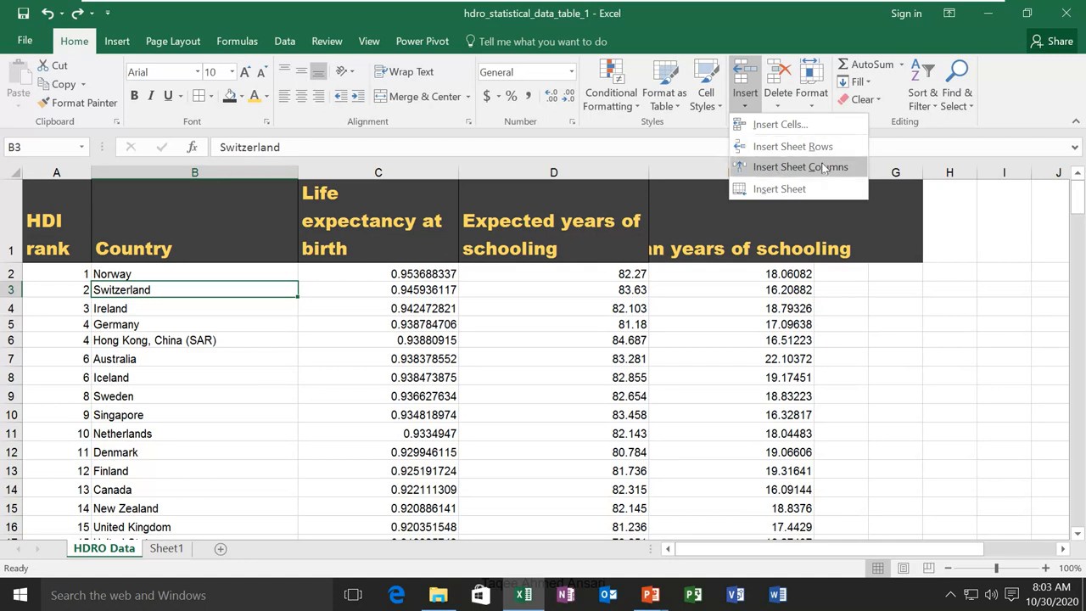
left_click(790, 146)
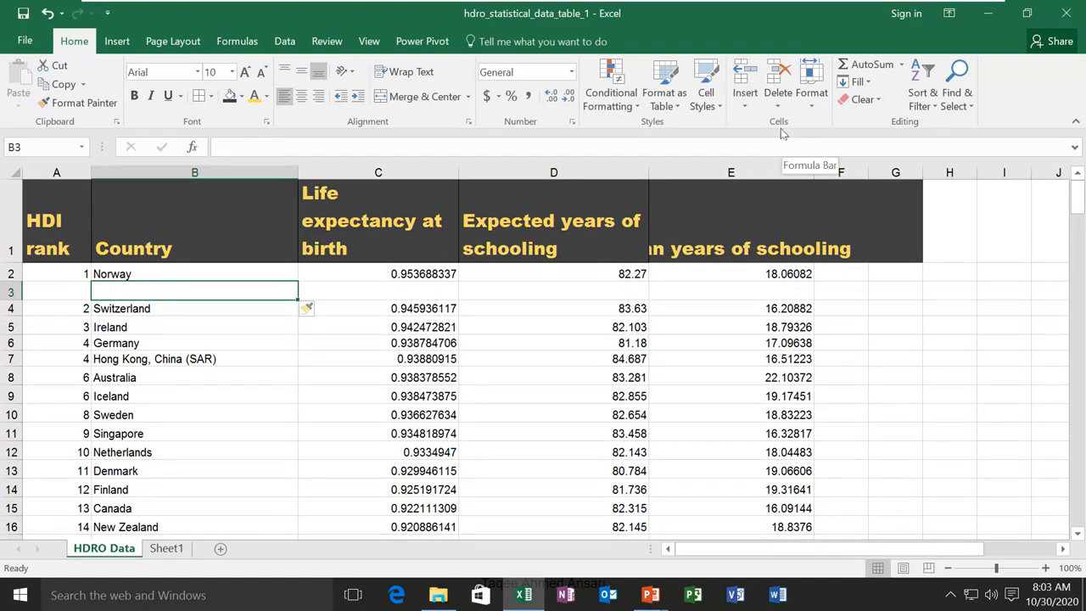
left_click(745, 97)
left_click(772, 168)
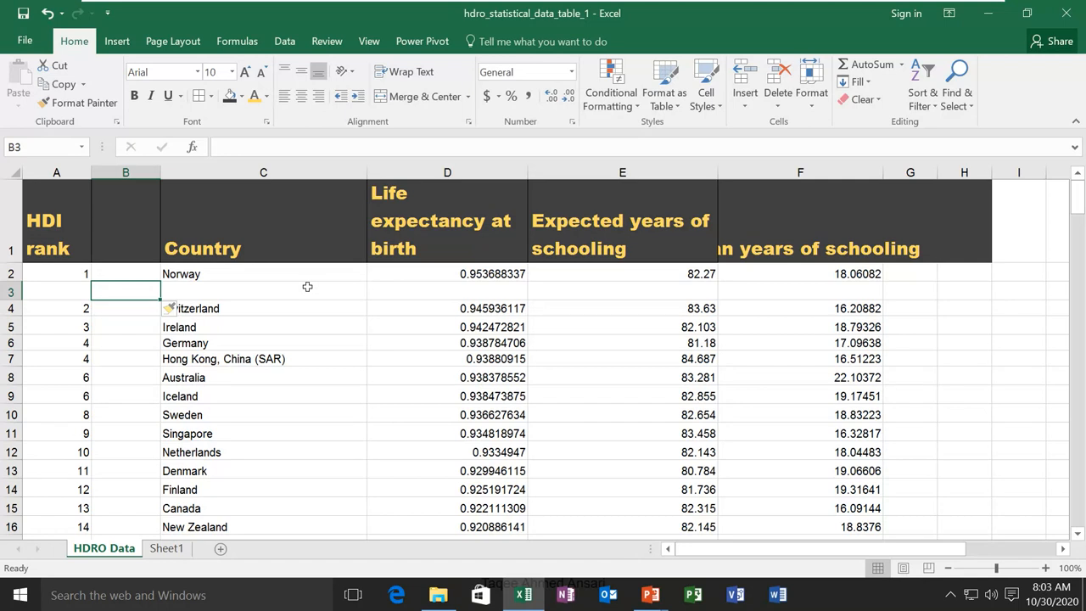
key("ctrl+z")
key("ctrl+z")
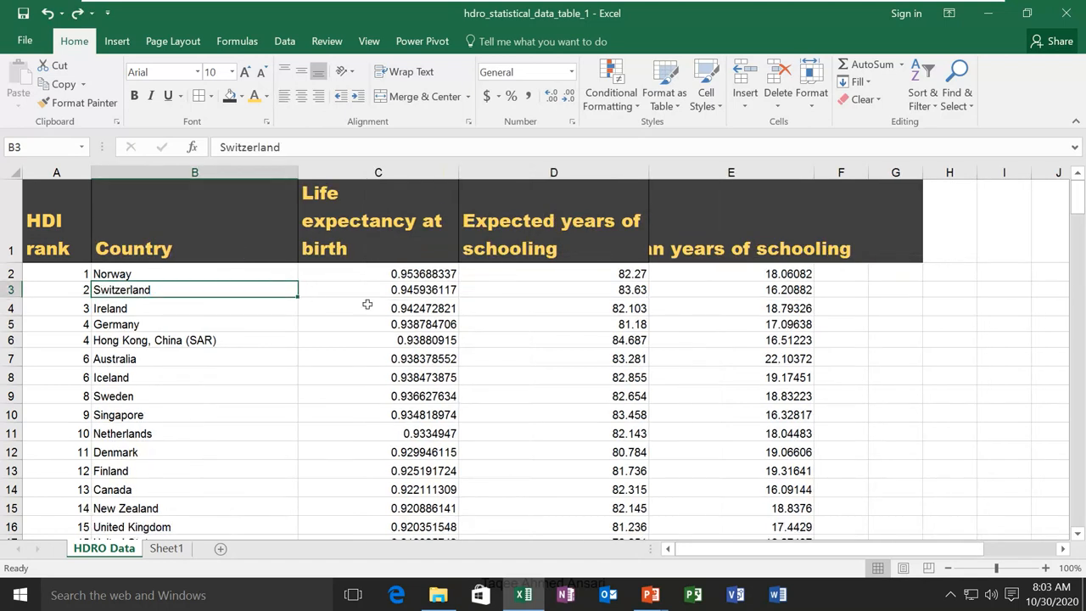
left_click(778, 102)
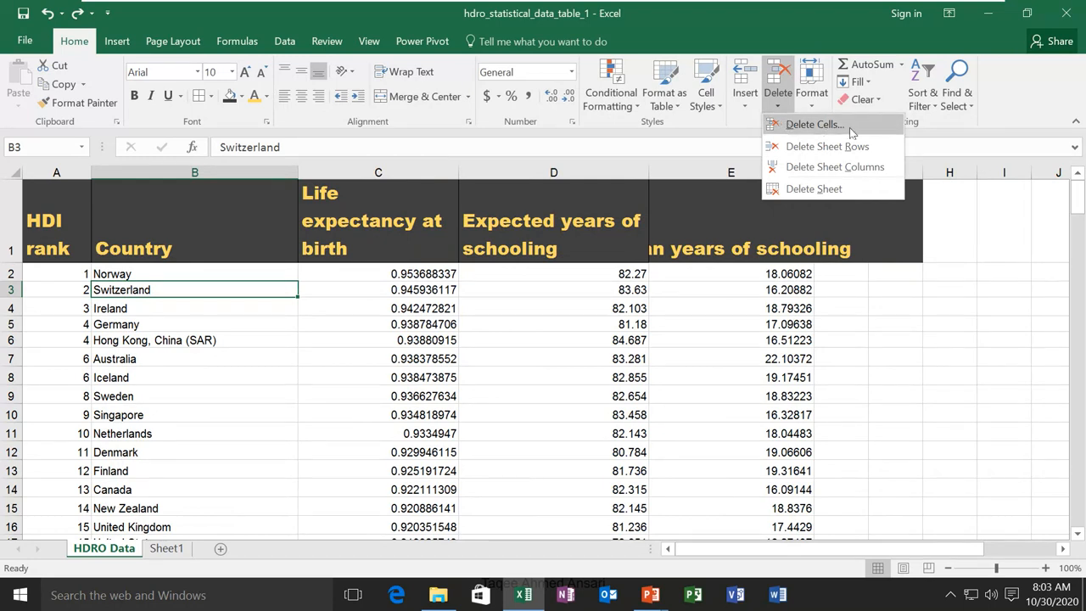
left_click(852, 132)
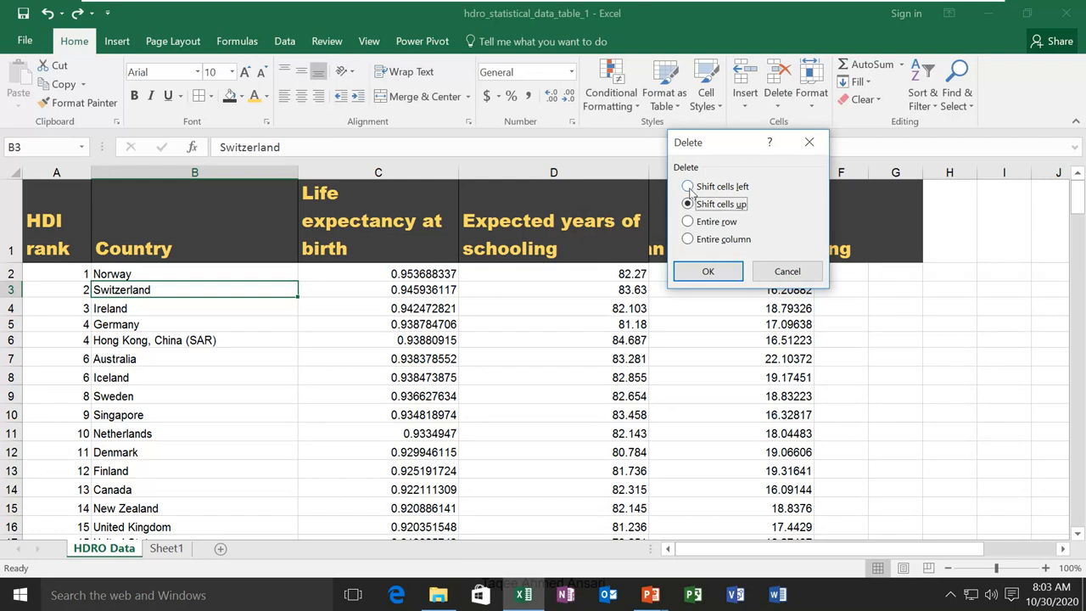
left_click(688, 222)
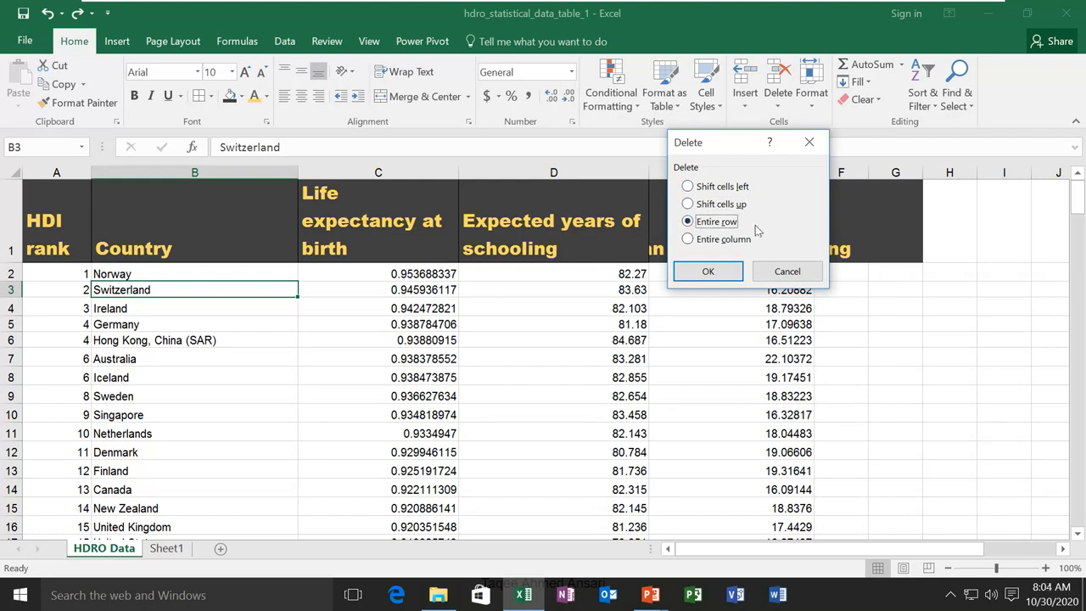
left_click(699, 240)
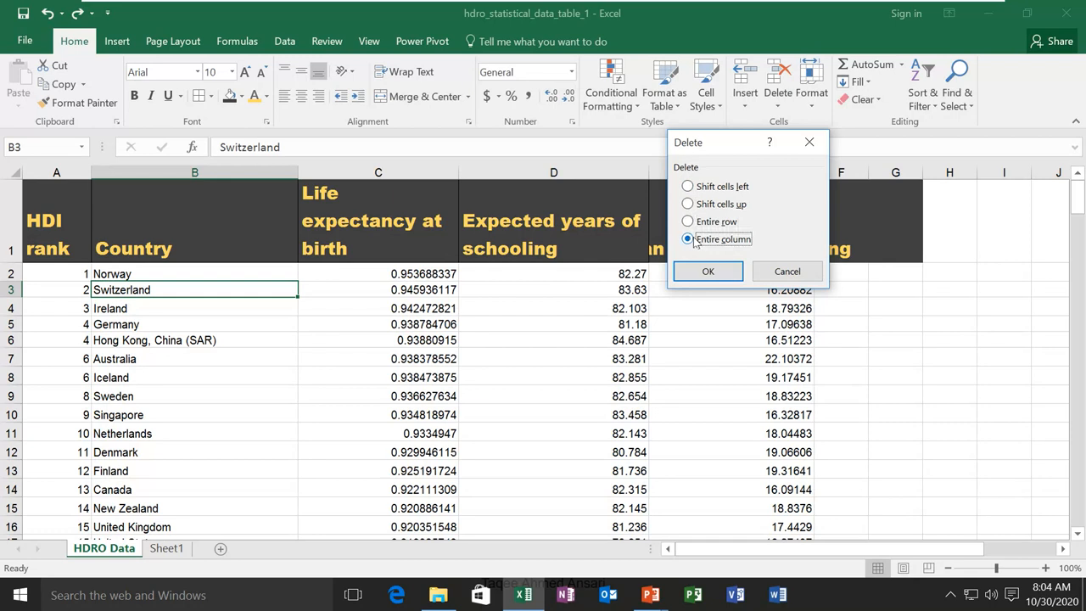
left_click(787, 272)
left_click(746, 106)
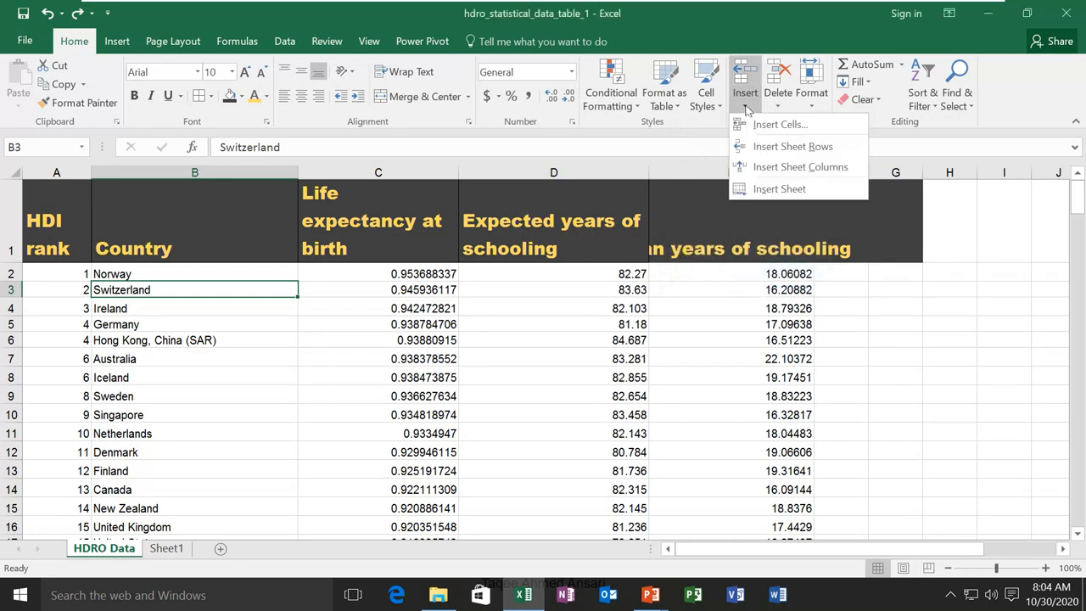
left_click(782, 111)
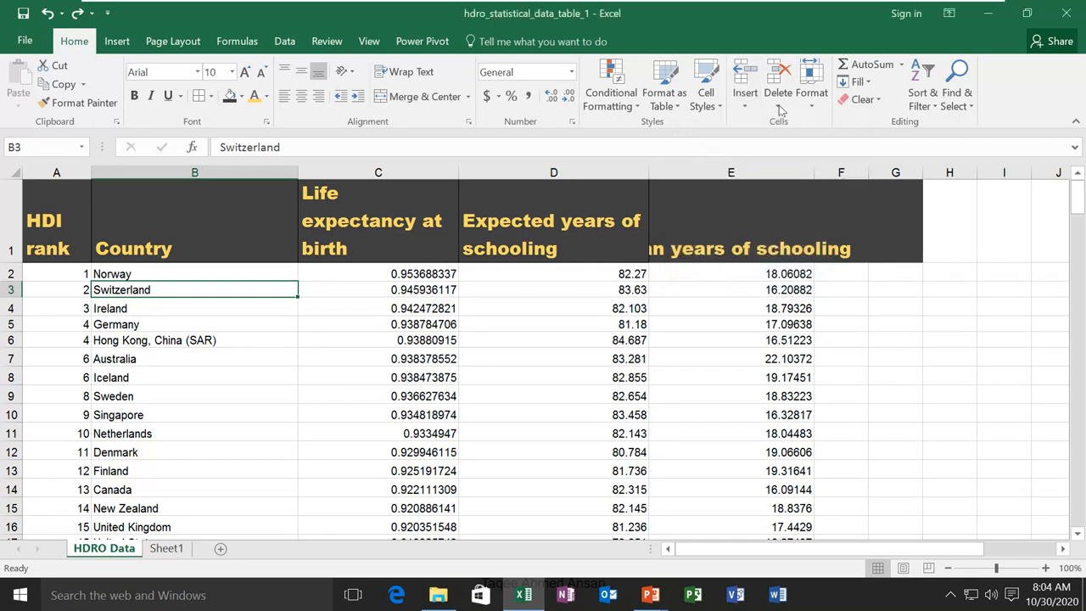
left_click(782, 110)
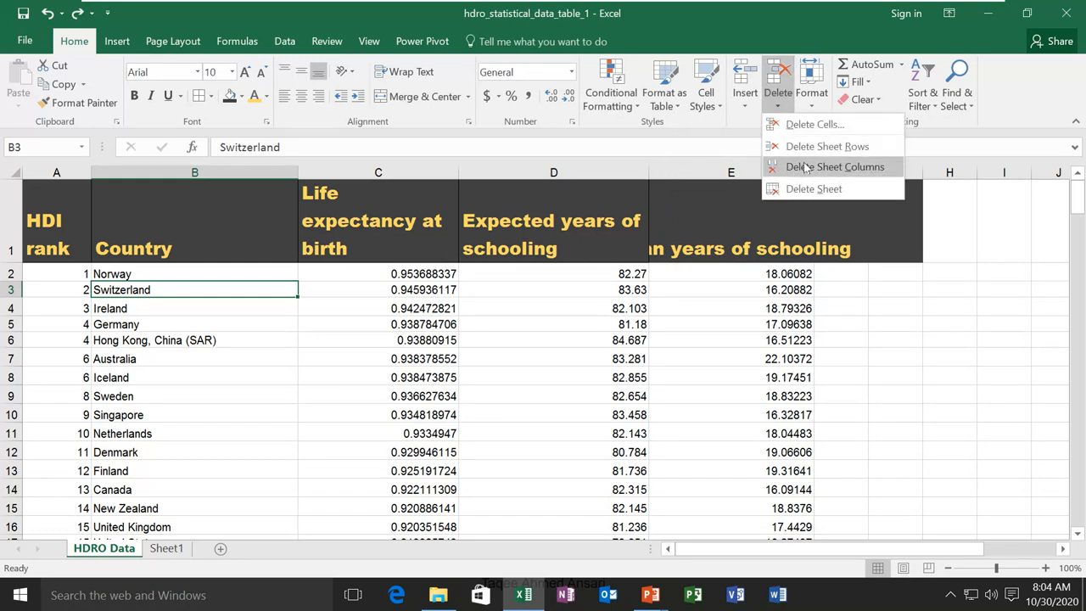
left_click(746, 107)
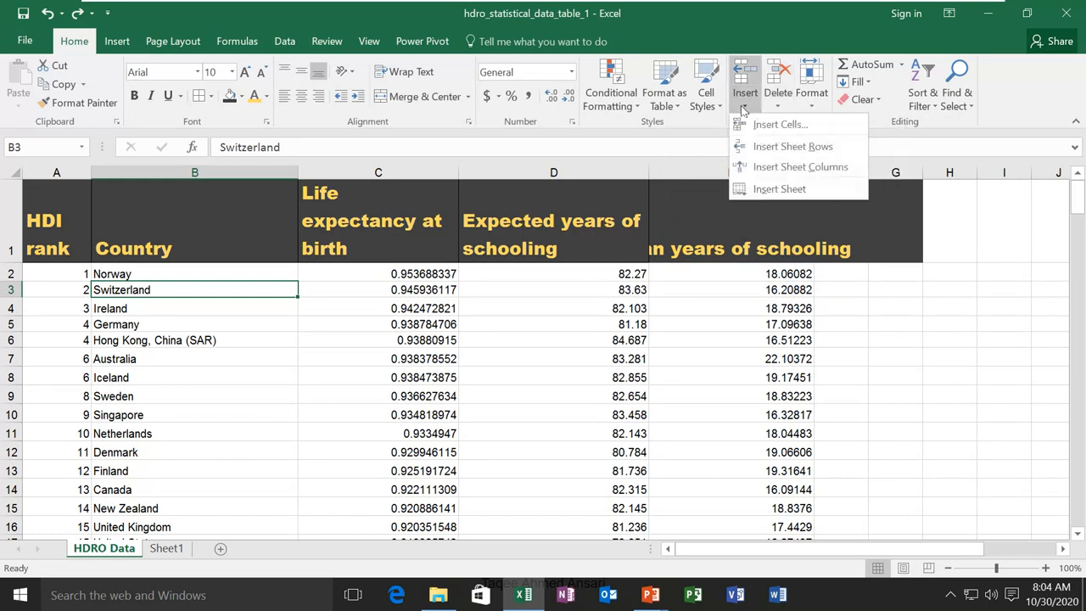
left_click(789, 190)
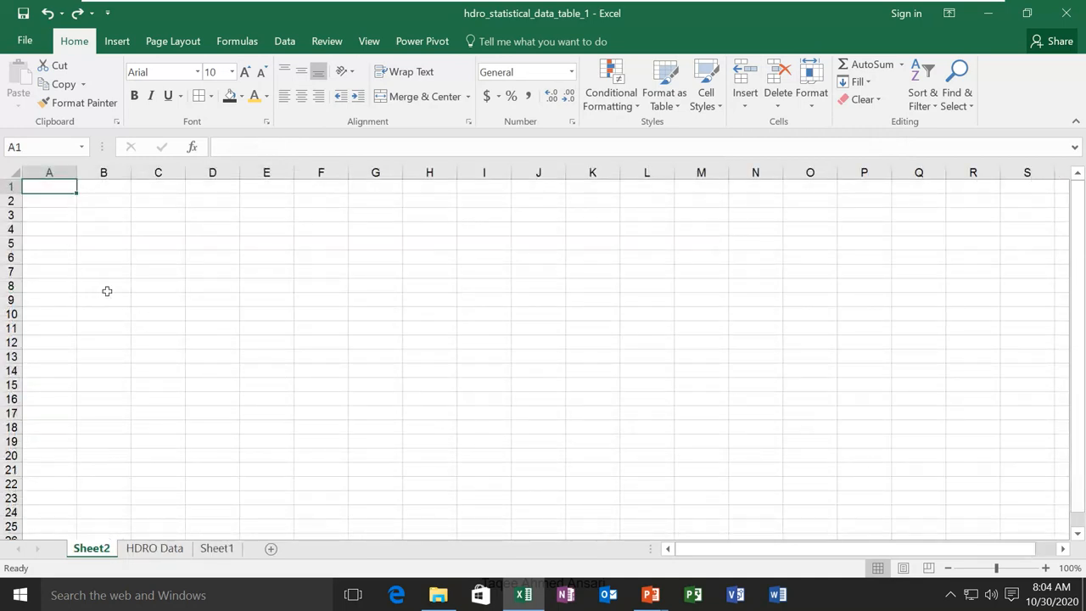
left_click(778, 108)
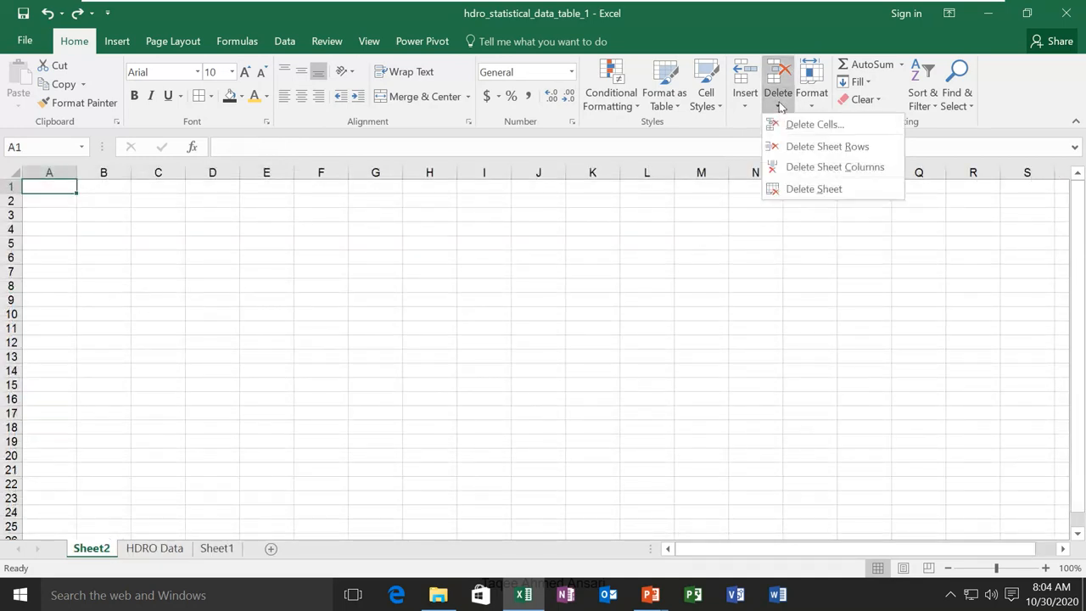
left_click(804, 186)
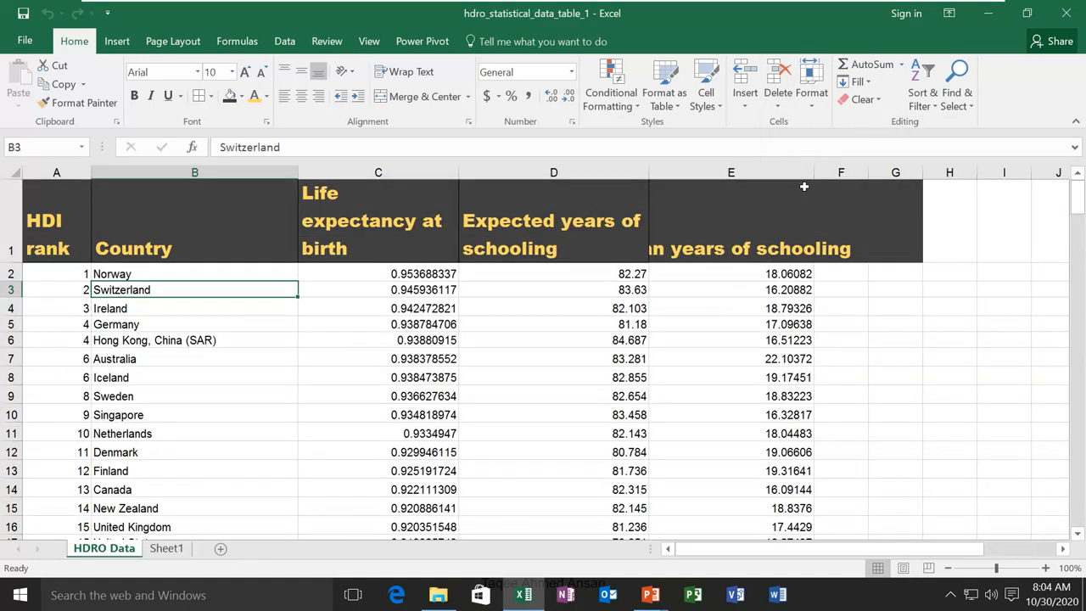
Shrink header row 1, then AutoFit it back to its full header height
left_click(812, 104)
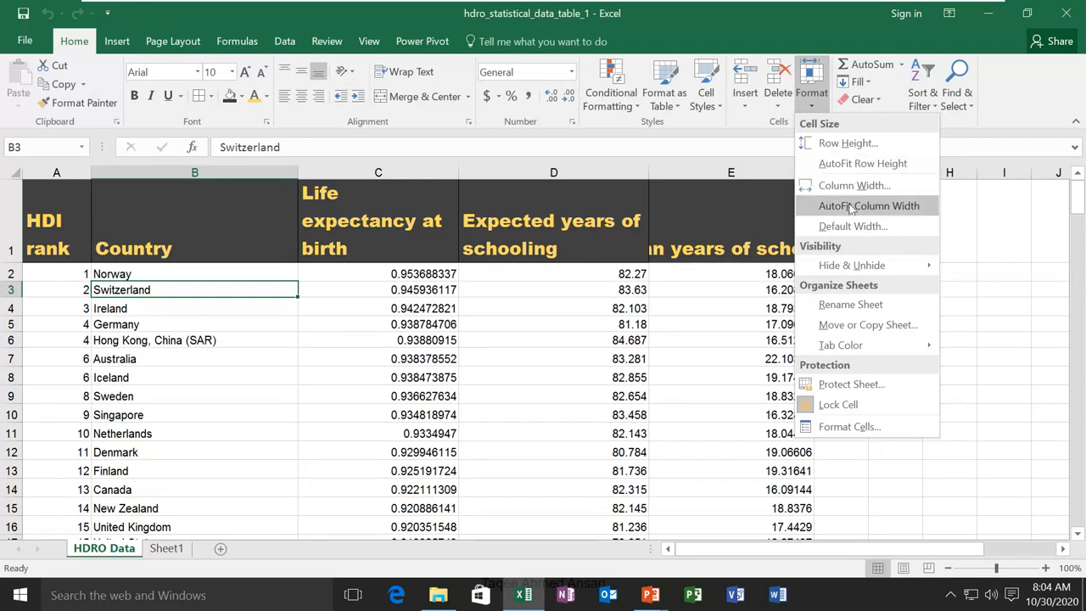
left_click(12, 263)
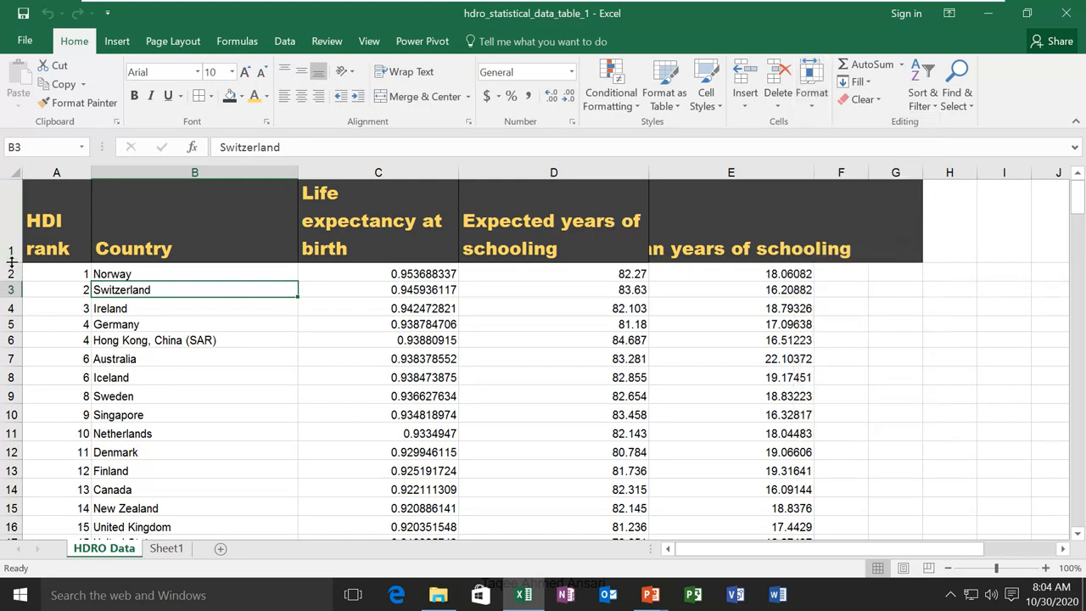
left_click_drag(12, 263, 13, 221)
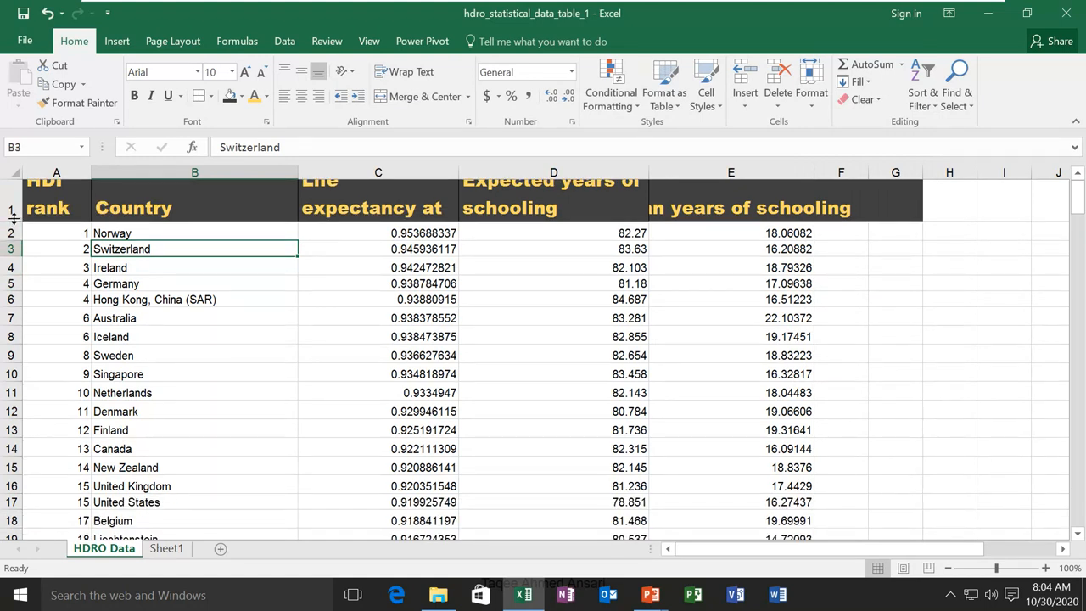
double_click(13, 219)
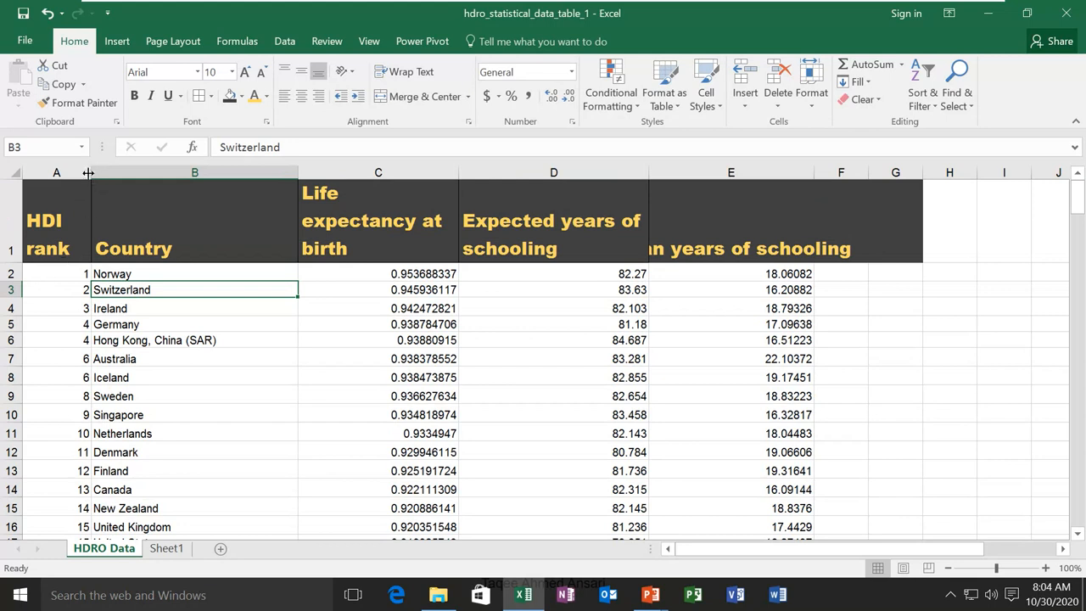
Widen column A so HDI rank fits on one line and narrow Country to 27.36
left_click_drag(91, 172, 120, 170)
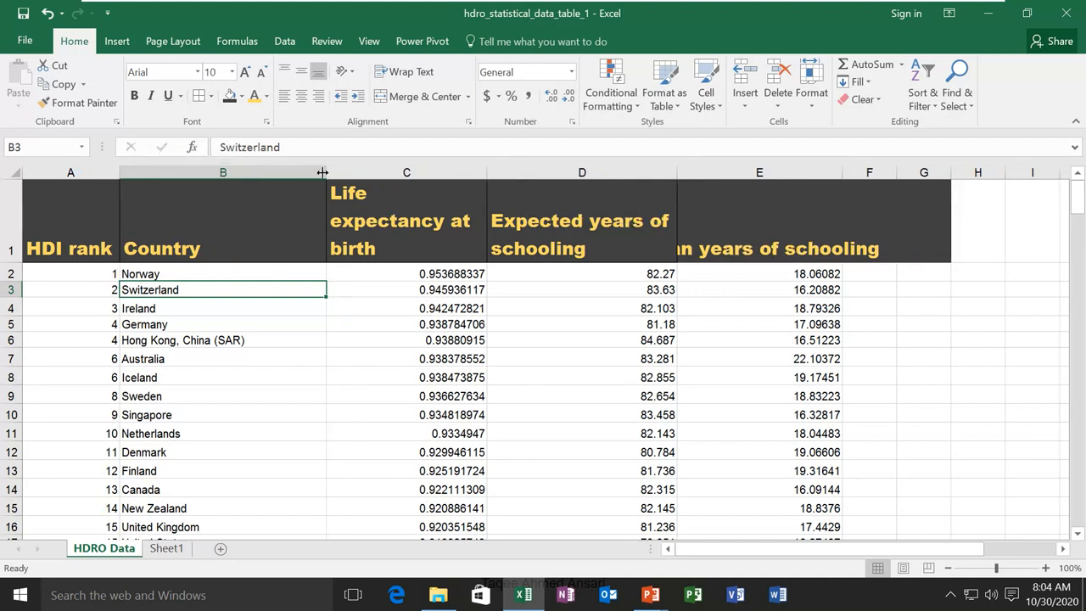
mouse_move(323, 172)
left_mouse_down()
mouse_move(277, 173)
mouse_move(305, 173)
left_mouse_up()
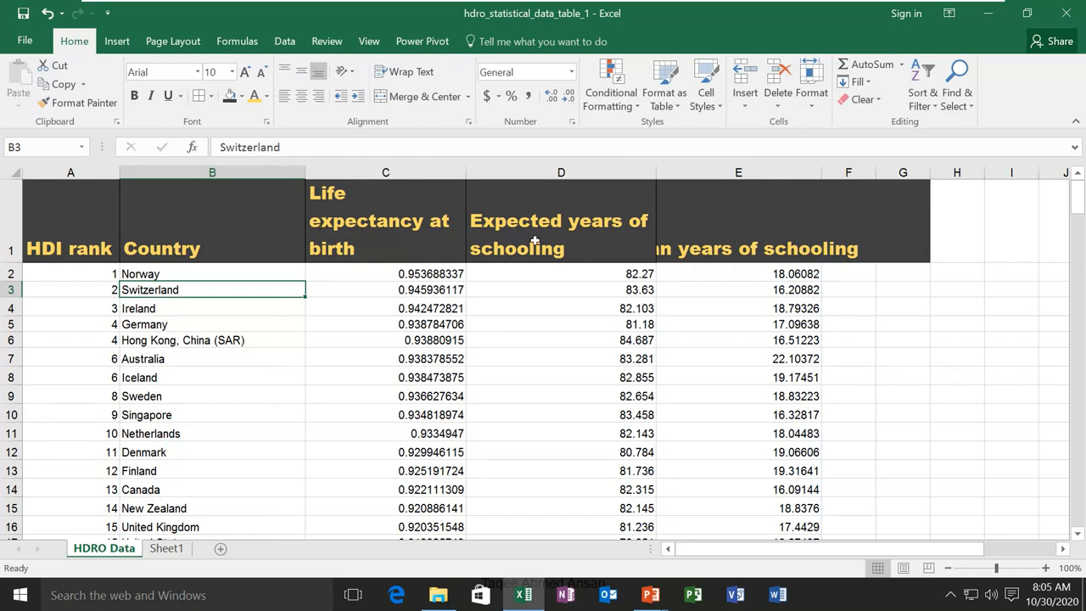
left_click(81, 286)
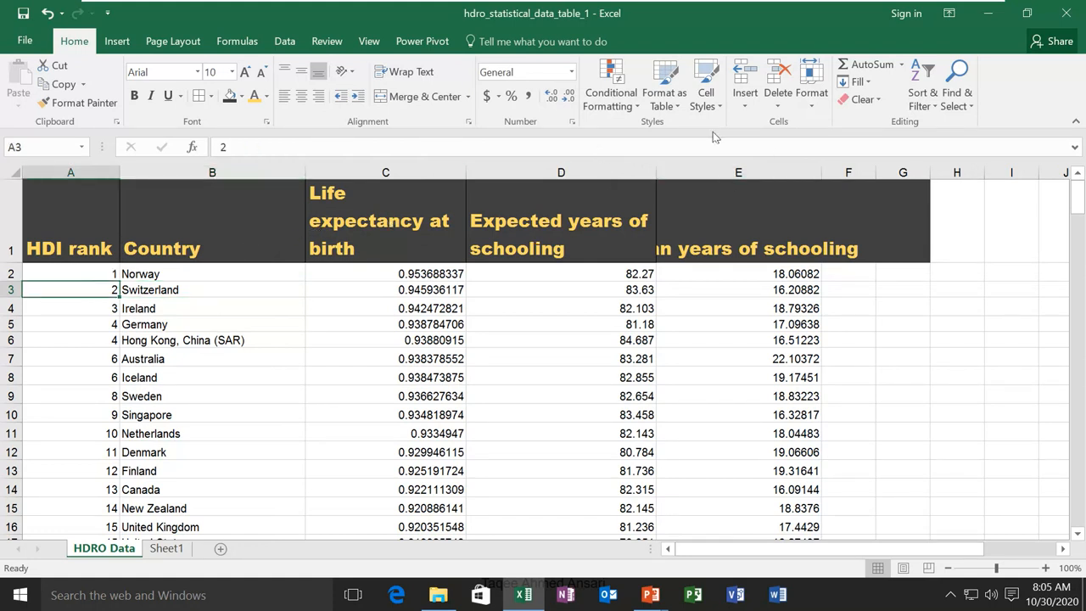
Set header row 1 to a 16.5 row height, then autofit it to its wrapped text
left_click(64, 236)
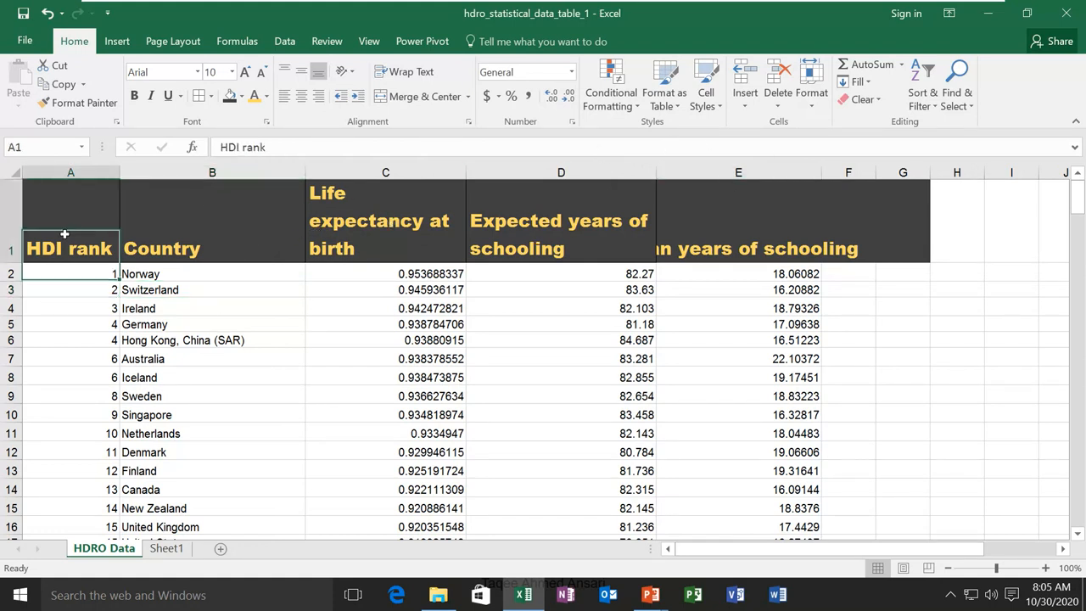
left_click(813, 104)
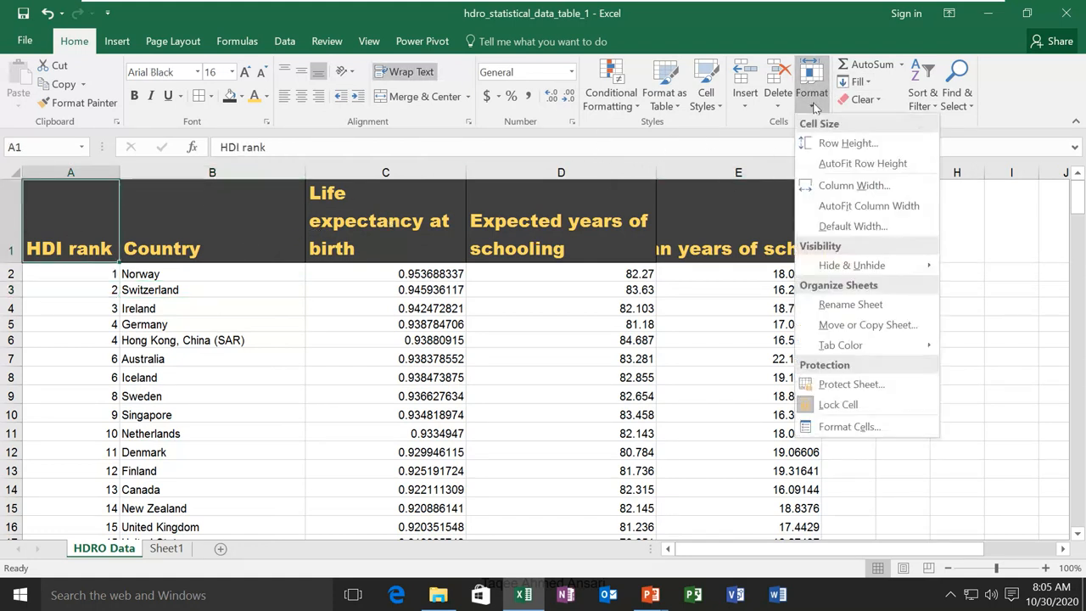
left_click(848, 143)
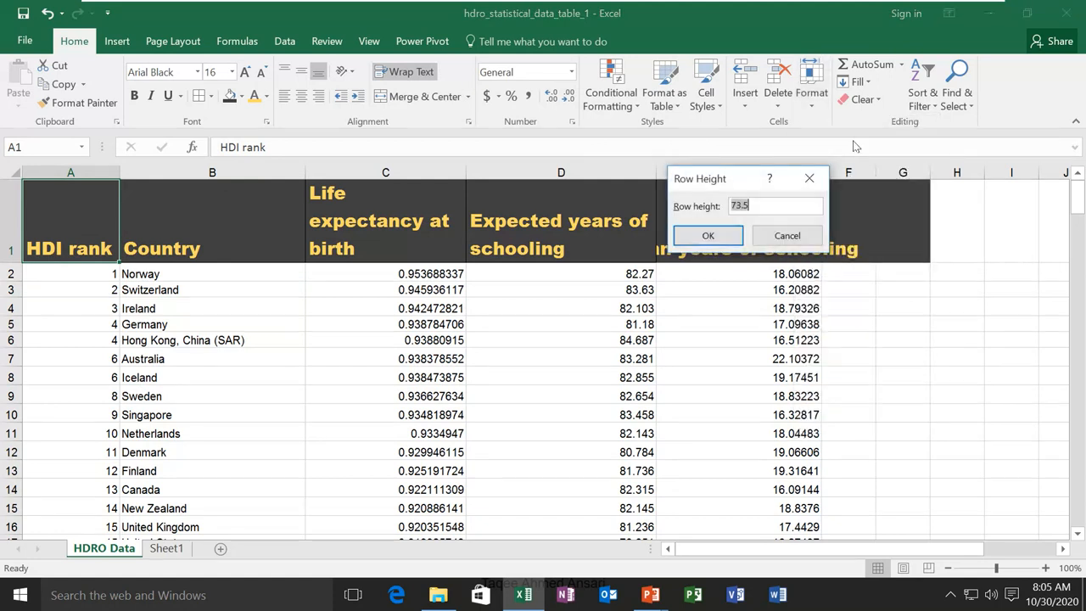
left_click(764, 205)
key("Return")
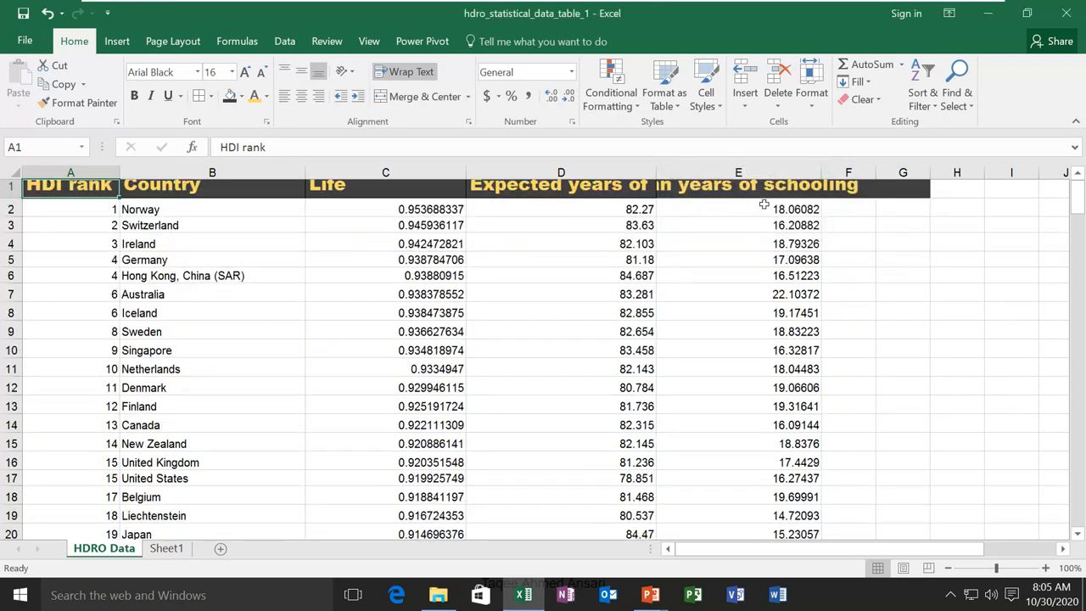
left_click(817, 114)
left_click(831, 161)
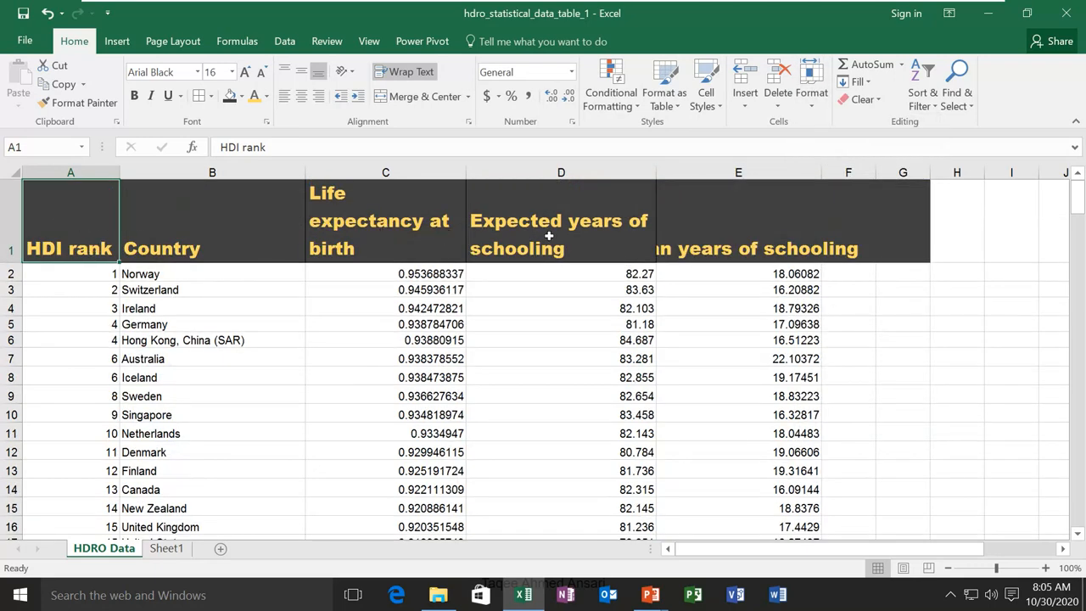
Change column A's width, then autofit the column widths to their contents
left_click(812, 95)
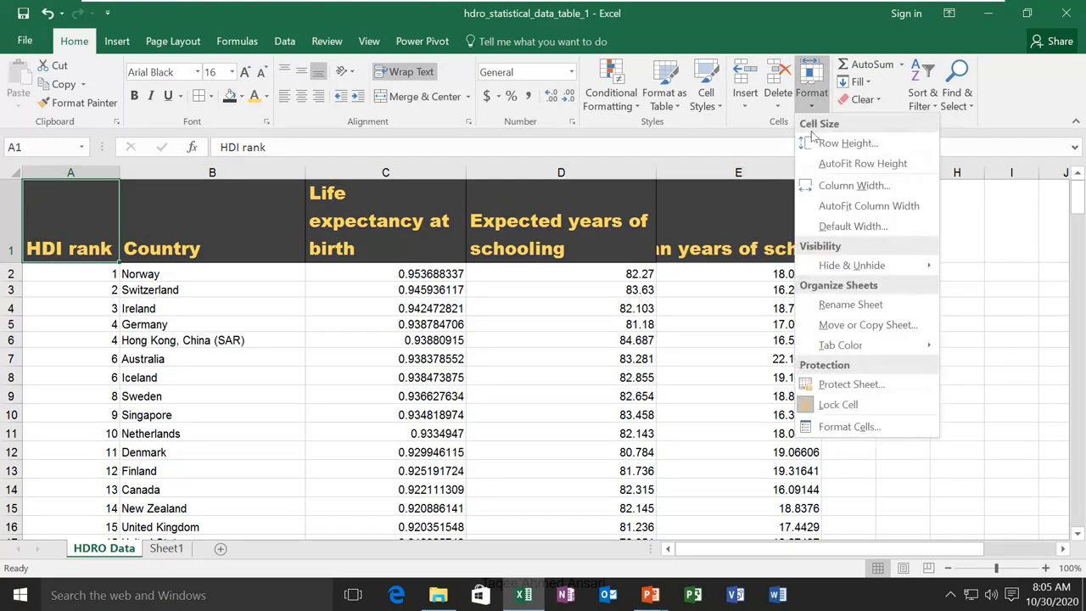
left_click(842, 185)
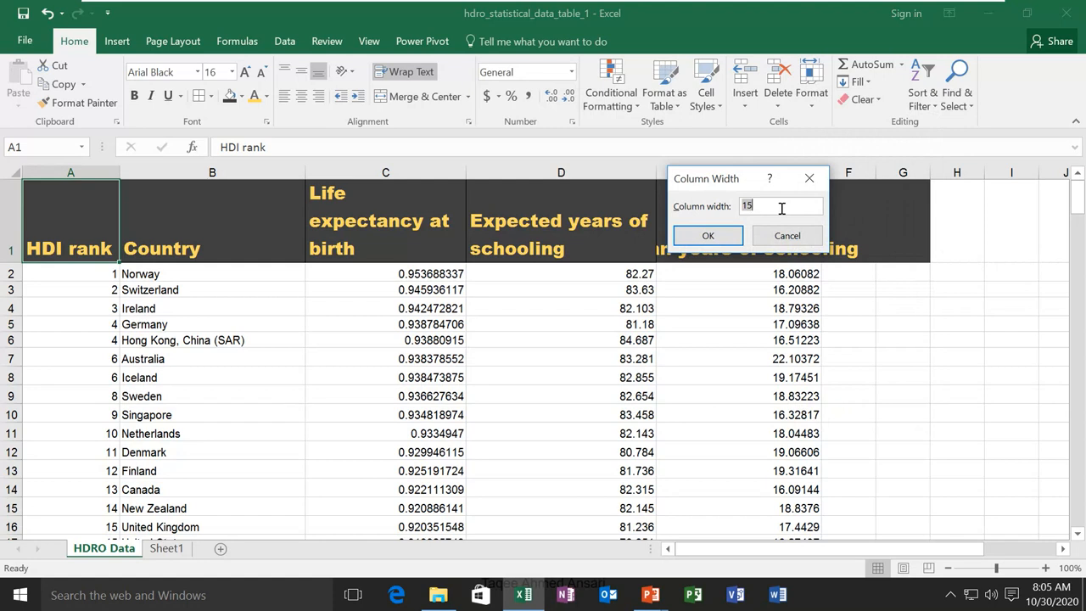
key("Return")
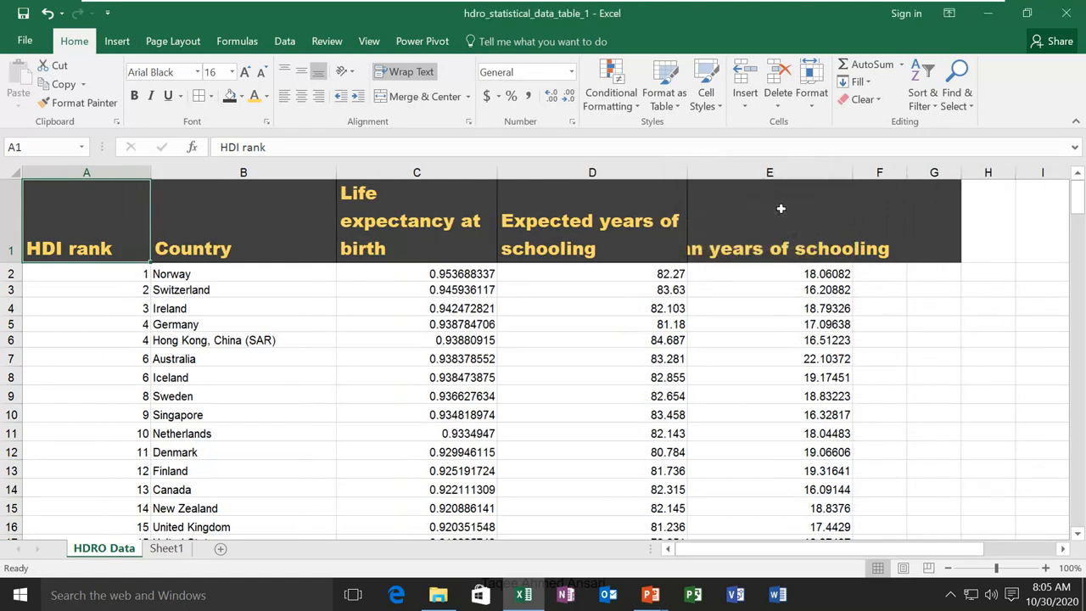
left_click(812, 96)
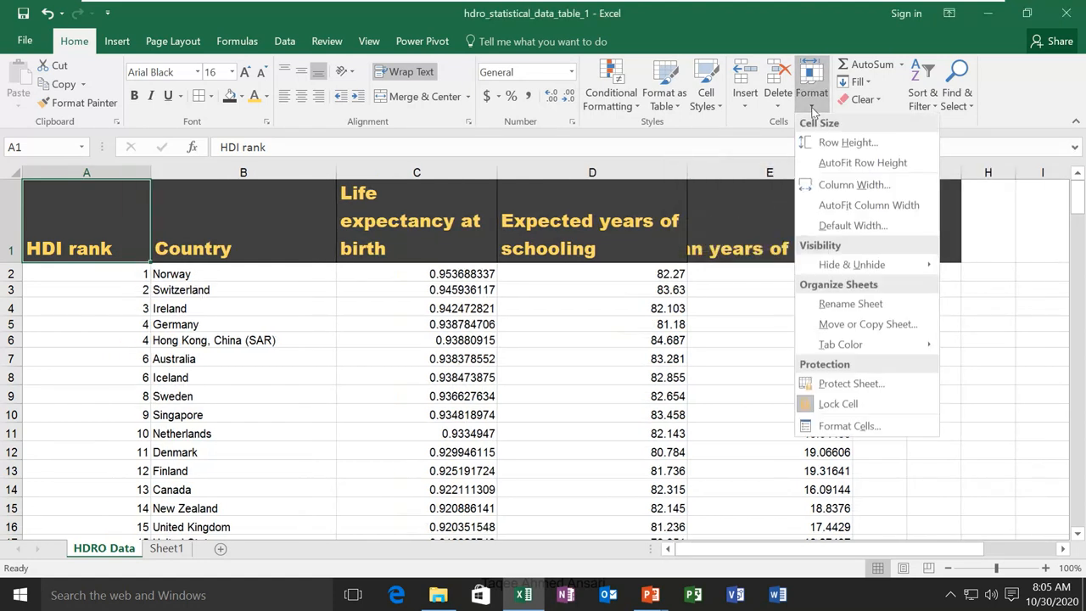
left_click(840, 206)
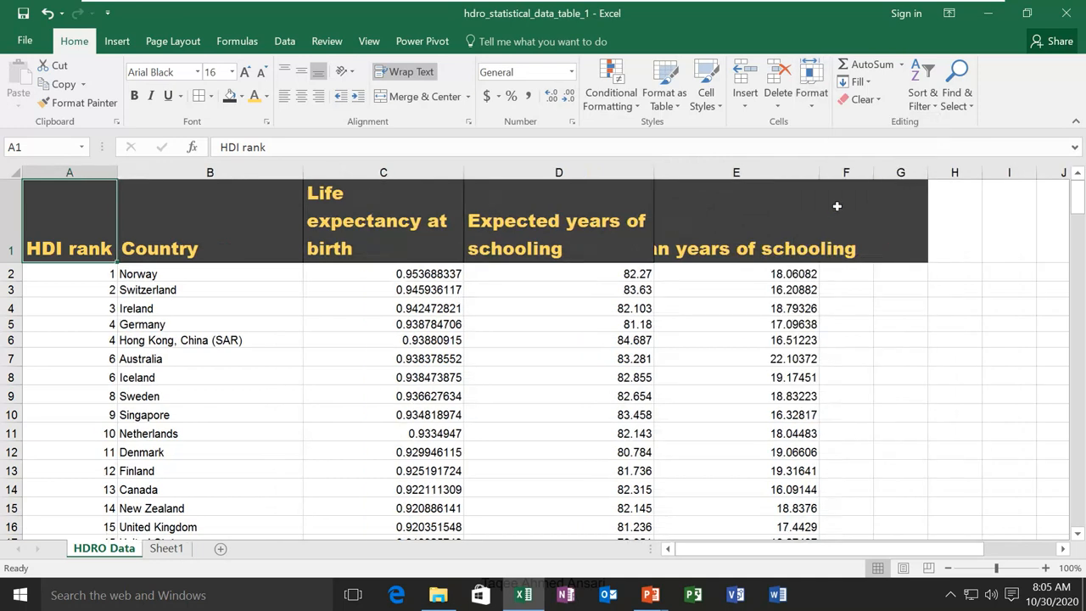
Check the sheet's standard column width of 8.09 and leave it unchanged
left_click(812, 95)
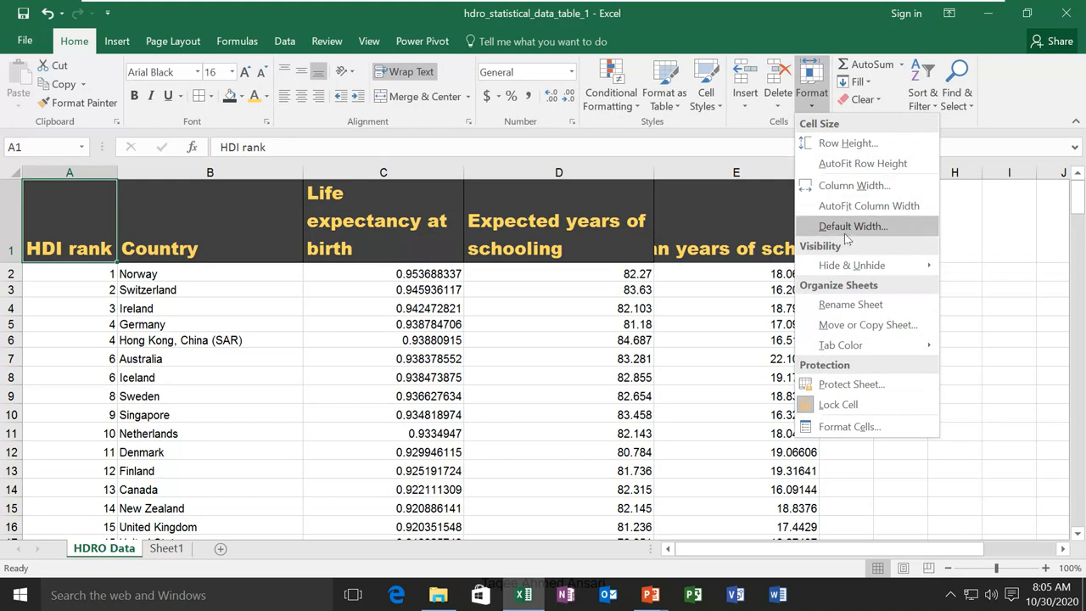
left_click(851, 230)
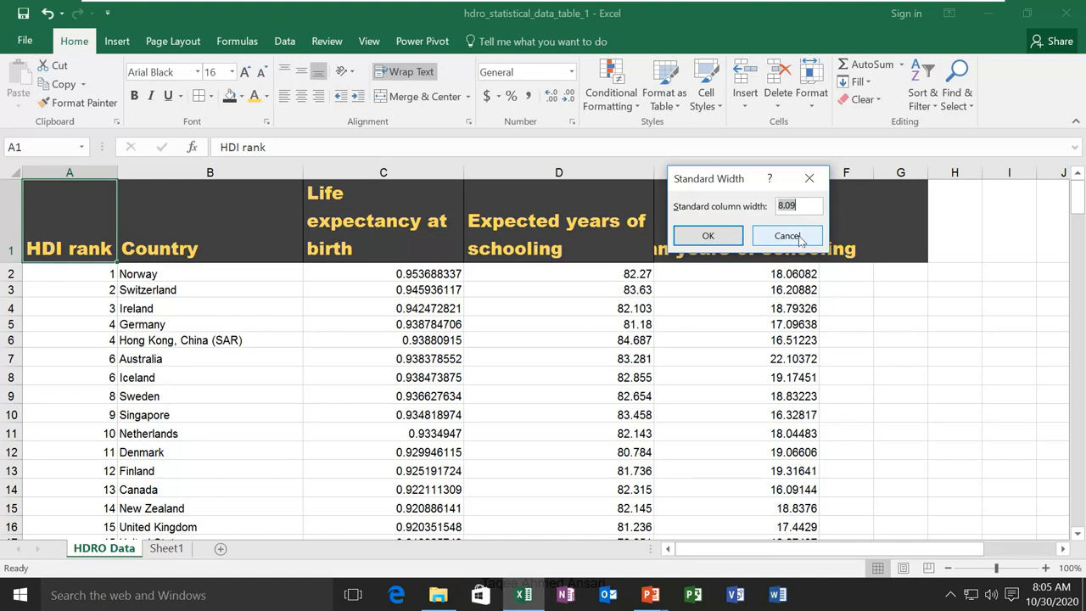
left_click(796, 237)
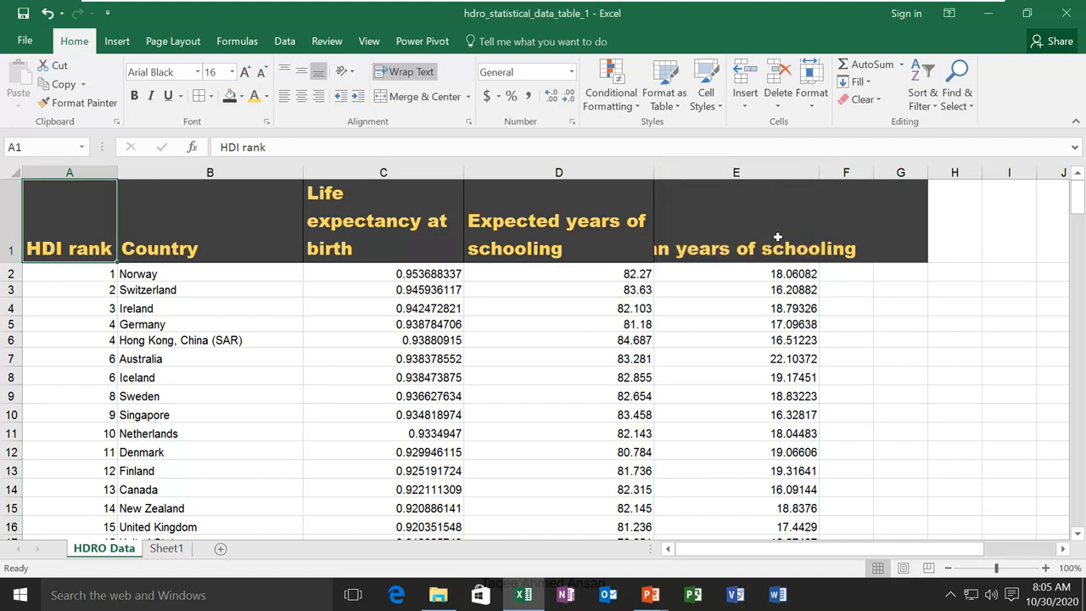
left_click(812, 92)
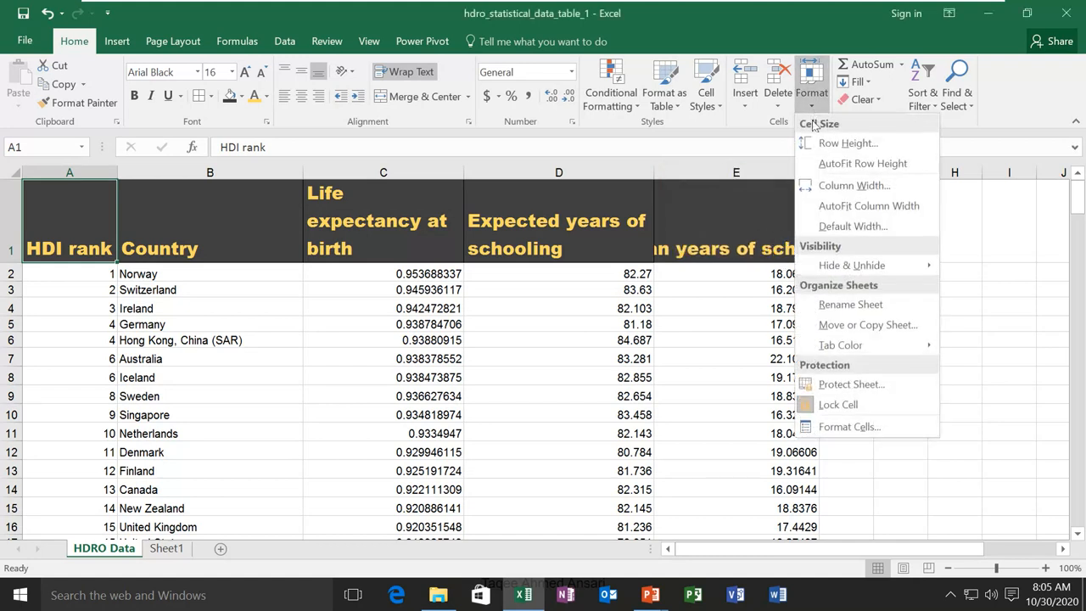
Hide columns C and D, Life expectancy at birth and Expected years of schooling
mouse_move(872, 277)
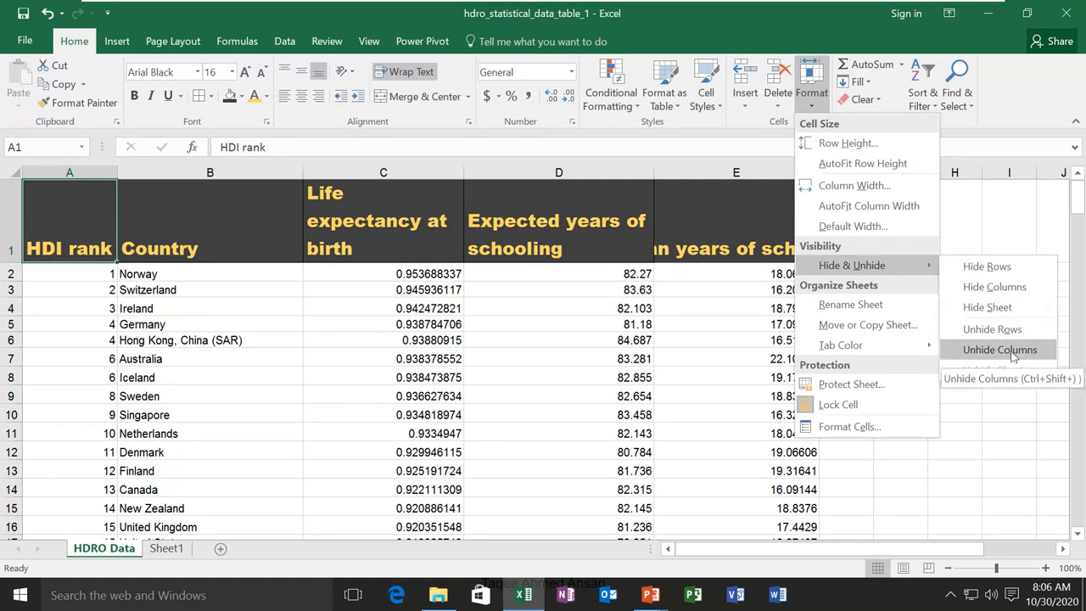
left_click(516, 287)
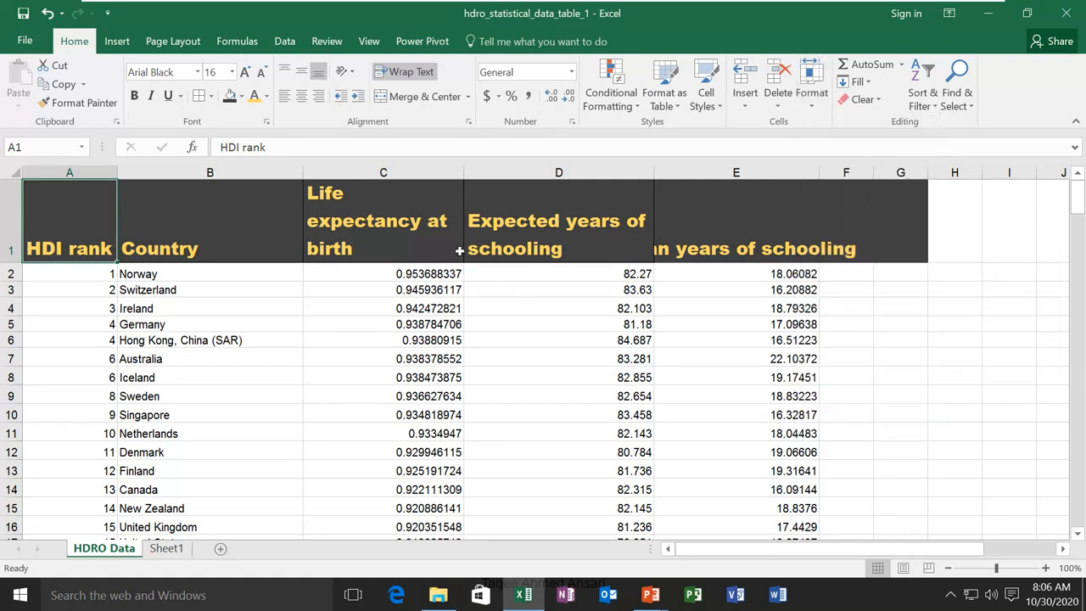
left_click(373, 167)
left_click(506, 173, "ctrl")
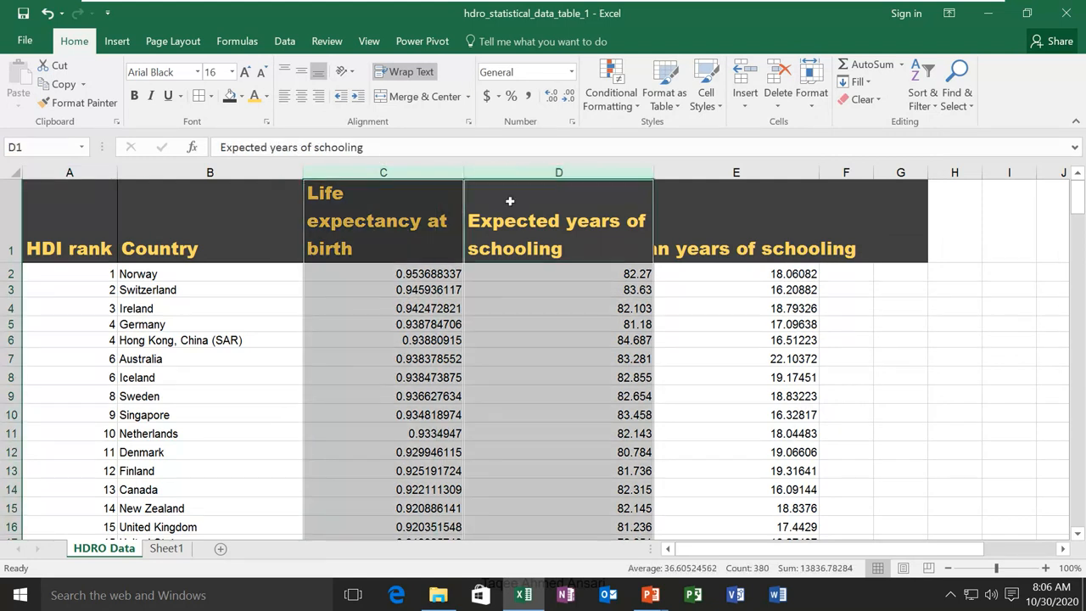
left_click(811, 109)
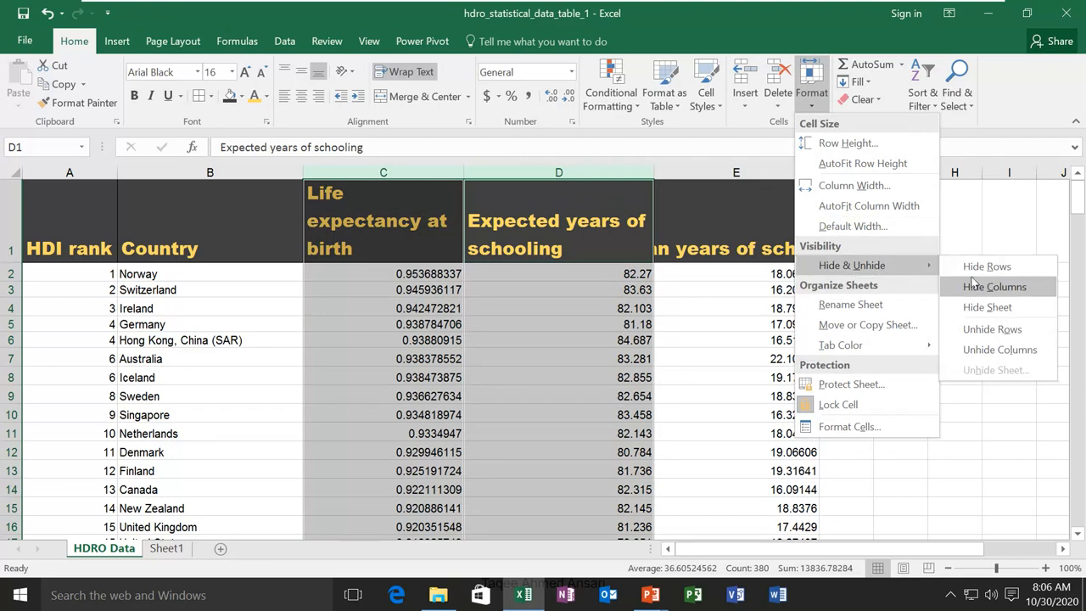
left_click(973, 288)
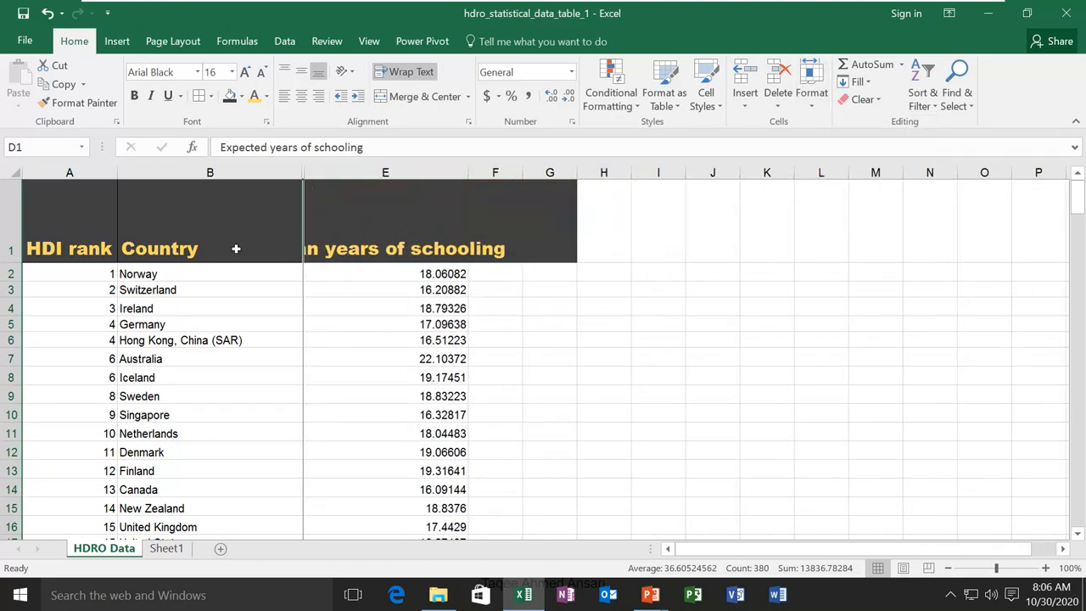
Select the whole data range from A1 and unhide columns C and D
left_click(56, 222)
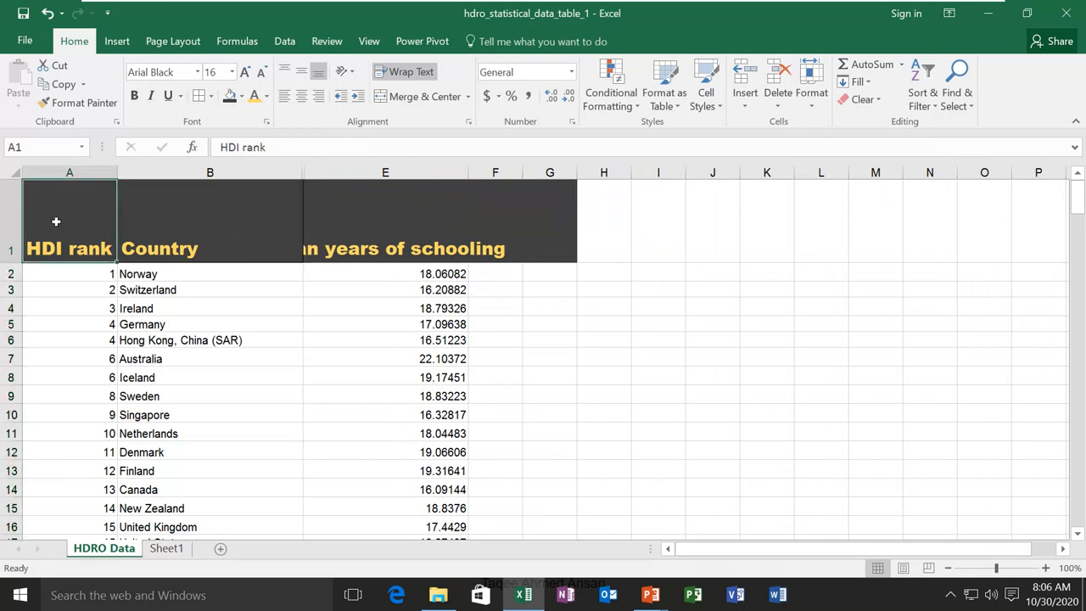
key("ctrl+shift+End")
scroll(62, 227, "up", 7)
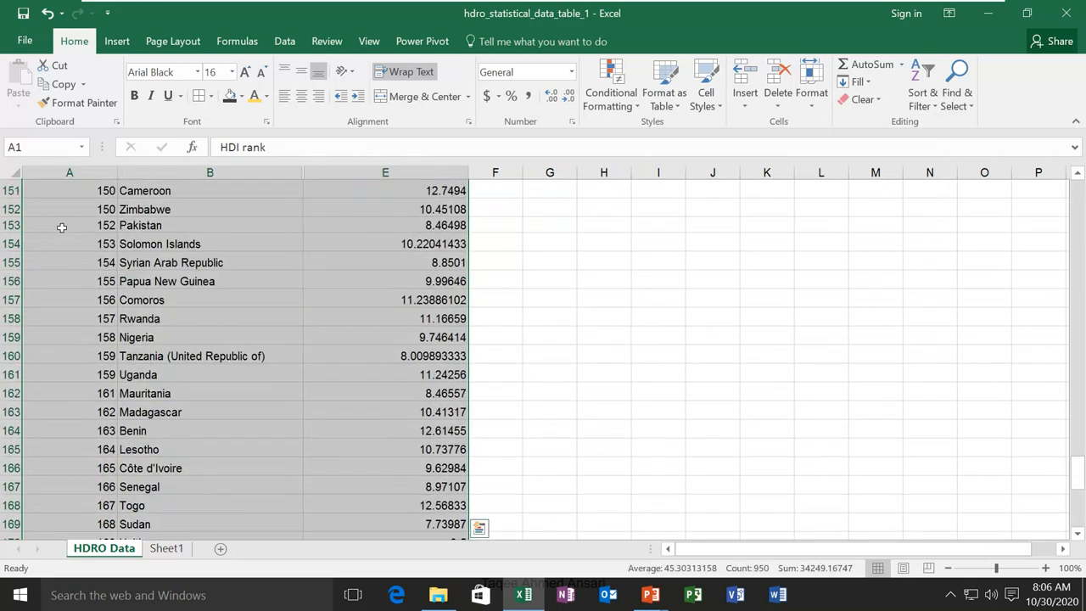
scroll(62, 227, "up", 20)
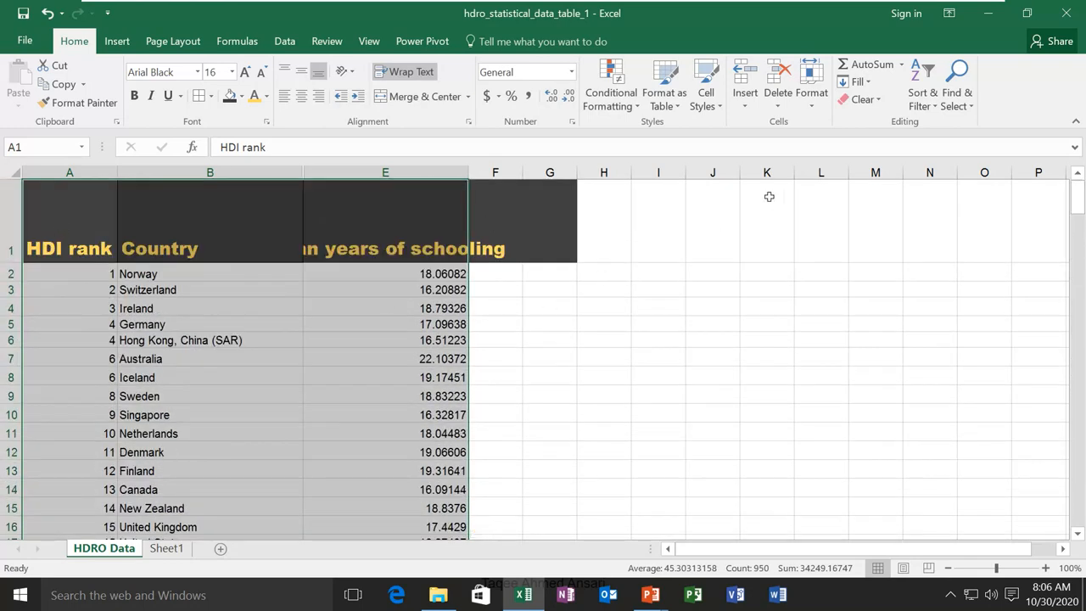
left_click(811, 100)
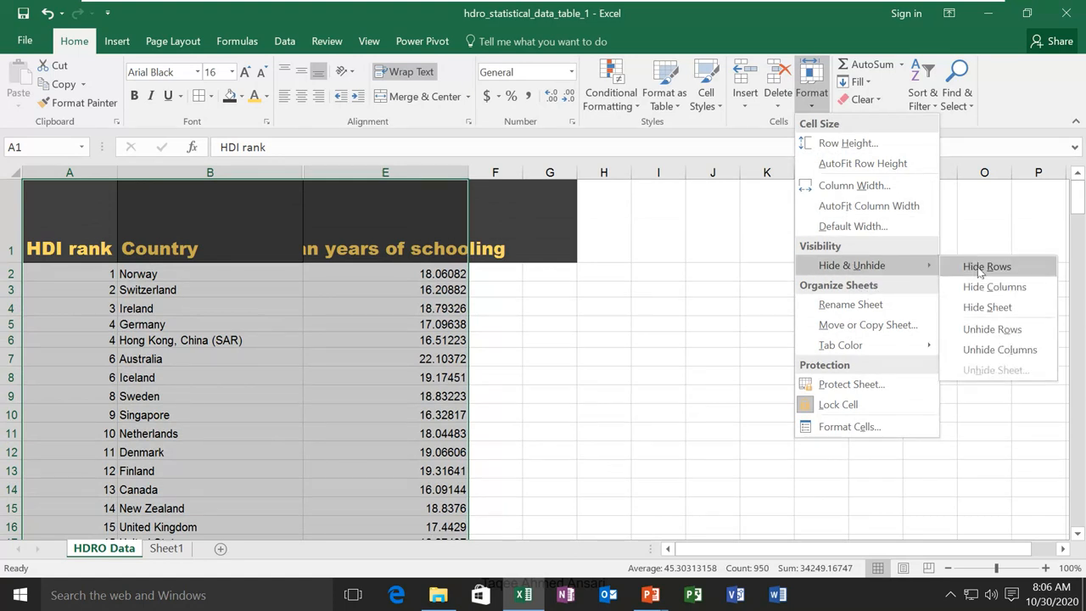
left_click(986, 351)
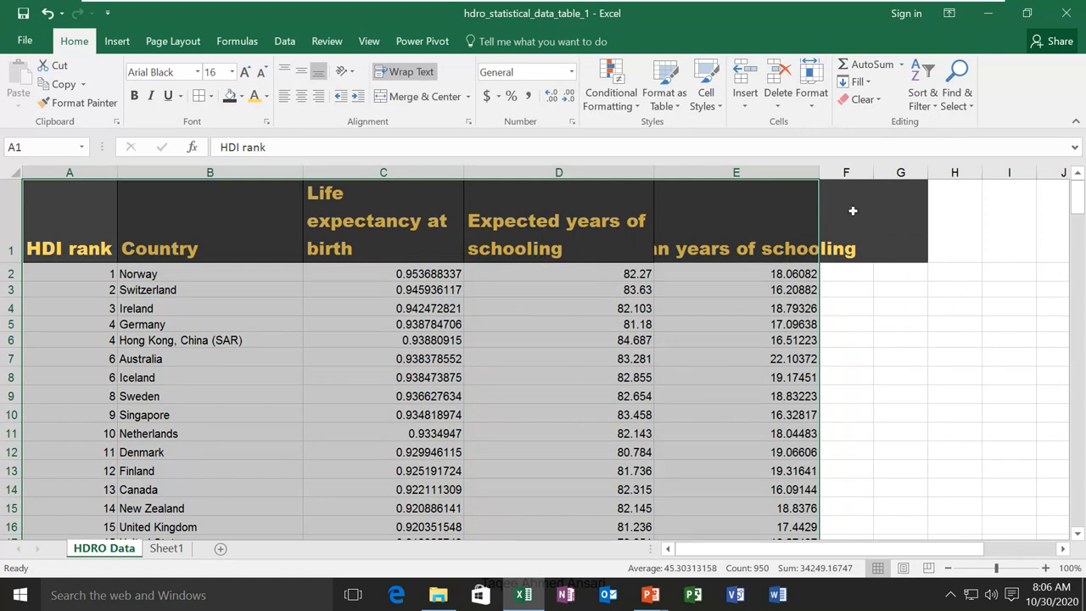
left_click(811, 89)
mouse_move(866, 355)
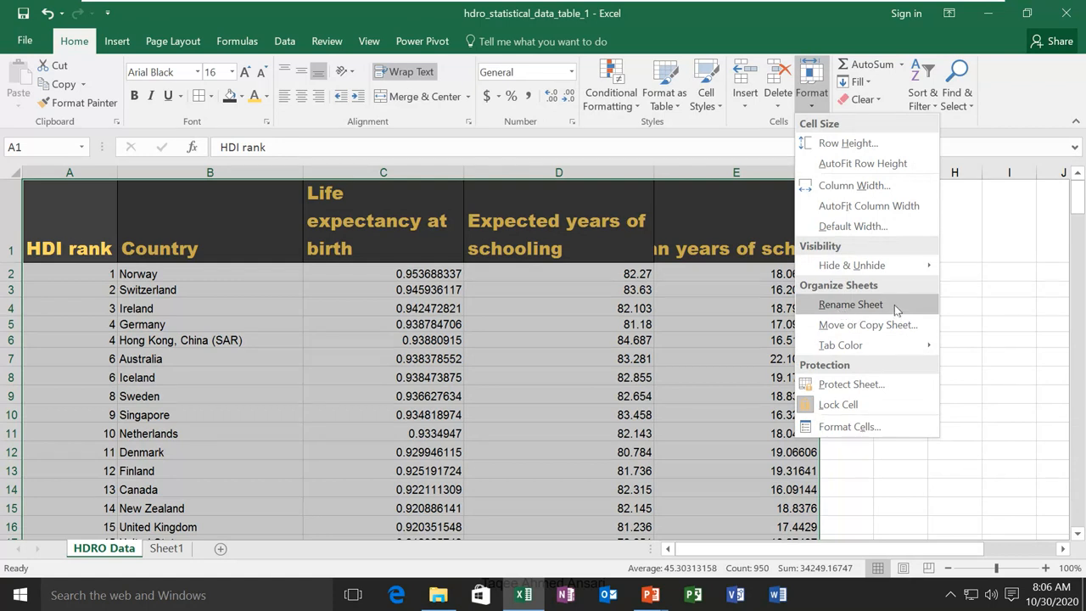
left_click(851, 305)
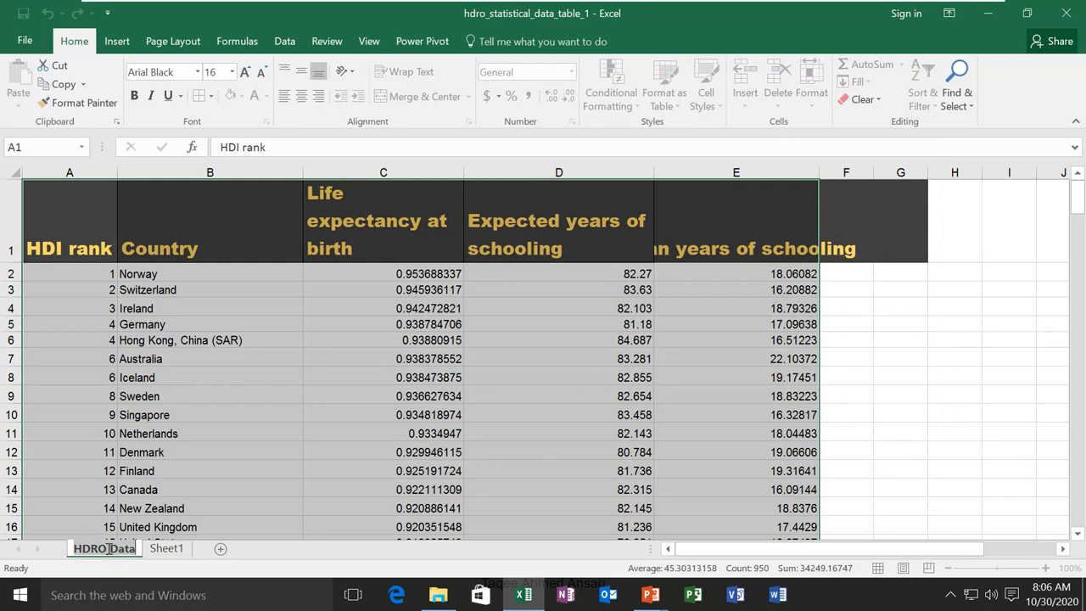
key("Return")
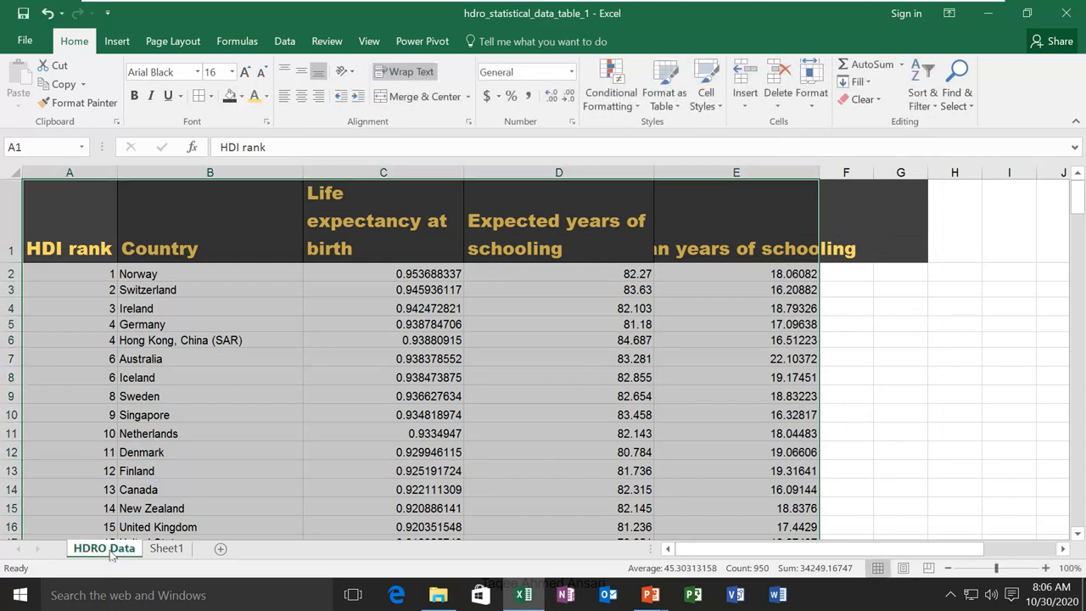
right_click(110, 553)
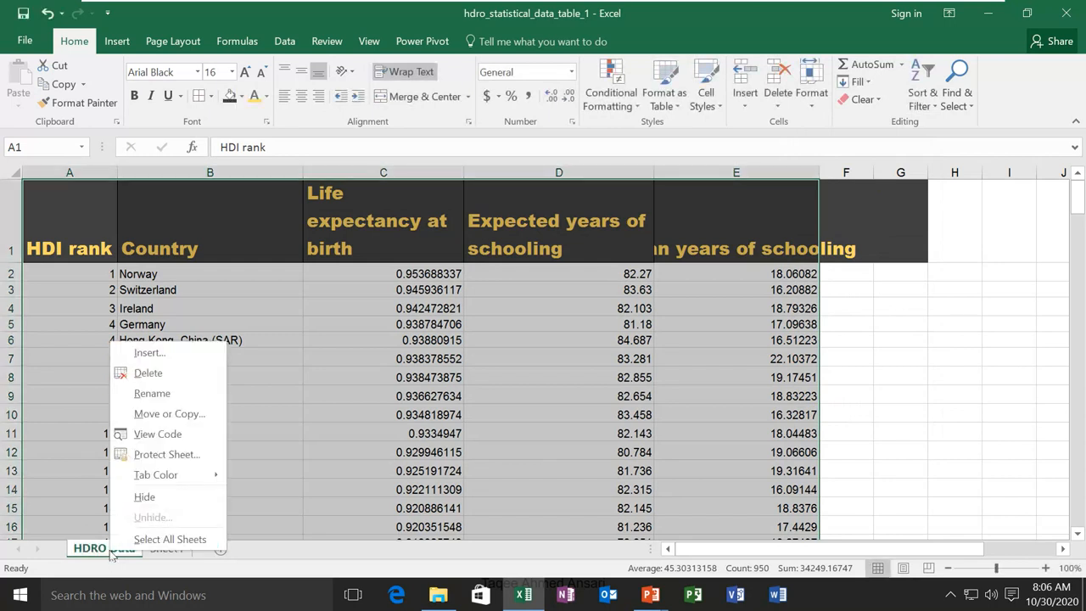
left_click(169, 397)
key("Return")
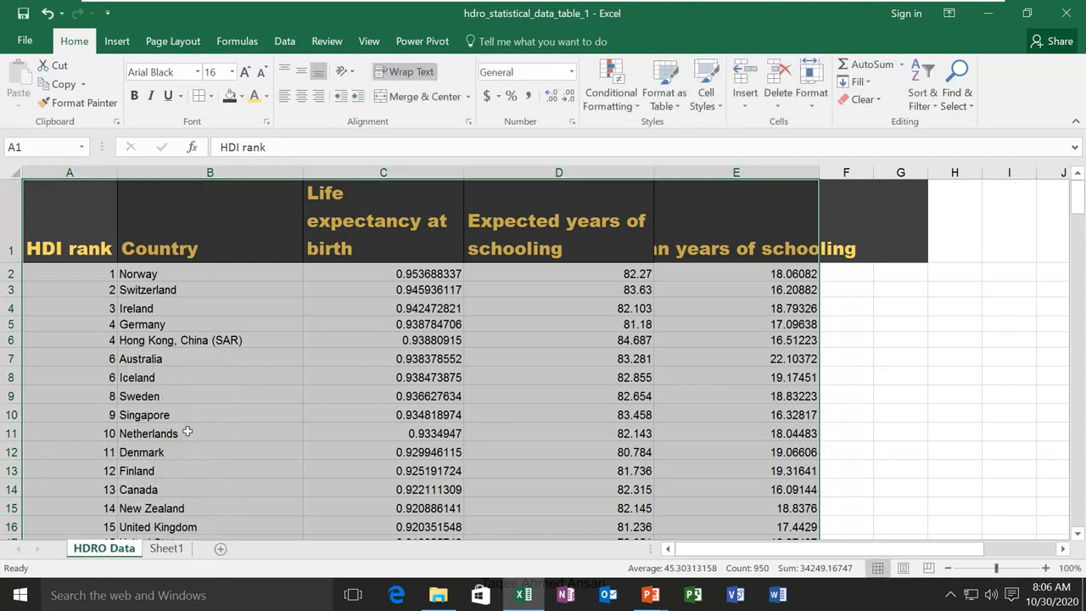
left_click(820, 119)
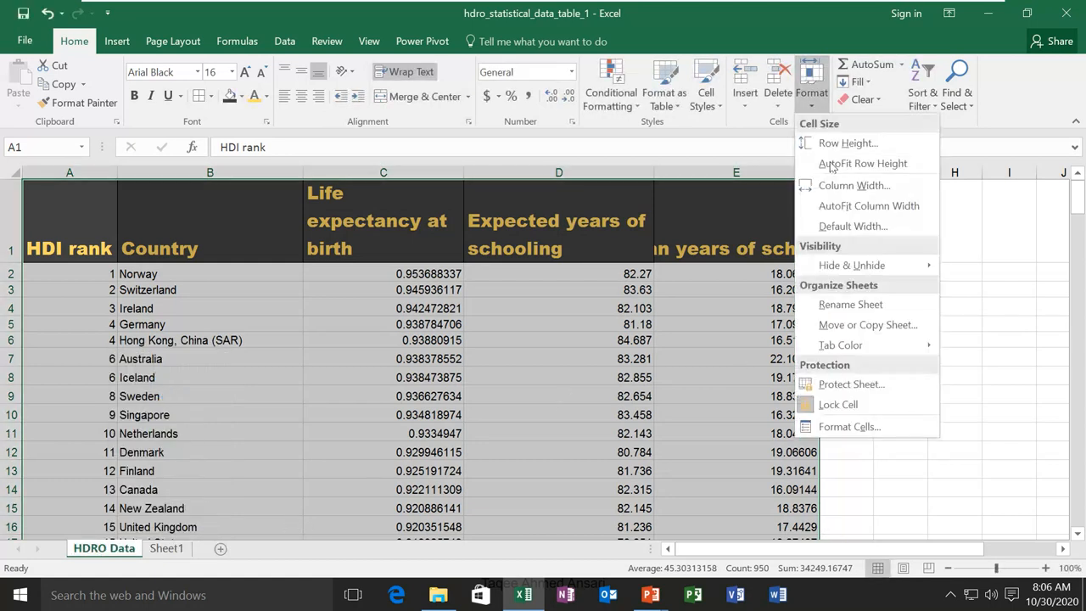
left_click(862, 325)
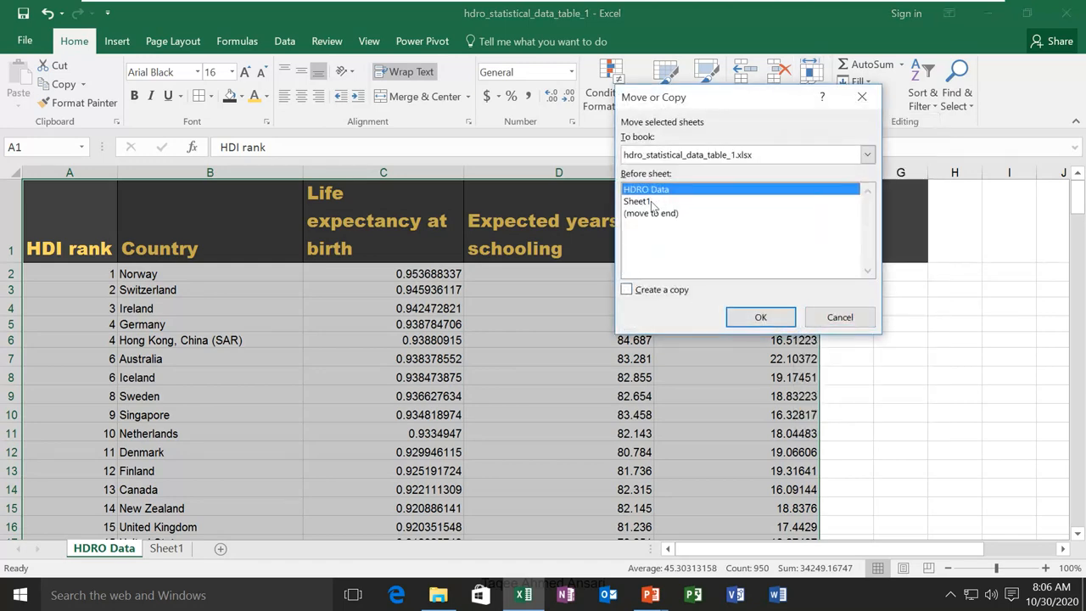
left_click(652, 202)
left_click(654, 213)
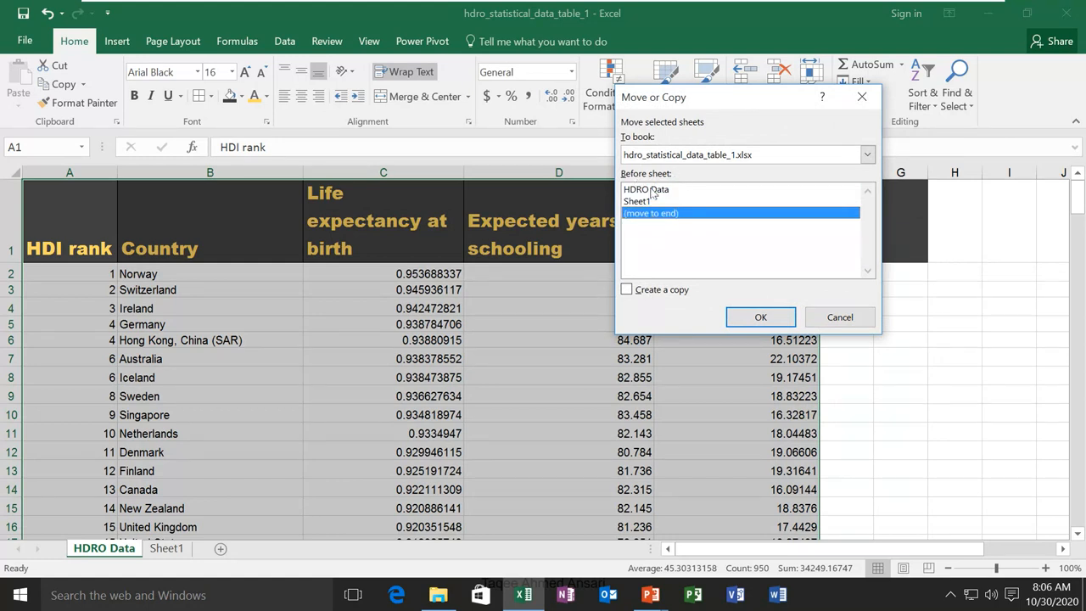
left_click(634, 202)
left_click(650, 214)
left_click(633, 291)
left_click(627, 291)
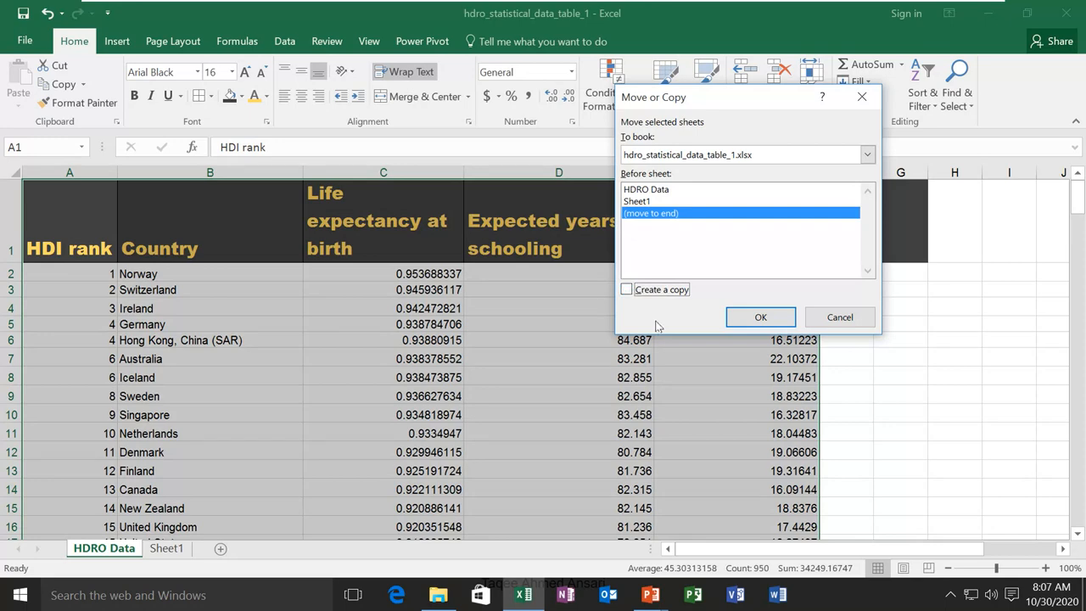
left_click(840, 318)
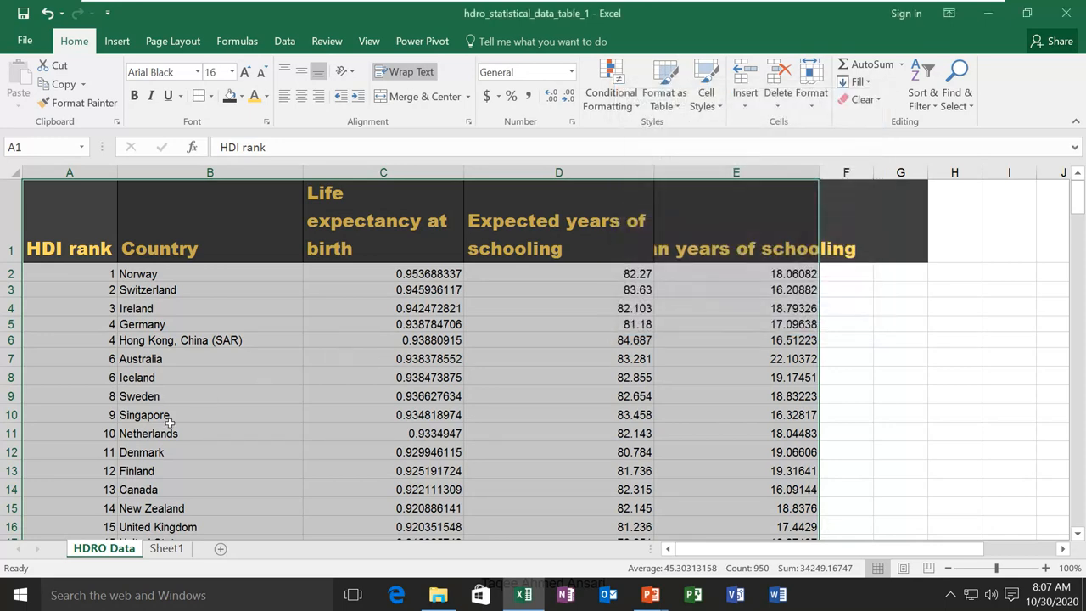
right_click(125, 552)
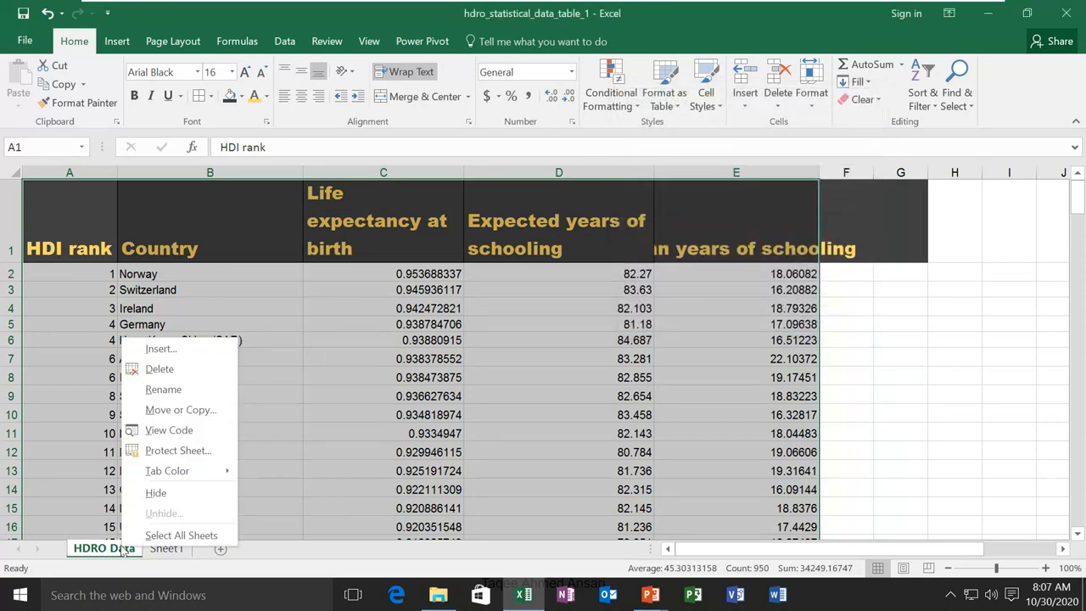
left_click(164, 410)
left_click(242, 502)
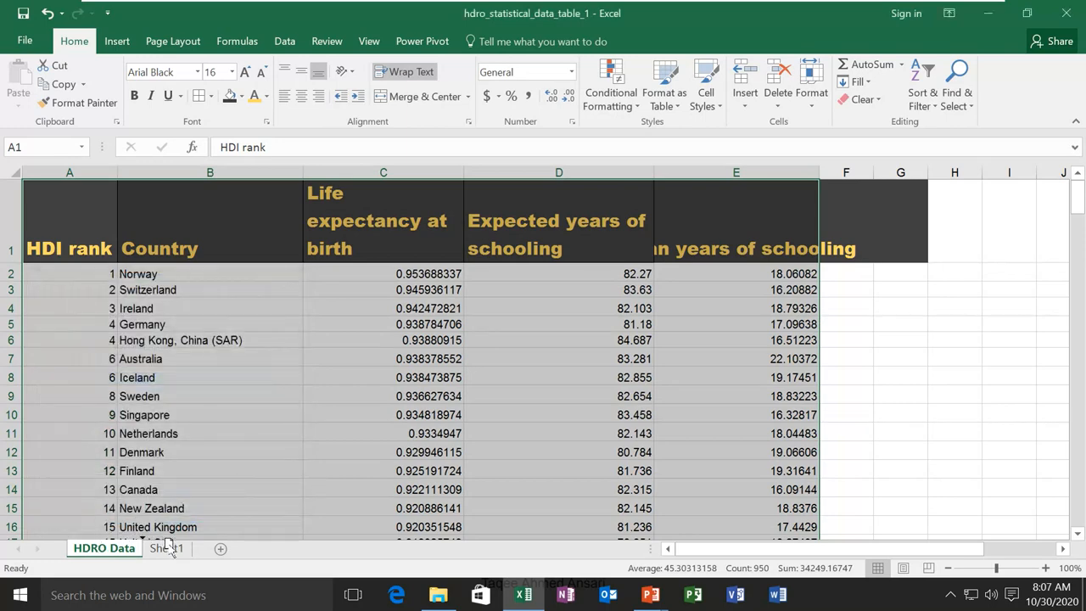
mouse_move(170, 551)
left_mouse_down()
mouse_move(146, 534)
mouse_move(121, 543)
mouse_move(138, 550)
mouse_move(107, 553)
left_mouse_up()
left_click(812, 81)
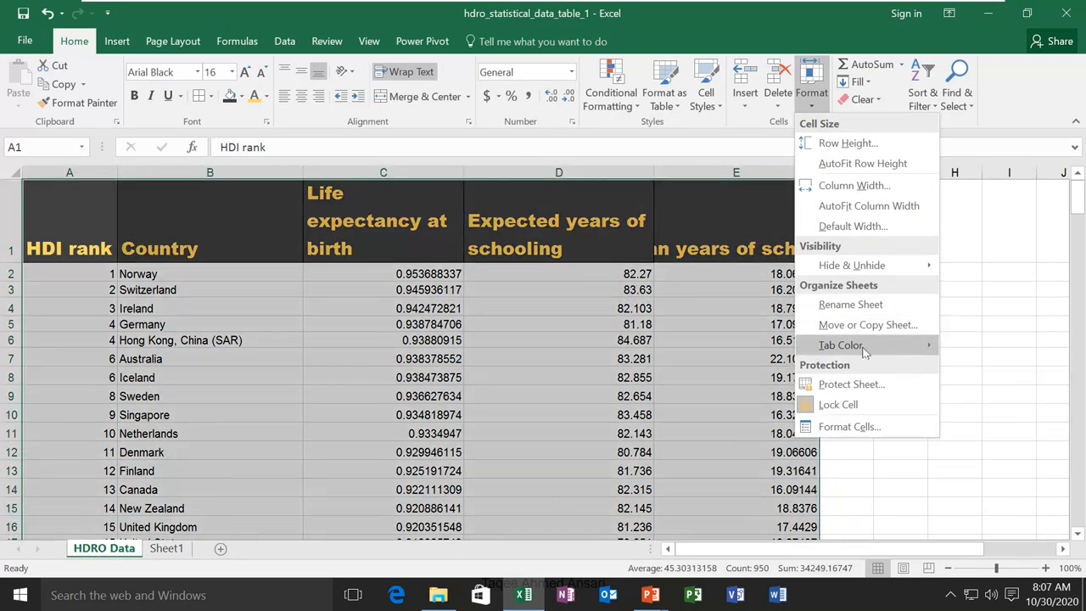
Colour the HDRO Data sheet tab dark blue and check it from Sheet1
mouse_move(917, 345)
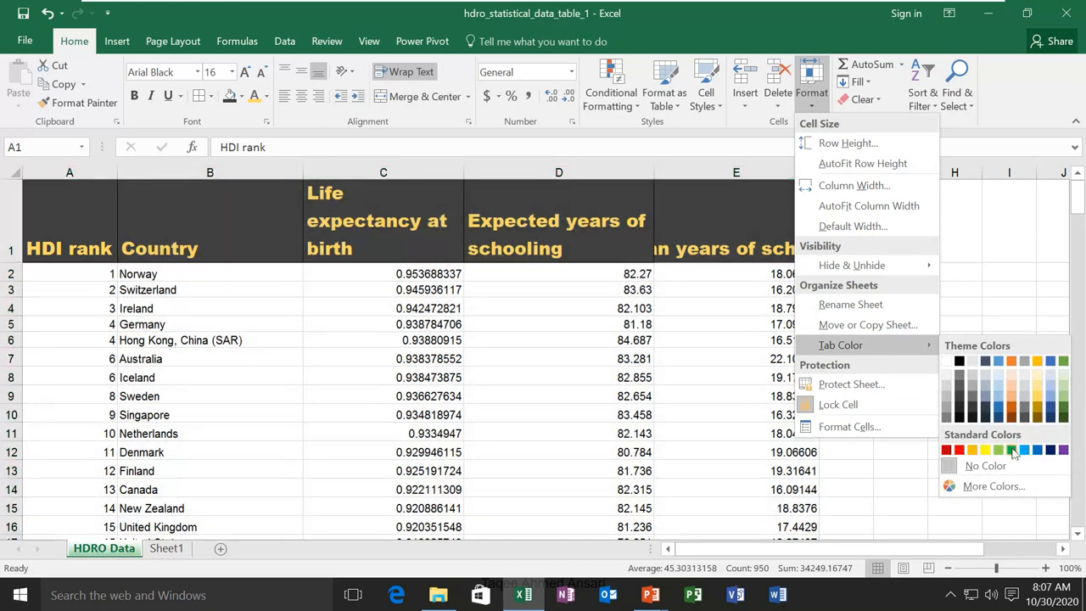
left_click(1052, 451)
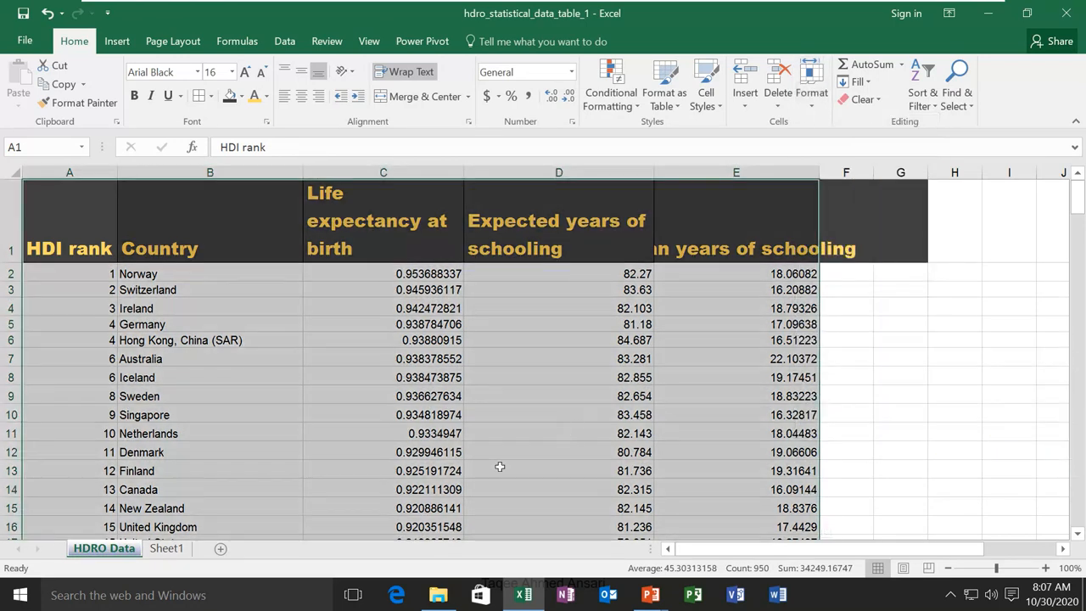
left_click(166, 552)
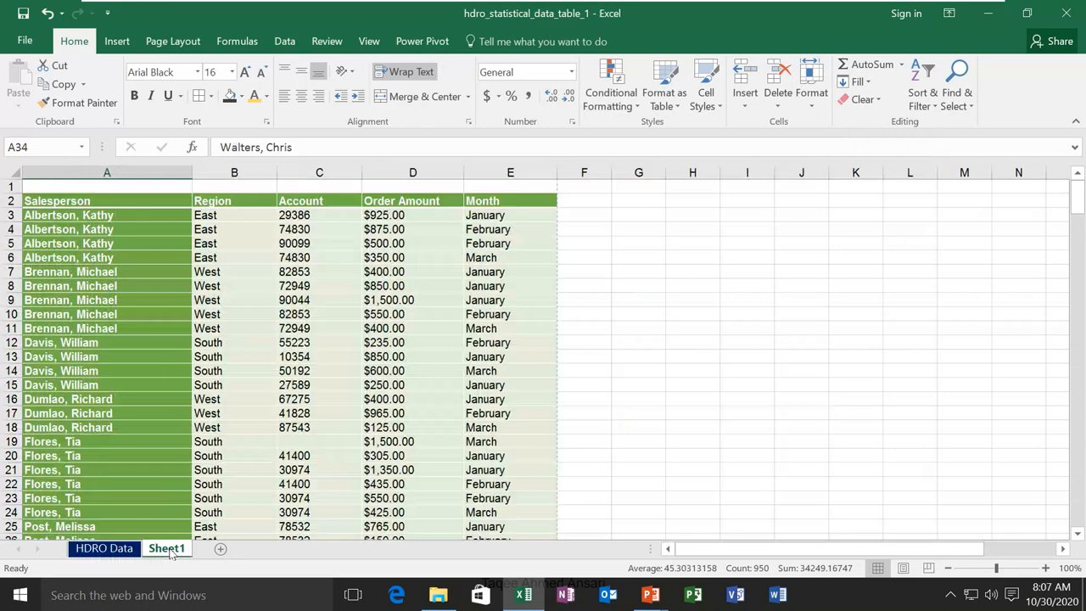
left_click(116, 554)
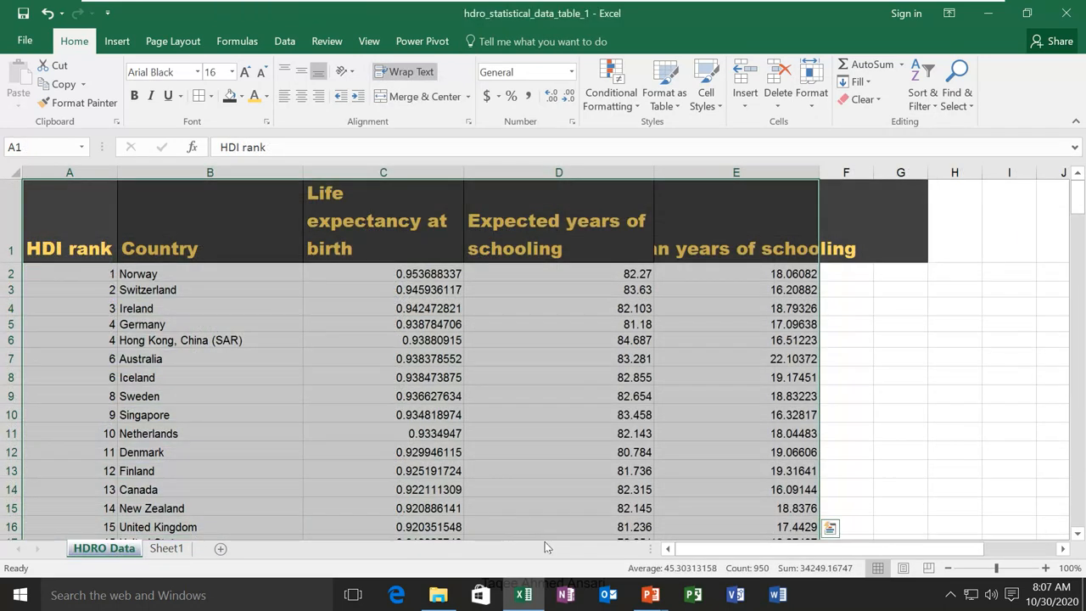
left_click(812, 100)
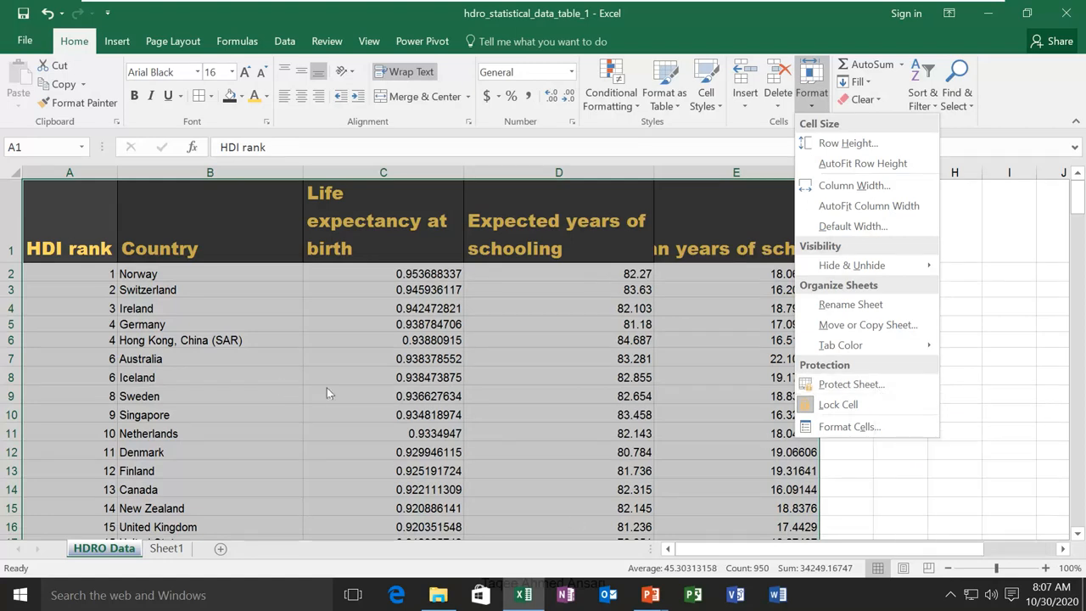
Protect the HDRO Data sheet with a password, confirming the password
left_click(851, 385)
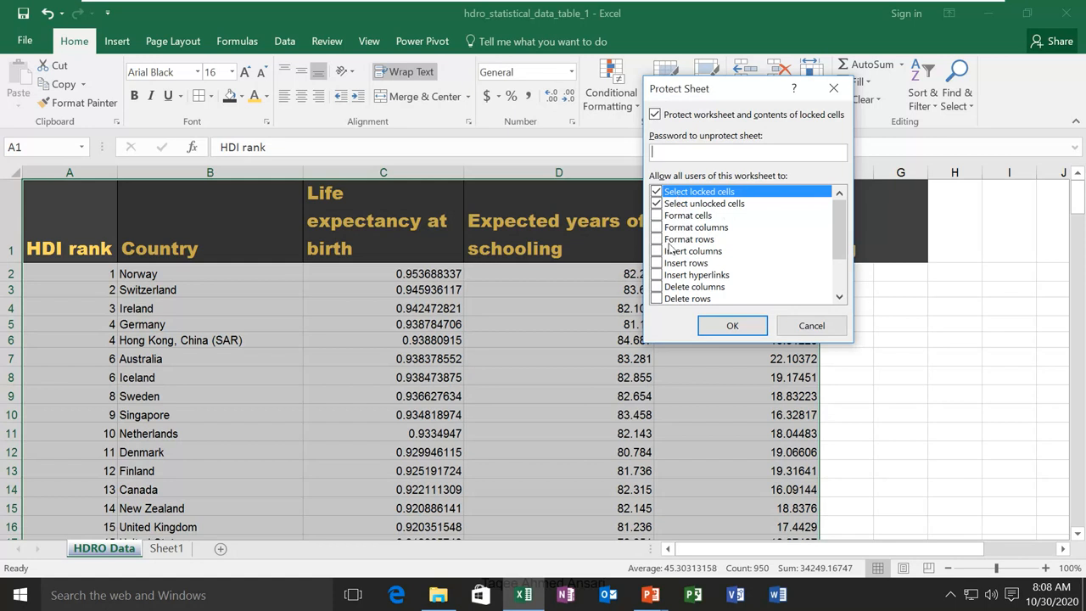
scroll(687, 222, "down", 2)
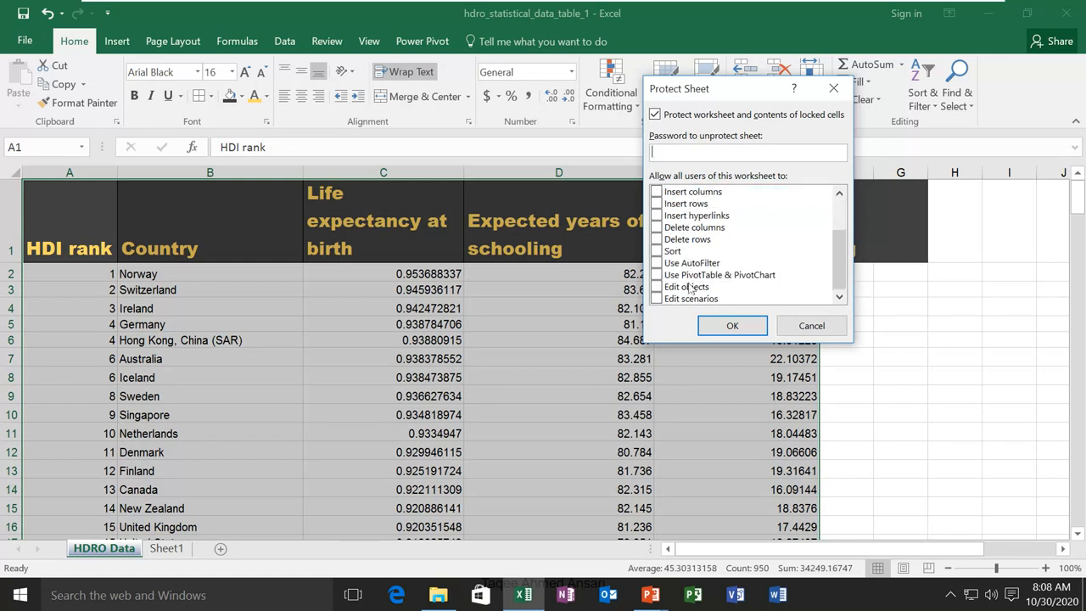
scroll(689, 270, "up", 2)
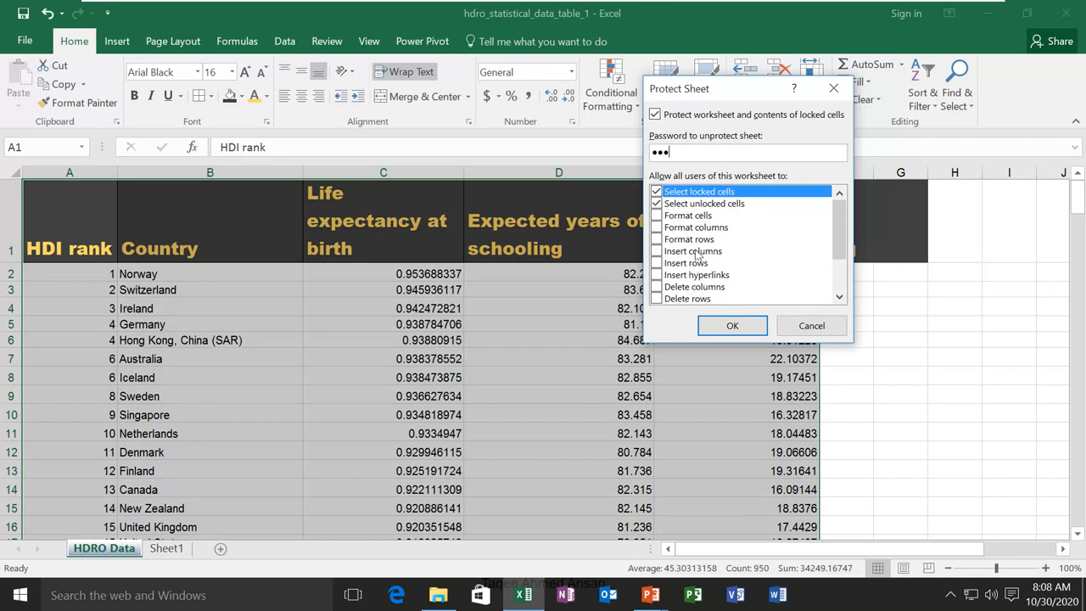
left_click(738, 330)
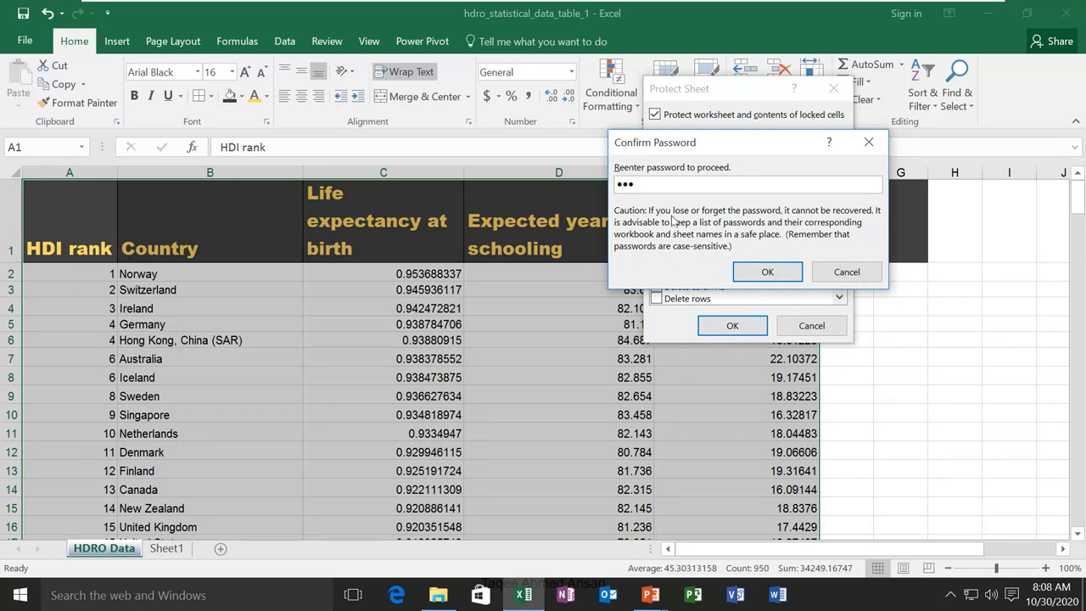
left_click(765, 270)
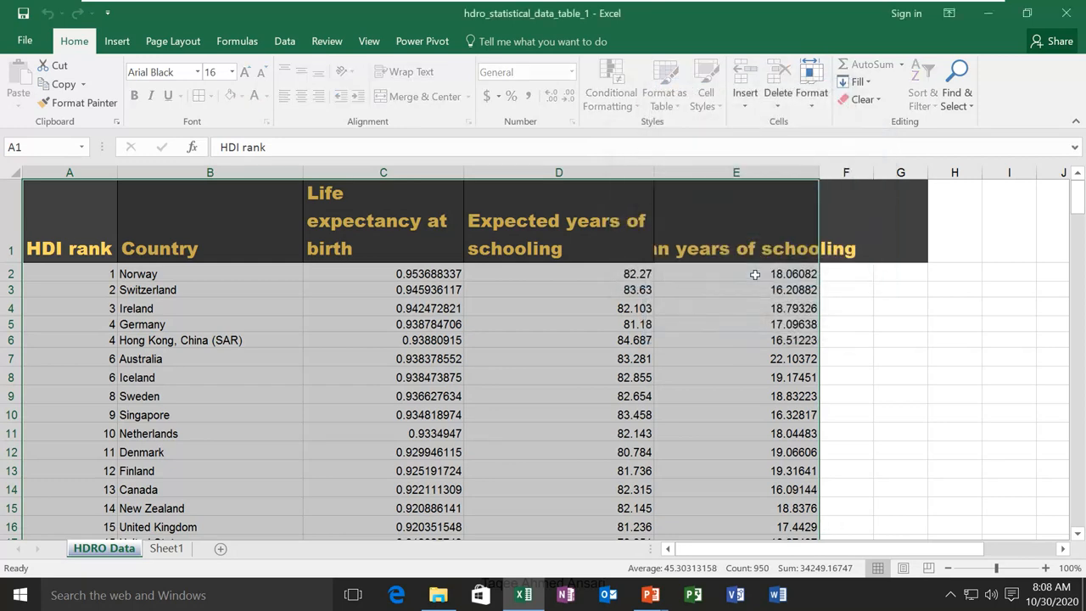
Try editing cell D5 and dismiss the protected-sheet warning
left_click(525, 303)
left_click(552, 290)
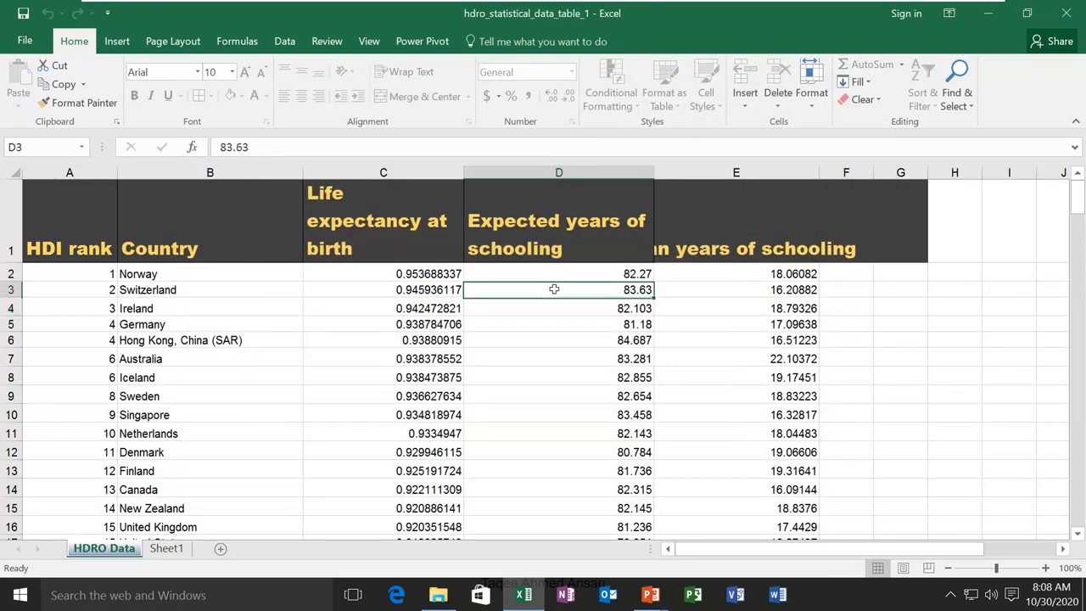
left_click(561, 270)
left_click(567, 291)
left_click(574, 323)
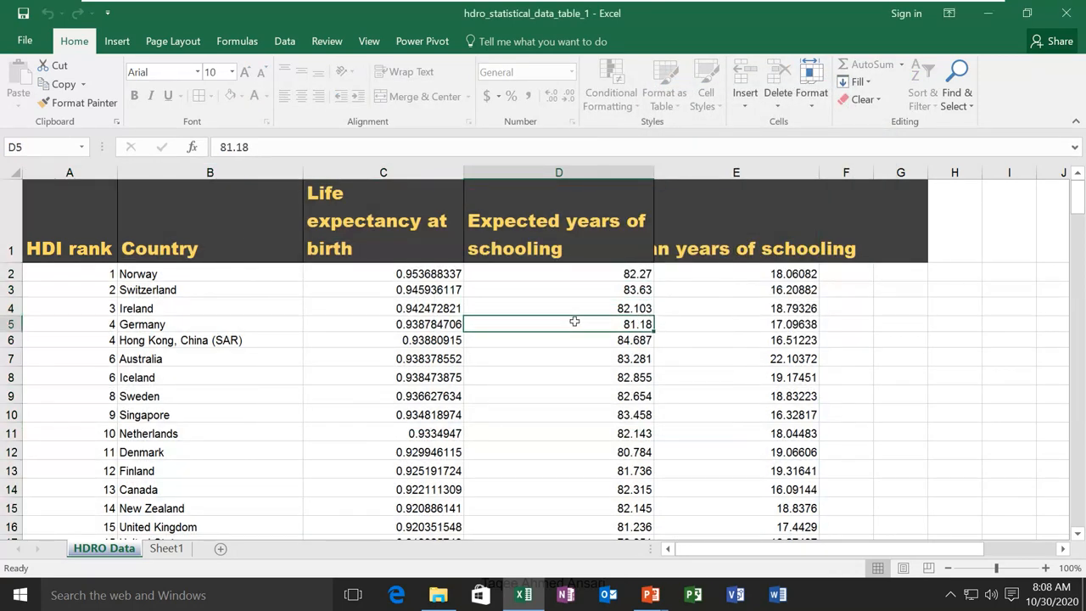
double_click(618, 325)
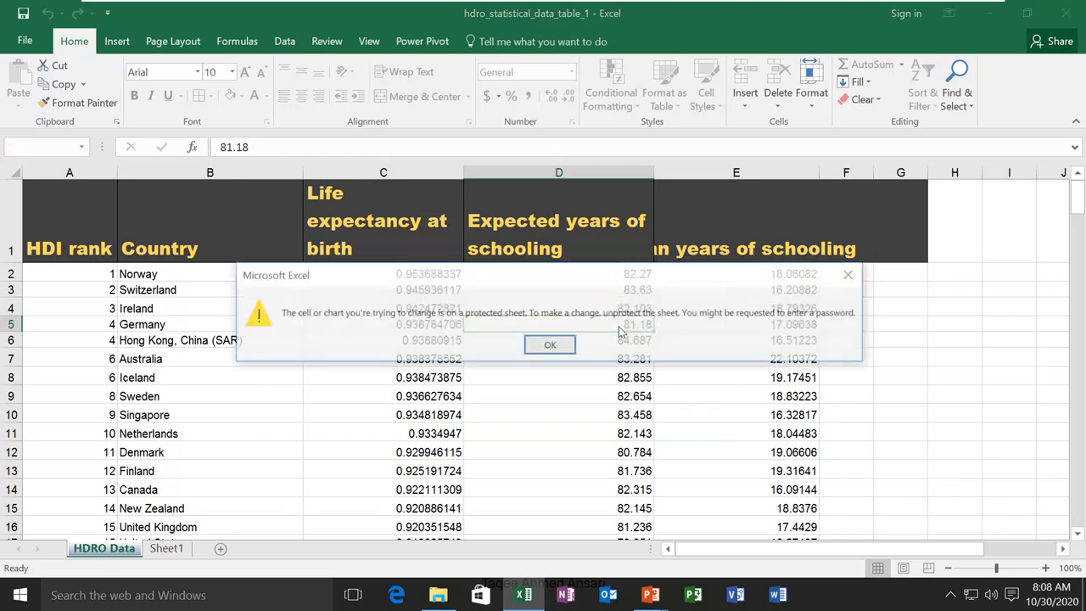
left_click(552, 343)
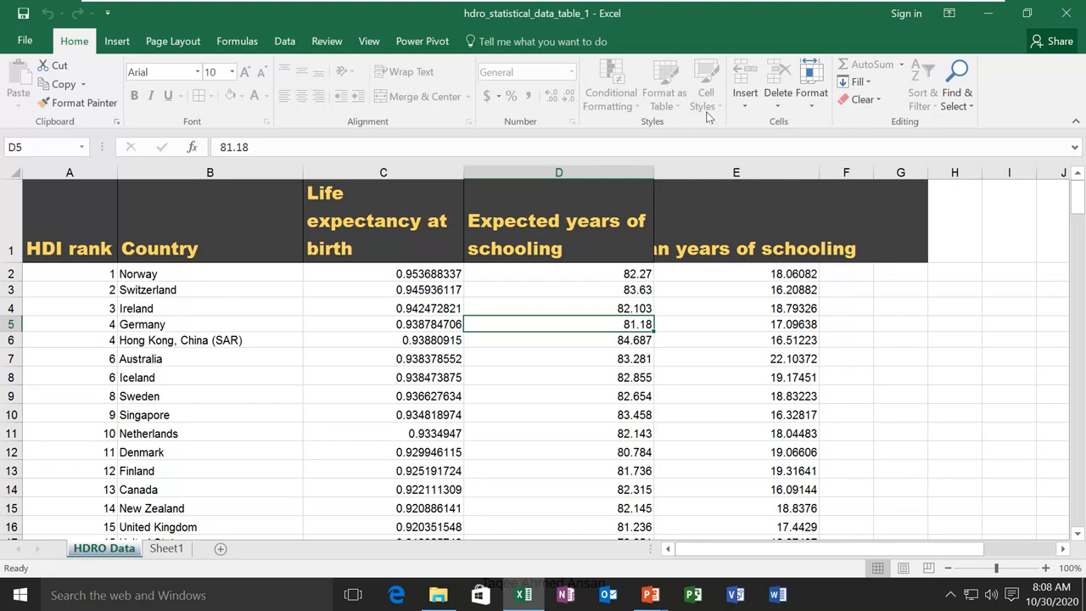
left_click(805, 107)
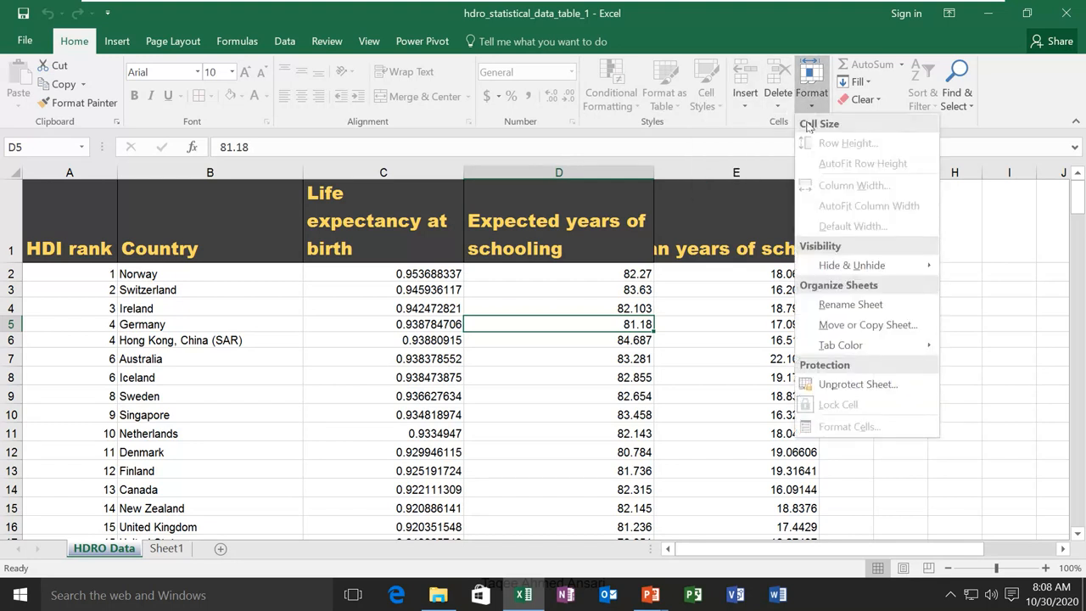
Unprotect the sheet with its password and unlock cell D5
left_click(875, 391)
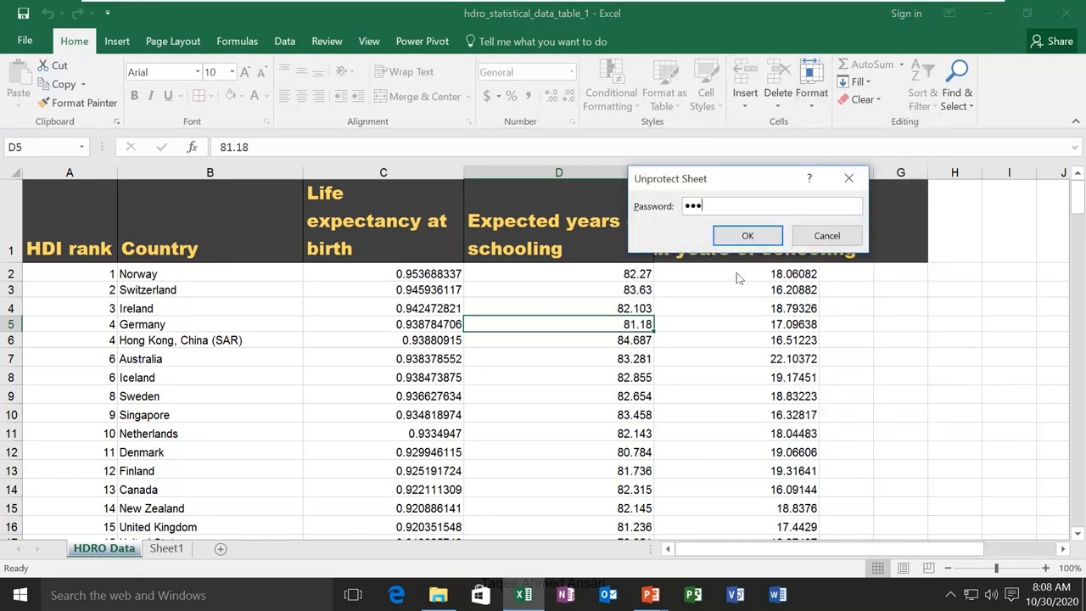
left_click(741, 239)
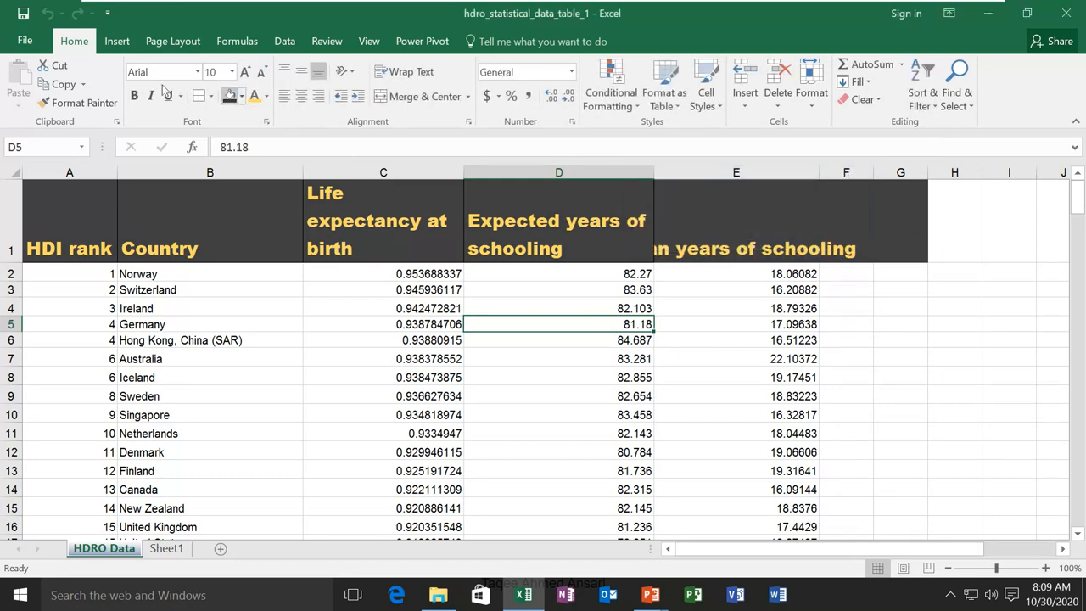
left_click(812, 93)
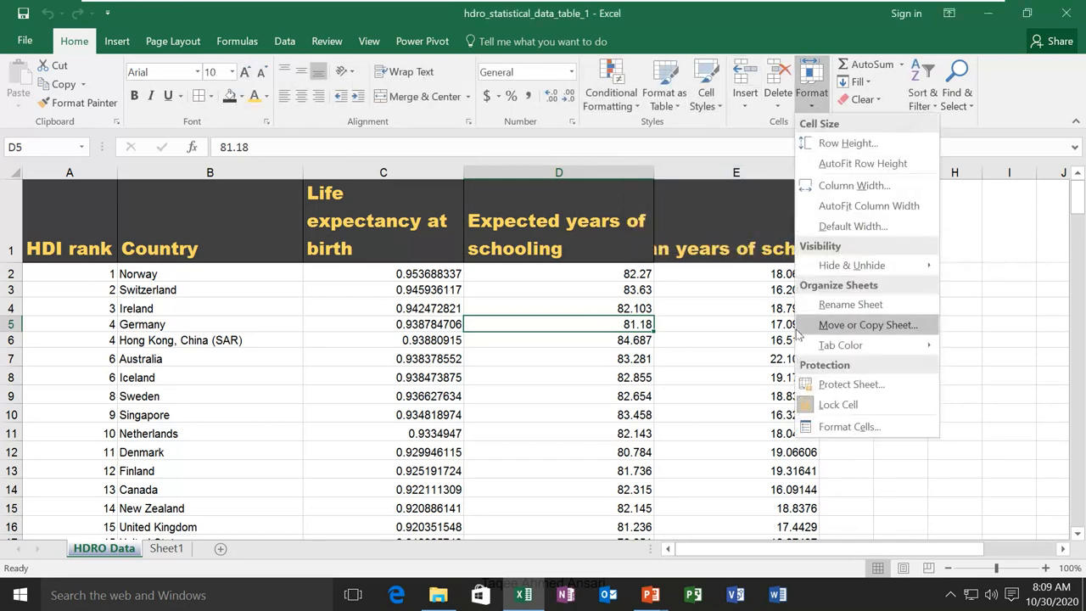
left_click(836, 408)
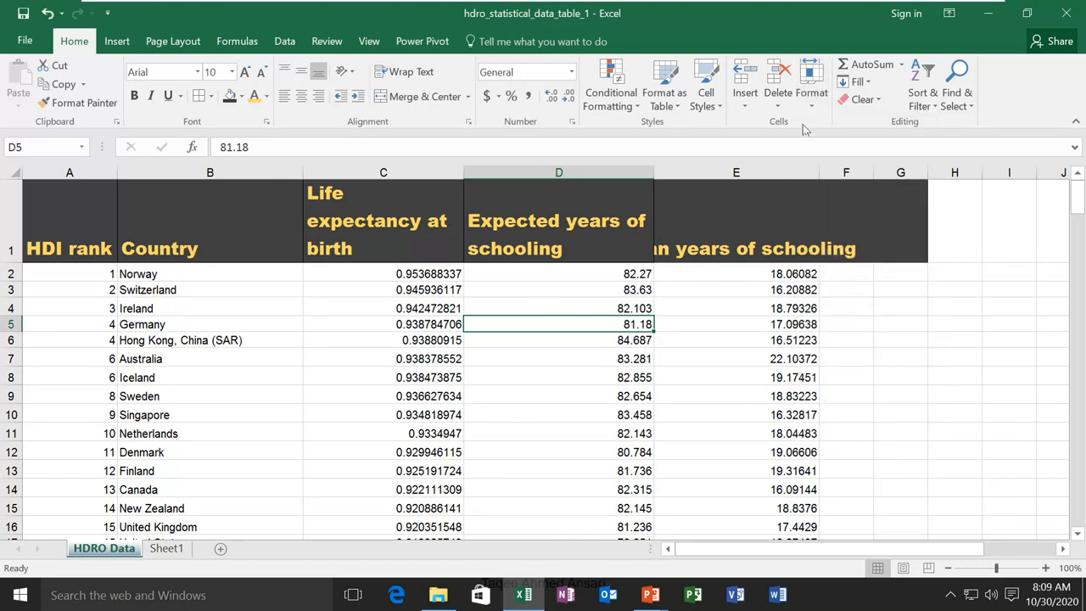
Protect the HDRO Data sheet again with the password
left_click(810, 95)
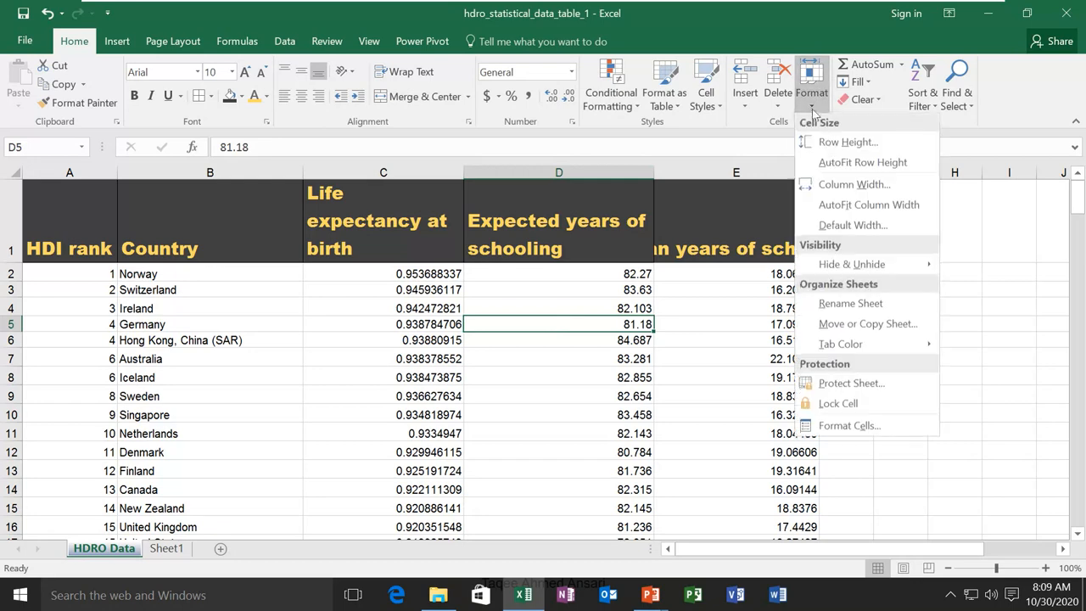
left_click(851, 384)
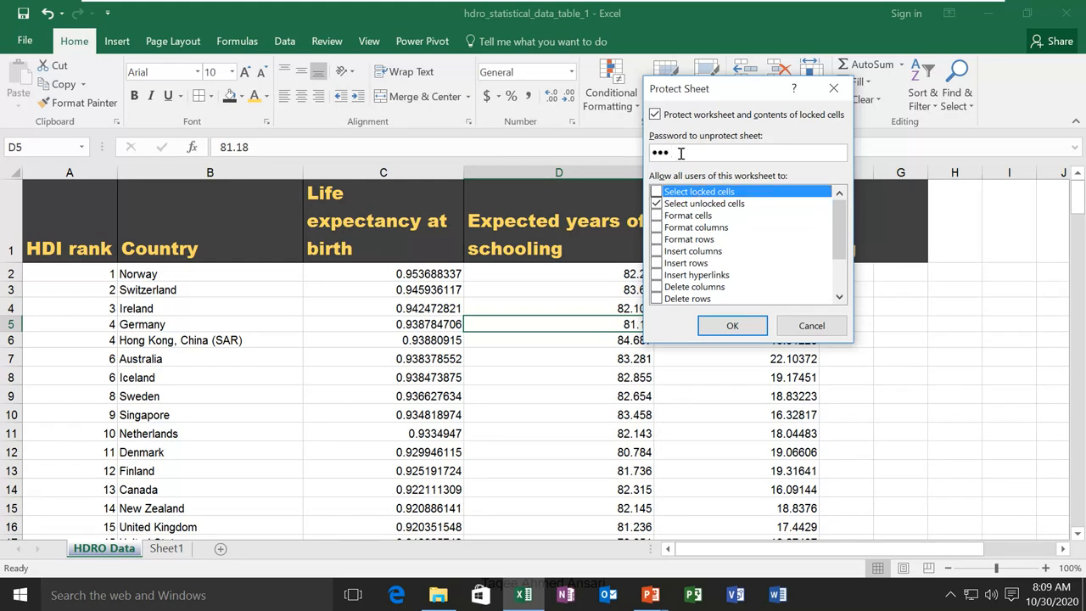
left_click(703, 327)
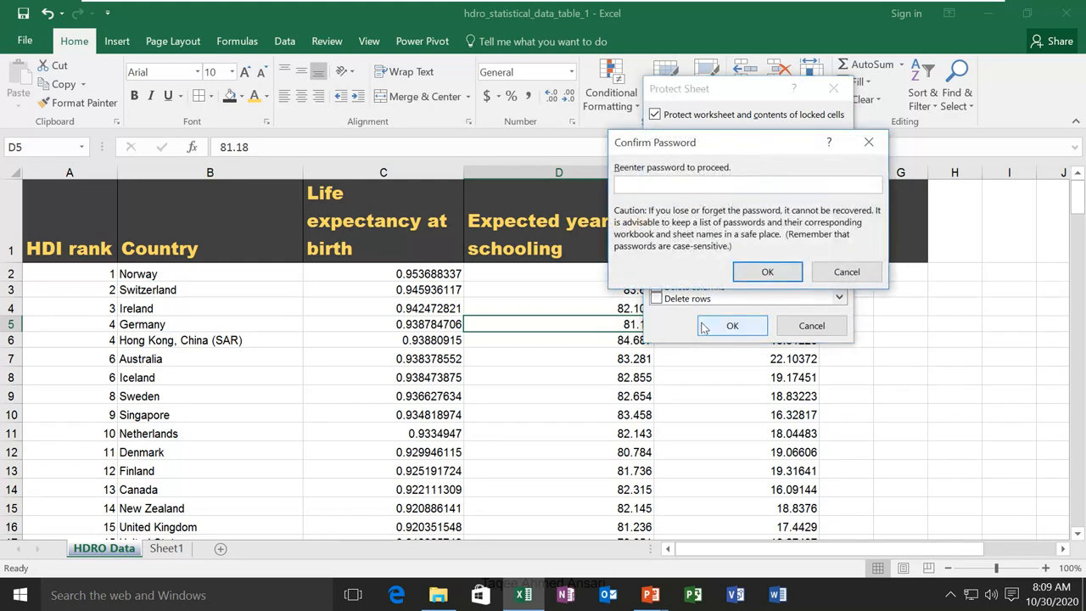
key("Return")
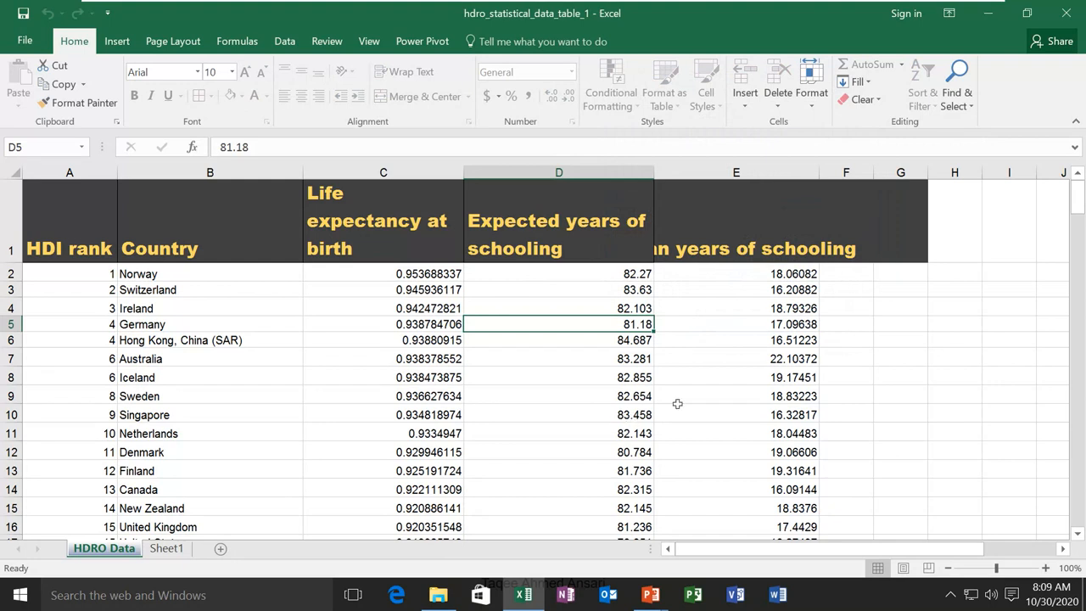
Verify that cell D5, holding 81.18, now opens for editing
double_click(594, 325)
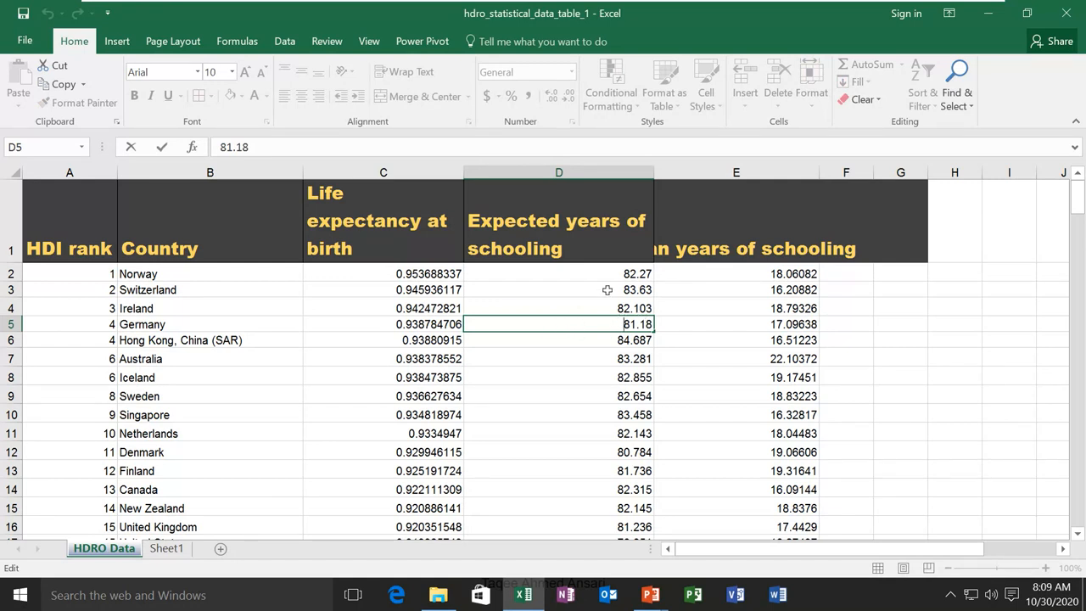
key("Escape")
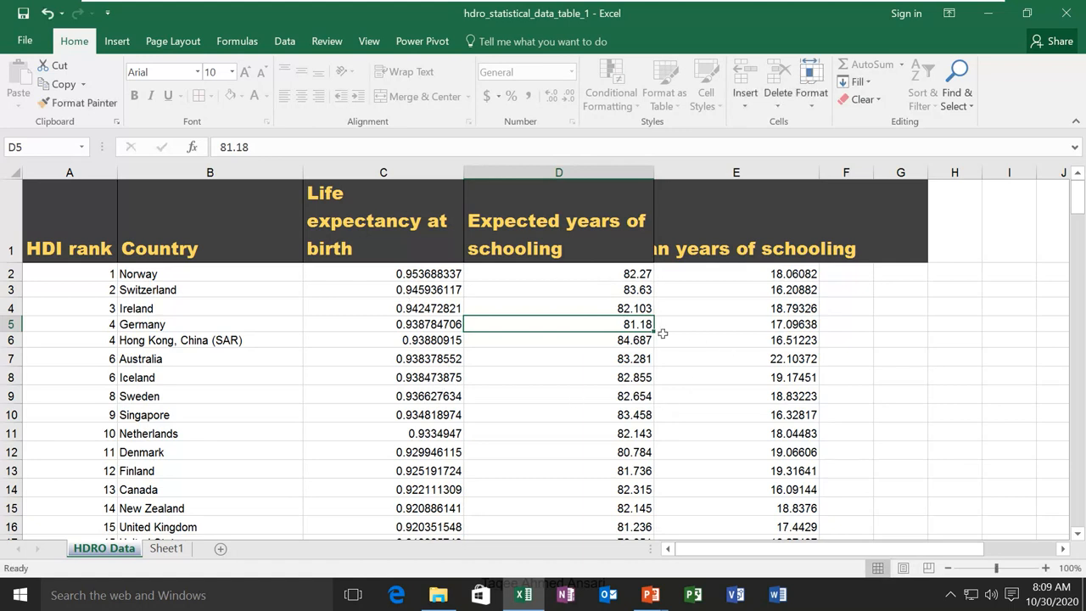
double_click(606, 320)
left_click(811, 93)
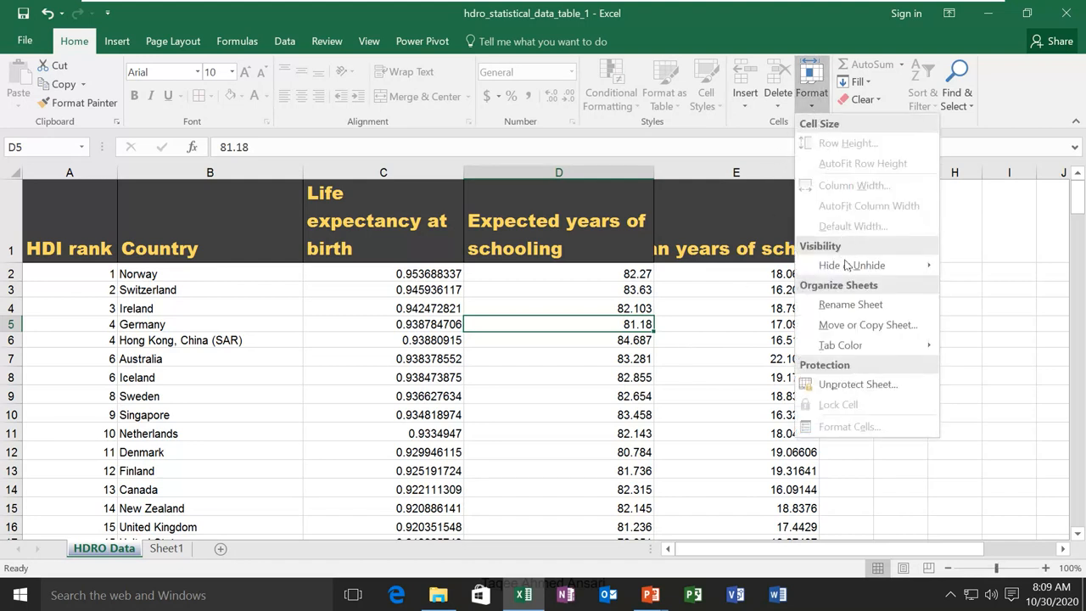
Unprotect the HDRO Data sheet with its password, then select cell D3
left_click(854, 384)
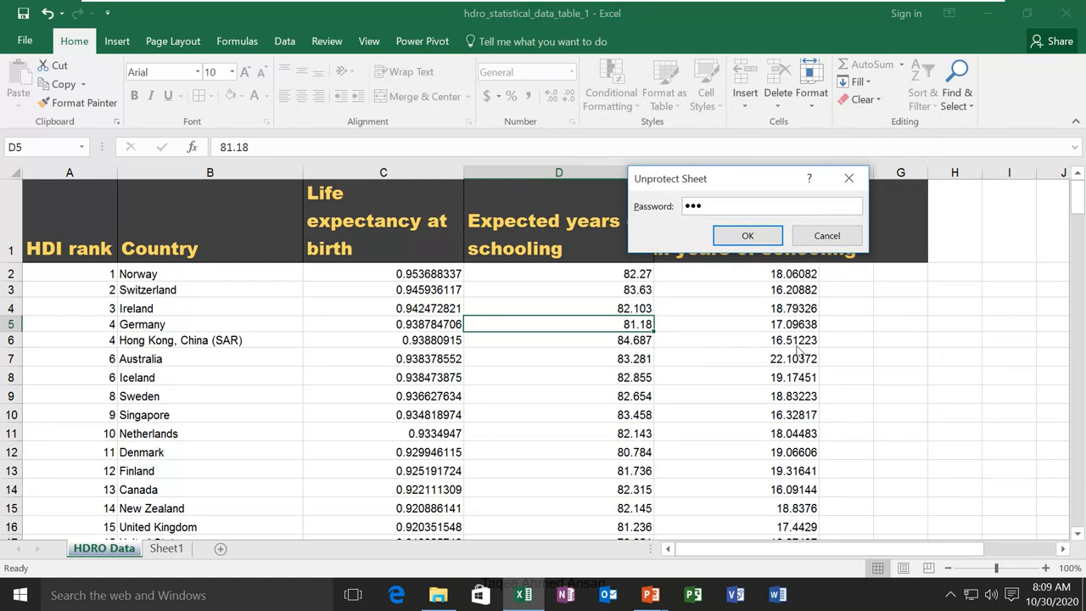
left_click(747, 236)
left_click(727, 310)
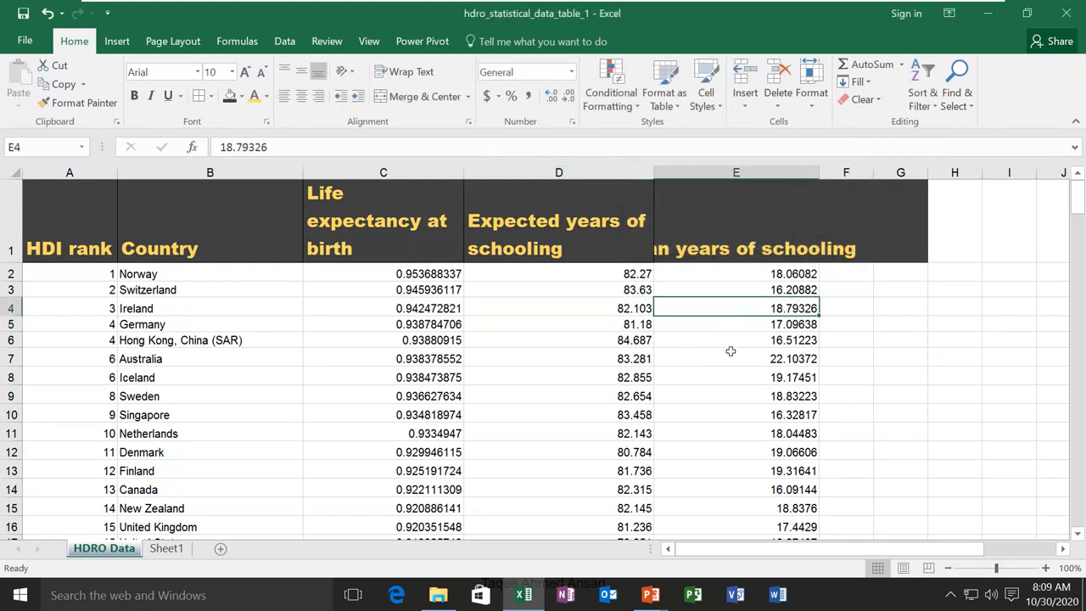
left_click(594, 375)
left_click(599, 328)
left_click(598, 288)
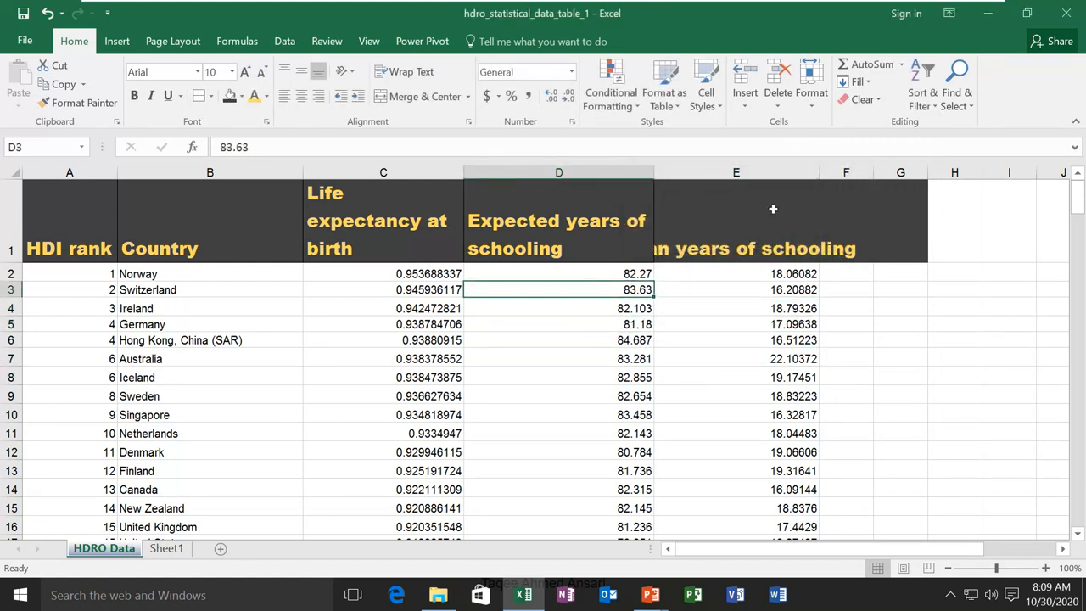
left_click(813, 105)
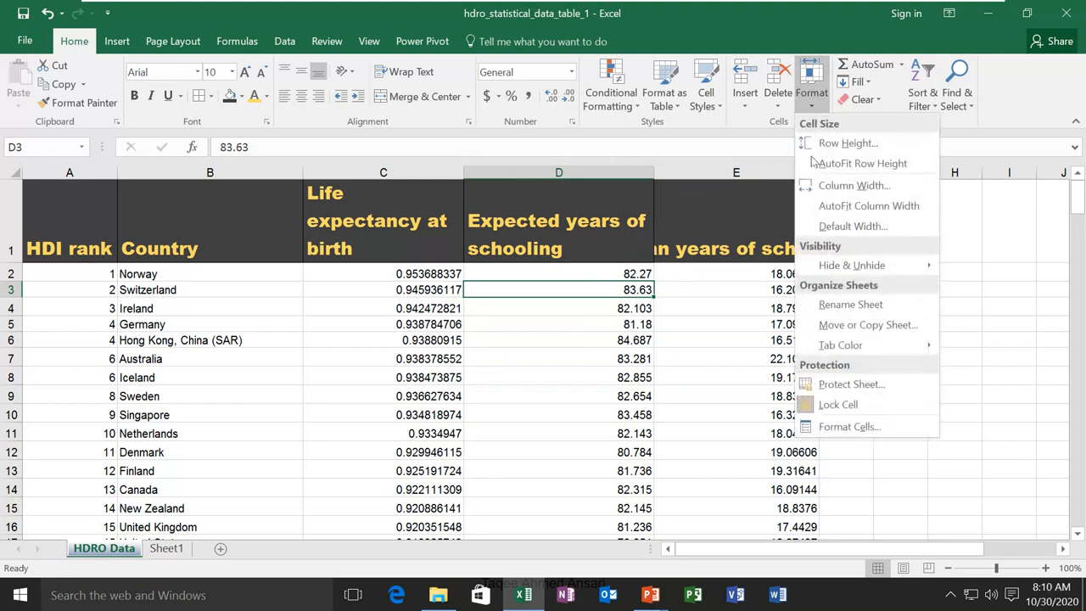
left_click(855, 428)
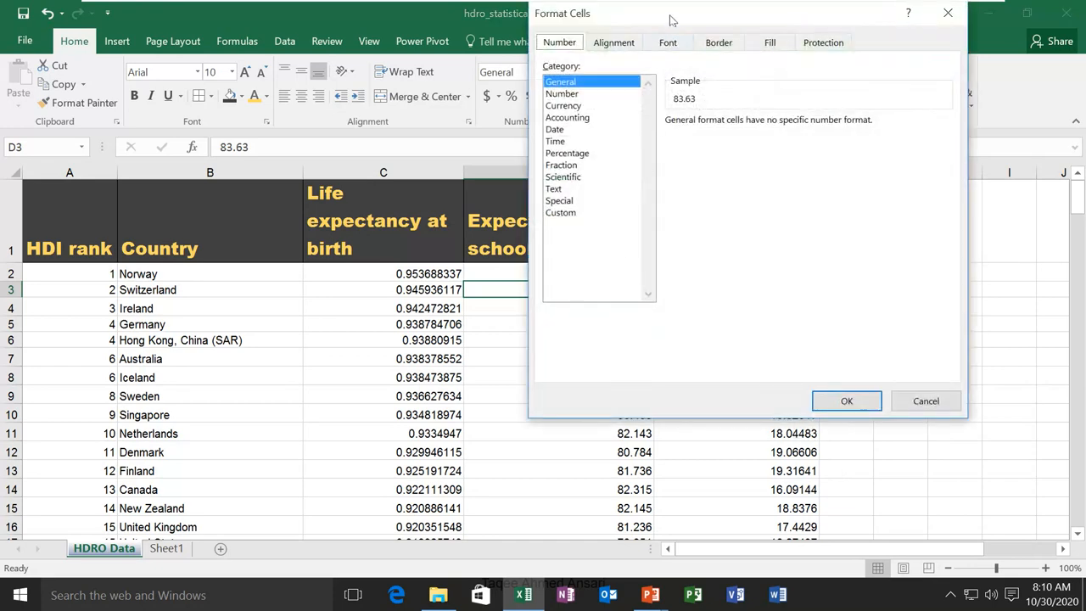
left_click_drag(670, 18, 598, 167)
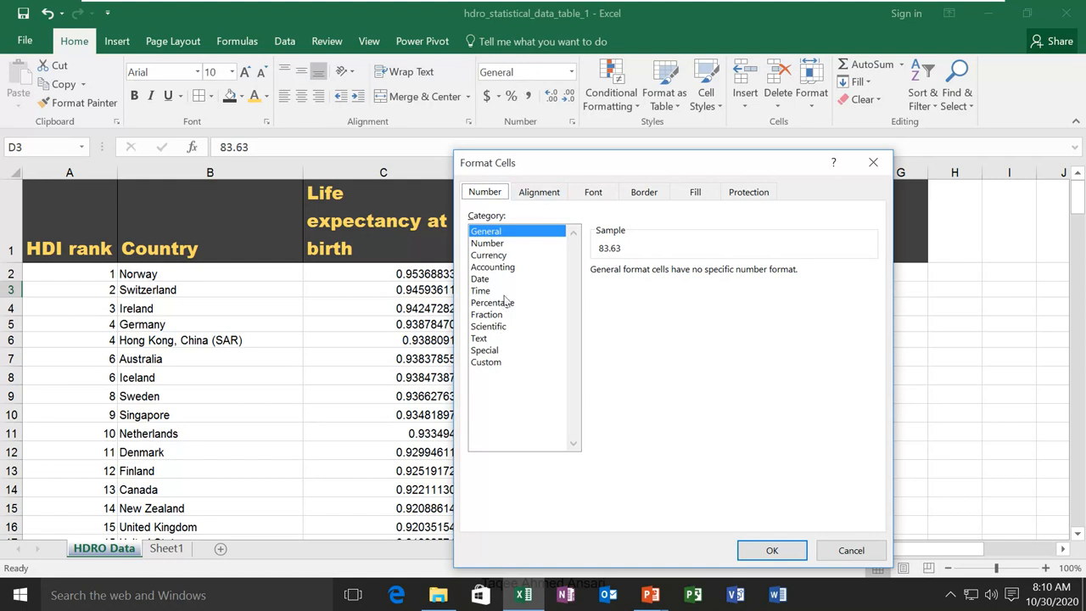
left_click(498, 256)
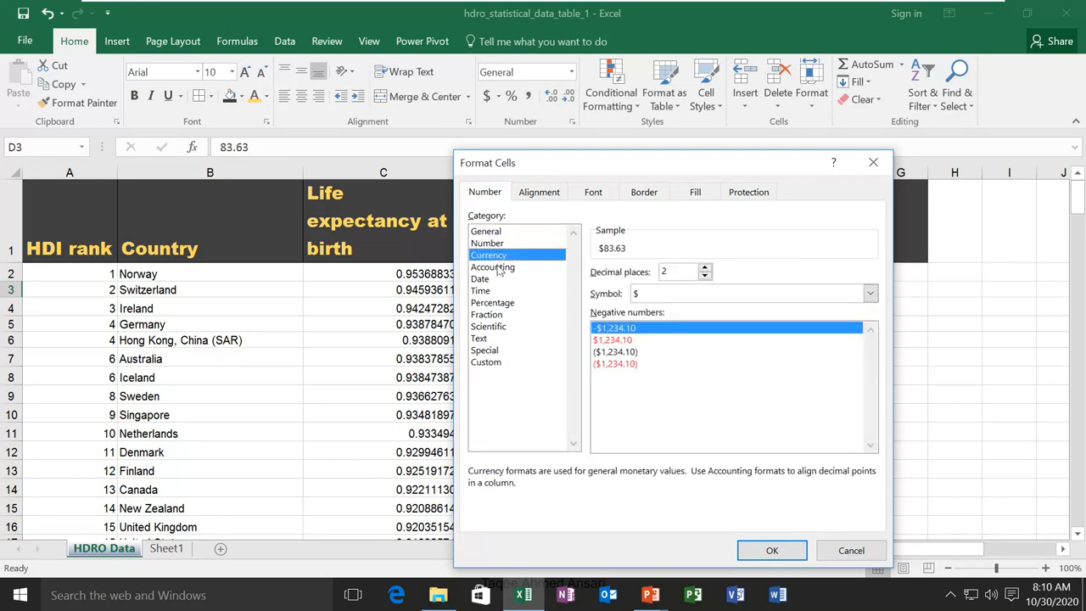
left_click(500, 267)
left_click(499, 245)
left_click(499, 231)
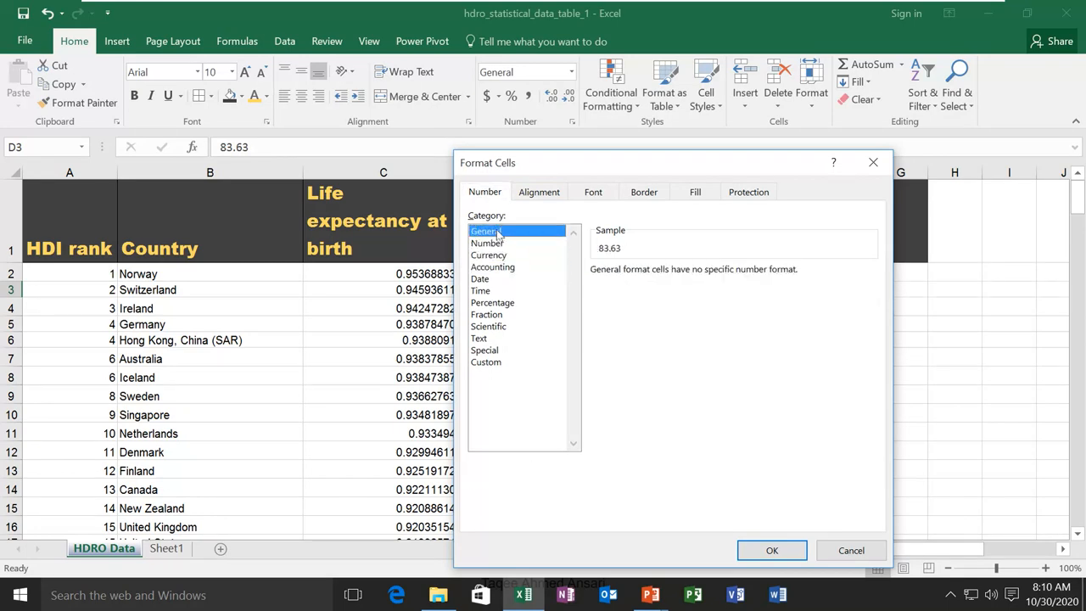
left_click(848, 551)
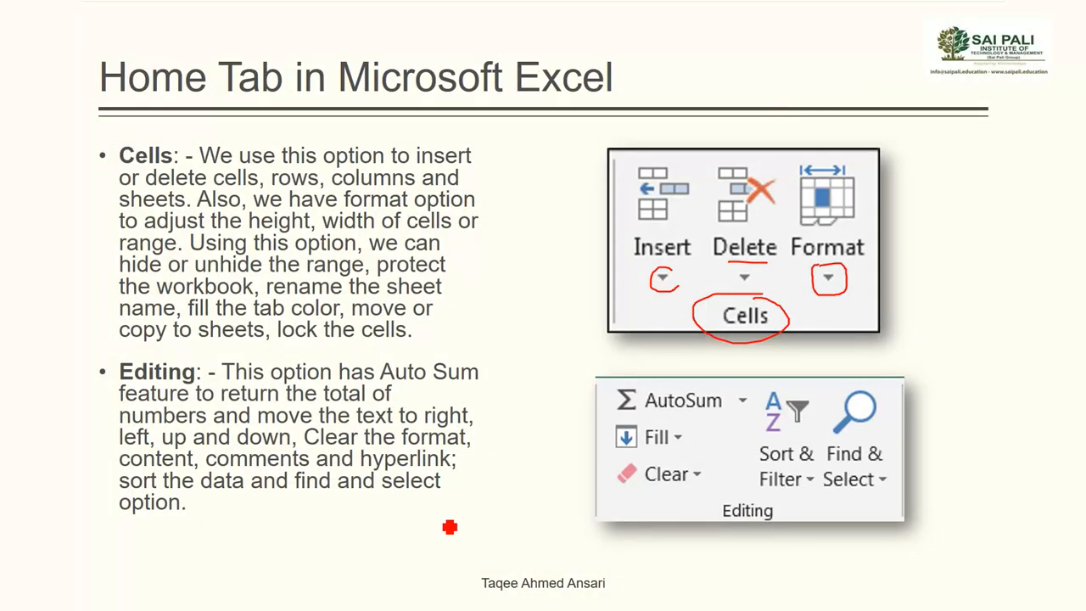
Circle Editing and underline AutoSum, Fill, Clear, Filter and Find & Select in red ink
mouse_move(747, 510)
left_mouse_down()
mouse_move(790, 517)
mouse_move(732, 538)
mouse_move(727, 512)
mouse_move(740, 501)
left_mouse_up()
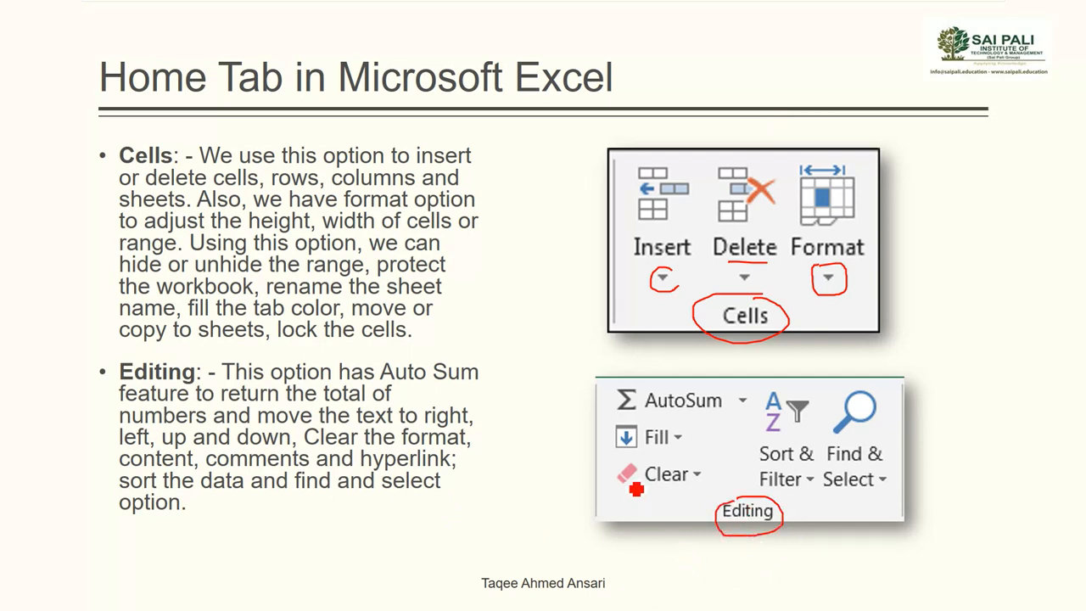
left_click_drag(657, 426, 721, 426)
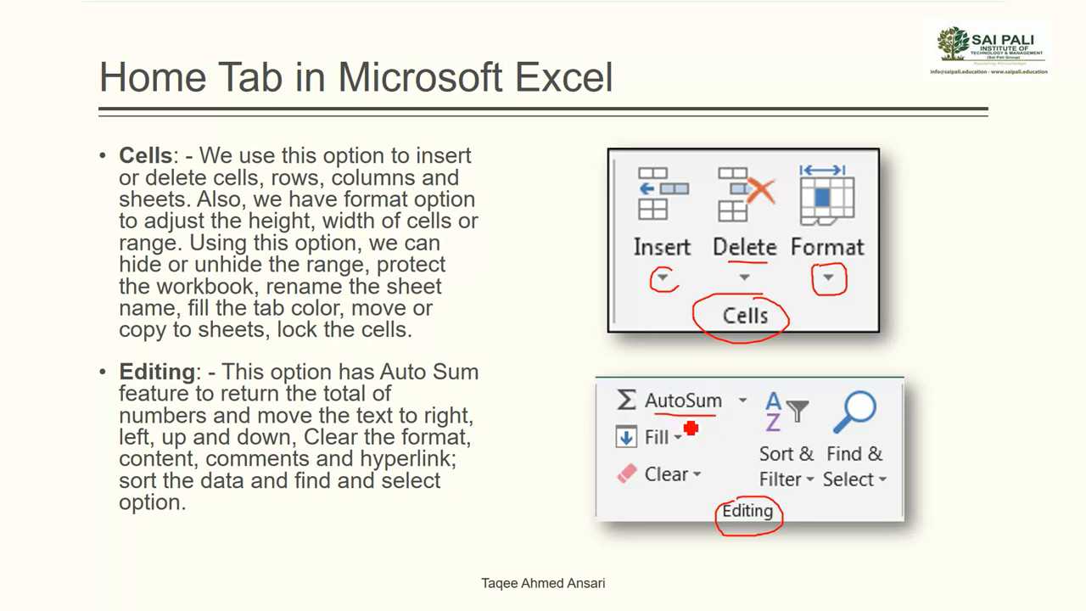
left_click_drag(653, 454, 692, 448)
left_click_drag(626, 493, 693, 493)
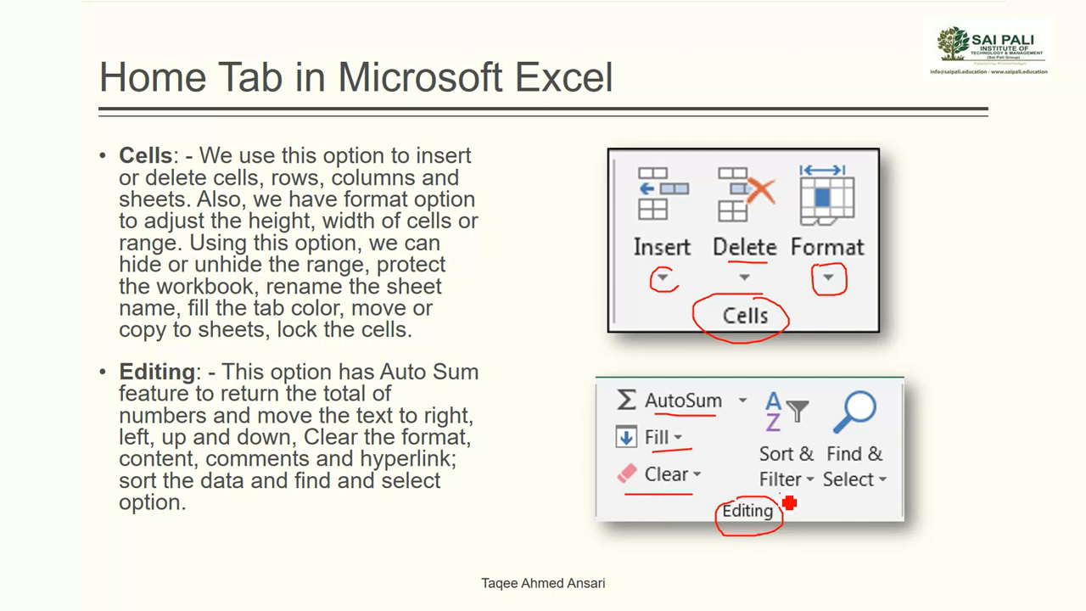
left_click_drag(779, 490, 803, 491)
left_click_drag(893, 460, 936, 430)
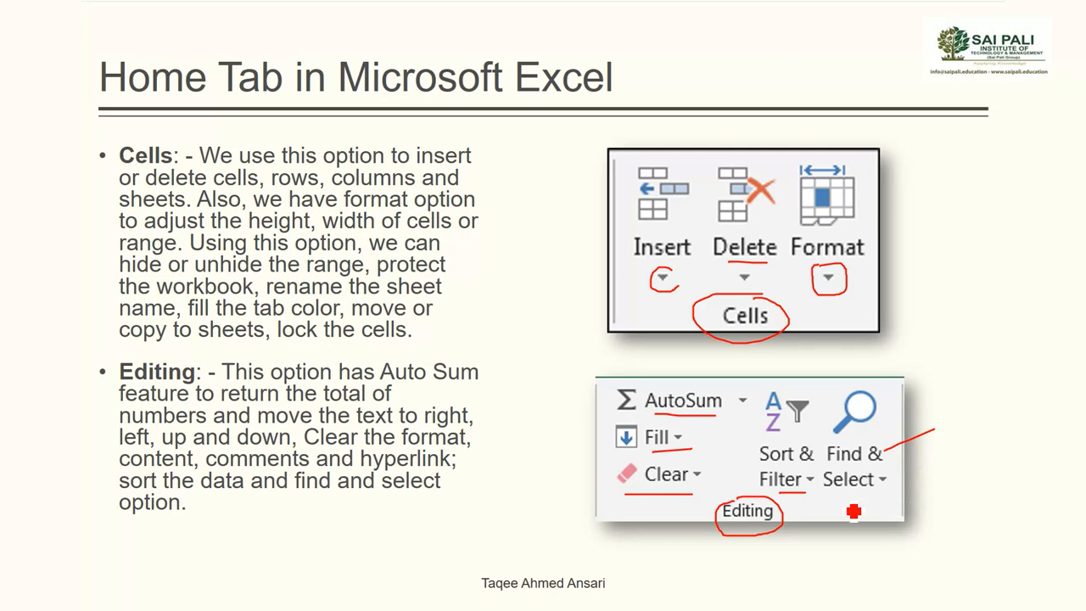
left_click_drag(843, 501, 903, 501)
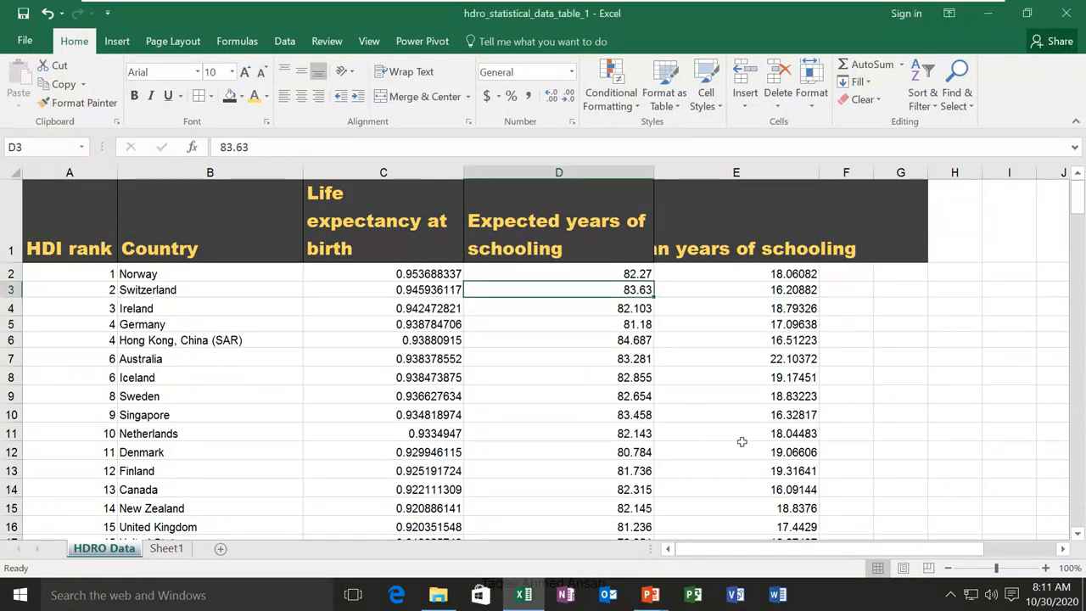
Enter =MAX(D2:D190) in D191 via AutoSum Max, giving 84.69
scroll(850, 417, "down", 20)
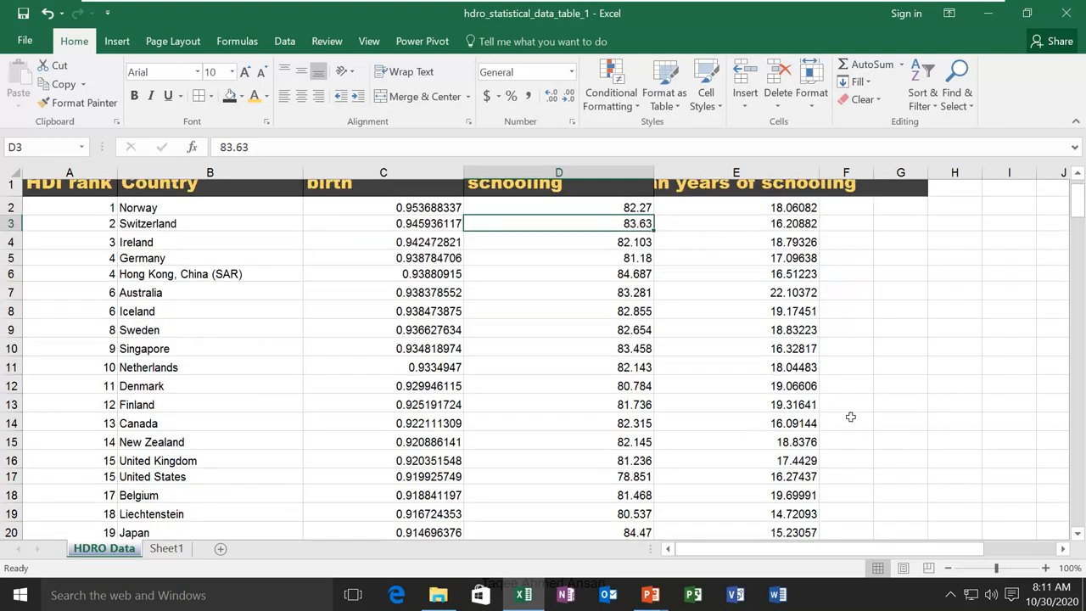
scroll(851, 417, "down", 16)
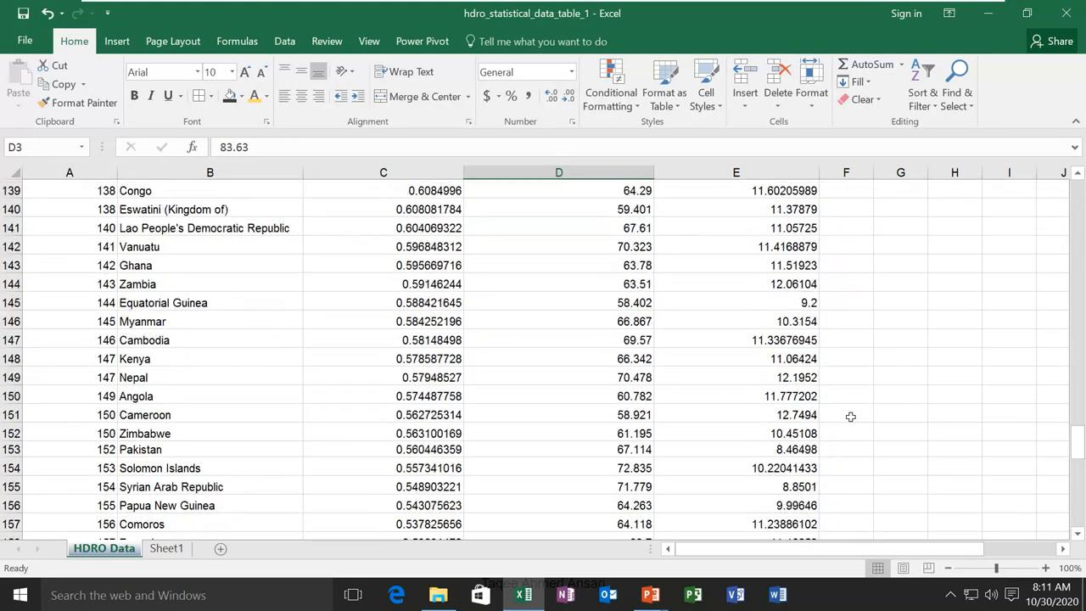
scroll(851, 416, "down", 20)
scroll(851, 417, "up", 9)
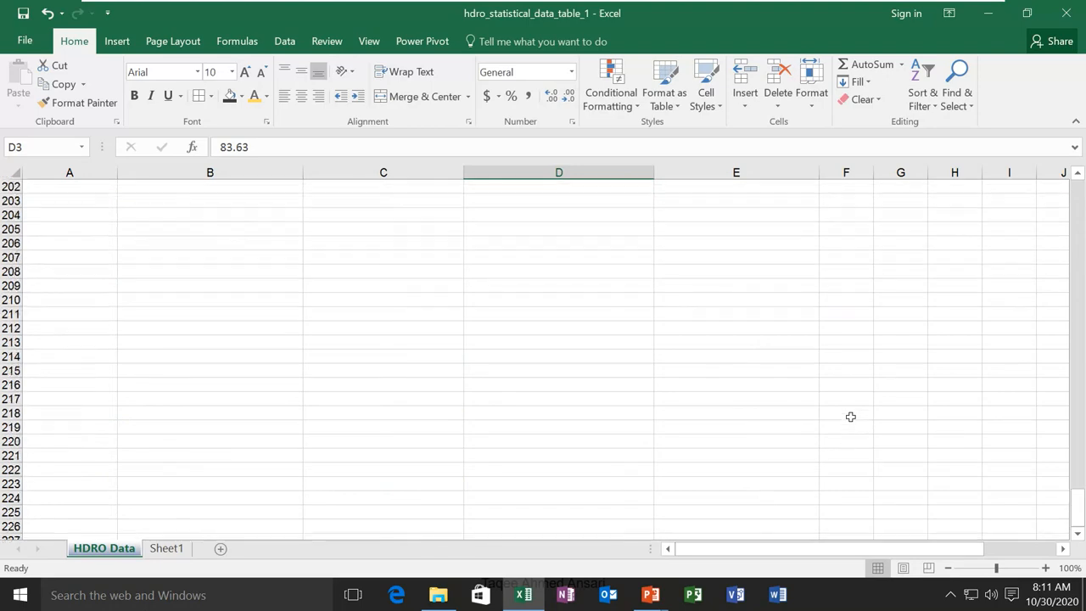
scroll(850, 417, "up", 6)
scroll(844, 418, "down", 2)
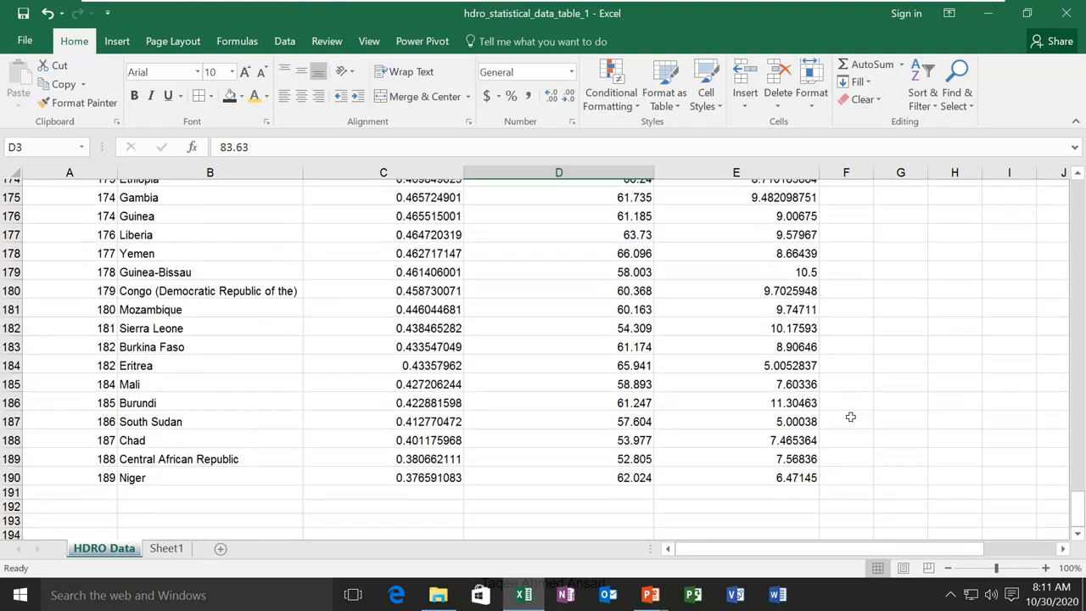
left_click(611, 428)
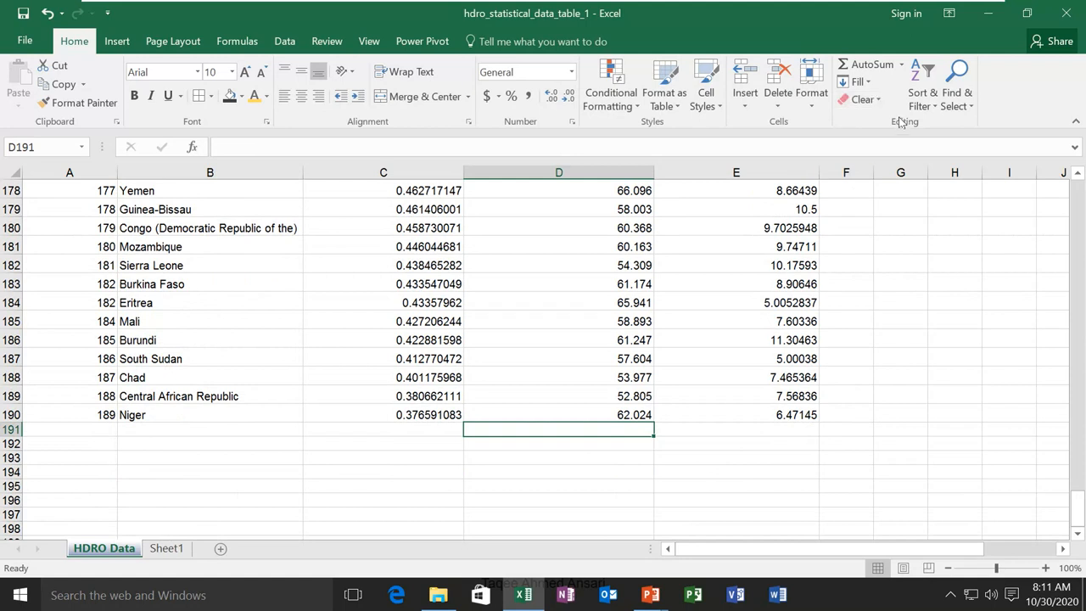
left_click(902, 66)
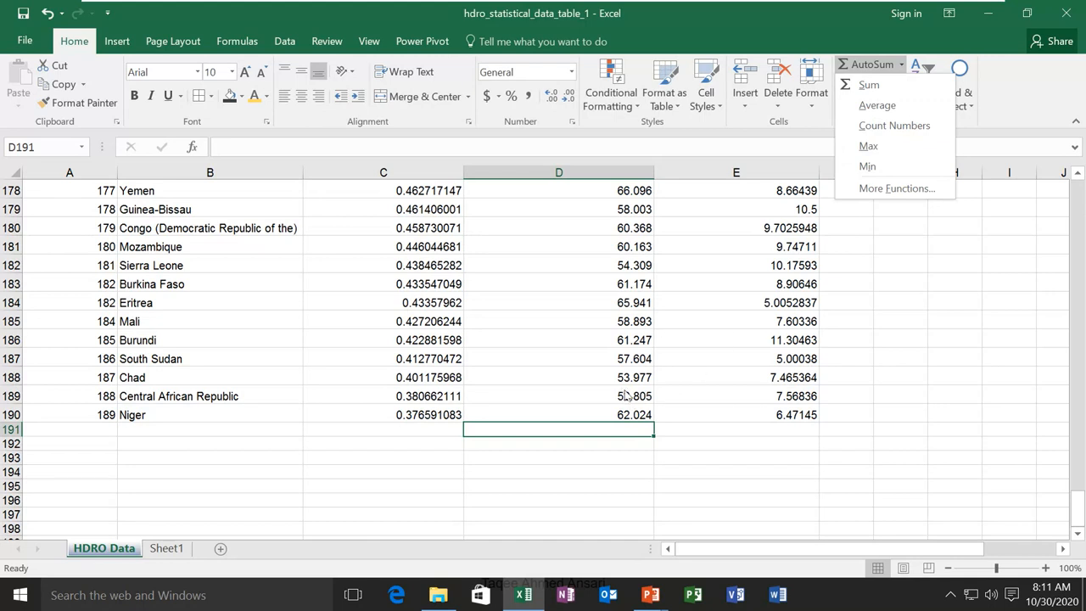
left_click(870, 147)
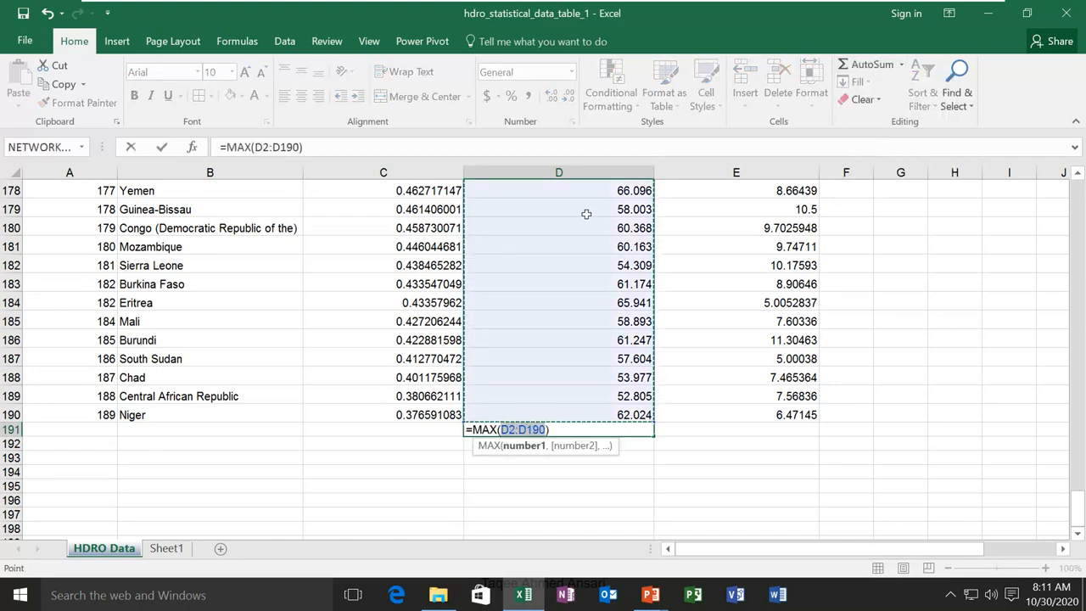
scroll(586, 231, "up", 12)
scroll(586, 231, "down", 2)
scroll(585, 231, "down", 18)
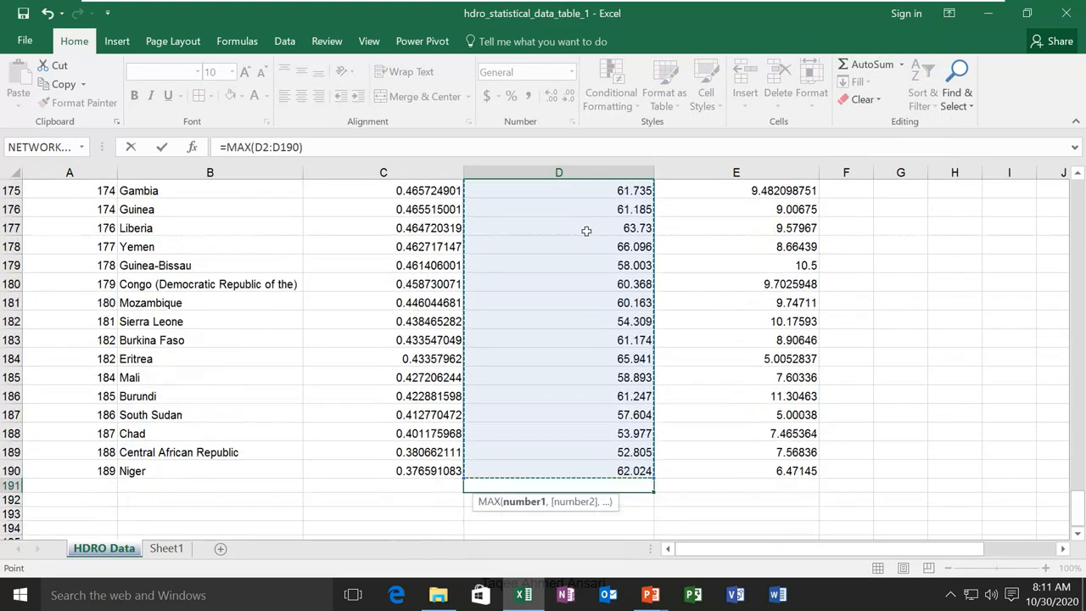
scroll(586, 245, "up", 7)
scroll(586, 251, "up", 1)
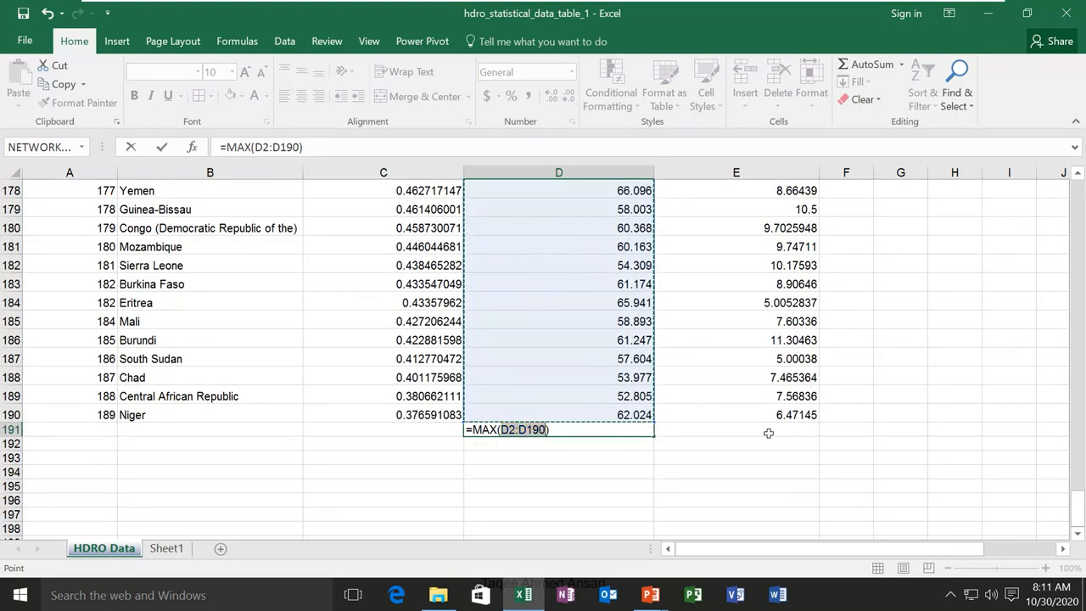
key("Return")
left_click(615, 430)
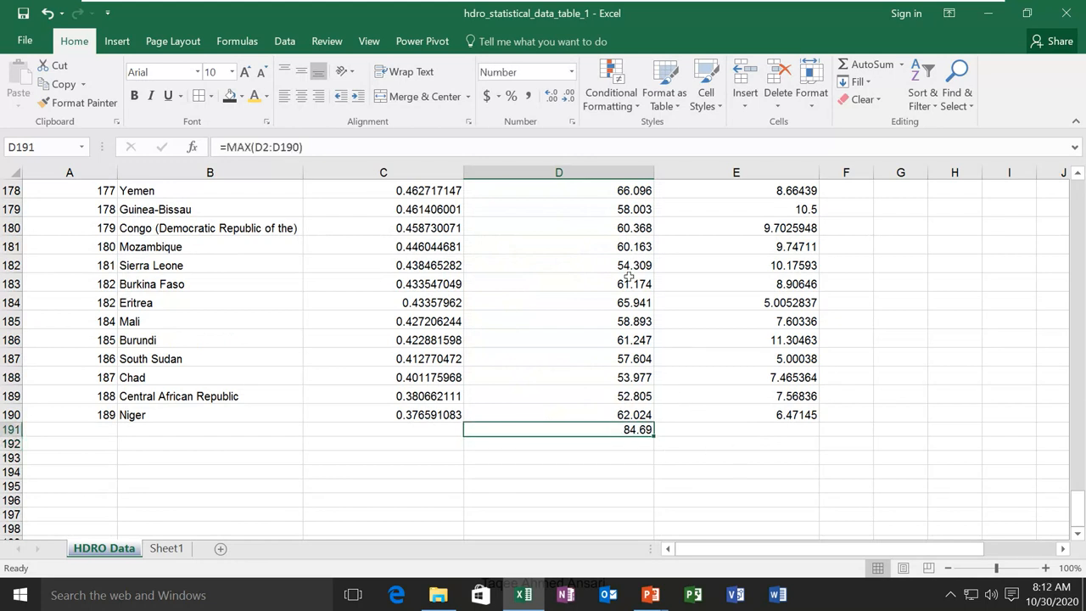
left_click(781, 433)
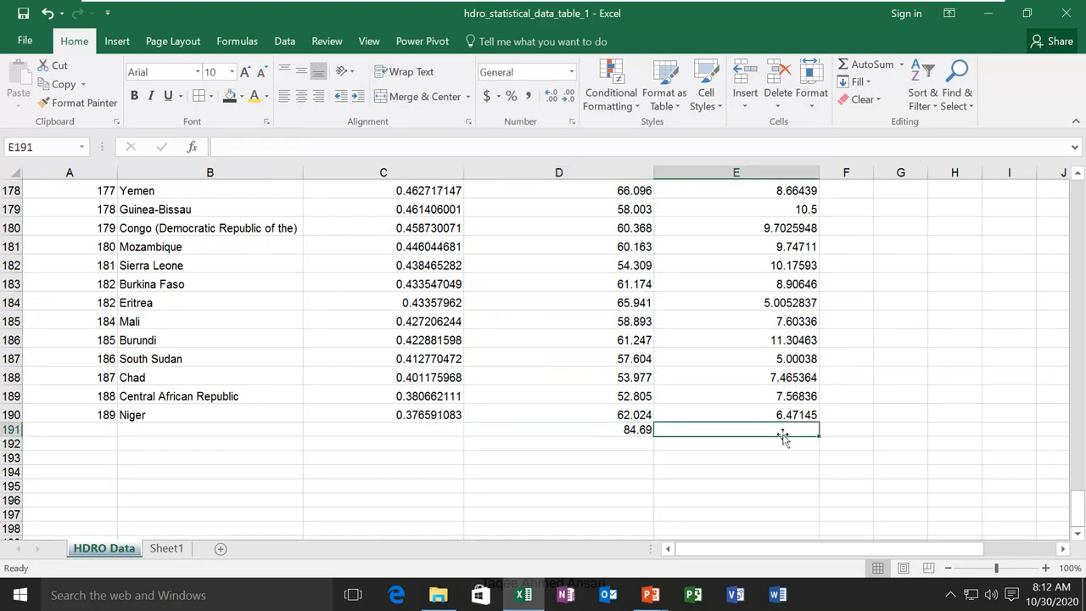
Enter =SUM(E2:E190) in E191 via AutoSum, totalling 2500.38463
left_click(902, 65)
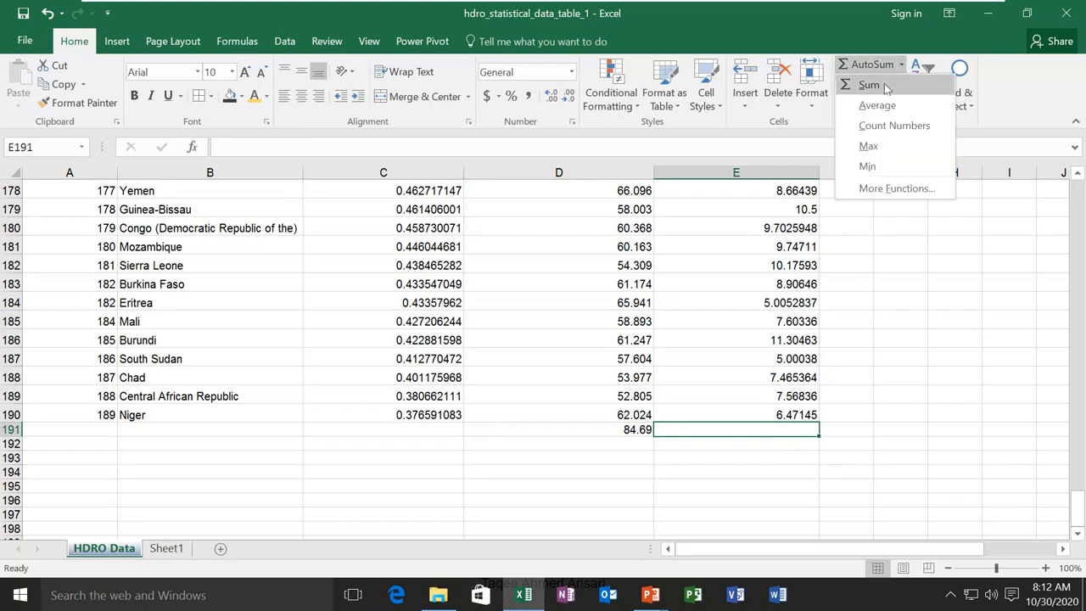
left_click(870, 84)
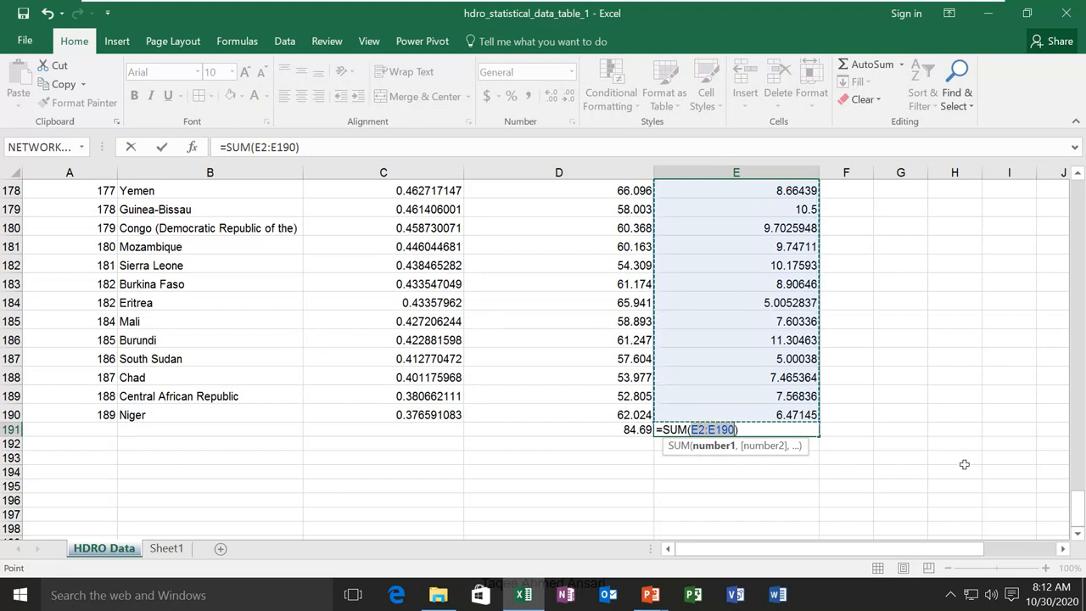
key("Return")
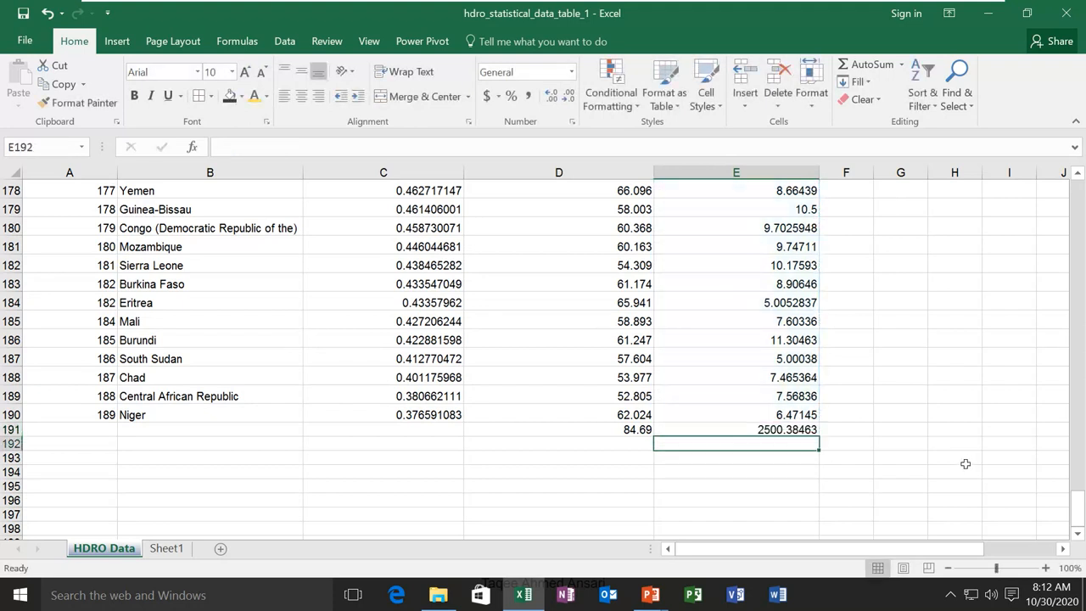
left_click(710, 429)
left_click(627, 430)
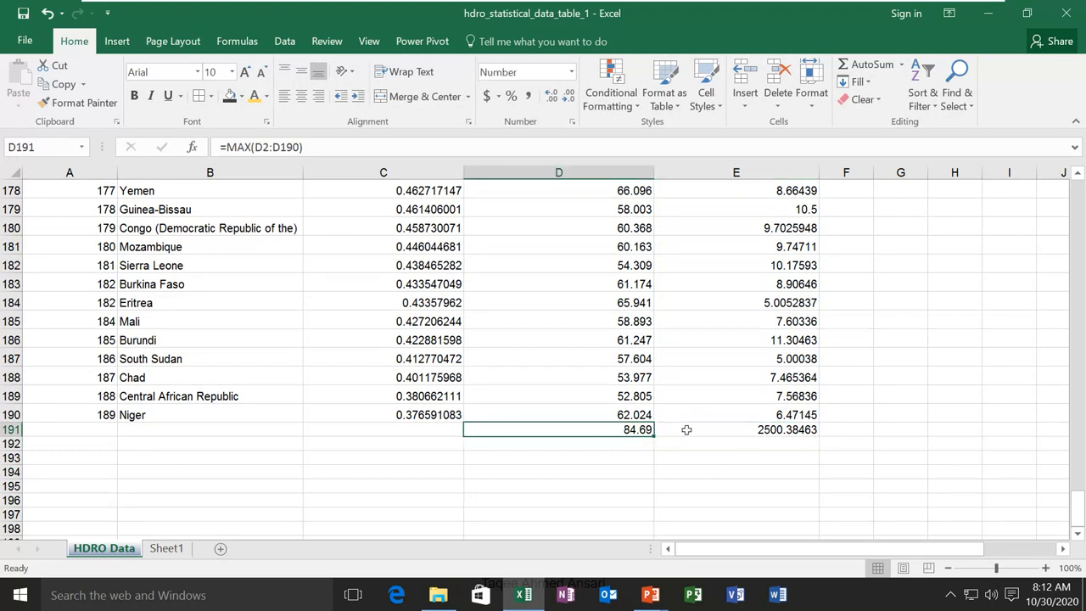
left_click(711, 429)
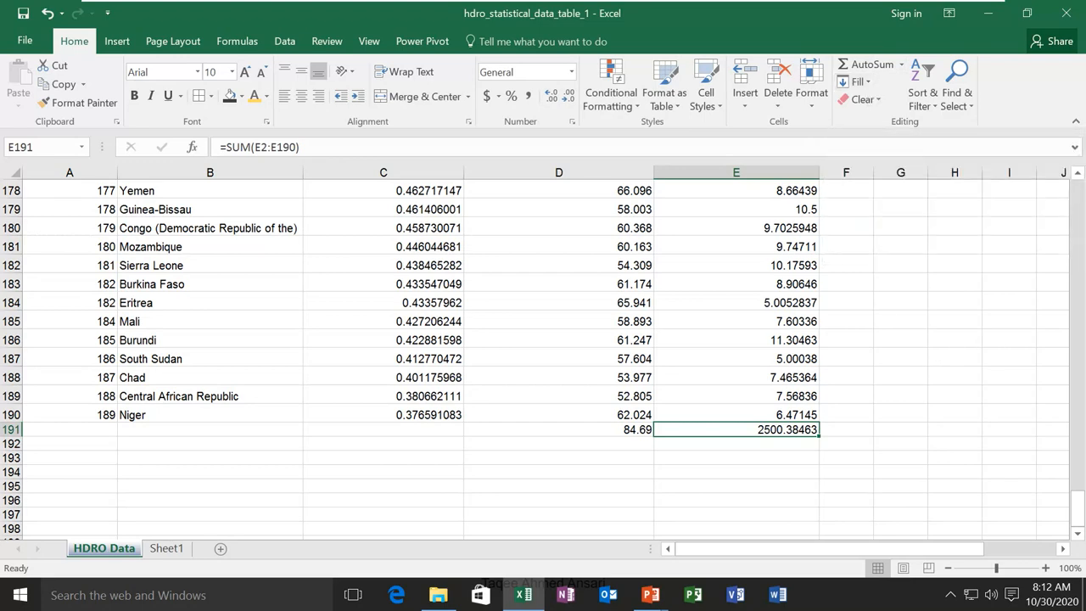
scroll(1014, 344, "up", 2)
scroll(1005, 347, "down", 2)
scroll(1006, 348, "up", 10)
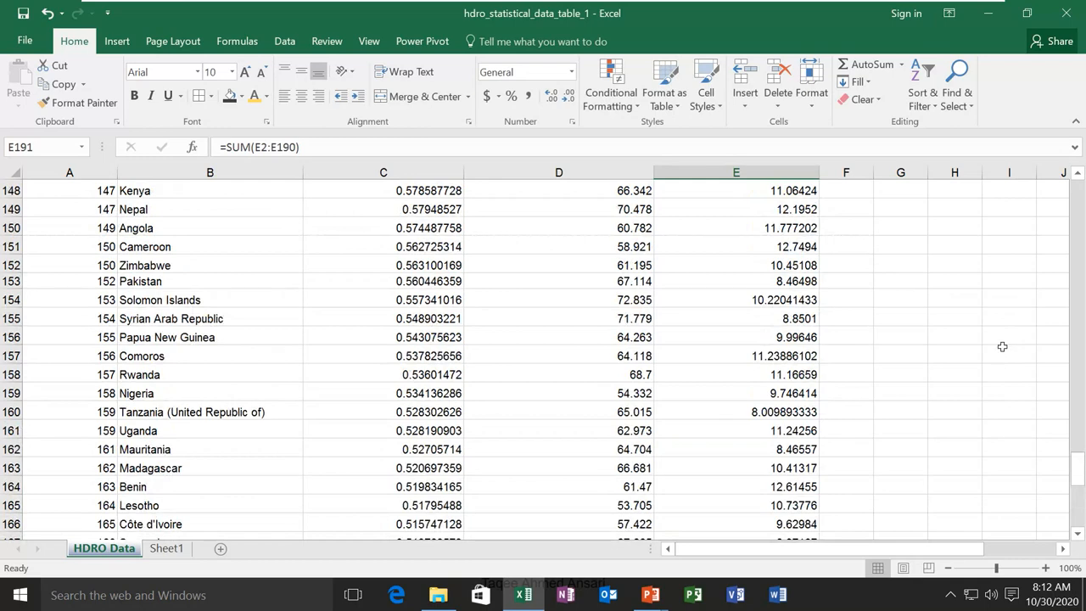
scroll(1002, 346, "up", 20)
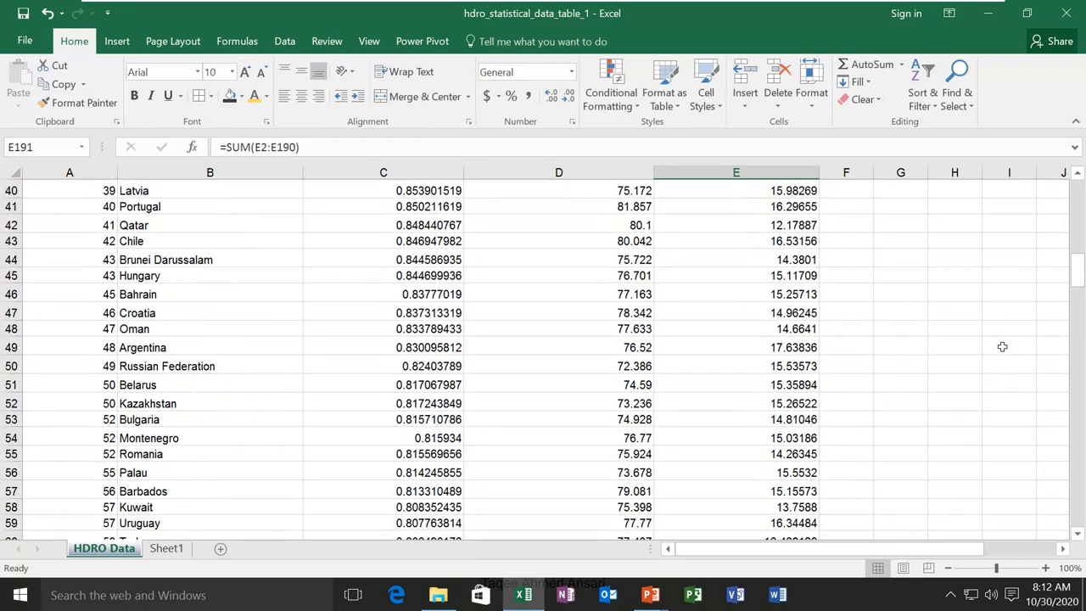
scroll(1002, 346, "up", 13)
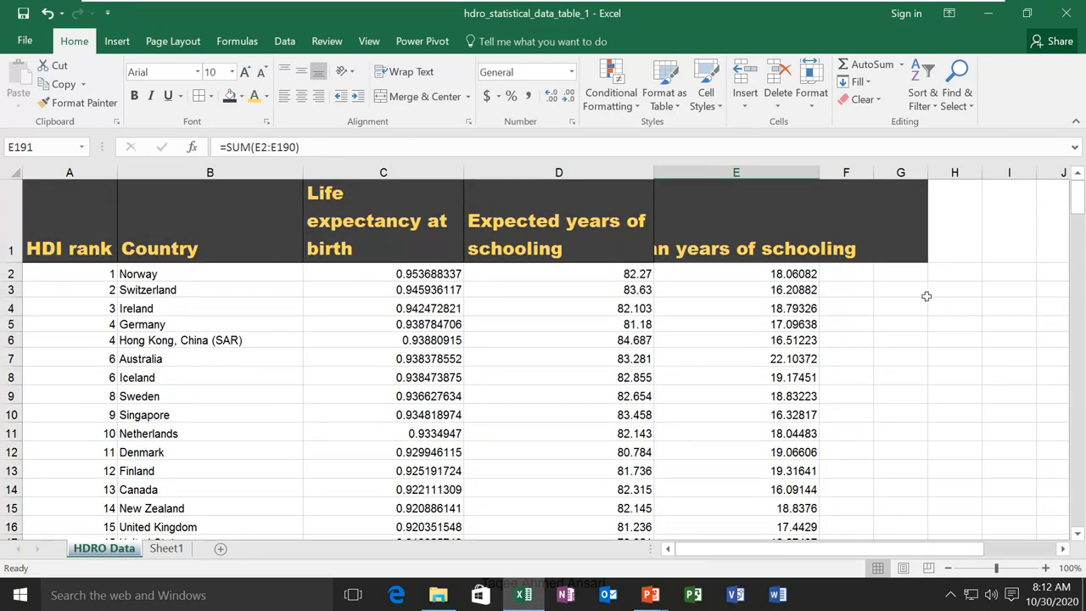
Enter the value 1 in cell G3
left_click(914, 290)
type("1")
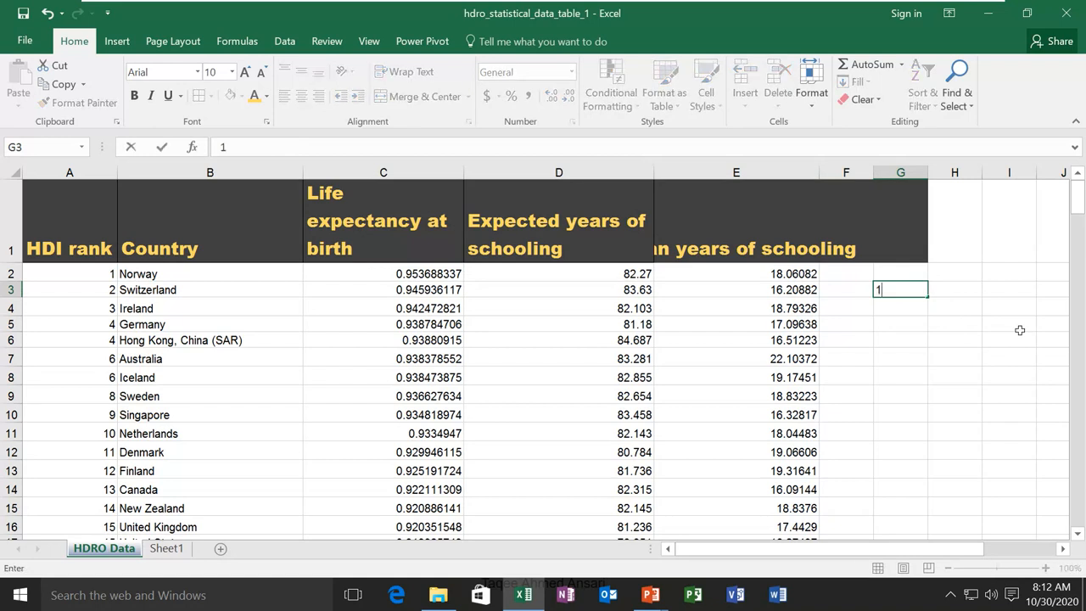
left_click(932, 294)
left_click(908, 289)
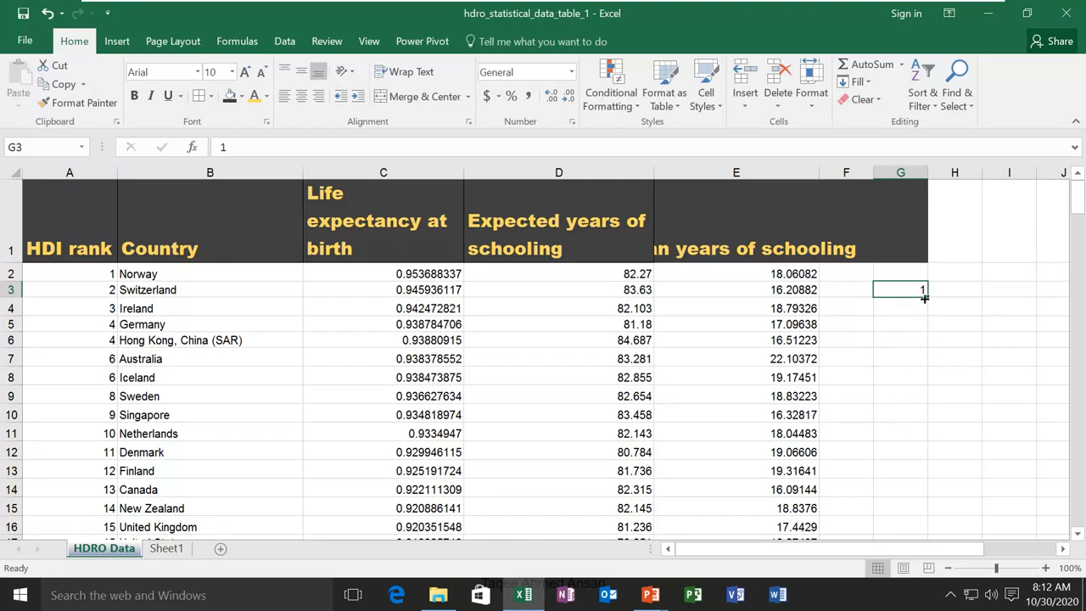
Fill the 1 down column G, then undo the fill
left_click_drag(925, 295, 926, 441)
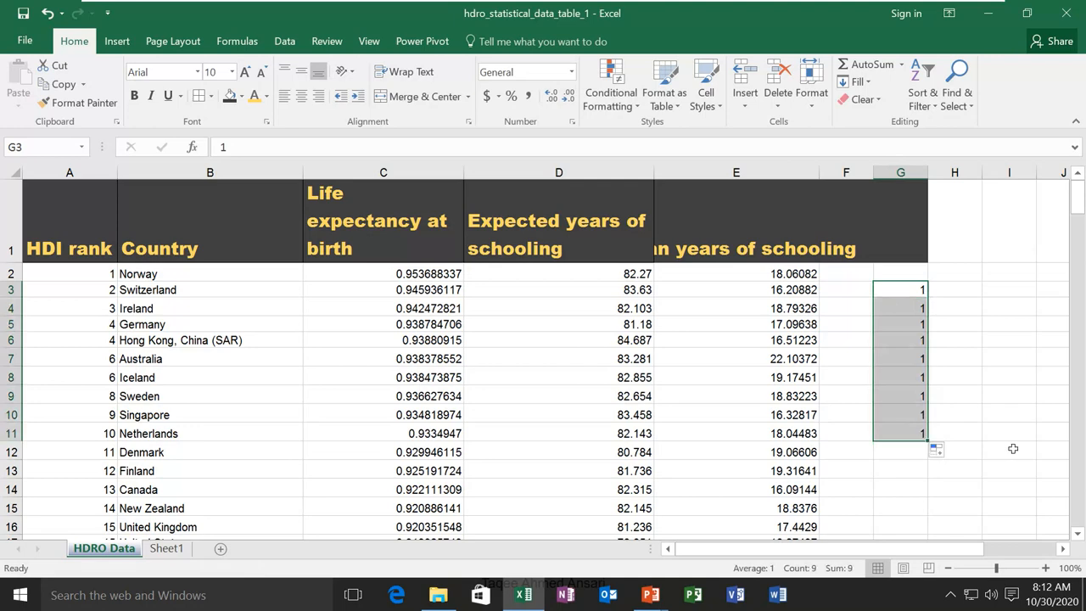
key("ctrl+a")
left_click(901, 364)
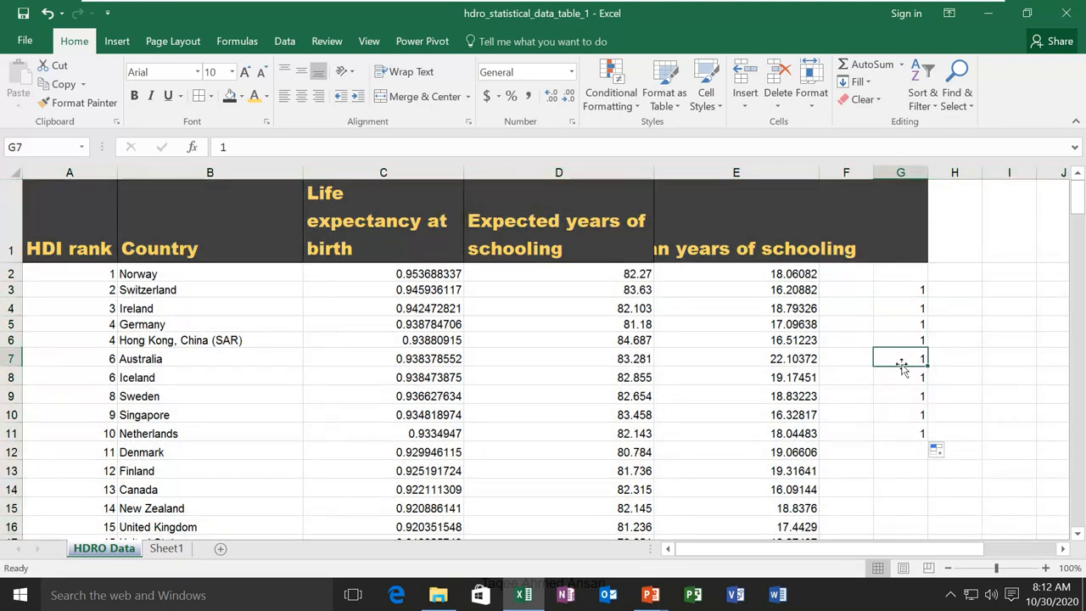
key("ctrl+z")
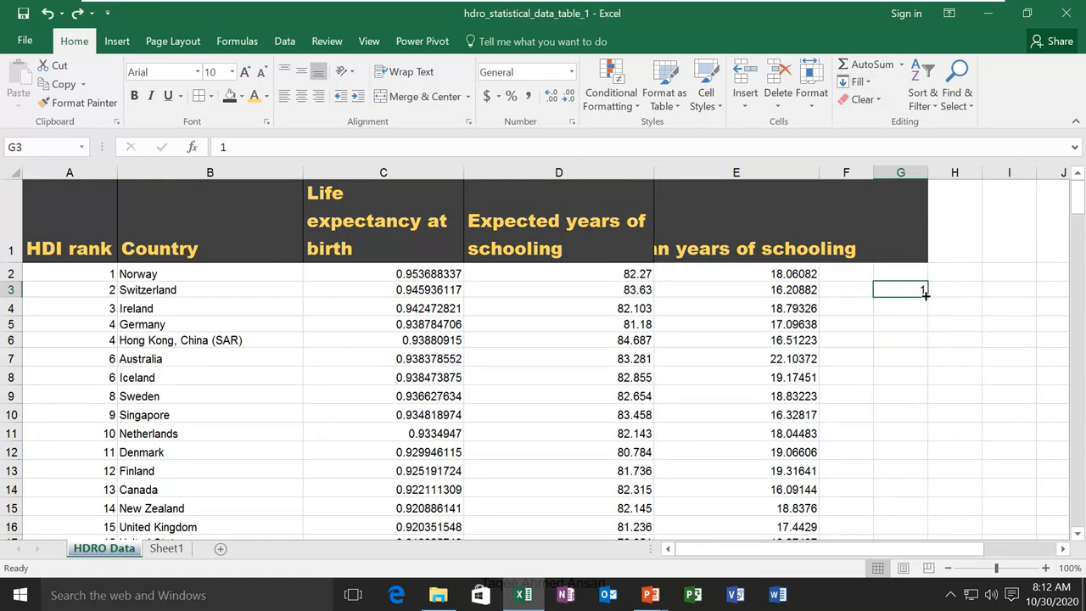
Fill the value 1 down column G from G3 through G11
left_click_drag(905, 288, 899, 435)
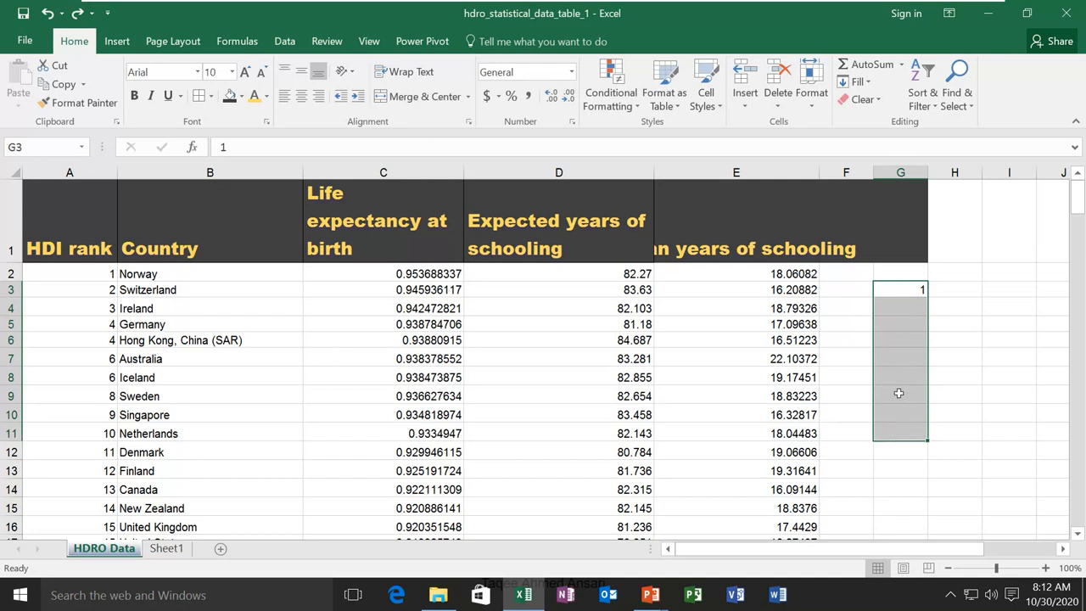
left_click(867, 82)
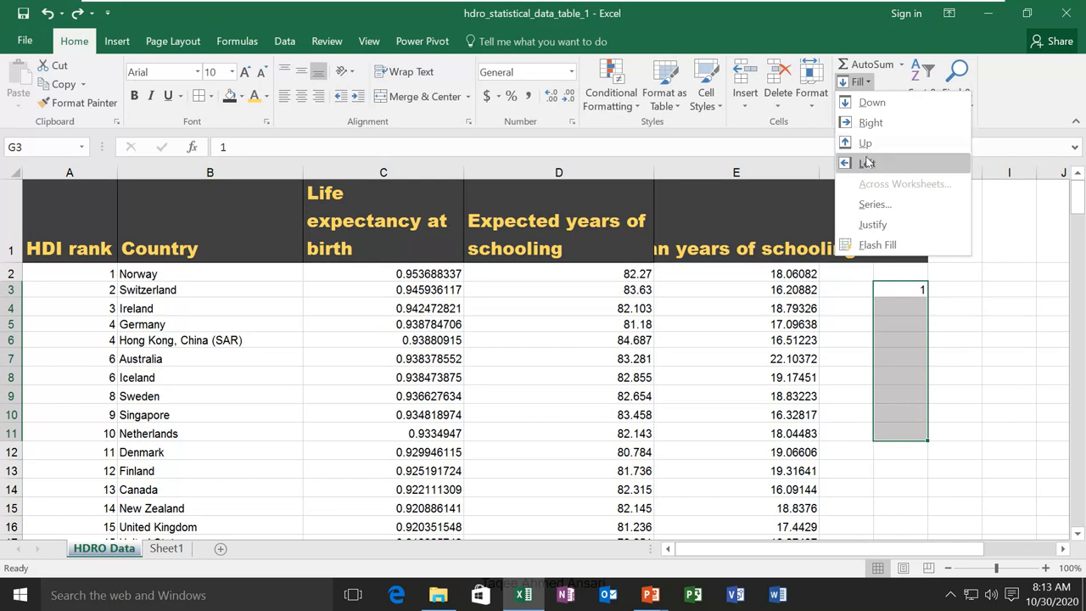
left_click(867, 104)
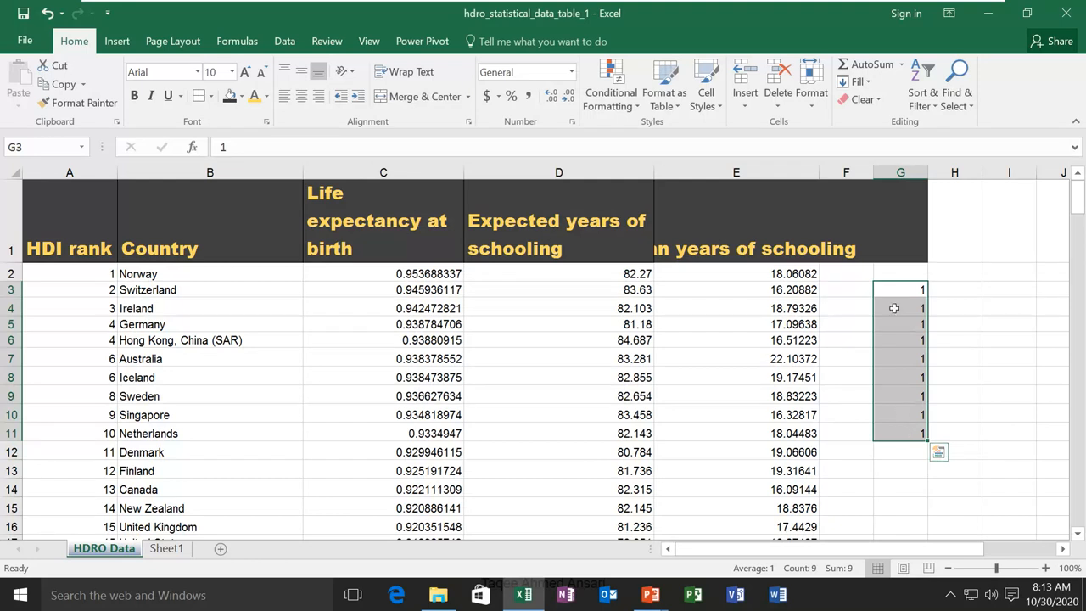
Open and close Quick Analysis for G3:G11, then undo the fill so only G3 holds 1
left_click(938, 454)
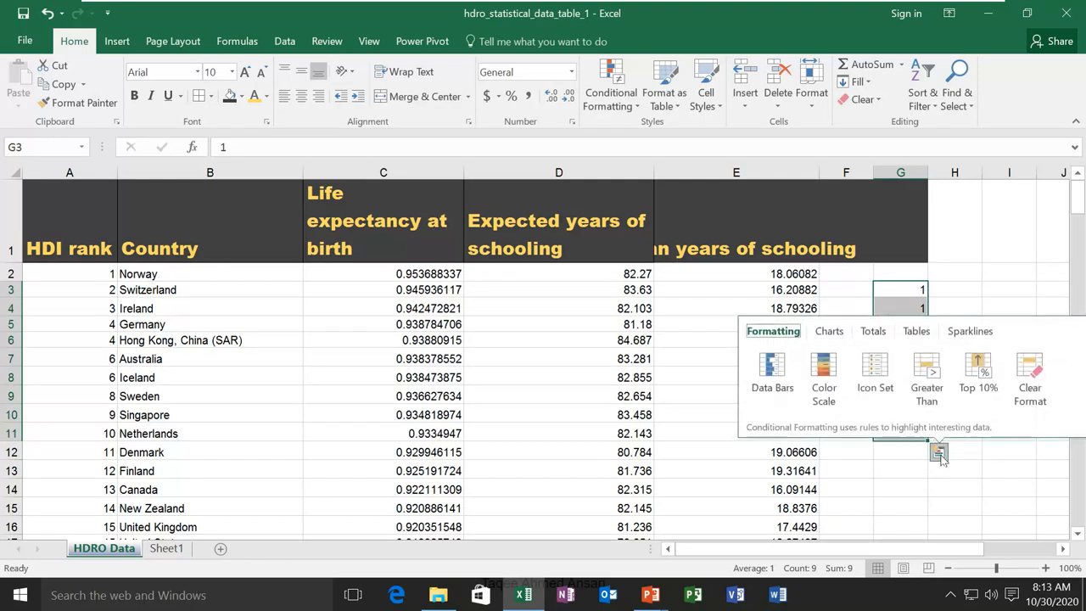
left_click(901, 450)
left_click(903, 432)
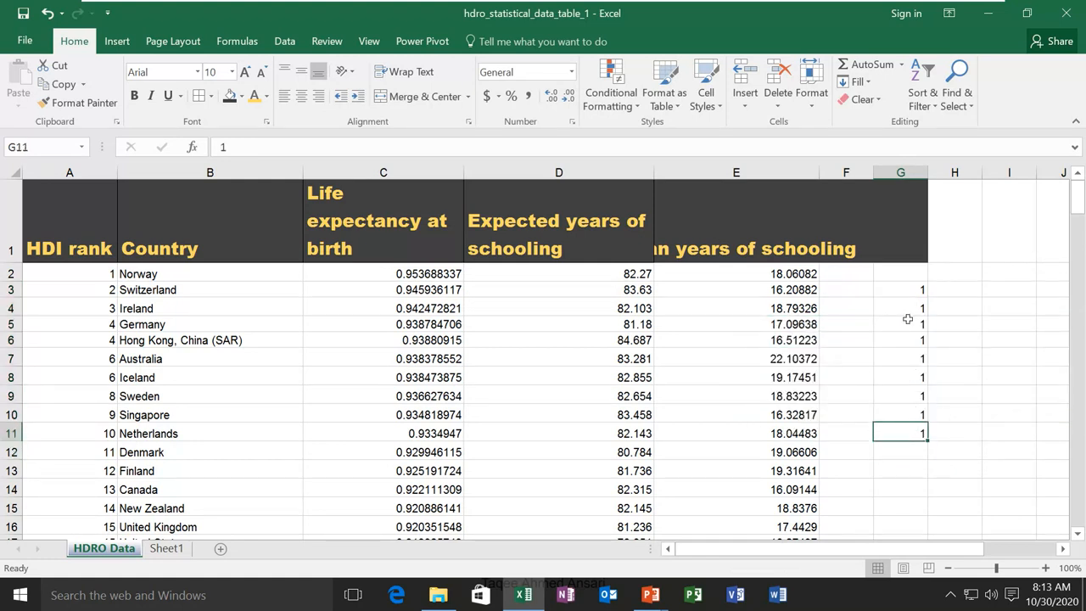
key("ctrl+z")
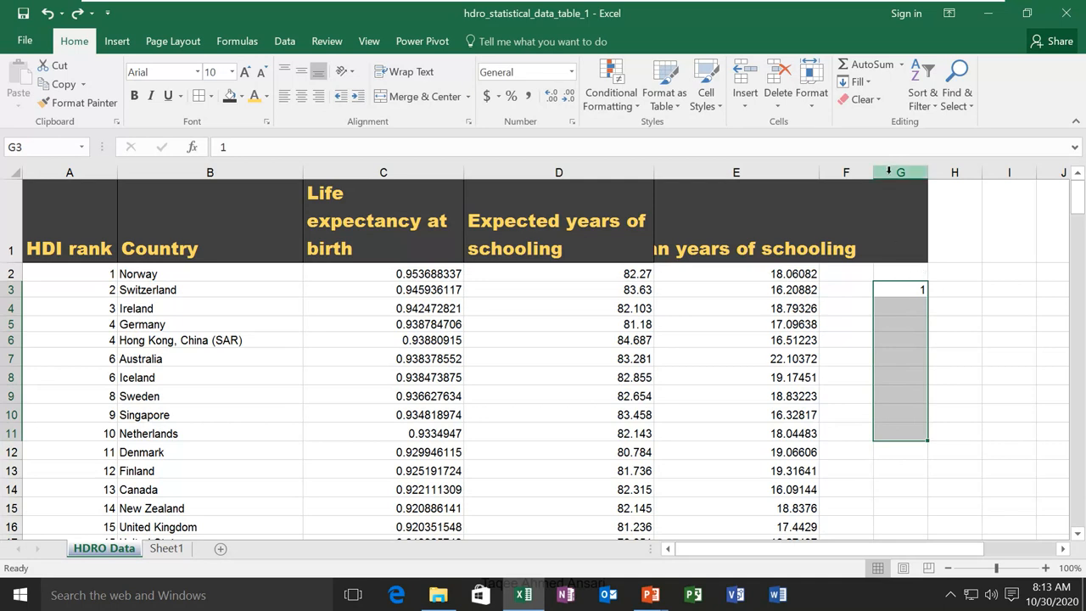
left_click(869, 83)
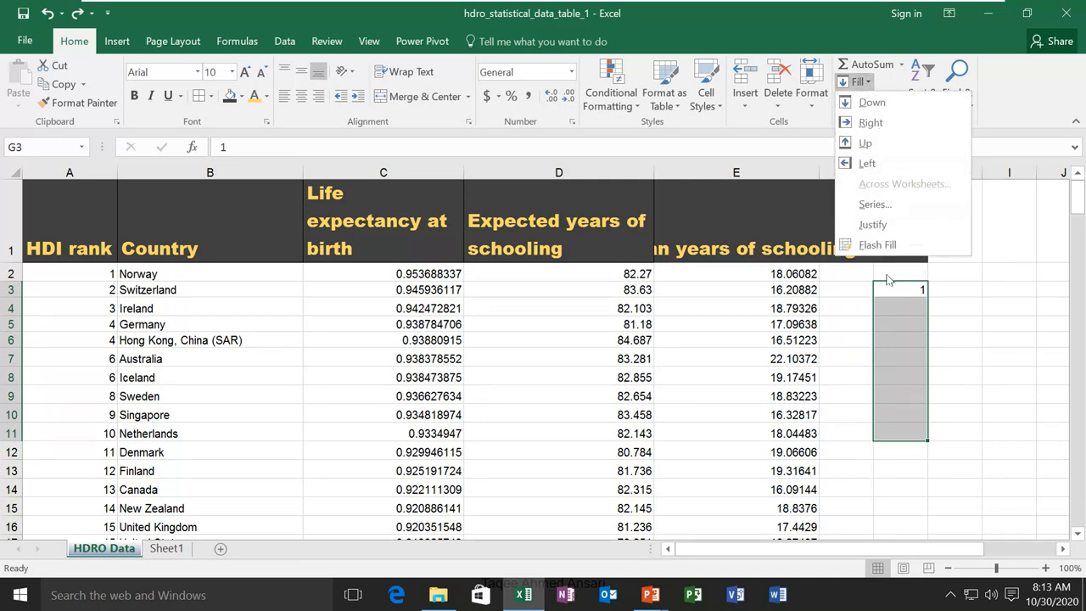
left_click(877, 204)
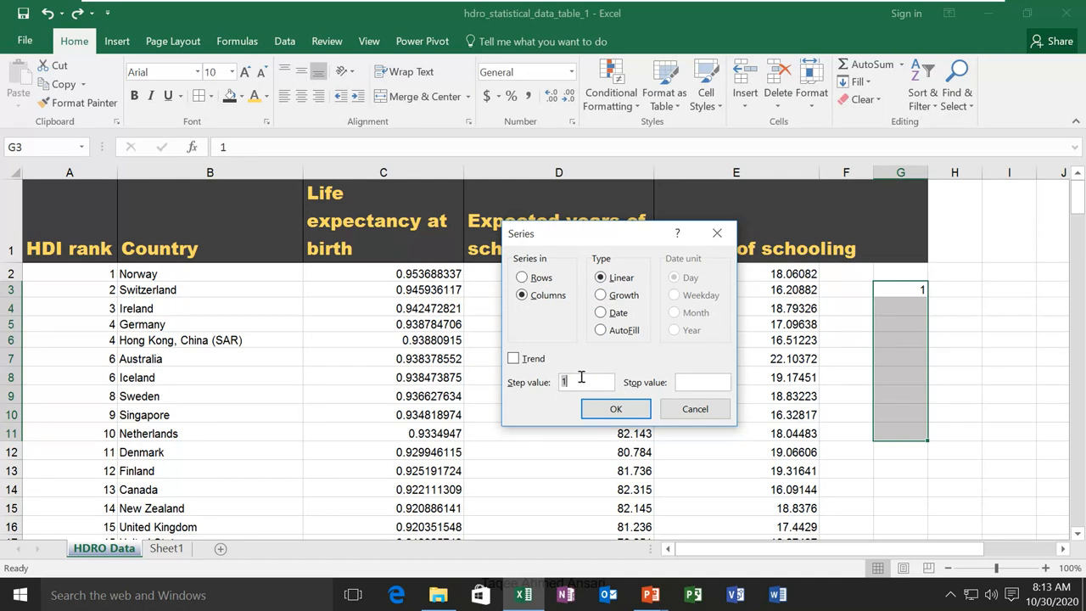
left_click(612, 409)
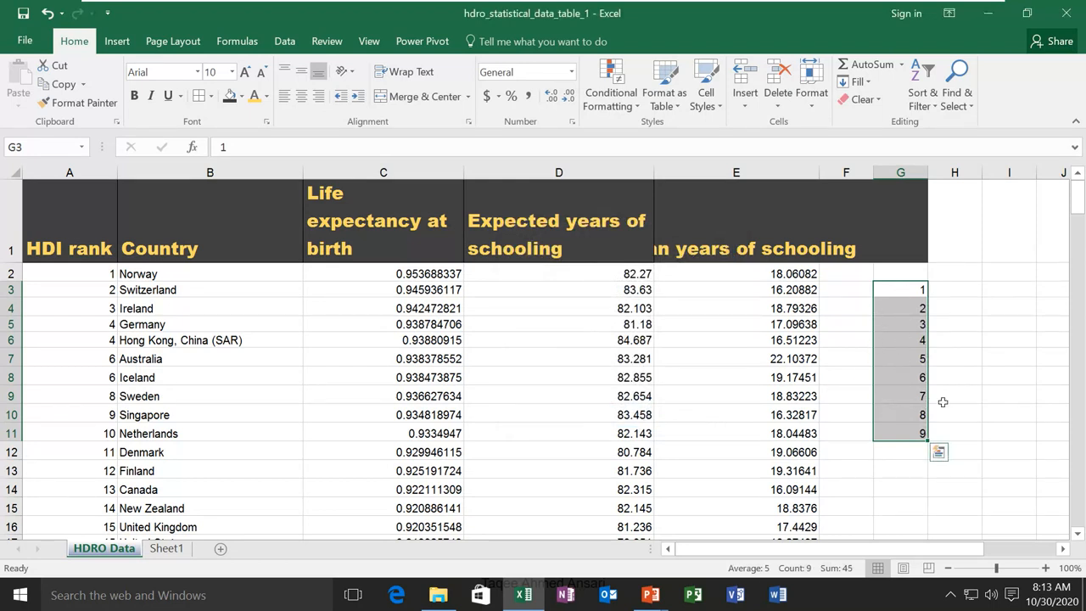
key("ctrl+z")
left_click(896, 286)
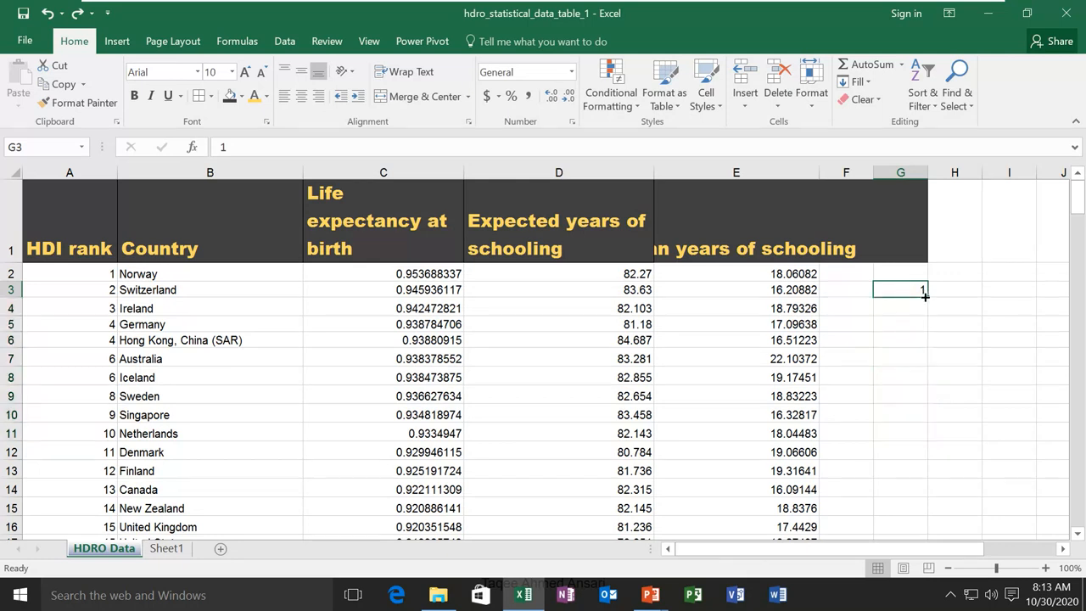
left_click_drag(924, 295, 919, 436)
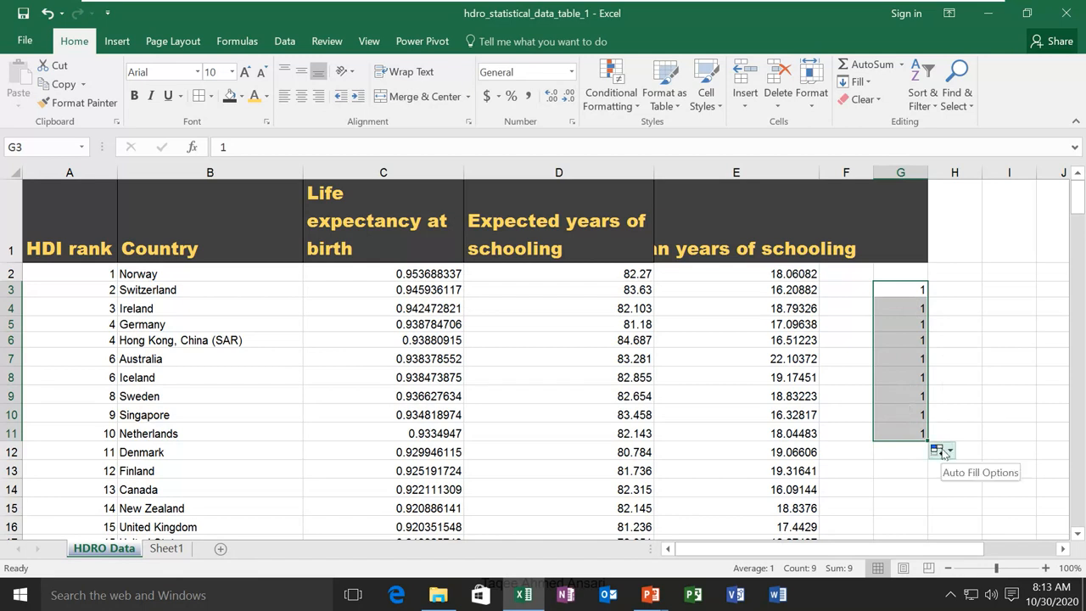
left_click(951, 454)
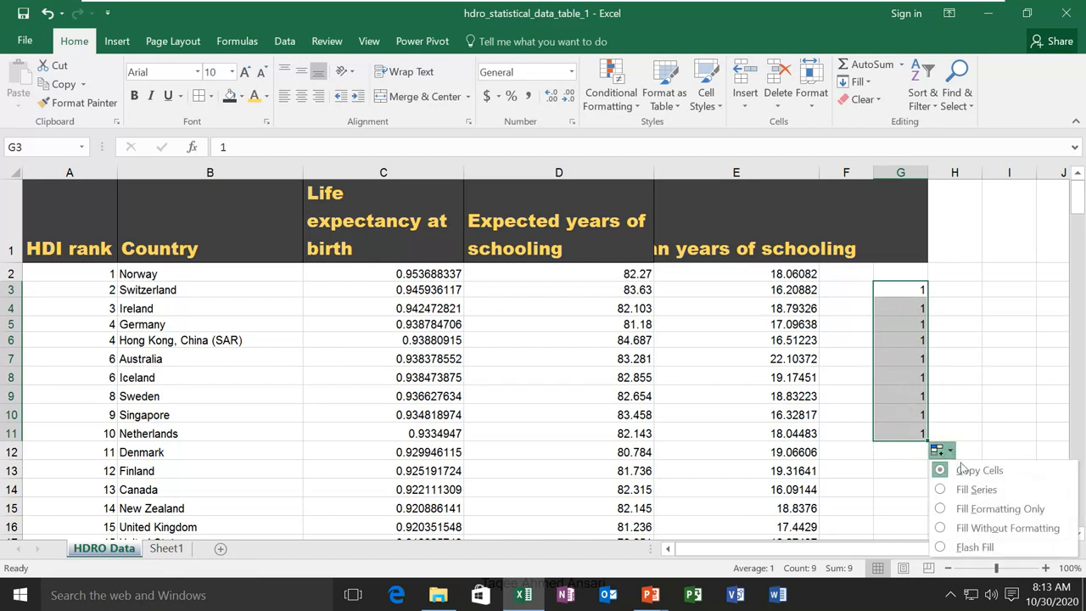
left_click(972, 490)
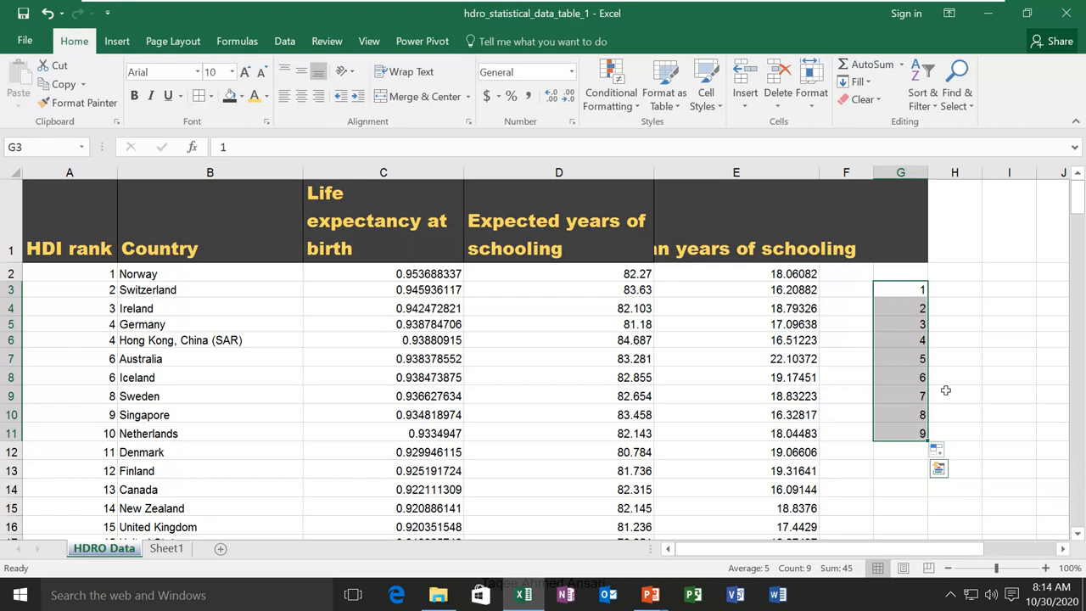
key("ctrl+z")
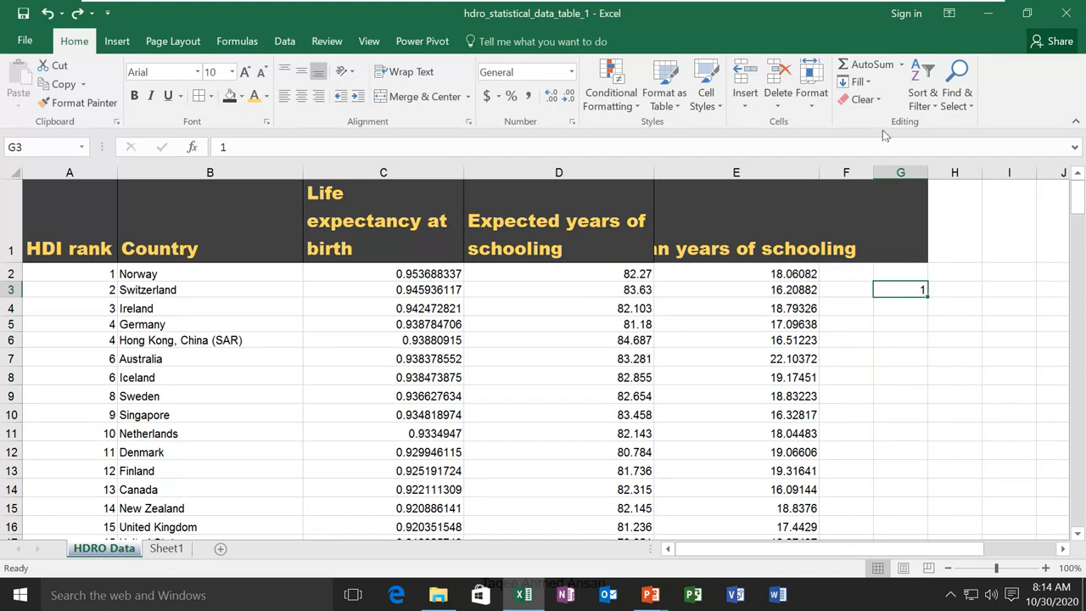
left_click(920, 377)
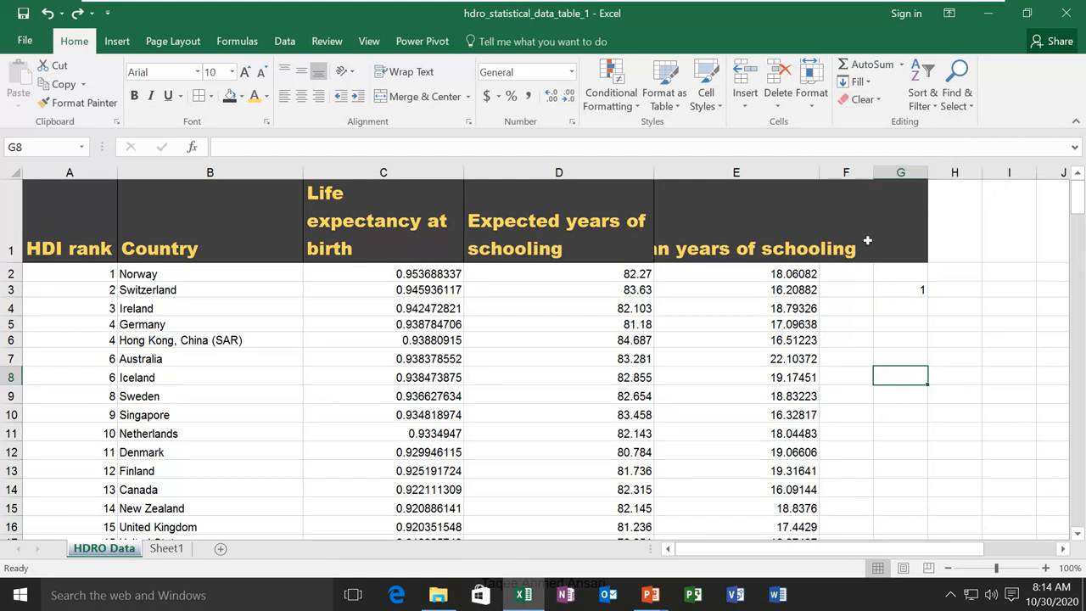
left_click(902, 289)
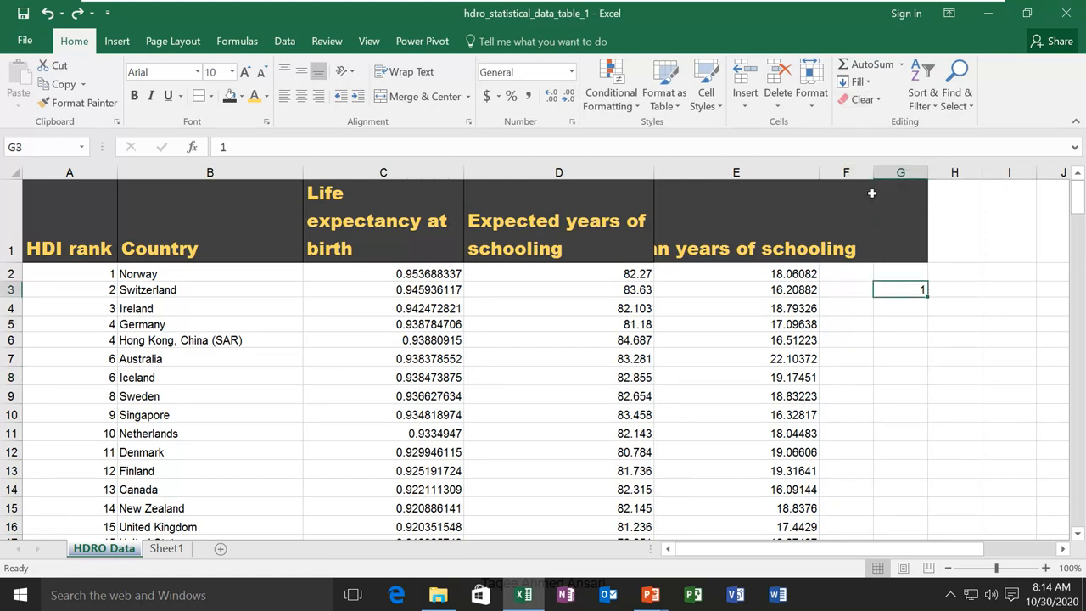
left_click(882, 102)
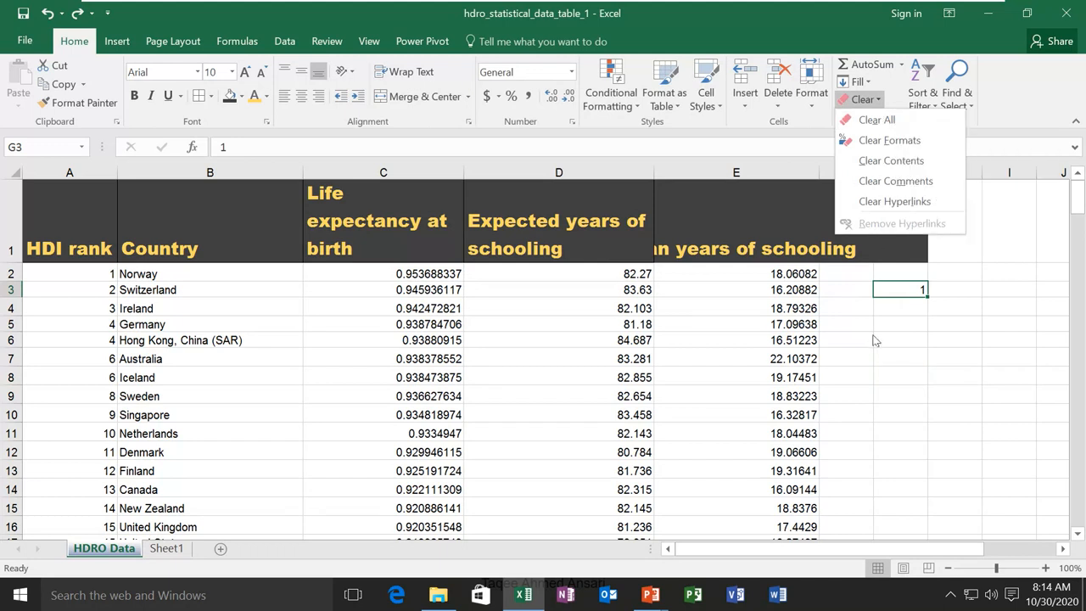
left_click(817, 320)
left_click(164, 246)
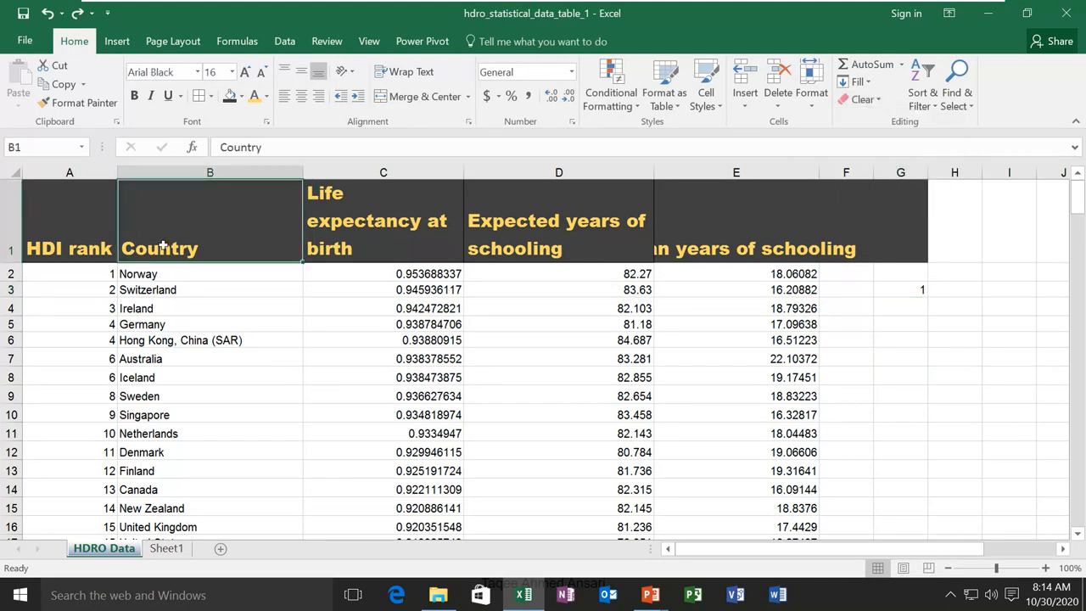
left_click(870, 103)
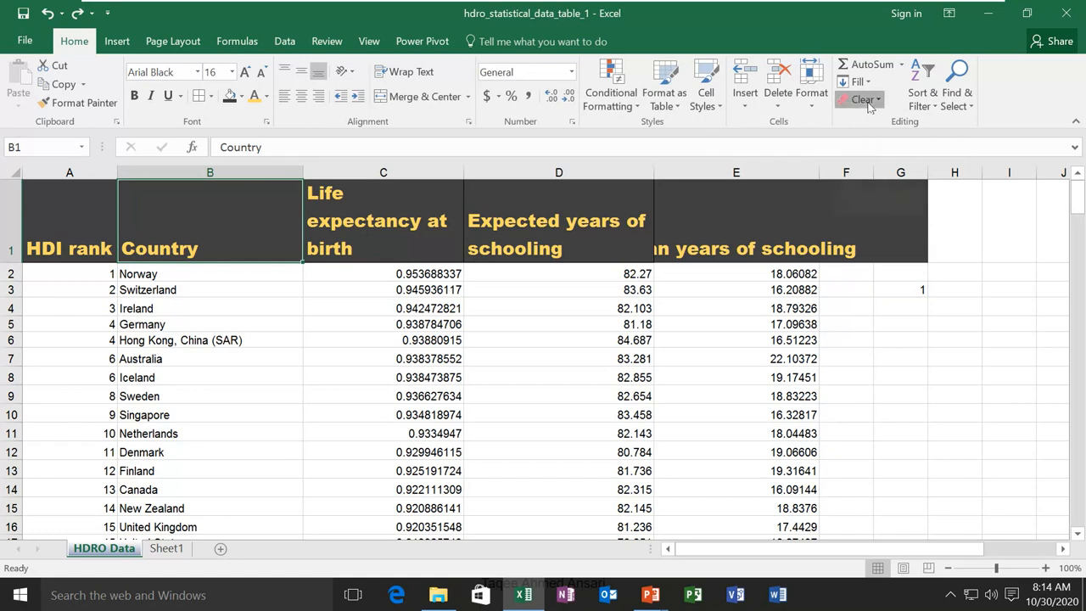
left_click(874, 128)
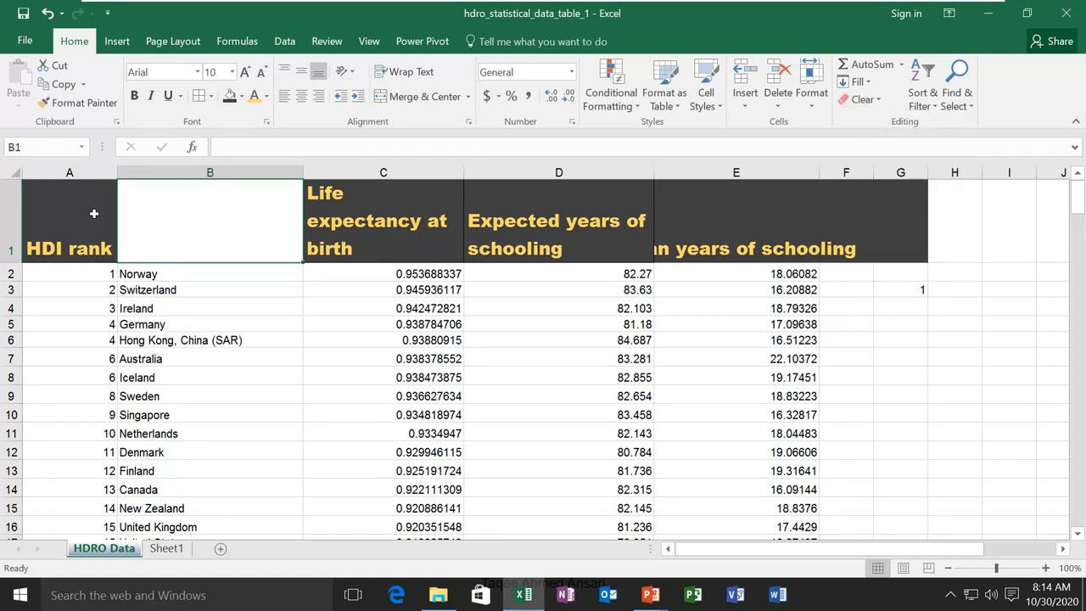
key("ctrl+z")
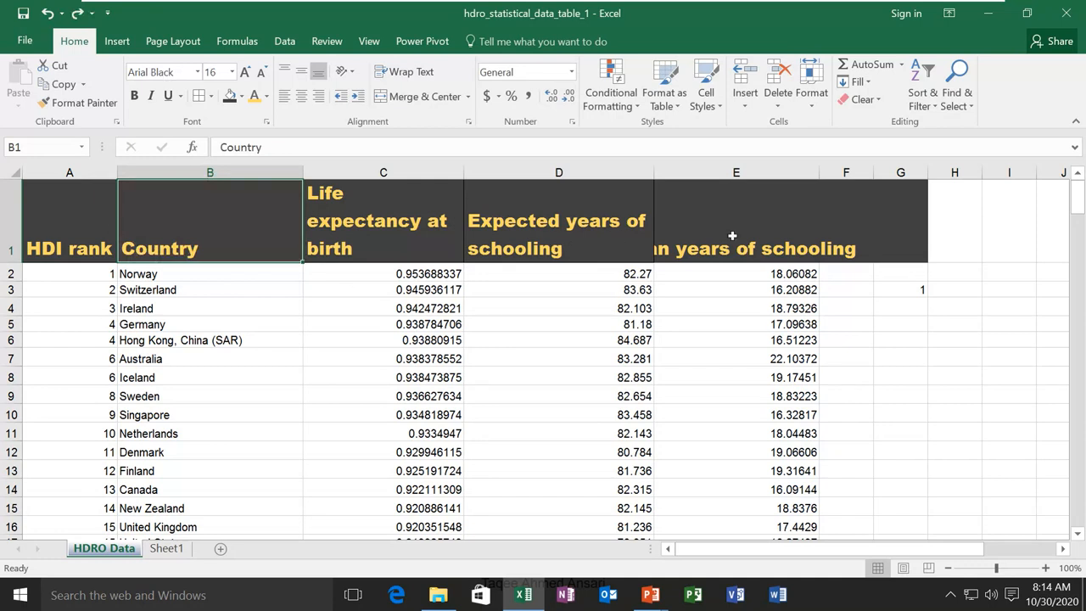
left_click(879, 100)
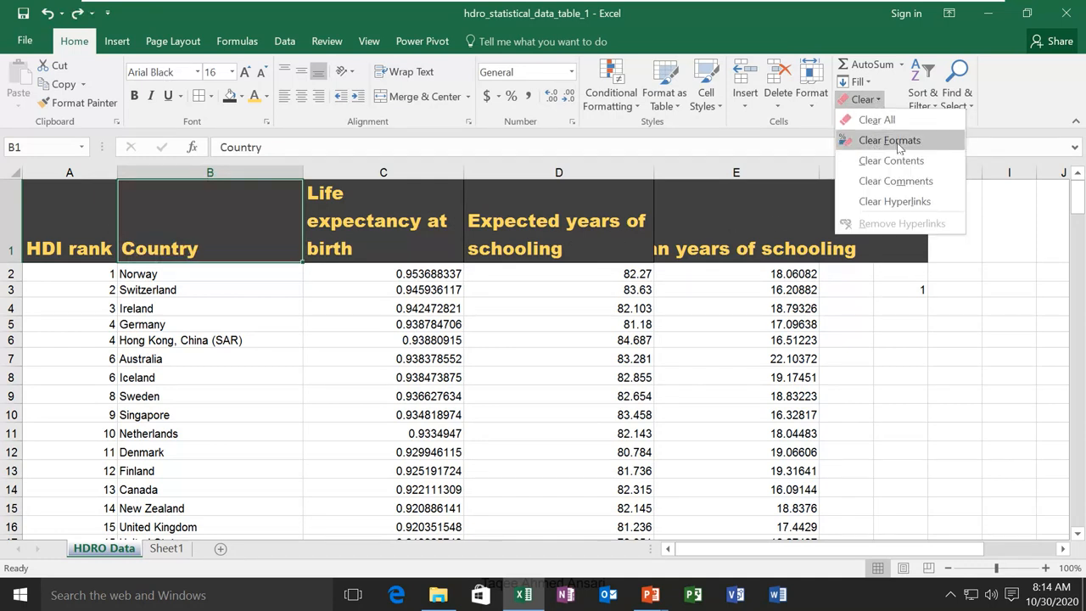
left_click(900, 146)
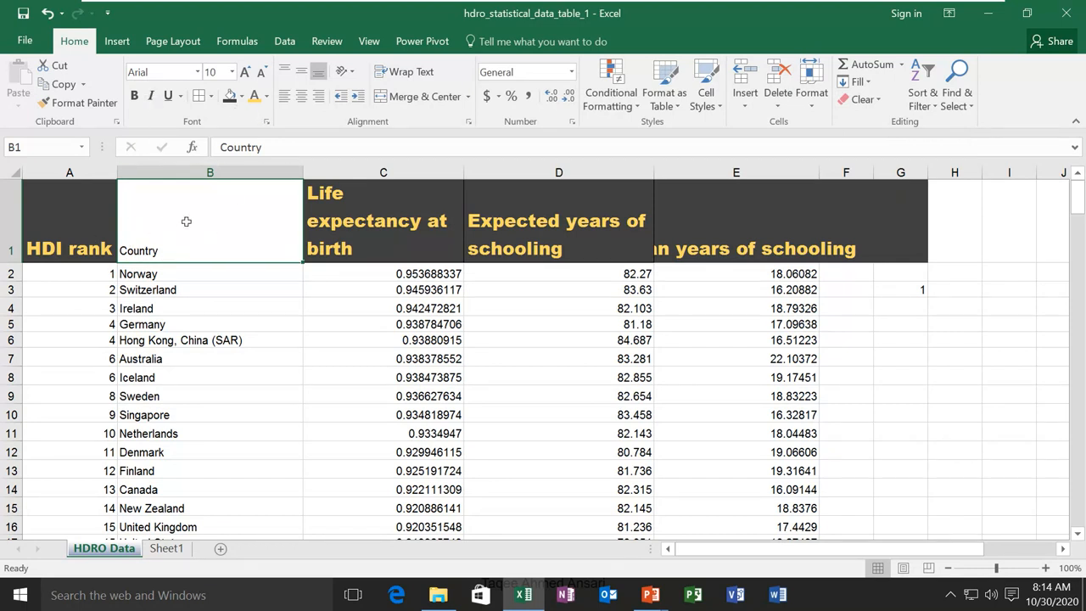
key("ctrl+z")
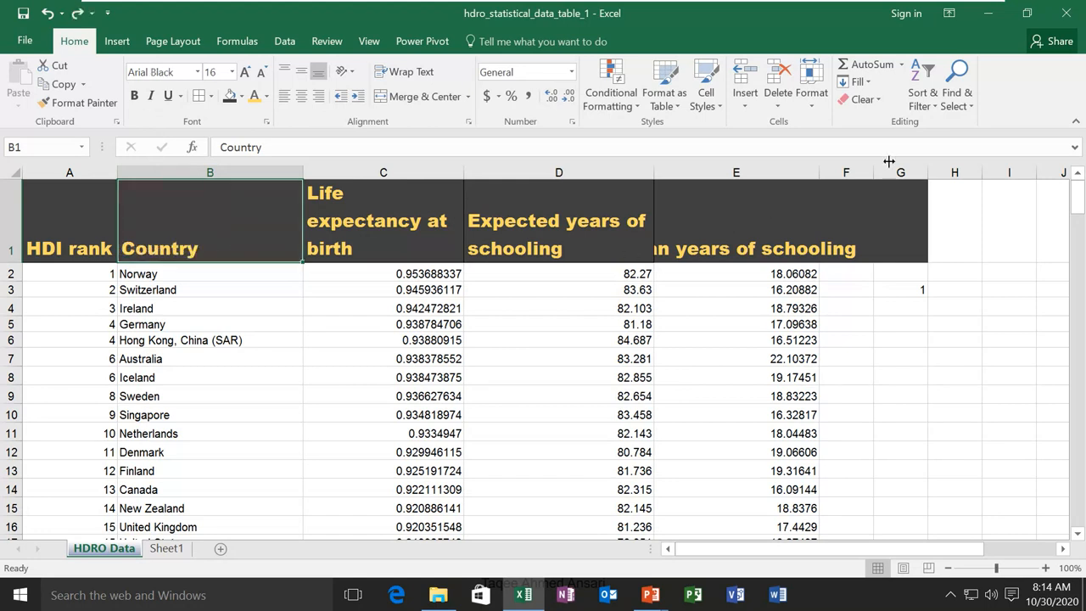
left_click(862, 99)
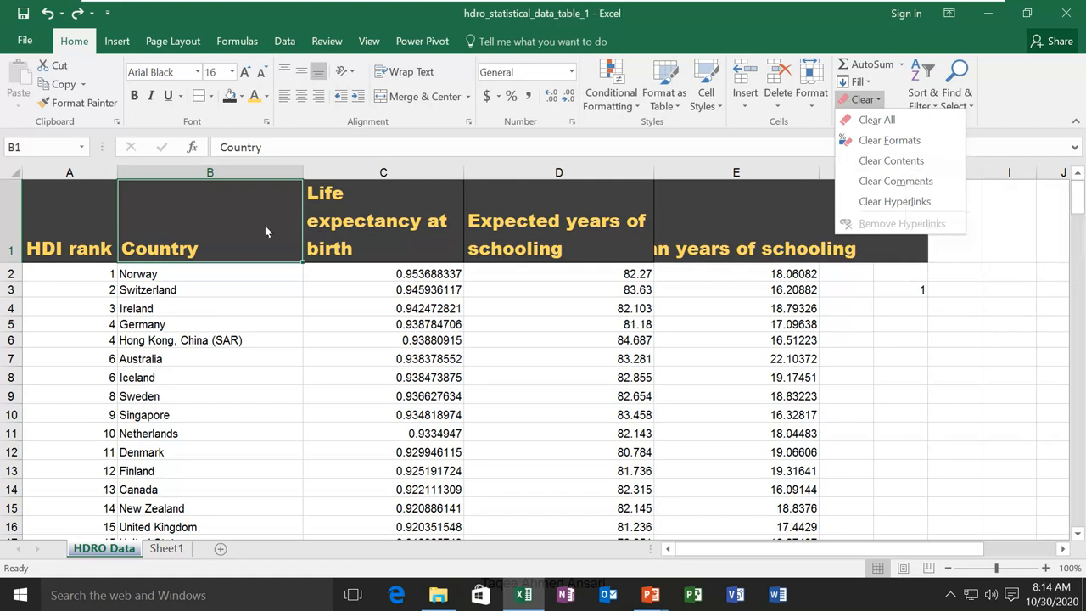
left_click(915, 161)
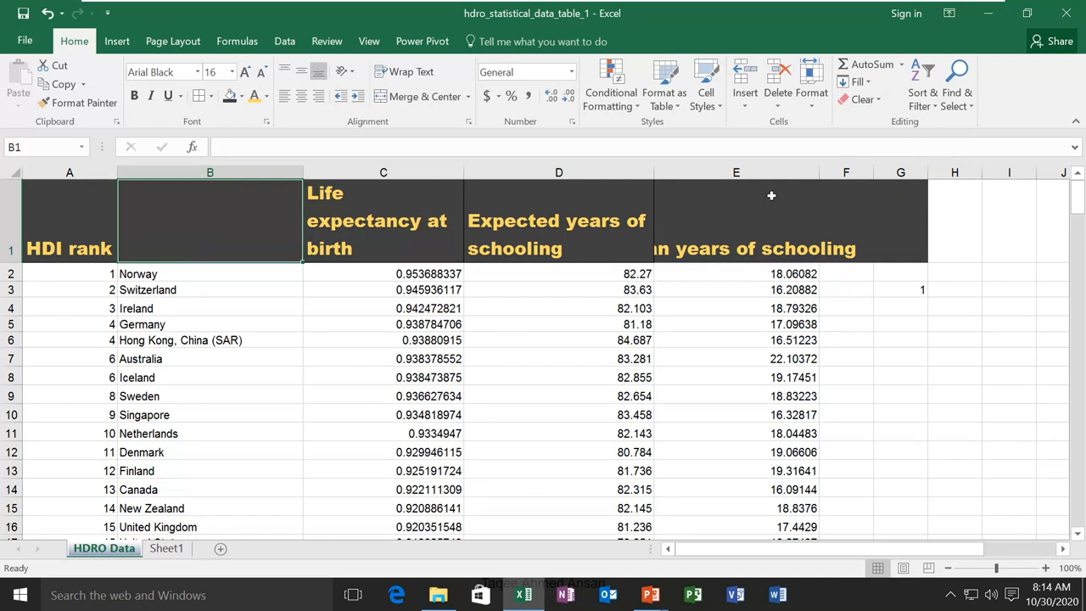
left_click(877, 101)
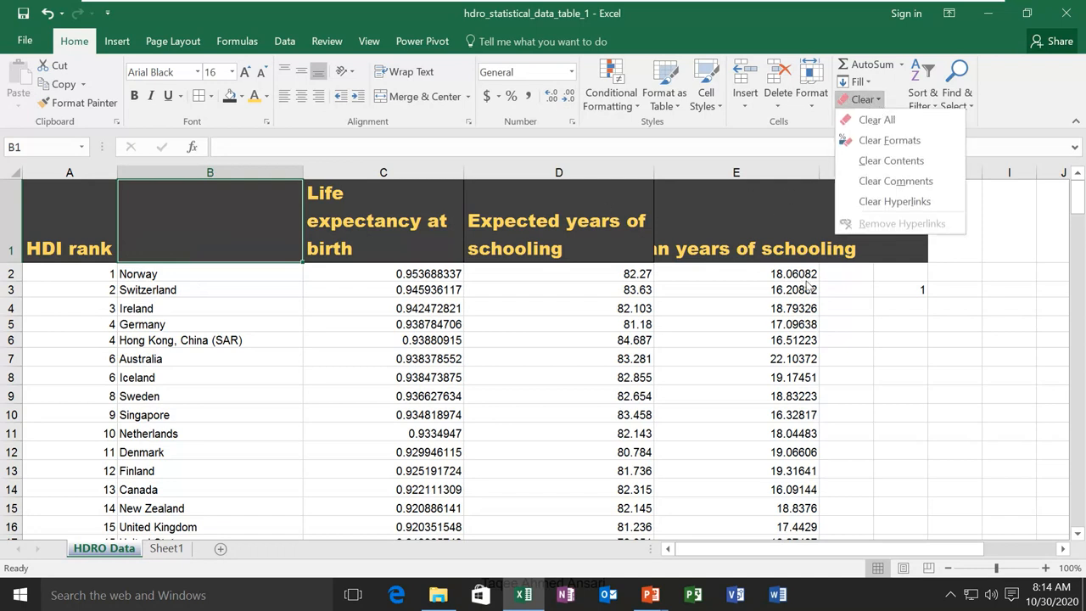
left_click(815, 344)
key("ctrl+z")
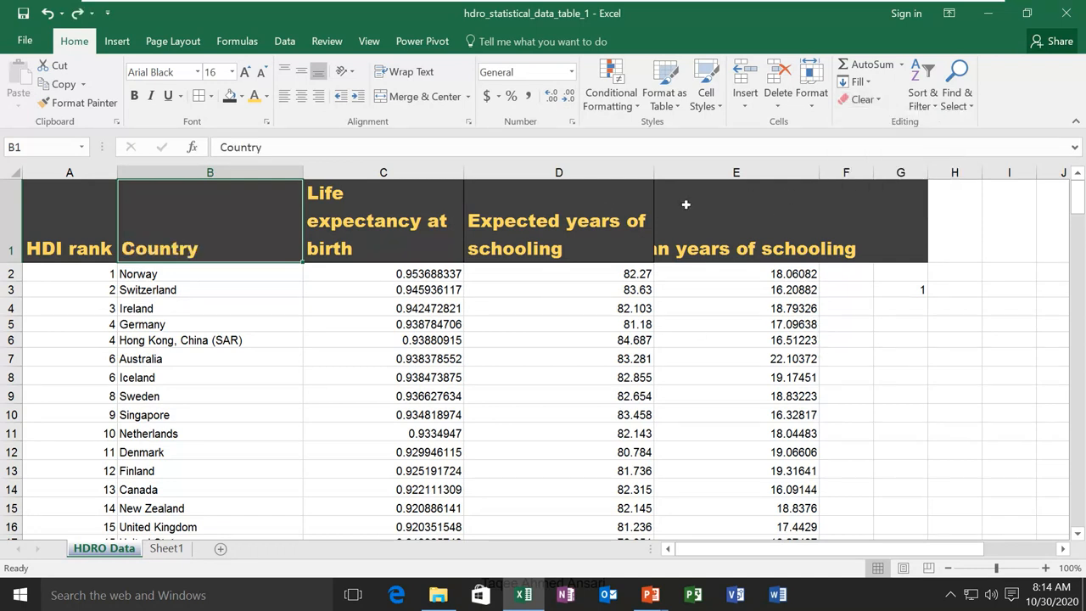
left_click(878, 100)
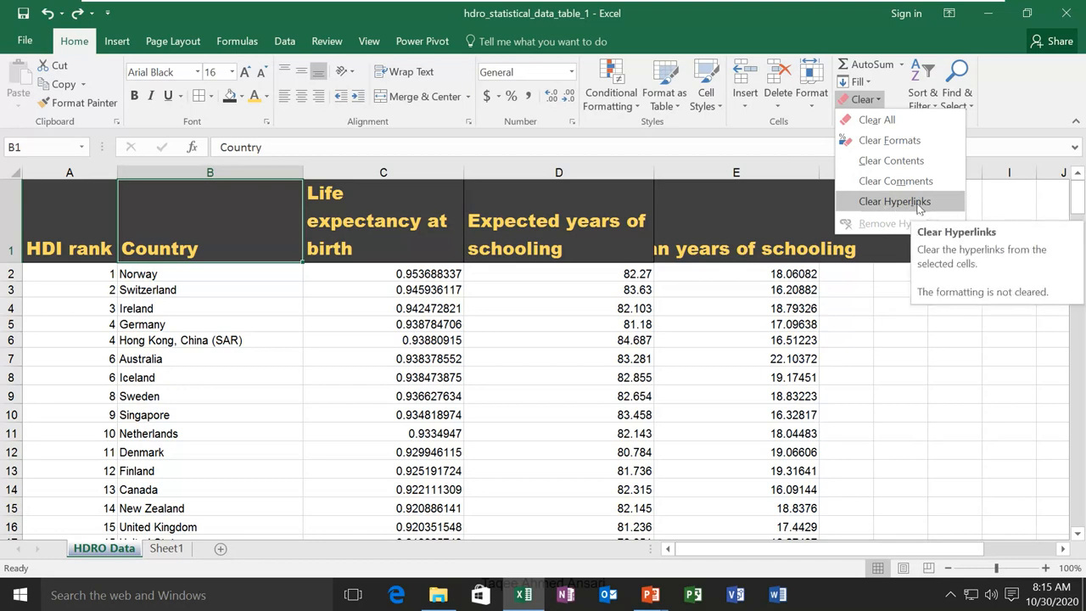
left_click(916, 204)
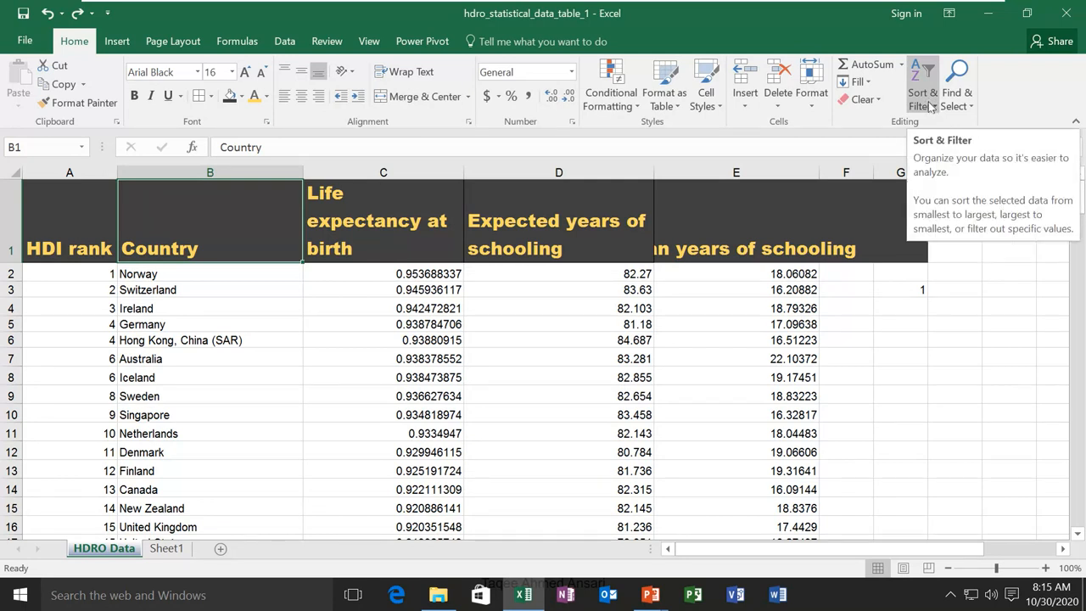
Sort the rows by Country A to Z, then Z to A
left_click(185, 268)
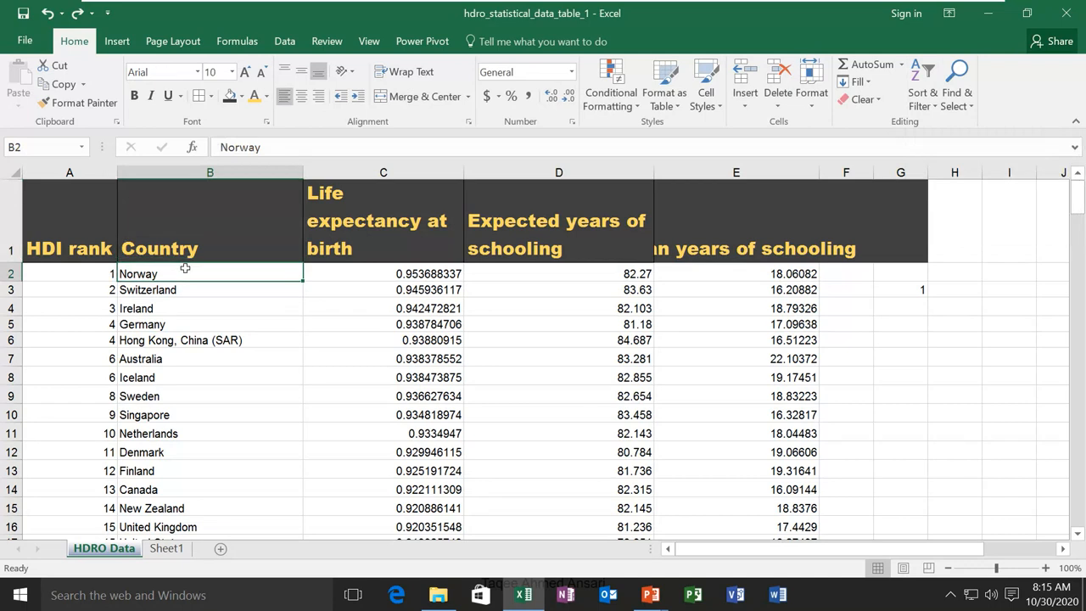
left_click(923, 100)
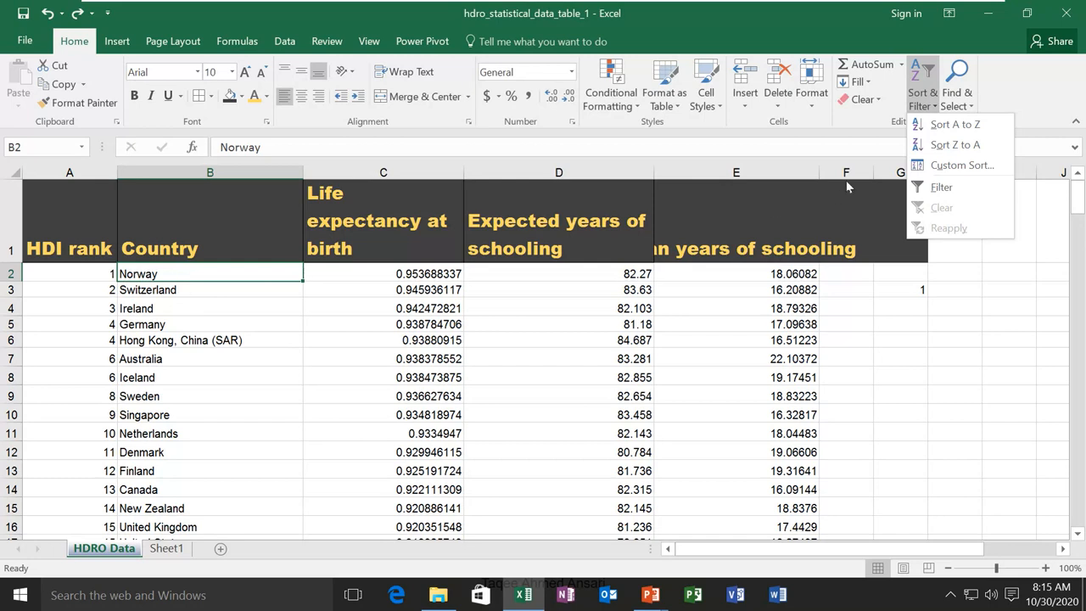
left_click(954, 124)
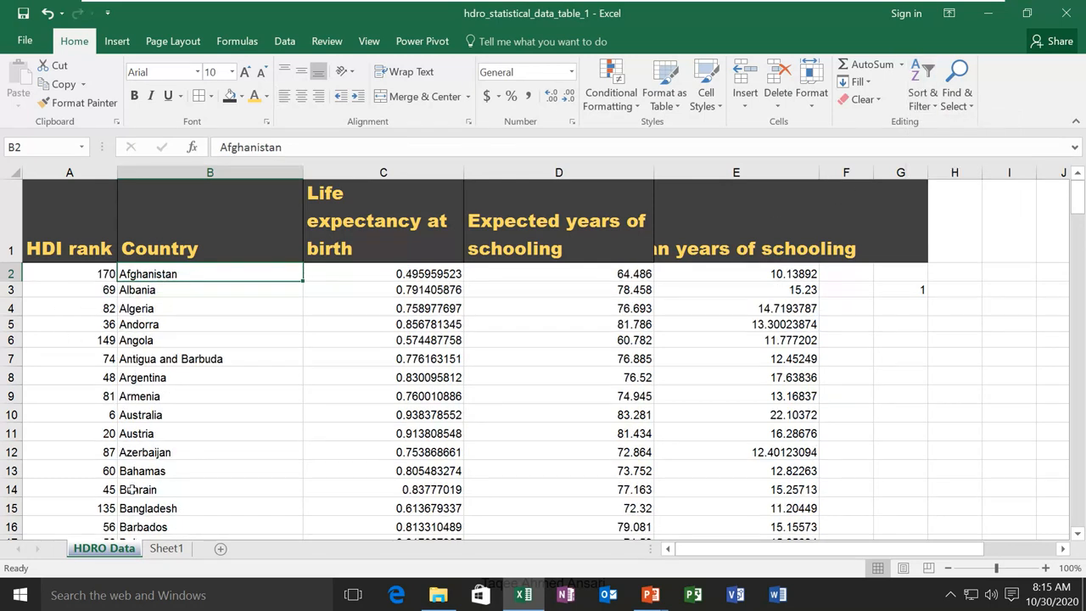
left_click(923, 95)
left_click(936, 142)
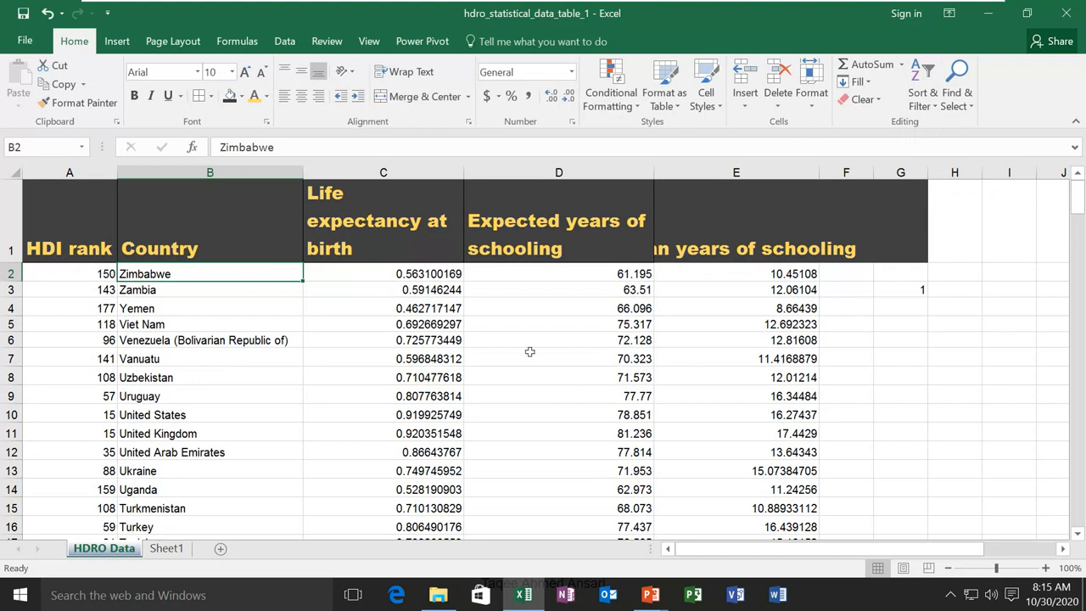
Sort rows by Expected years of schooling smallest first, then largest first, and reopen Sort & Filter
mouse_move(622, 278)
left_mouse_down()
mouse_move(631, 322)
mouse_move(628, 271)
left_mouse_up()
left_click(935, 111)
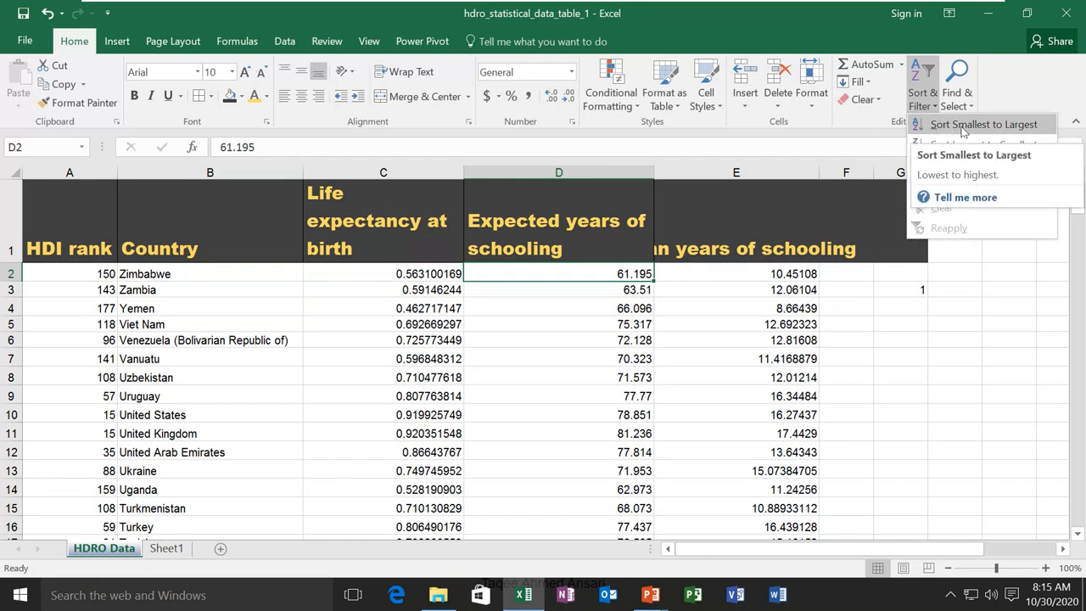
left_click(964, 127)
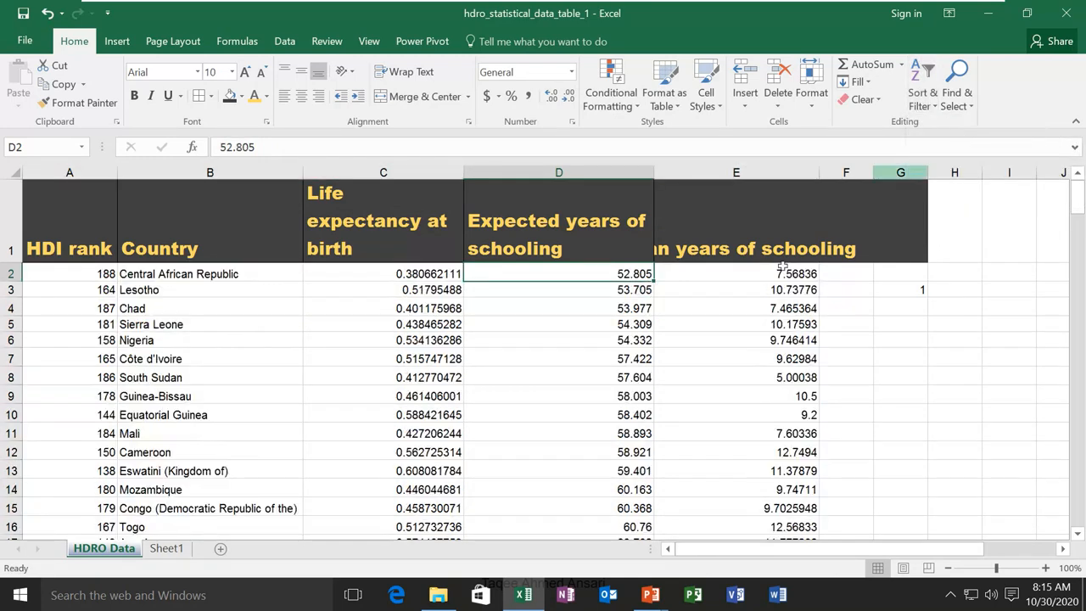
left_click(931, 113)
left_click(947, 146)
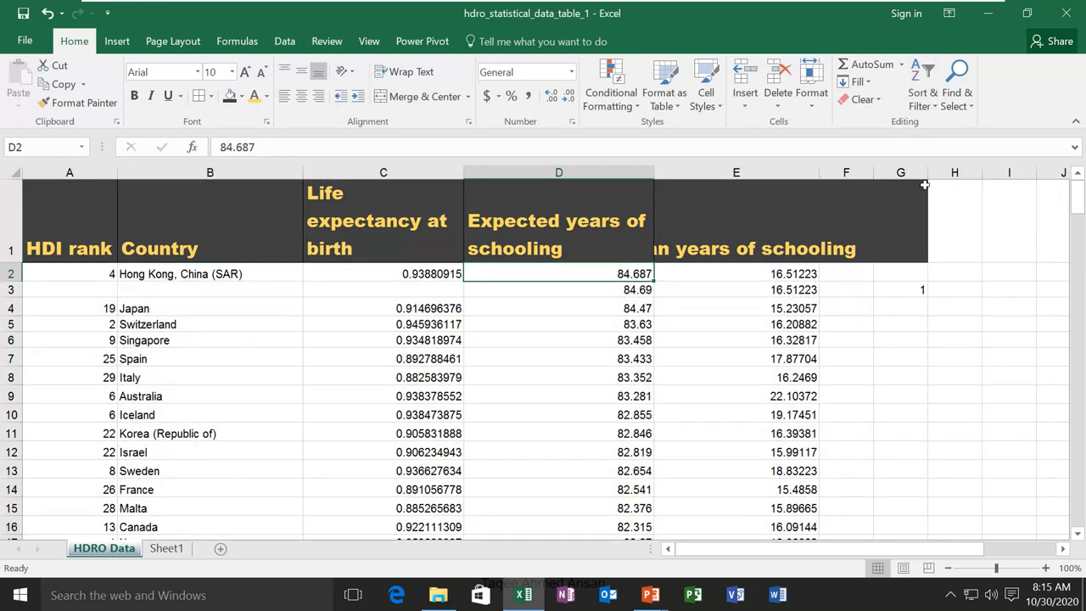
left_click(931, 110)
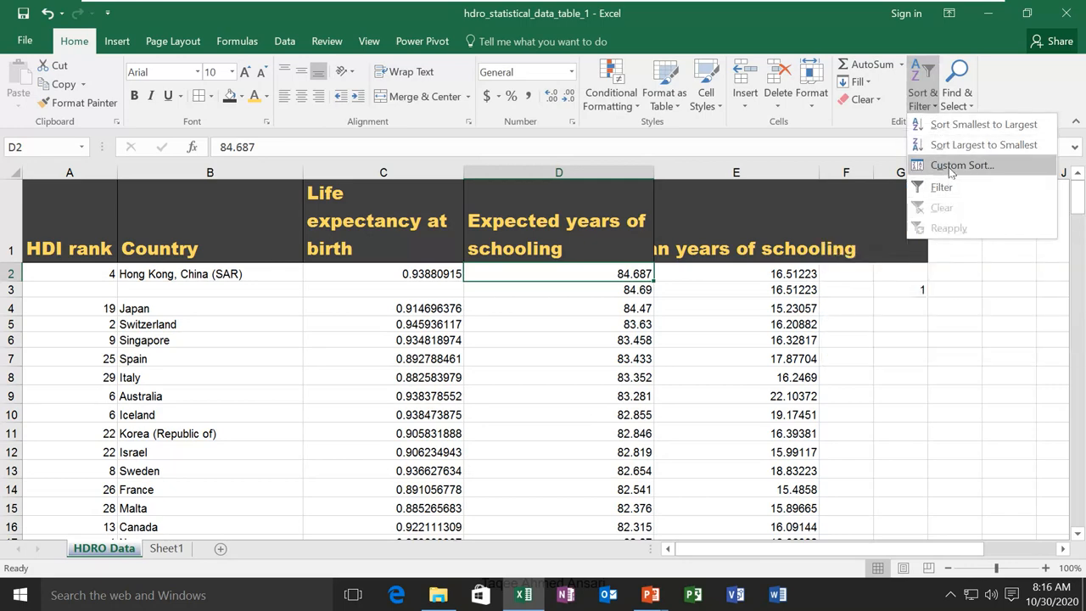
left_click(951, 166)
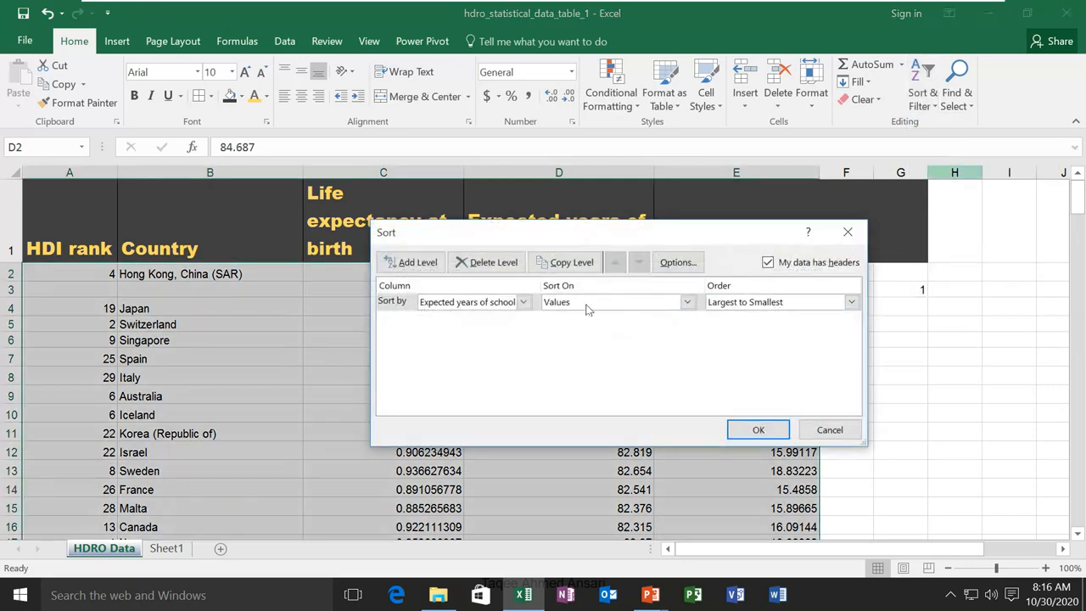
left_click(852, 303)
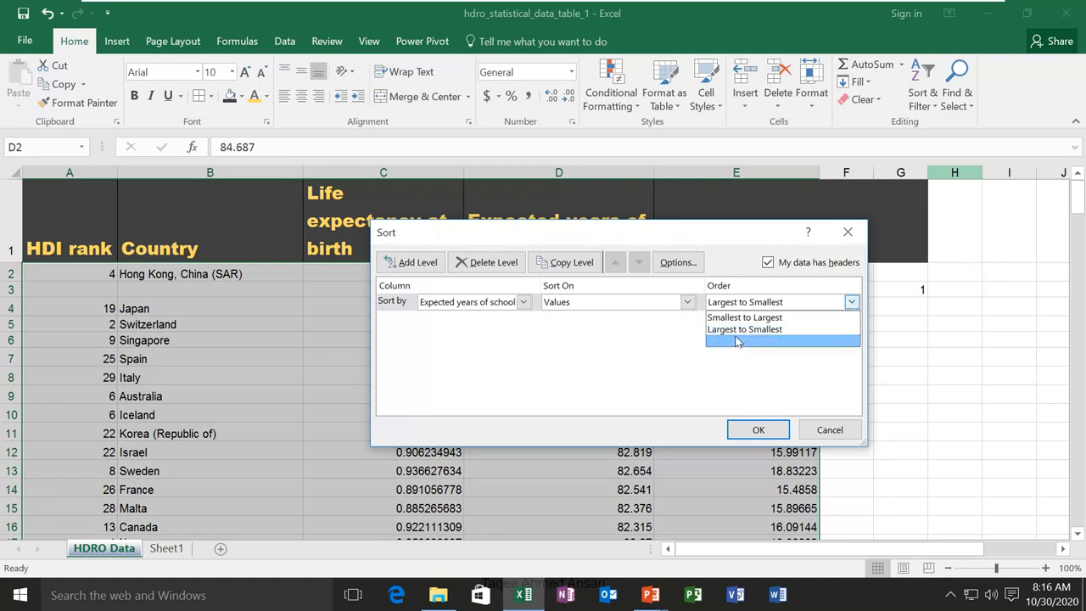
left_click(624, 342)
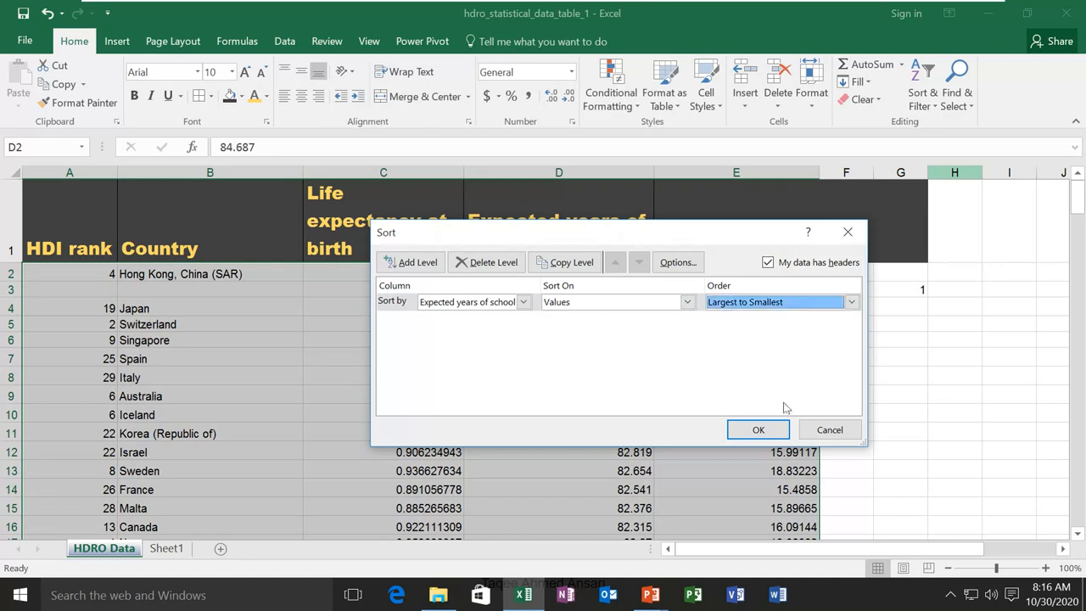
left_click(828, 429)
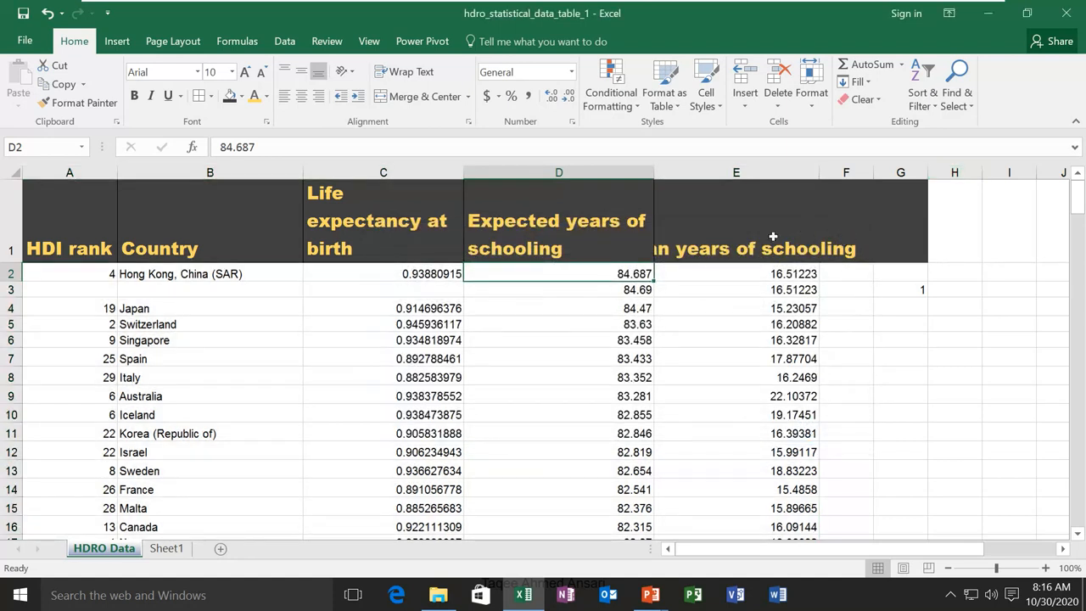
left_click(927, 89)
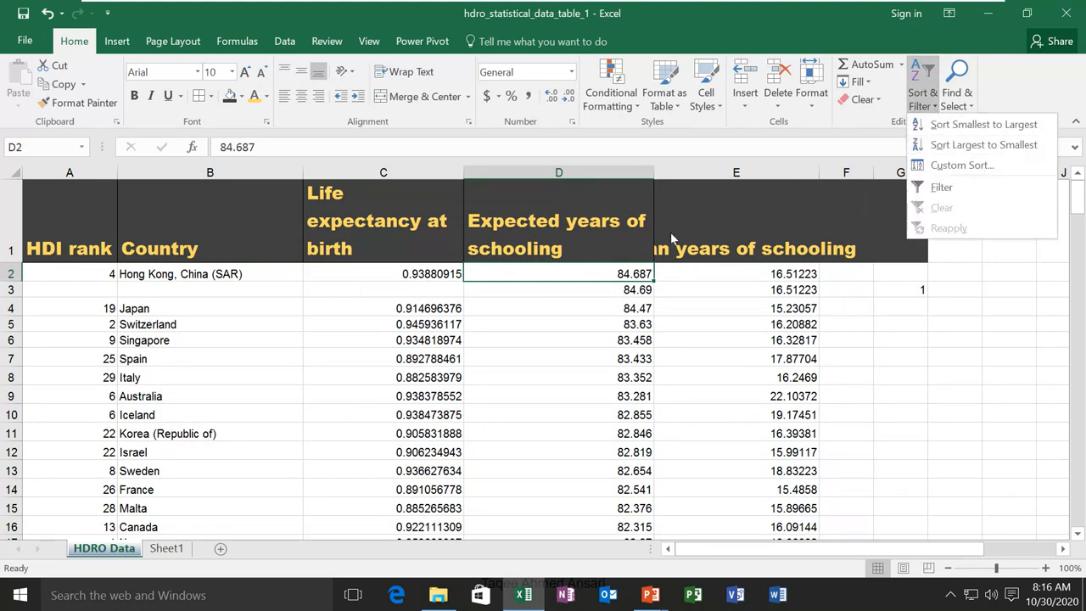
left_click(645, 219)
left_click(593, 209)
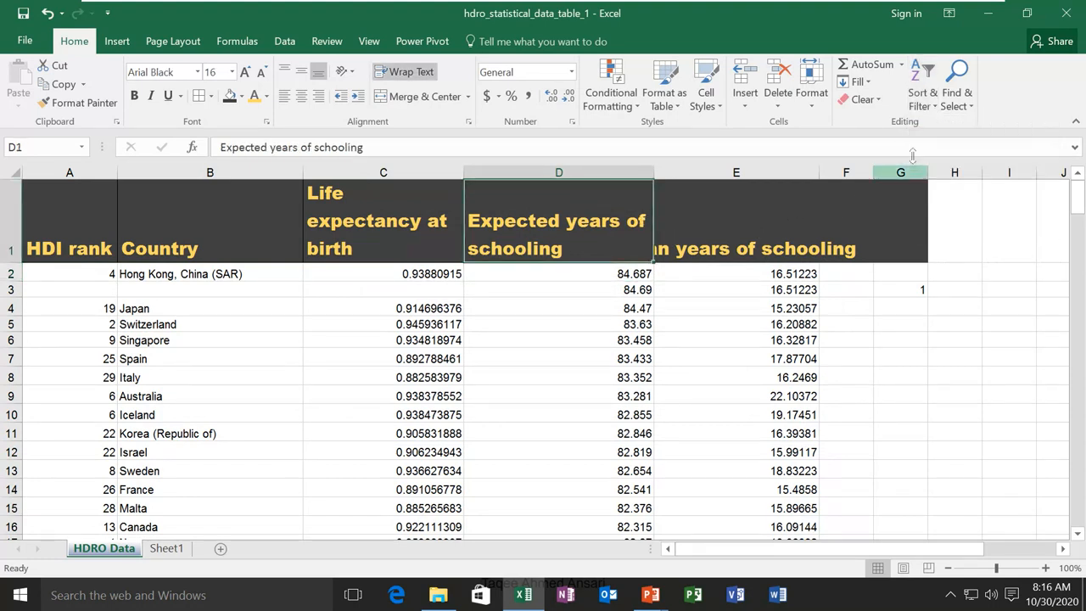
left_click(934, 108)
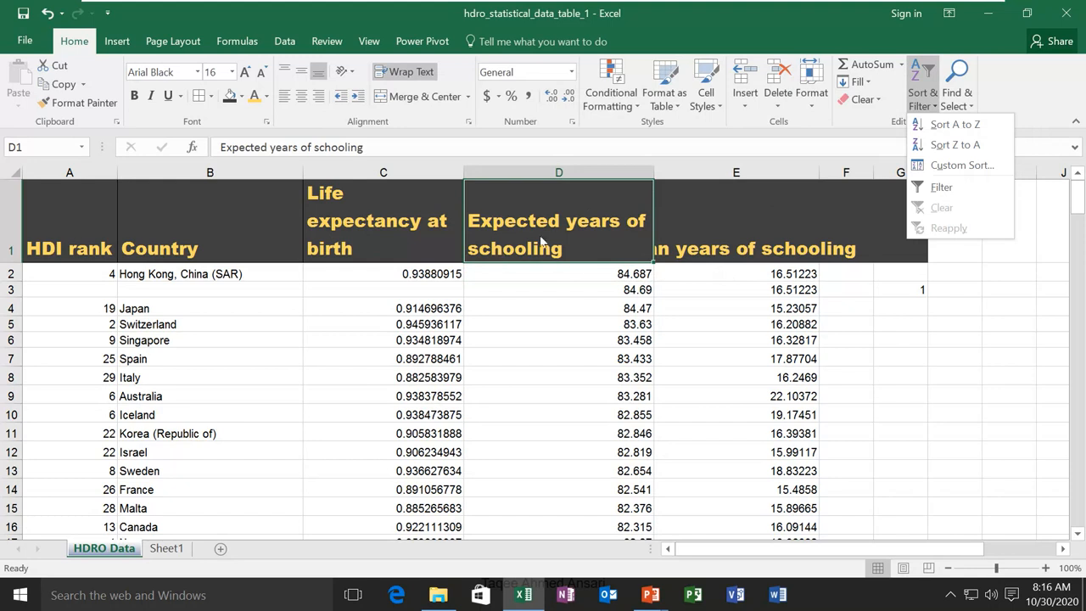
left_click(173, 219)
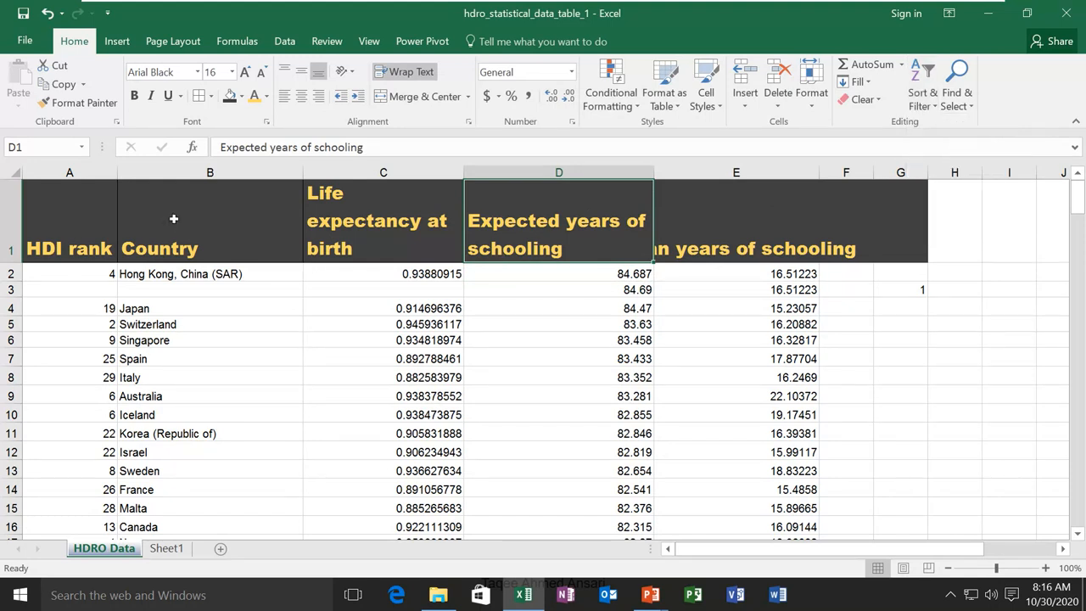
left_click(211, 231)
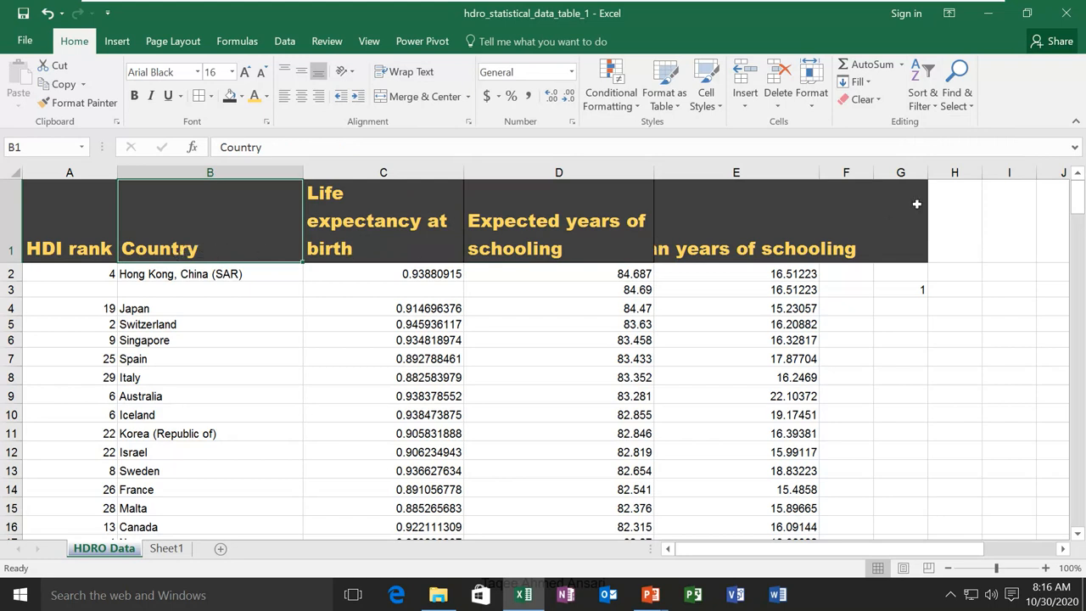
left_click(926, 100)
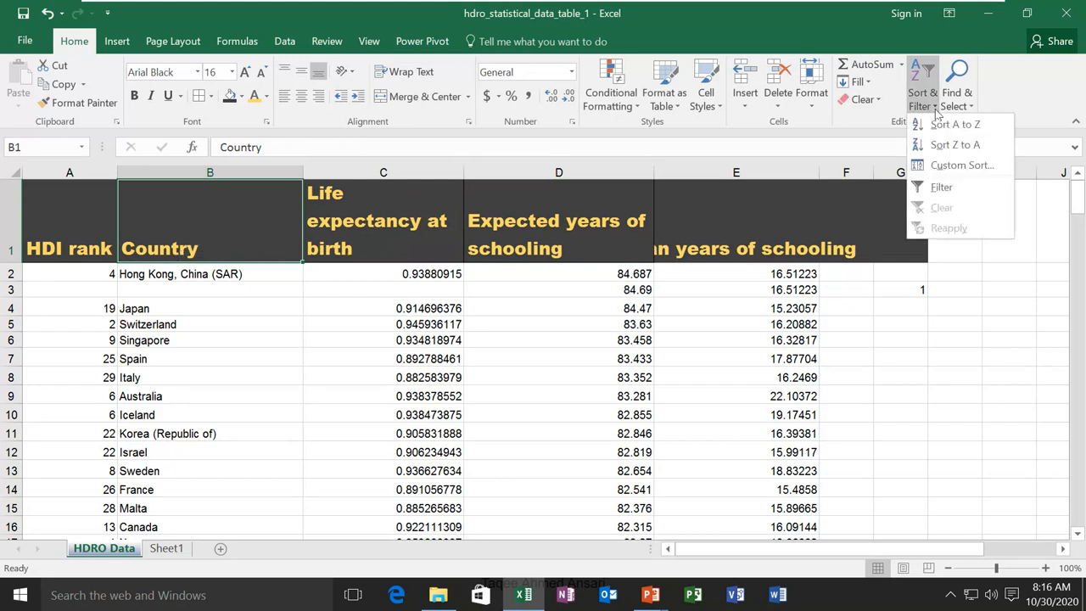
left_click(942, 189)
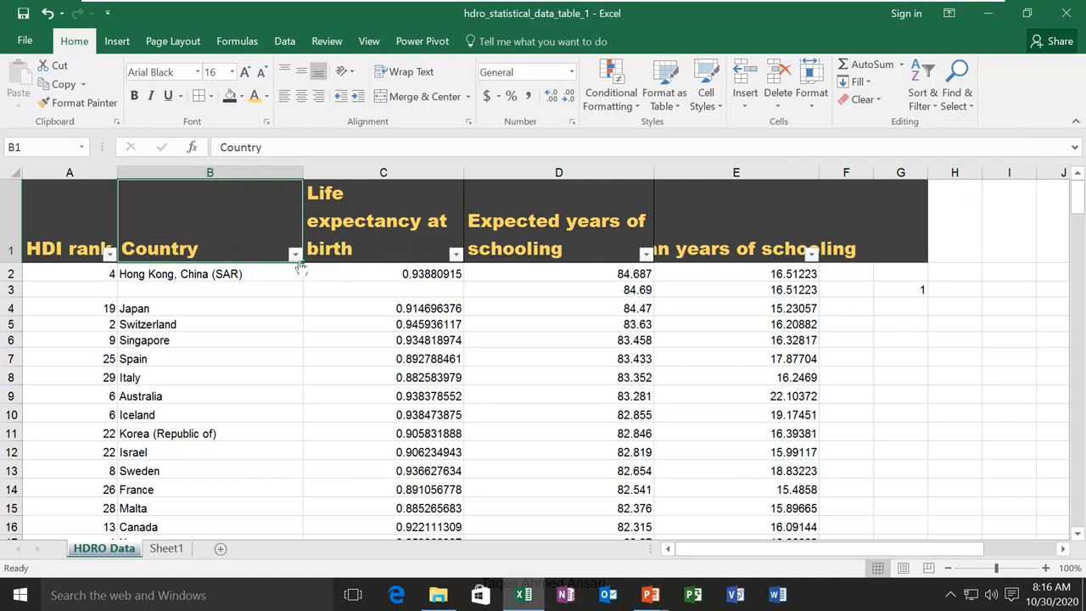
left_click(295, 255)
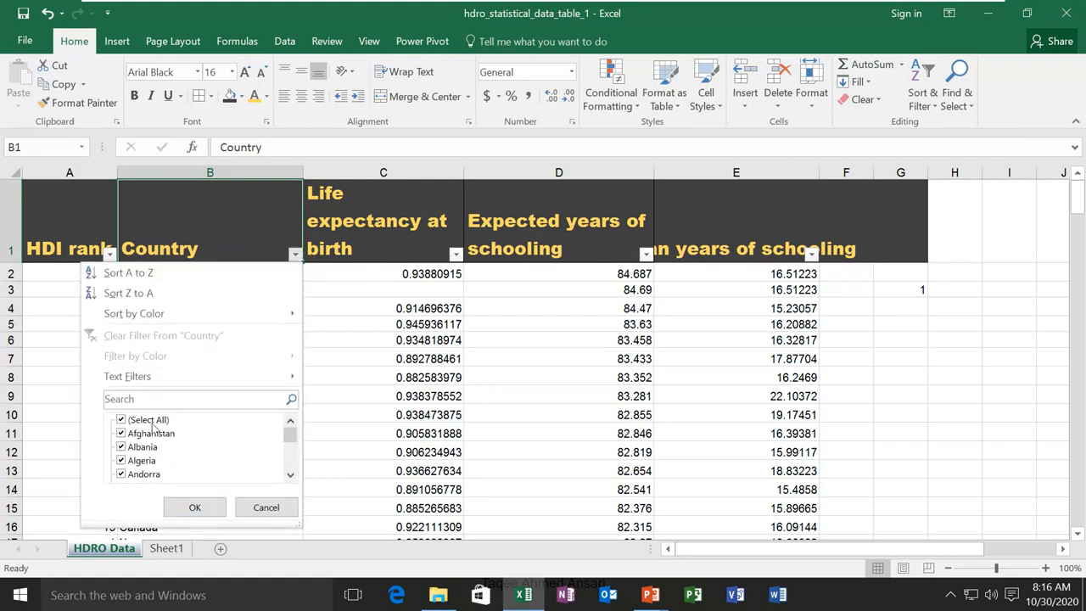
scroll(157, 467, "down", 2)
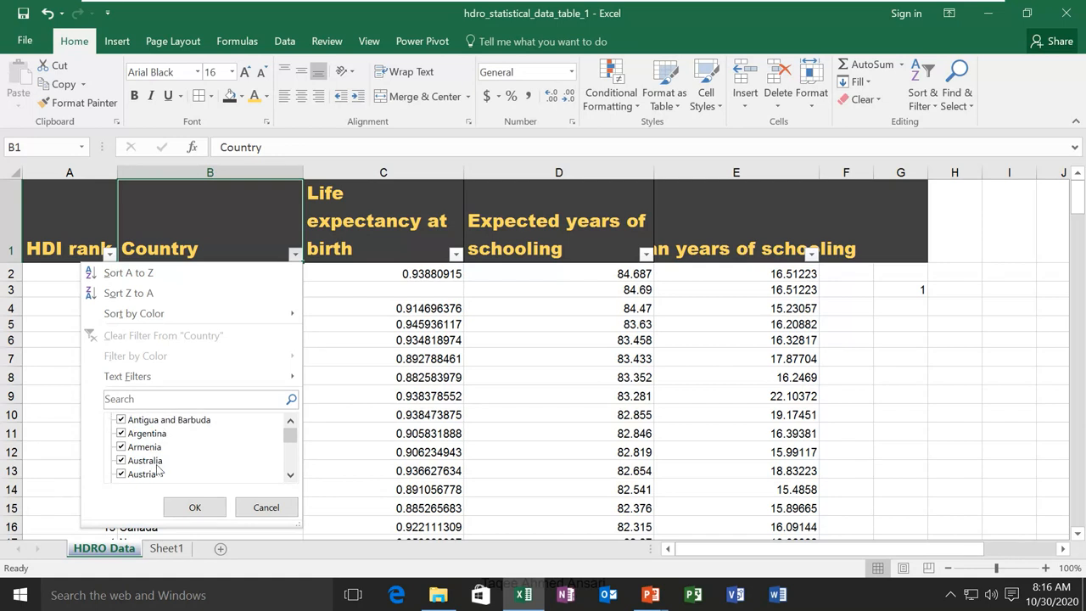
scroll(157, 462, "down", 2)
scroll(155, 454, "up", 5)
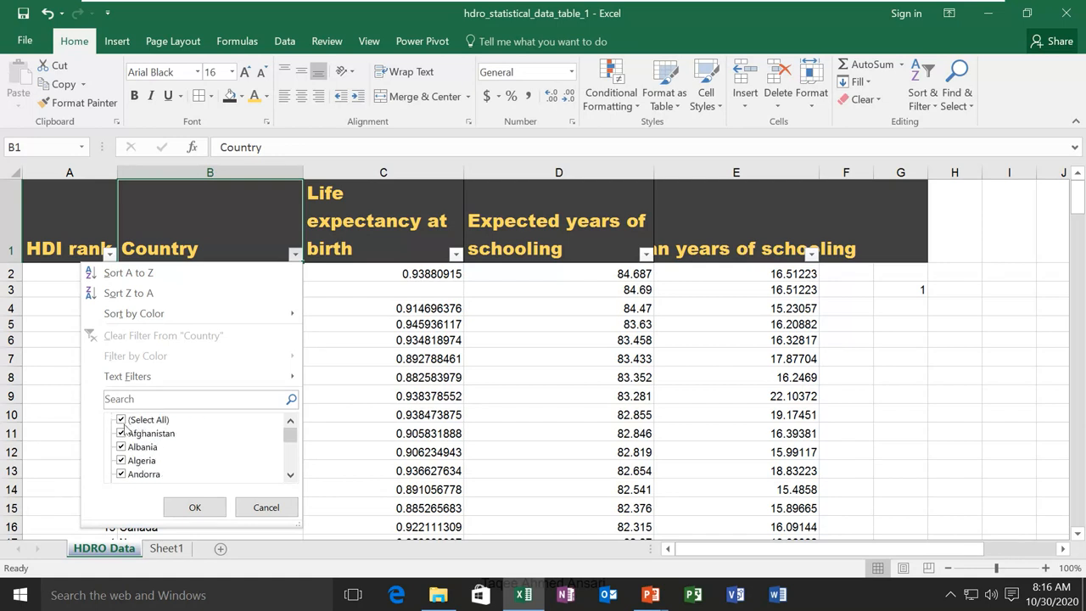
left_click(121, 420)
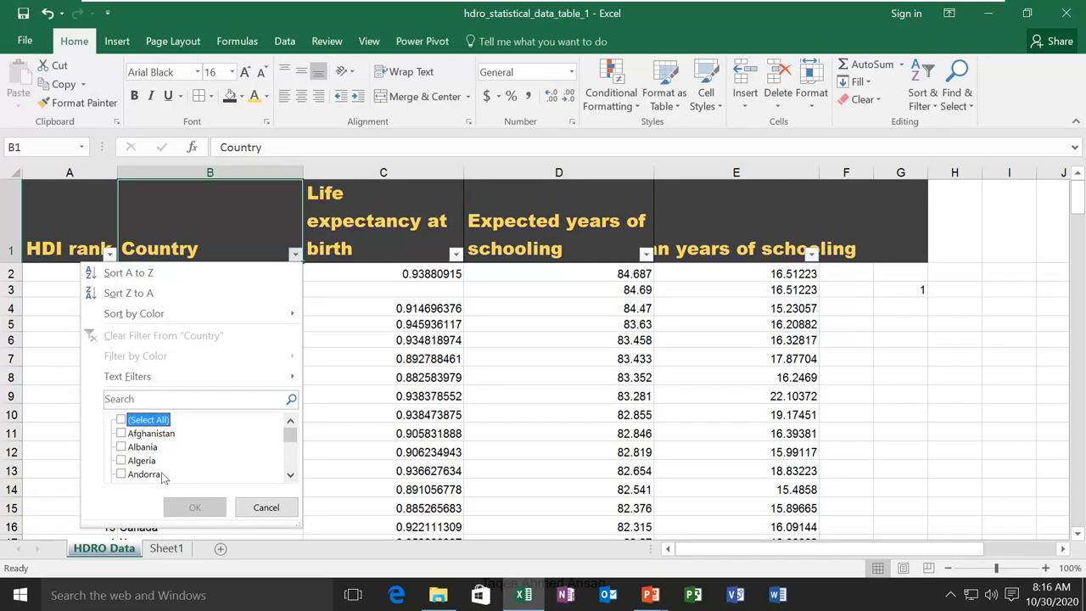
left_click(123, 434)
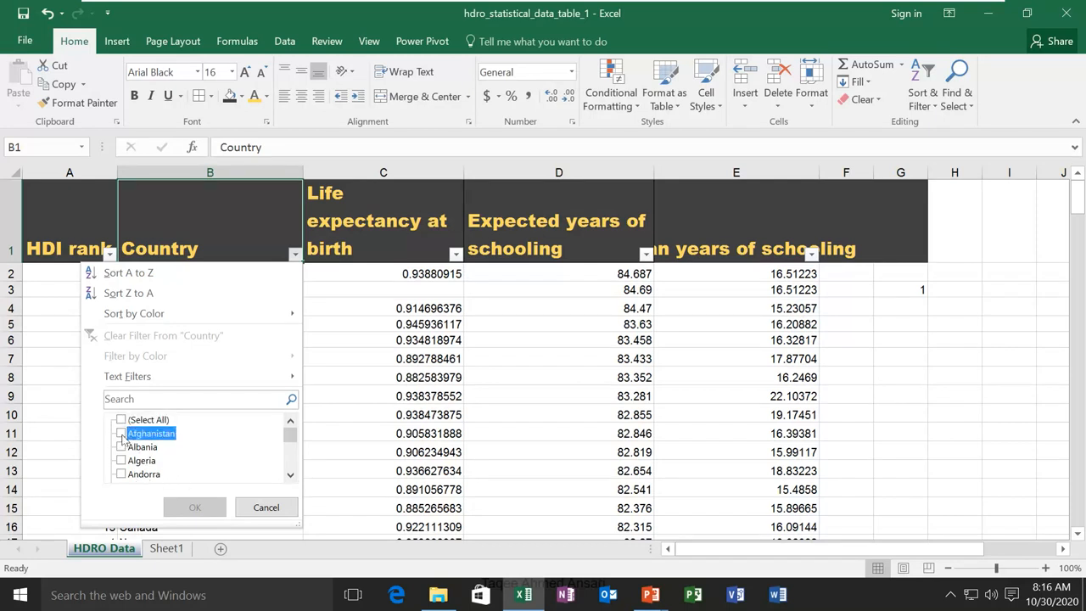
left_click(188, 504)
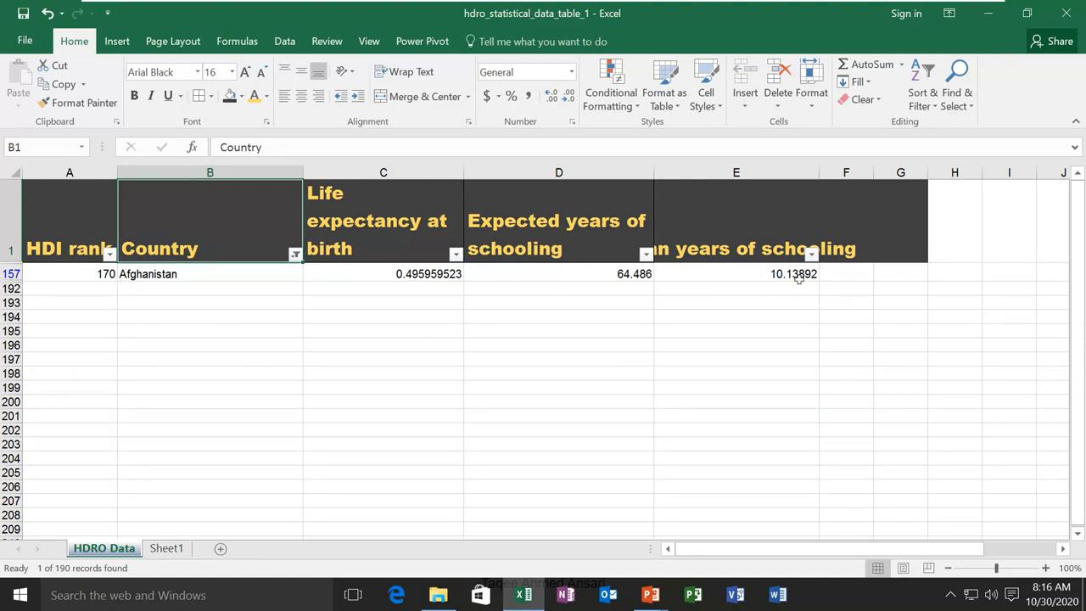
left_click(295, 254)
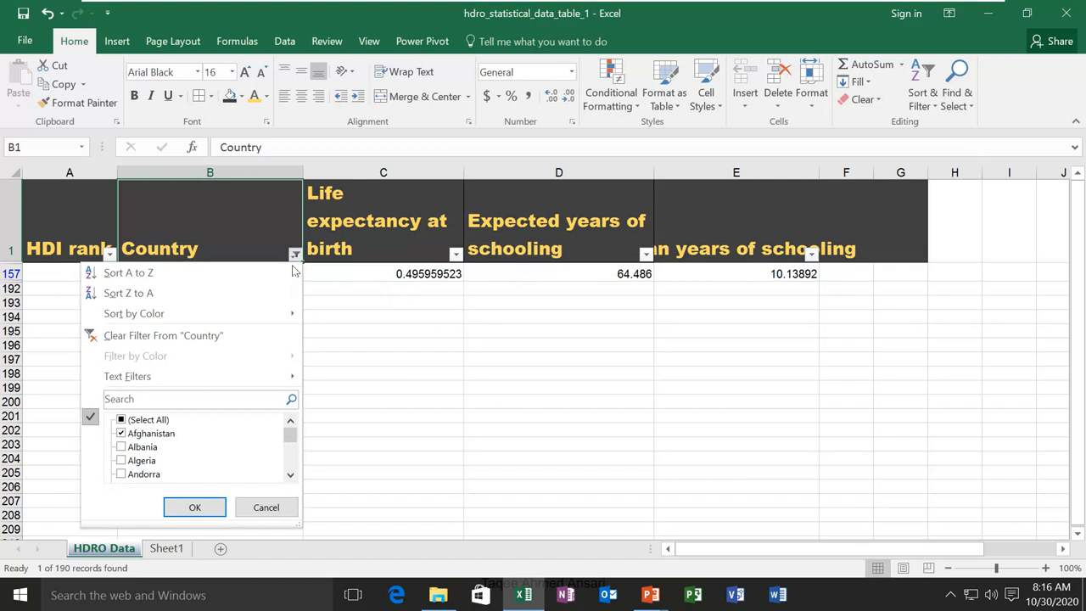
left_click(159, 336)
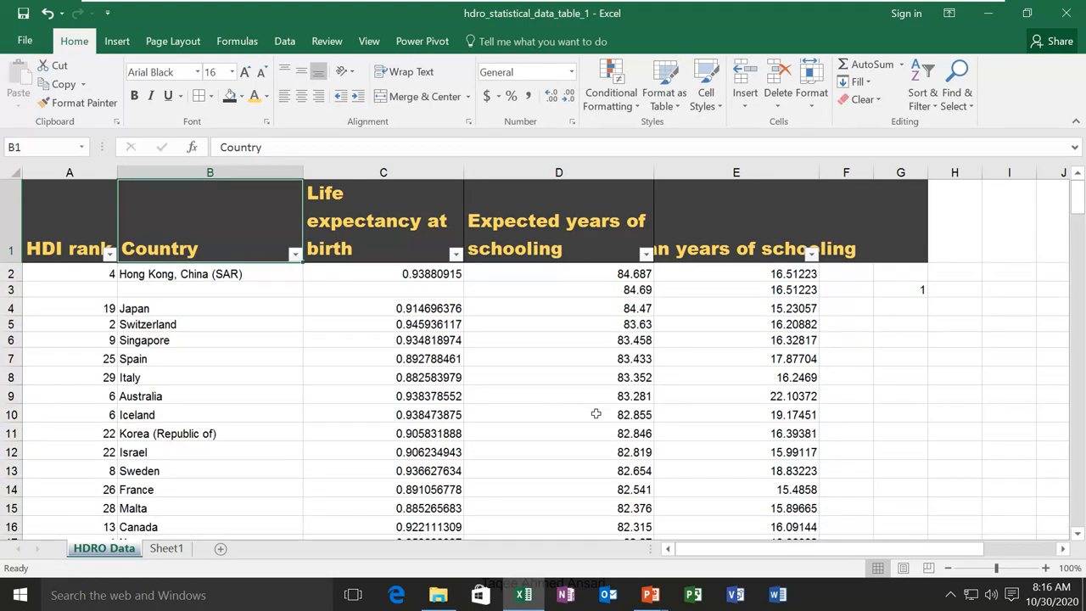
left_click(926, 112)
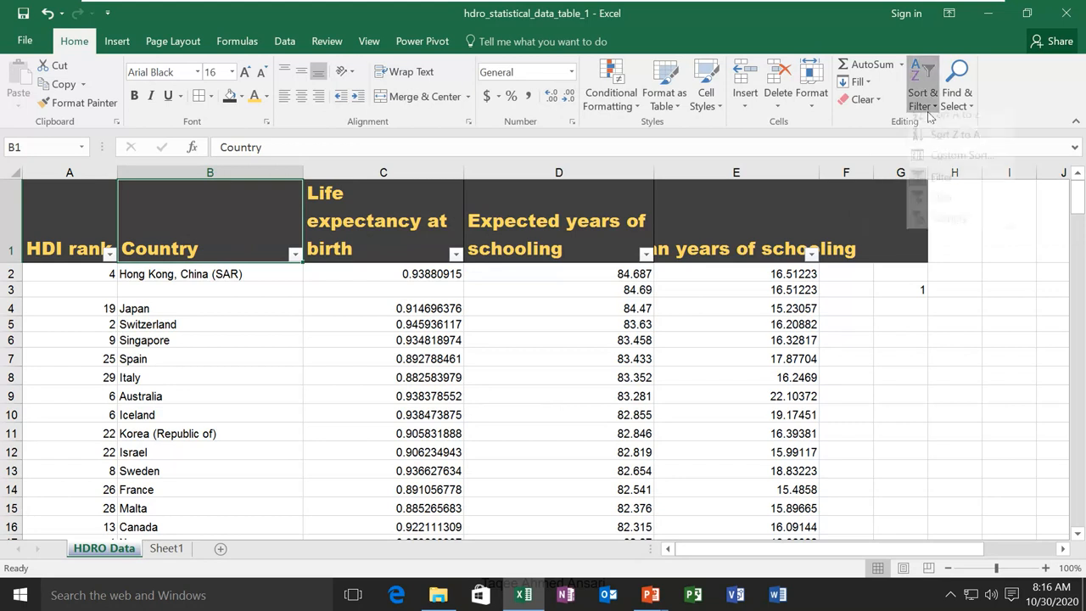
left_click(927, 187)
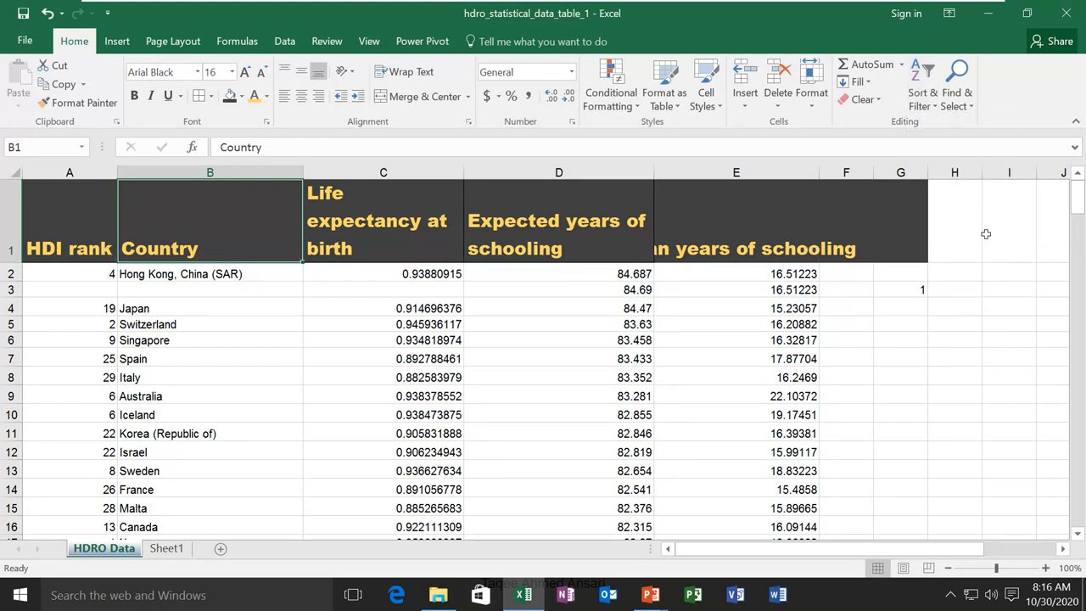
Use Find to locate the next cell matching 'india'
left_click(971, 110)
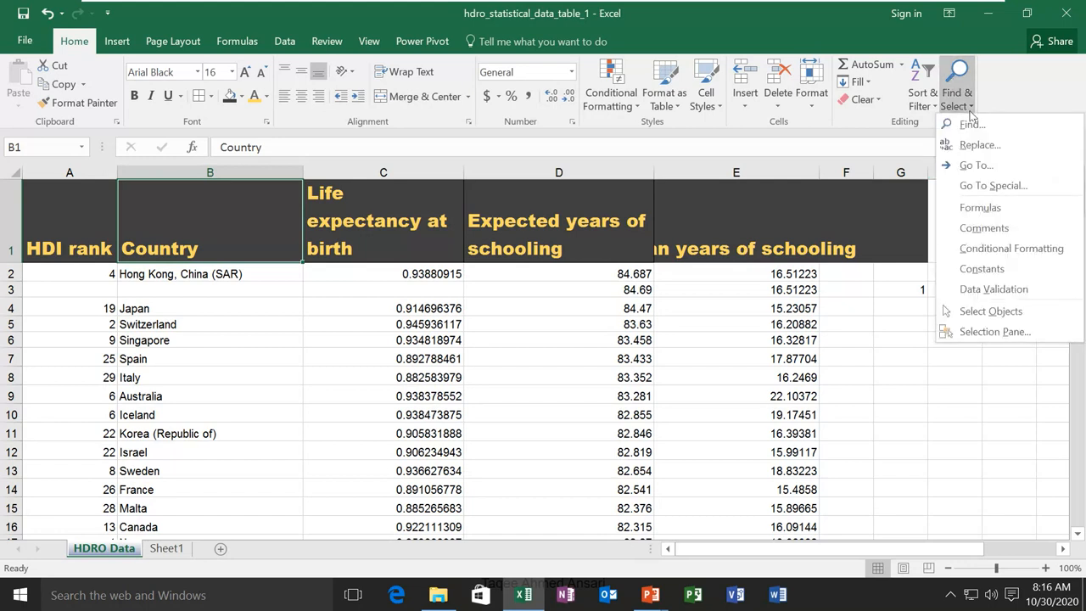
left_click(970, 124)
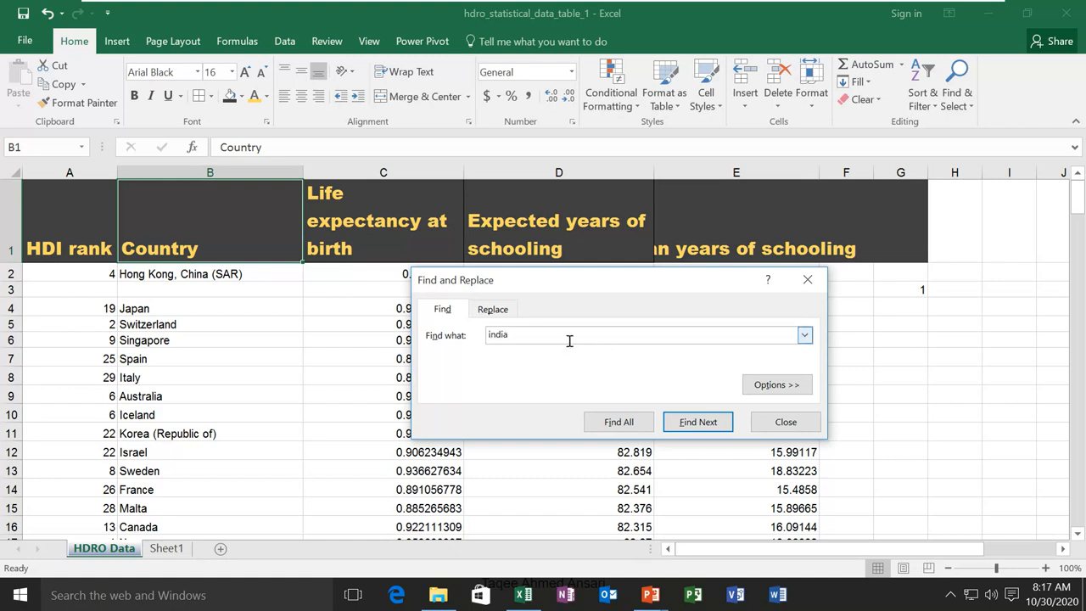
left_click(700, 422)
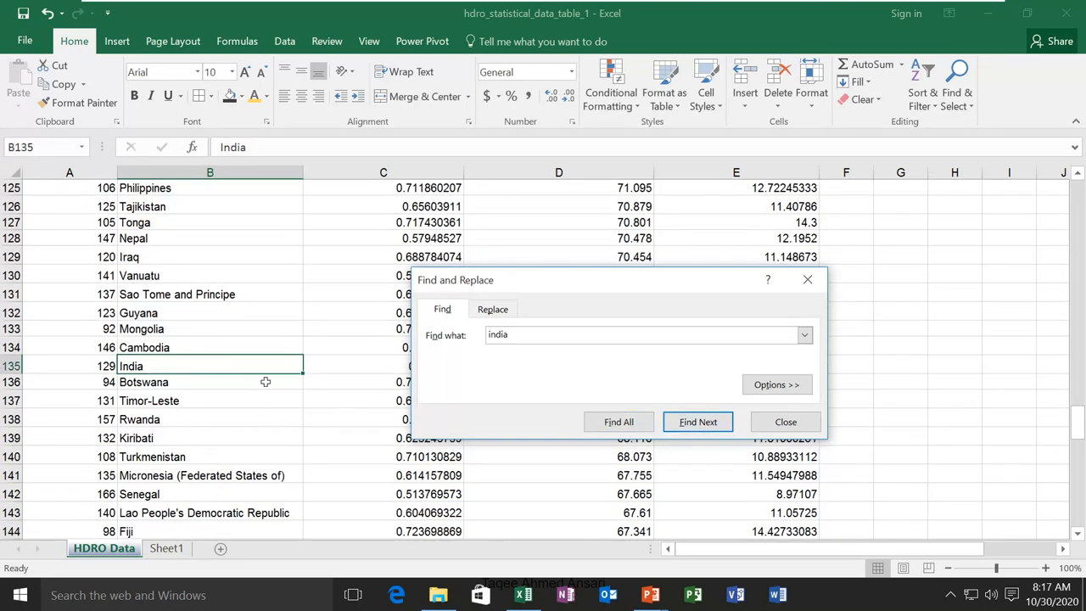
left_click(801, 433)
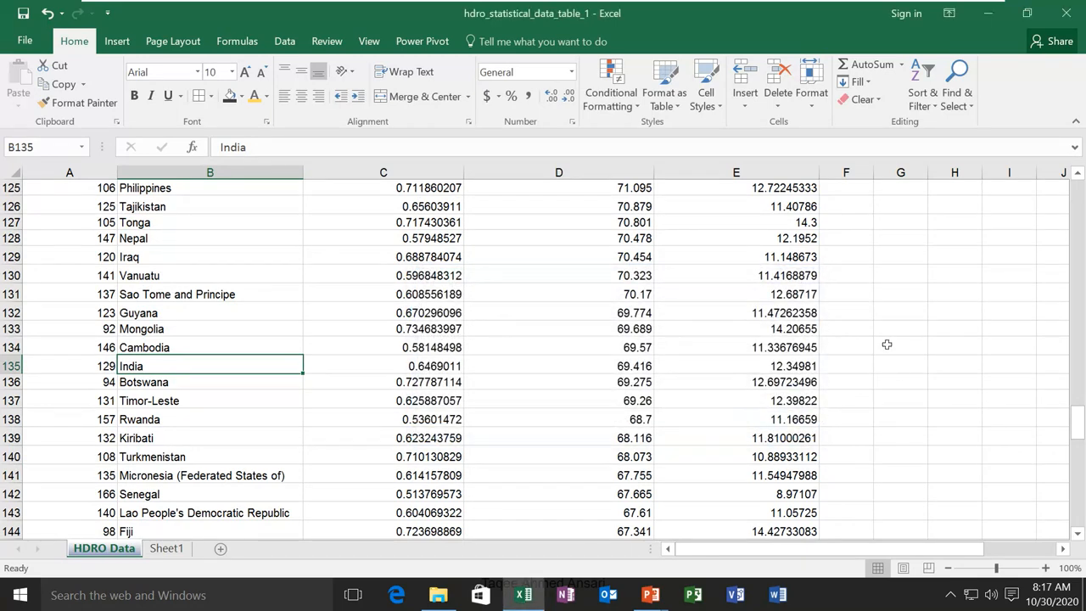
Replace India with 'bharat', then undo the replacement
left_click(956, 94)
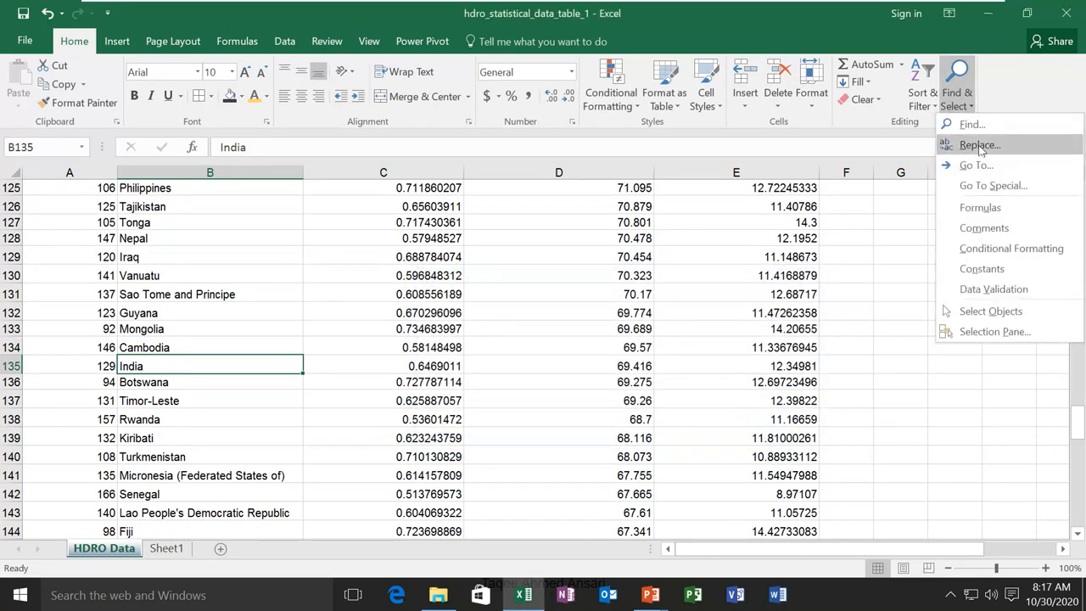
left_click(963, 145)
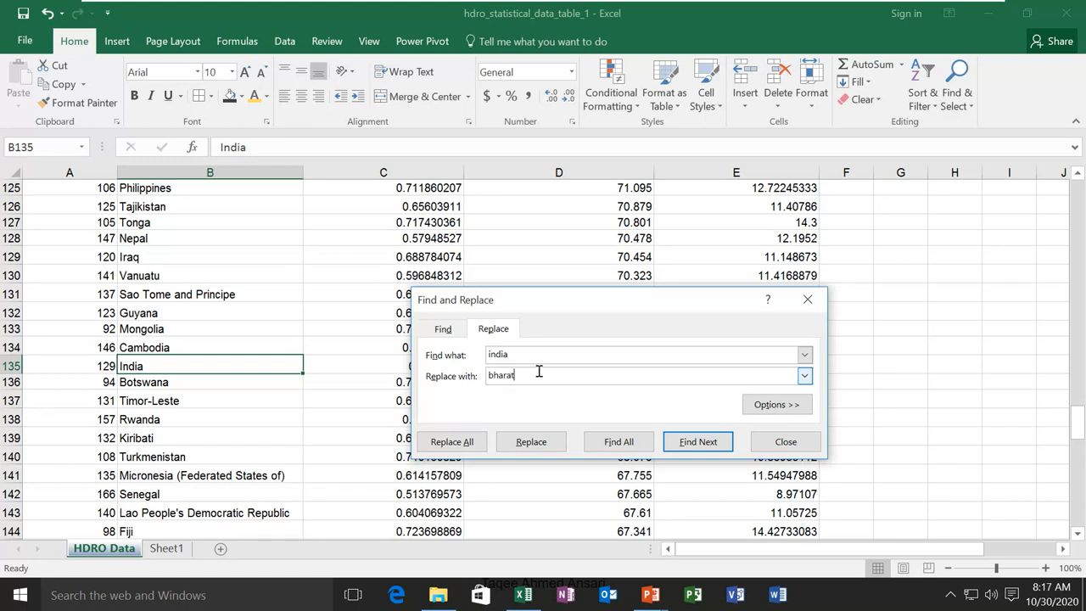
left_click(562, 444)
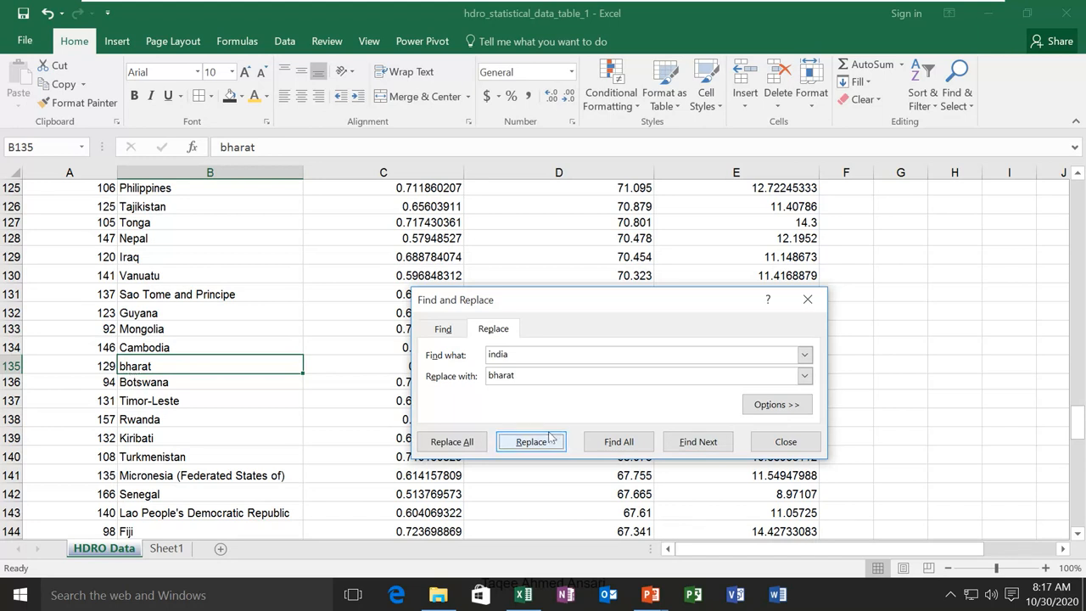
left_click(786, 443)
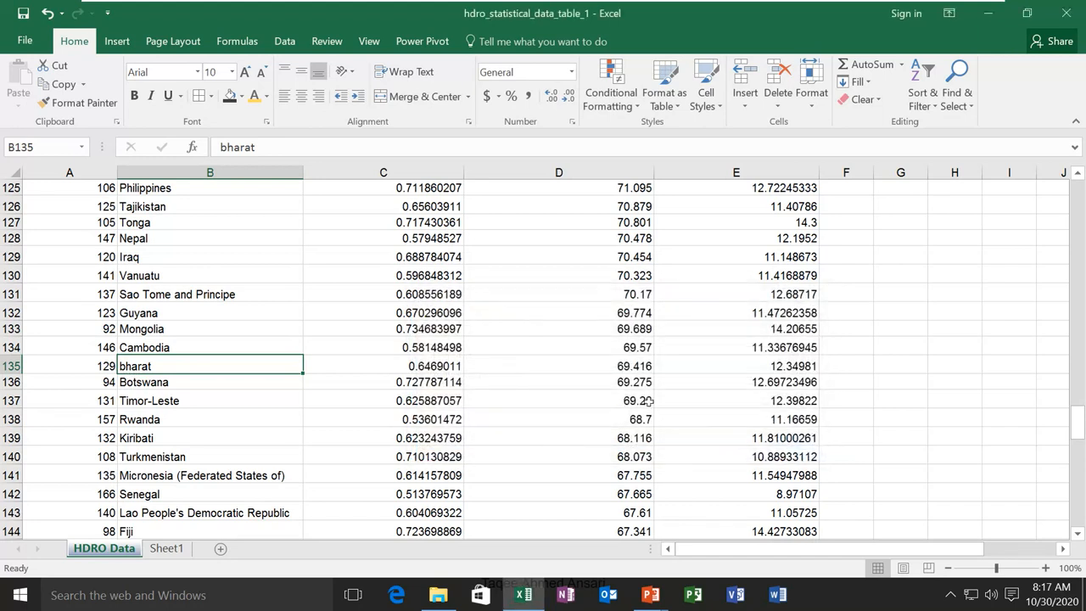
key("ctrl+z")
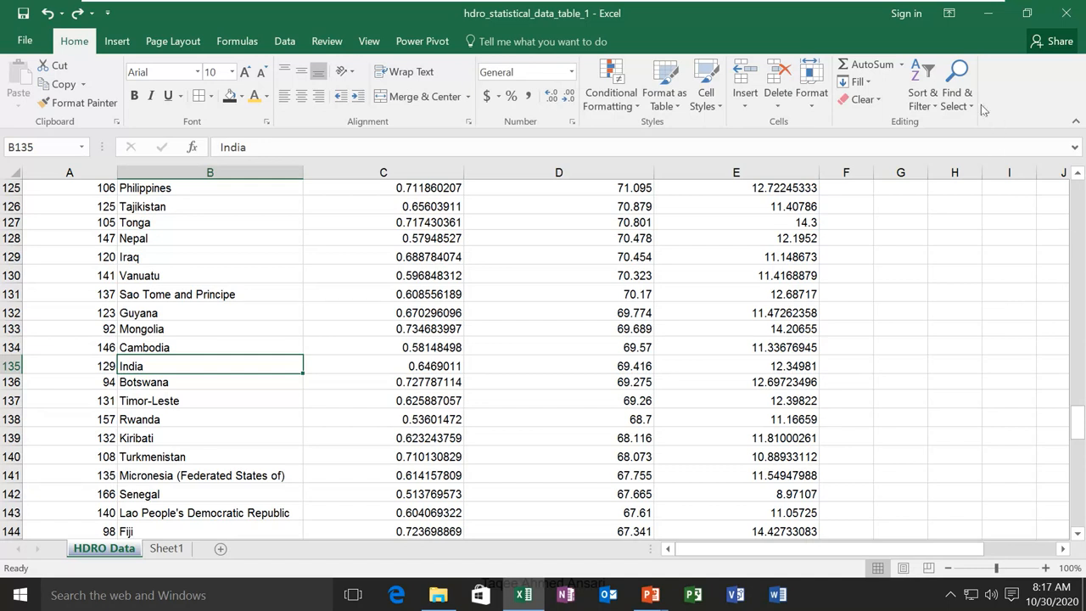
Pick Table1 in the Go To list, then close it without jumping
left_click(957, 93)
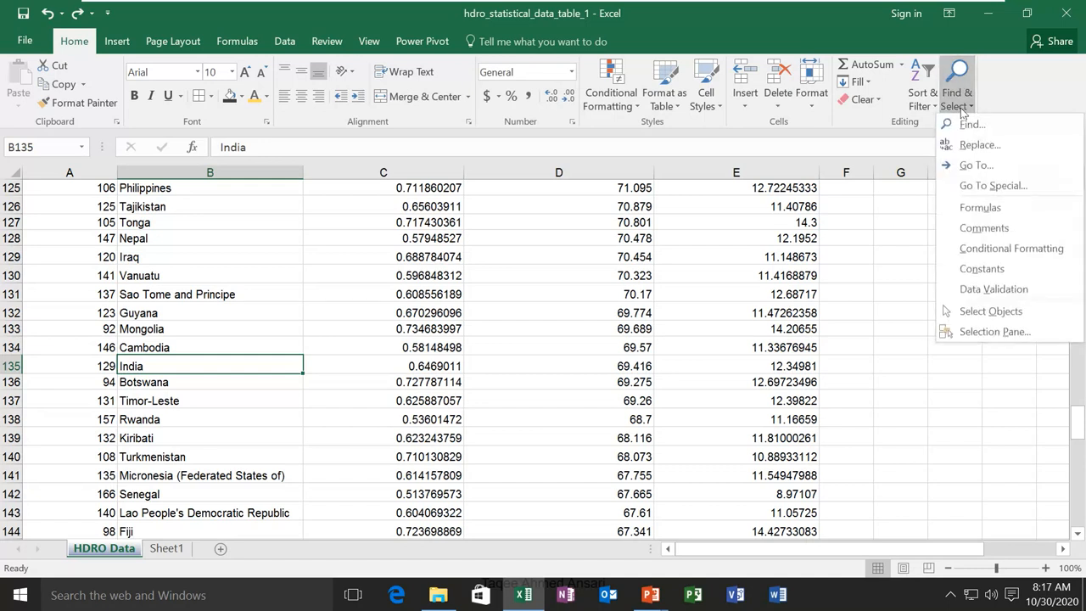
left_click(976, 166)
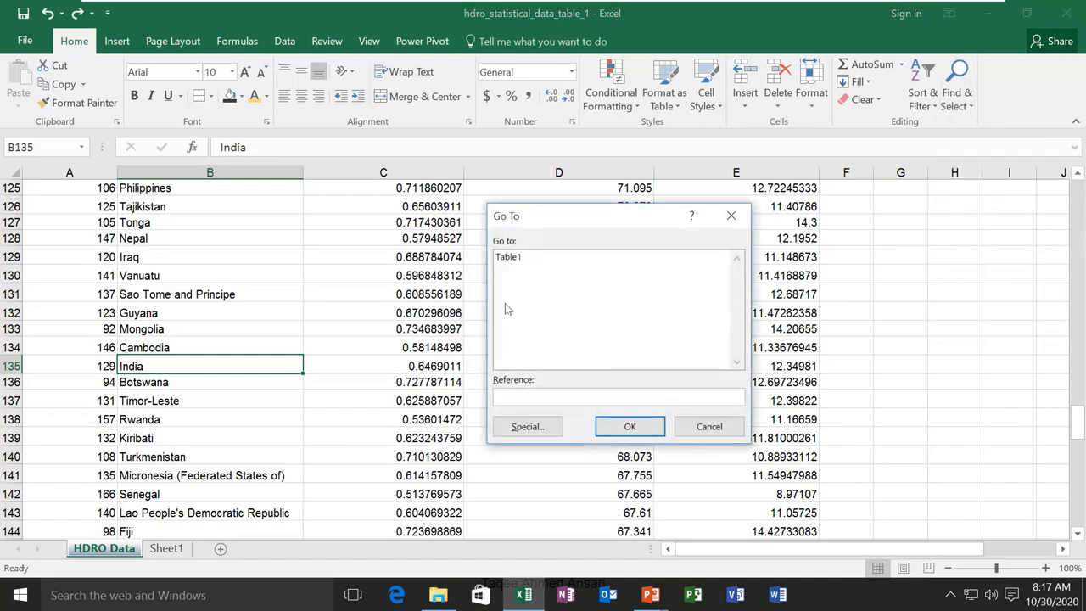
left_click(509, 259)
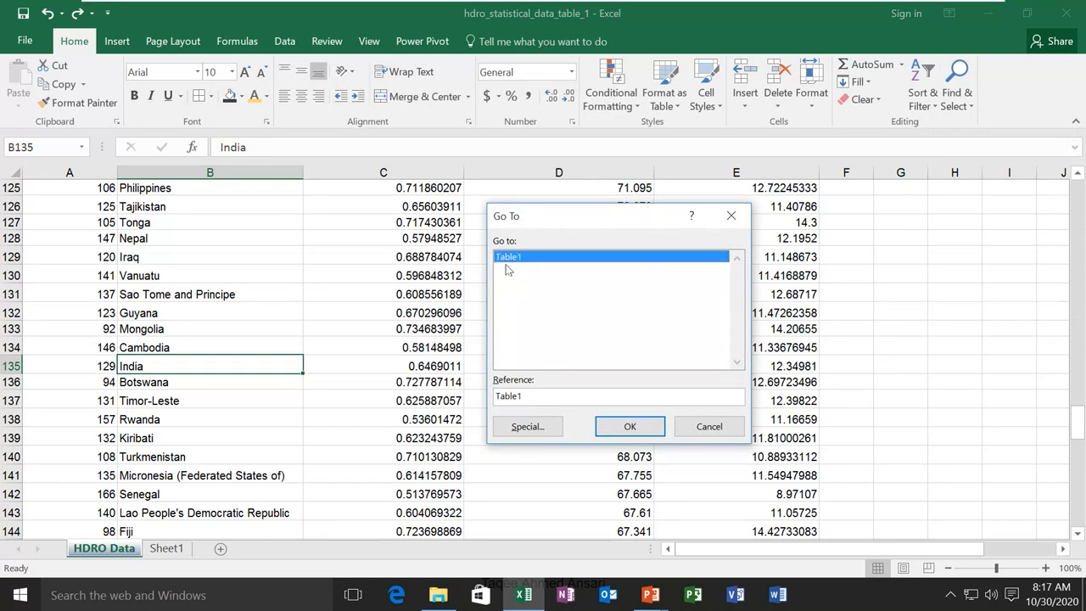
left_click(706, 426)
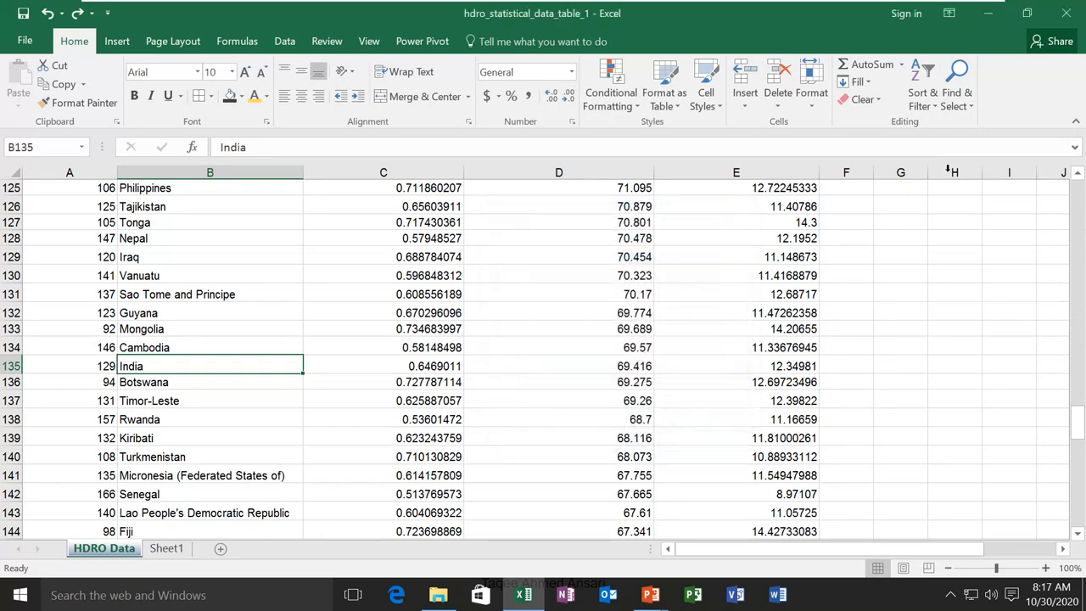
Select all blank cells with Go To Special, then clear the selection at I5
left_click(961, 108)
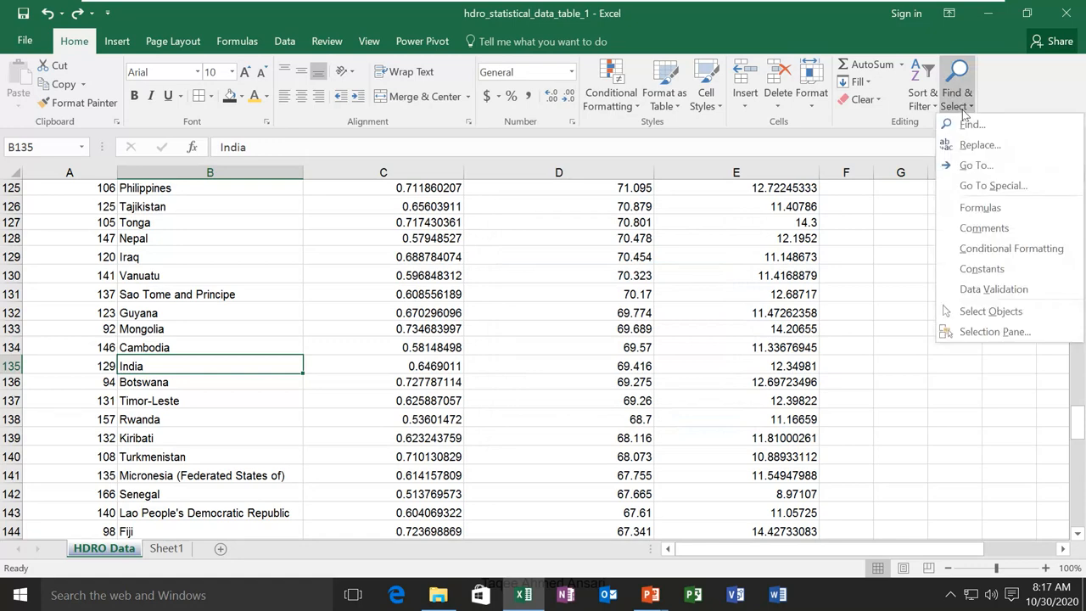
left_click(990, 187)
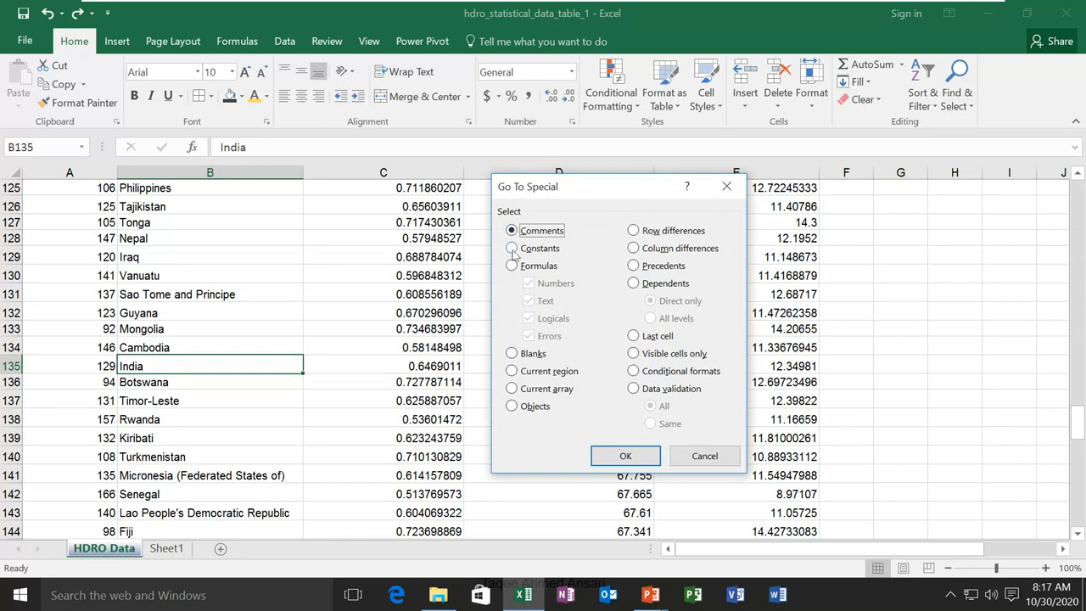
left_click(520, 355)
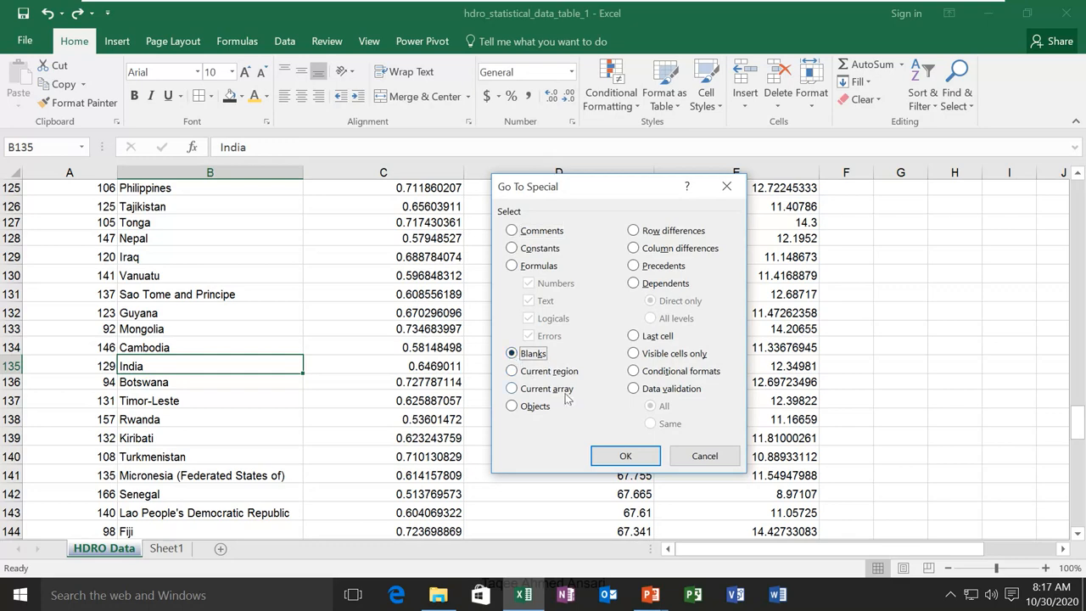
left_click(624, 455)
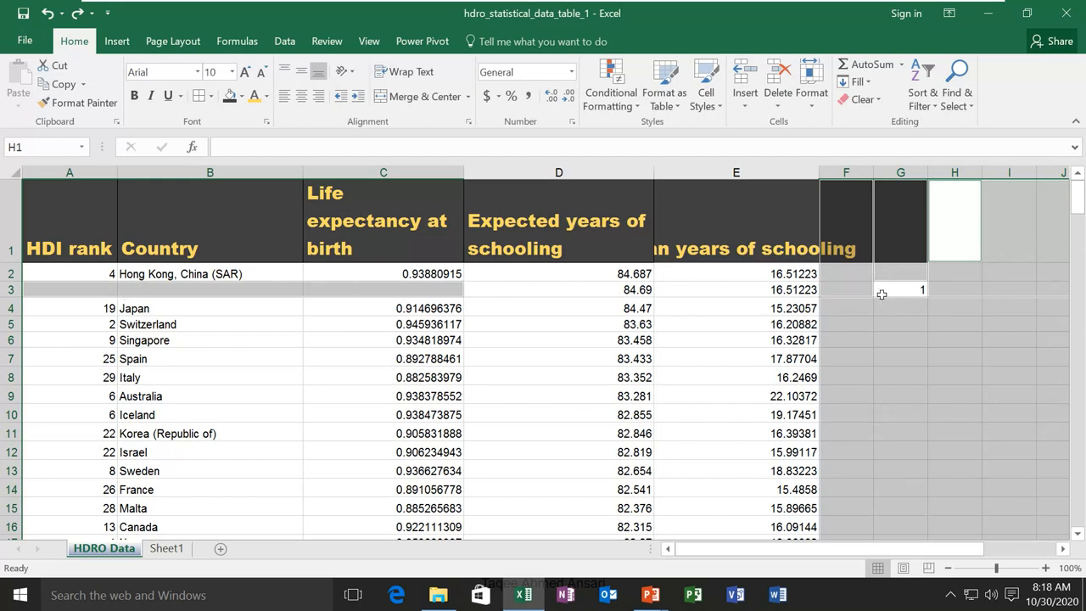
left_click(999, 324)
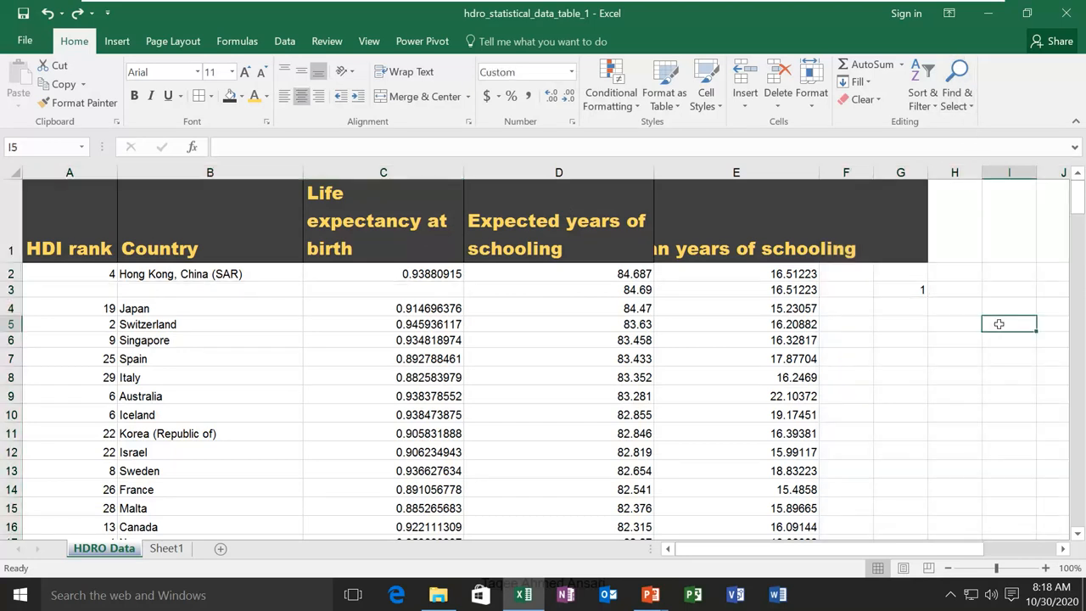
Dismiss Go To Special unchanged, then select every formula cell
left_click(970, 112)
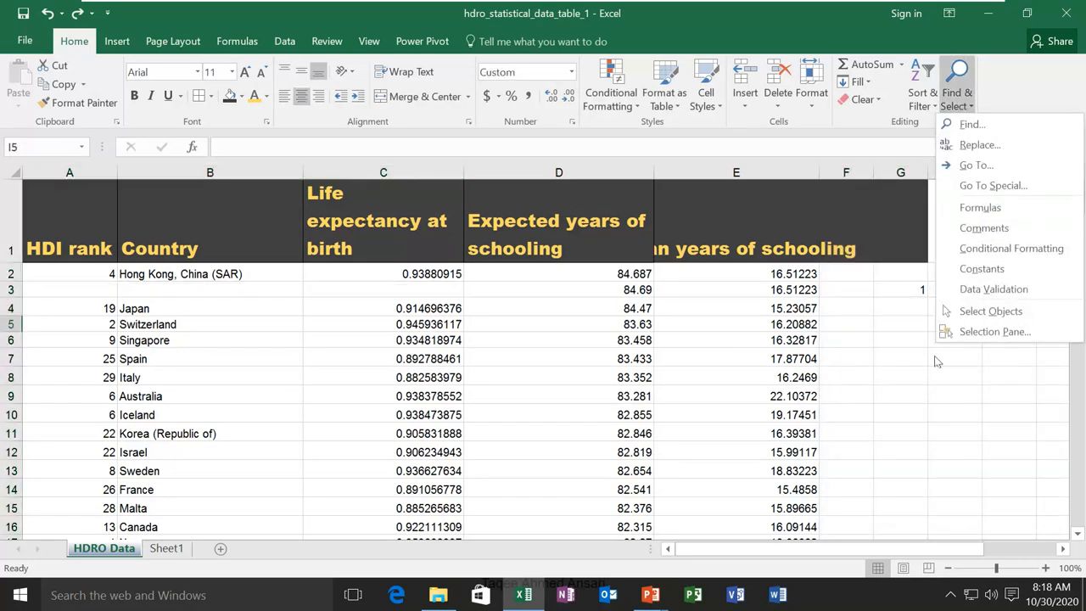
left_click(988, 185)
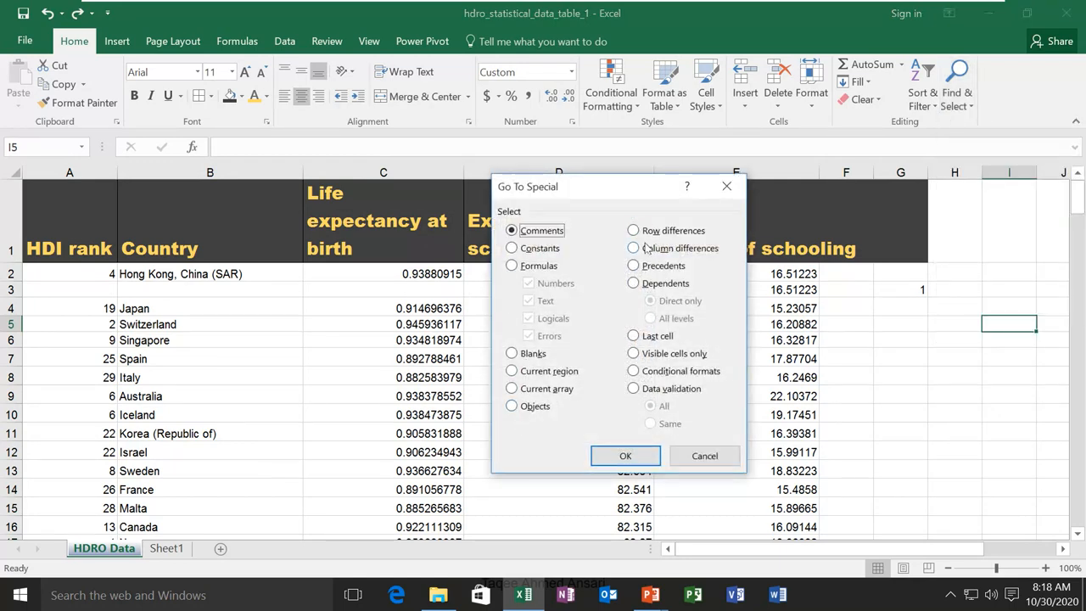
left_click(696, 457)
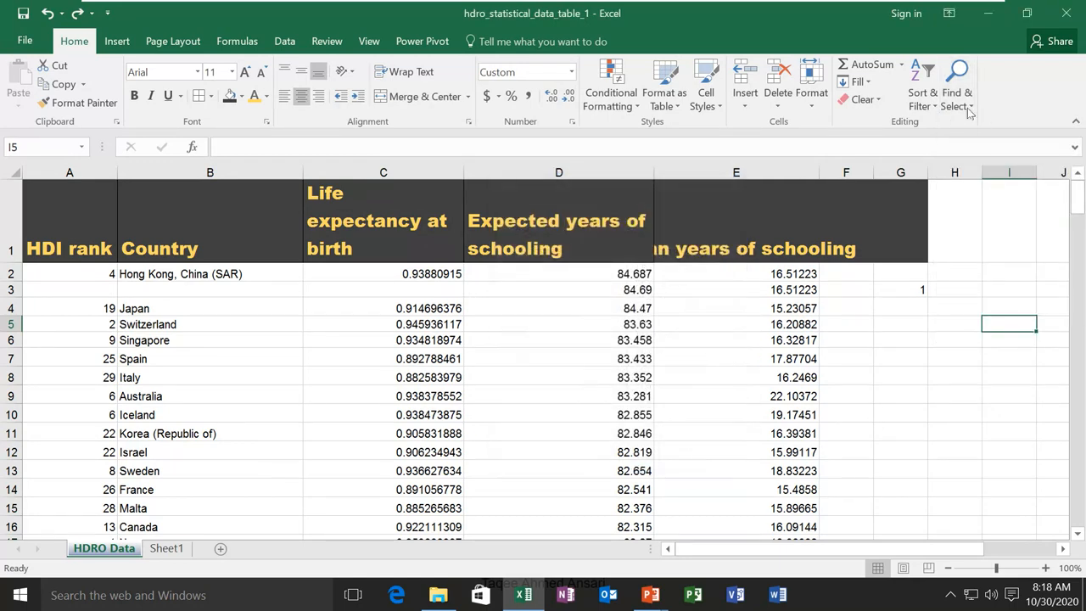
left_click(968, 108)
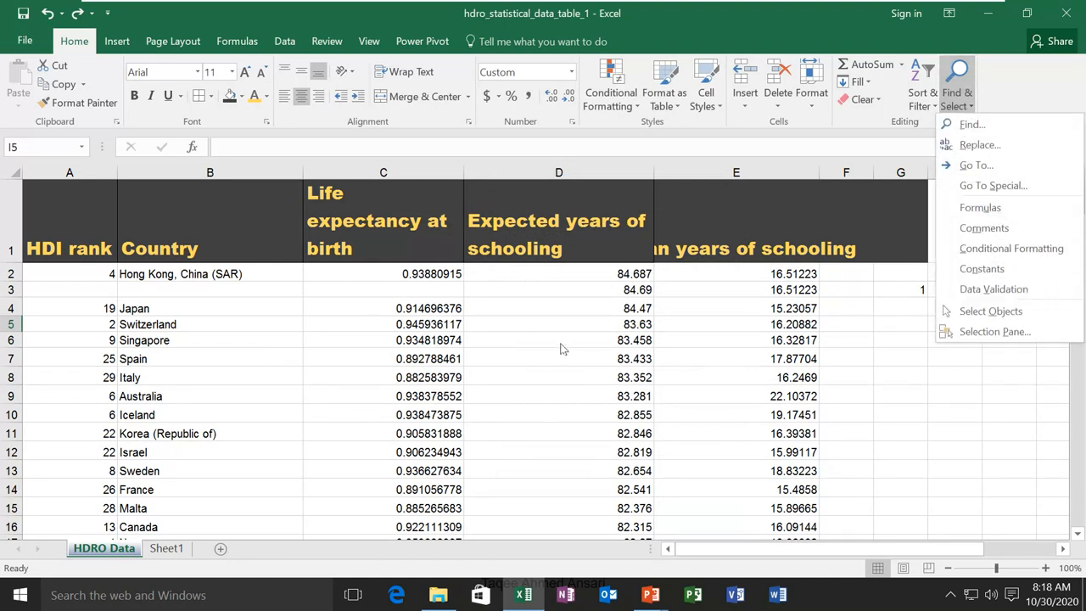
left_click(982, 213)
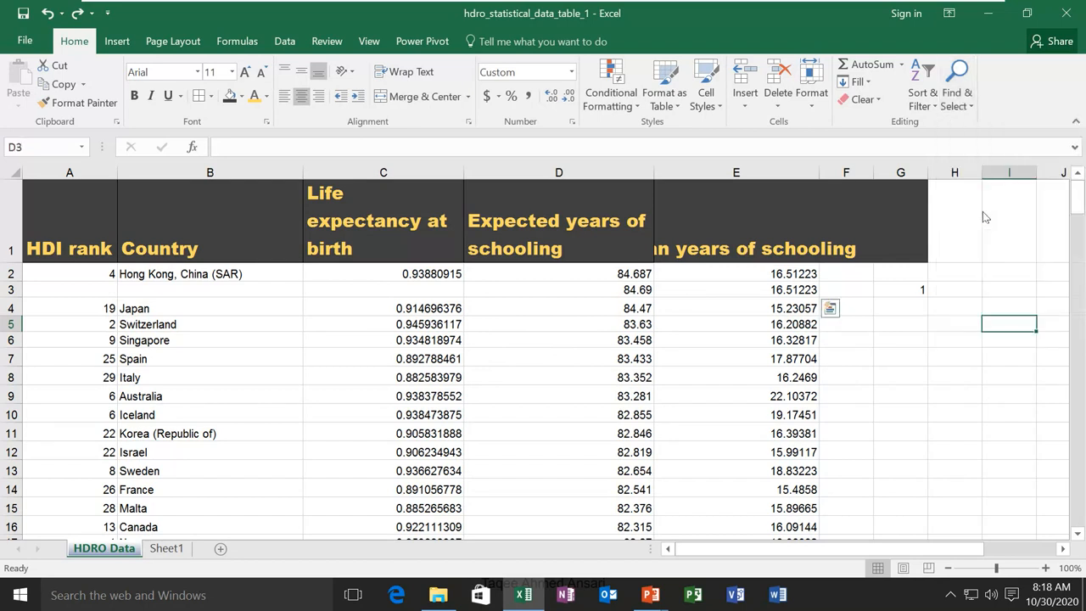
Inspect E5 and compare the formulas in cells D3 and E3
left_click(696, 326)
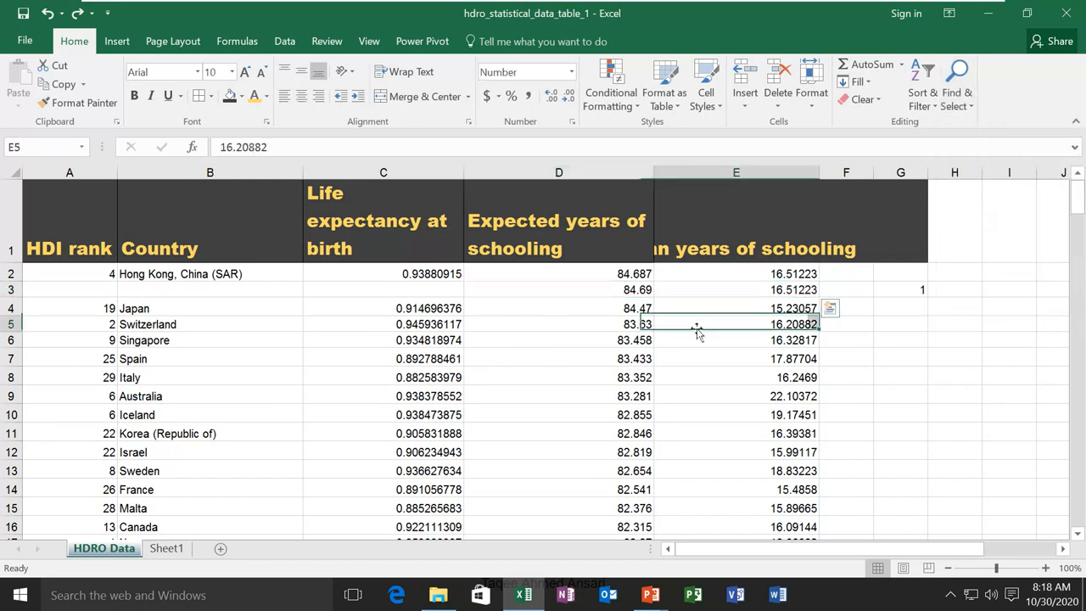
left_click(774, 294)
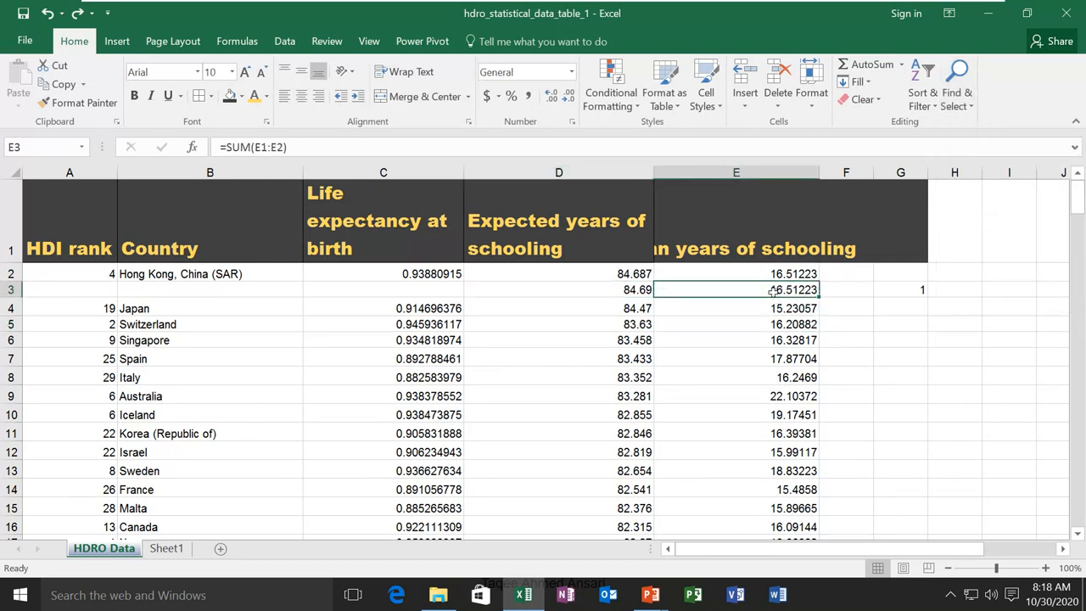
left_click(571, 288)
left_click(716, 287)
left_click(570, 293)
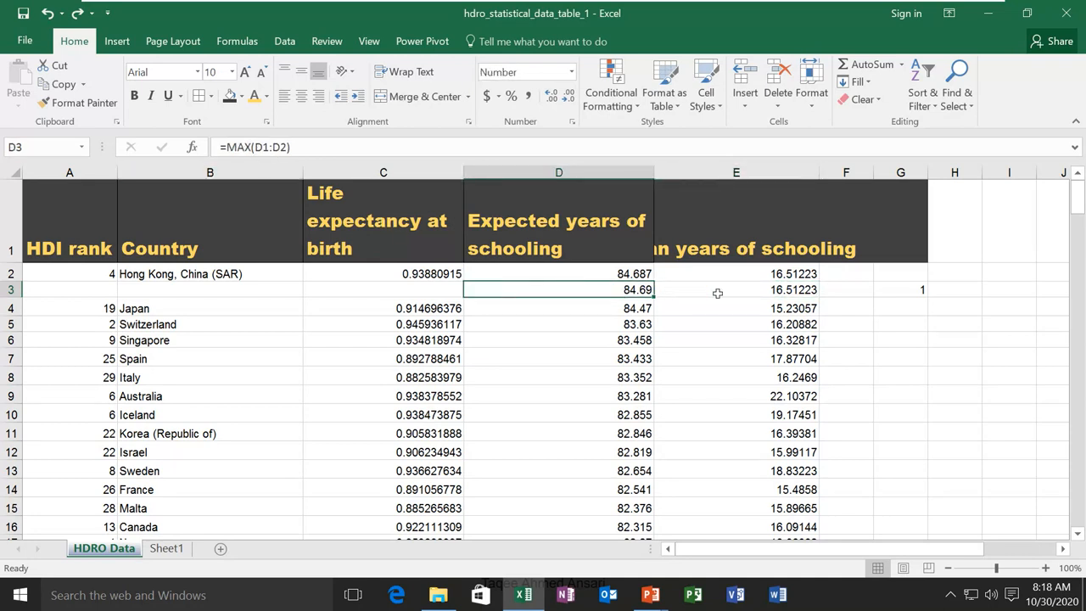
left_click(717, 291)
Select all formula cells again, then search for comments, finding none
left_click(970, 105)
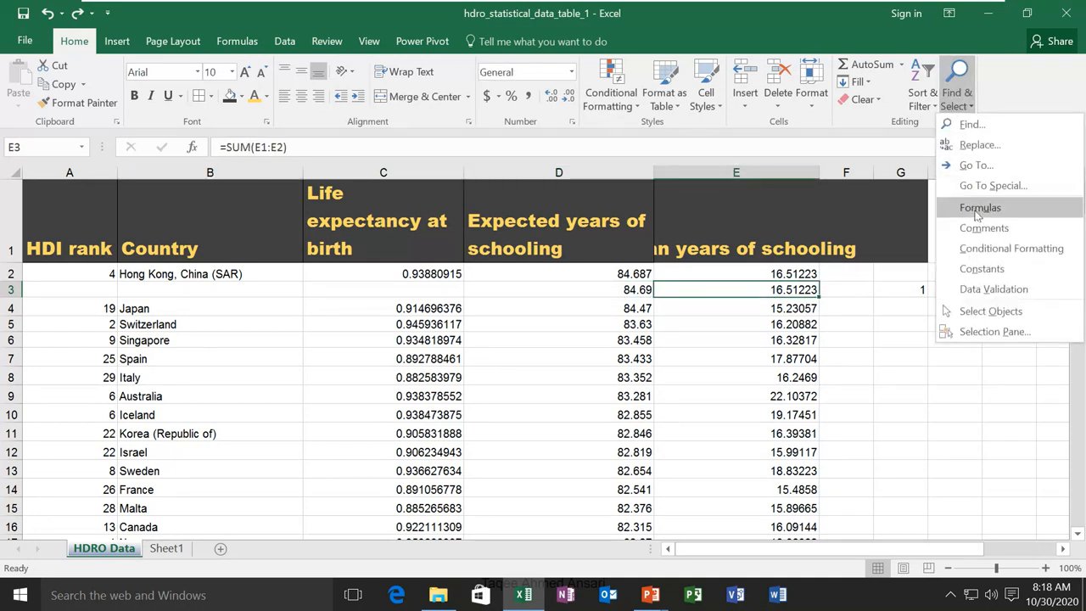
left_click(976, 216)
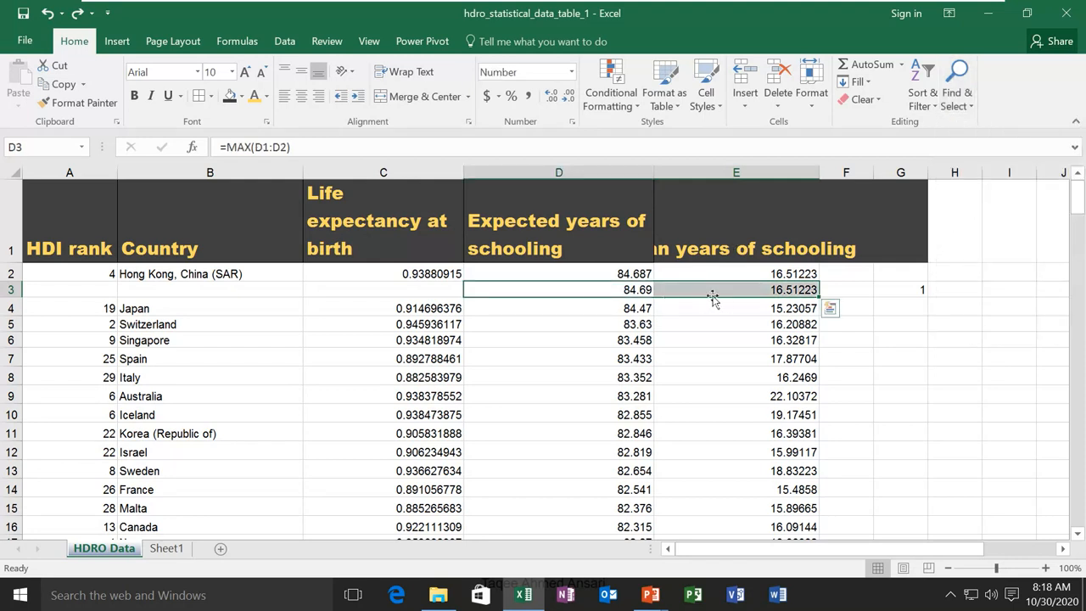
left_click(969, 105)
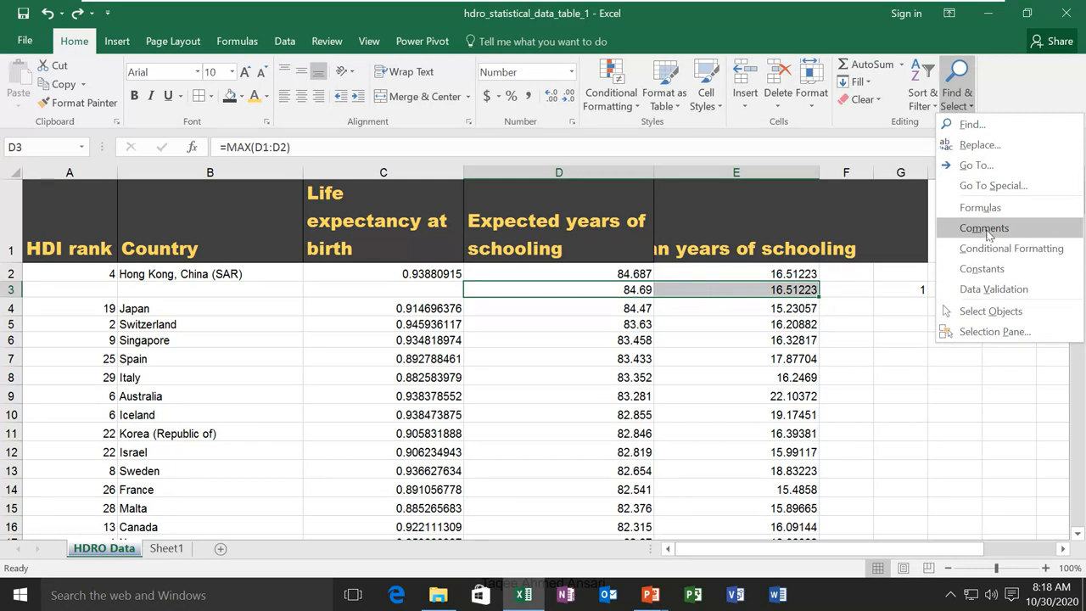
left_click(984, 228)
left_click(548, 346)
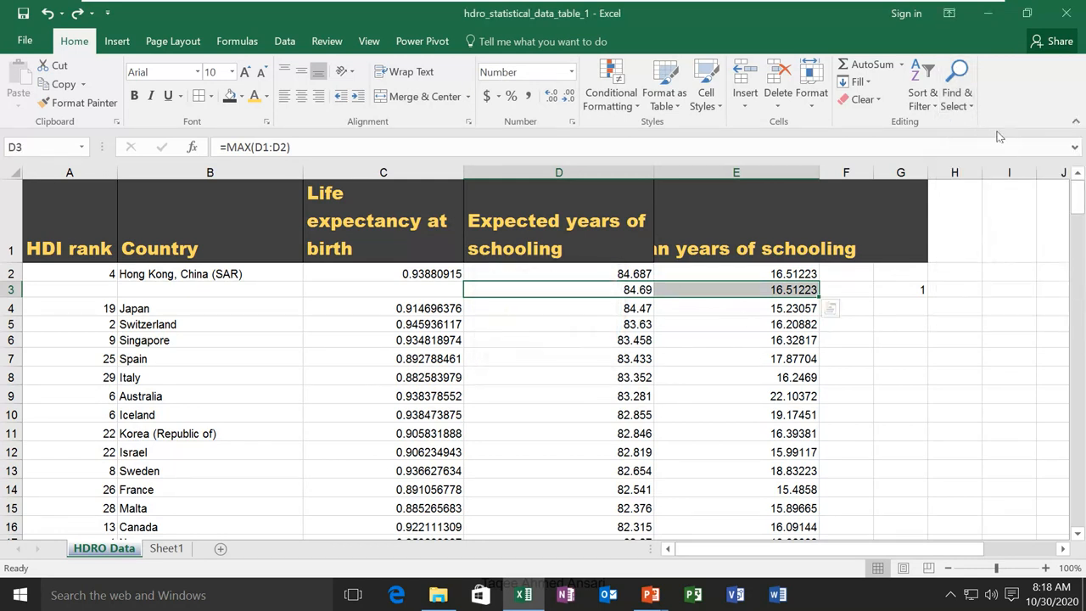
Search for conditional formatting, constants and data validation cells; none are found
left_click(970, 100)
left_click(992, 250)
key("Return")
left_click(963, 100)
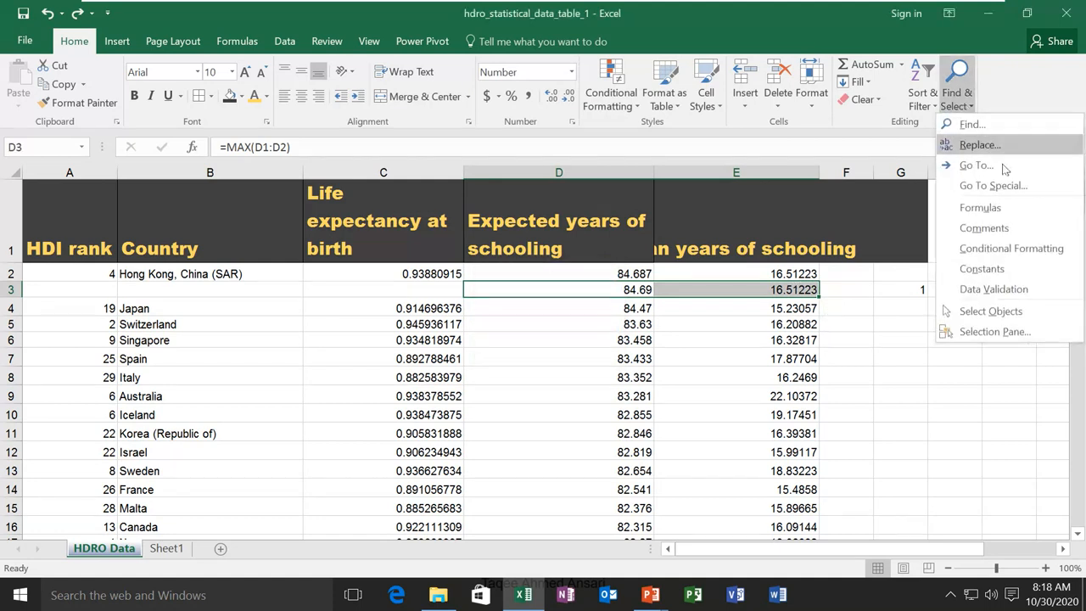
left_click(1000, 270)
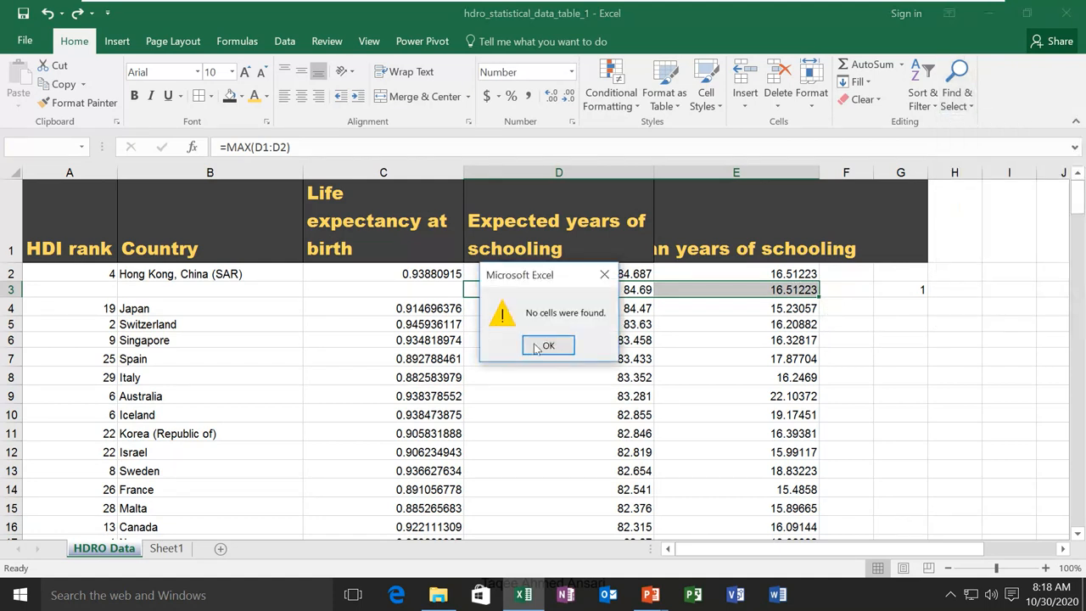
left_click(548, 346)
left_click(957, 98)
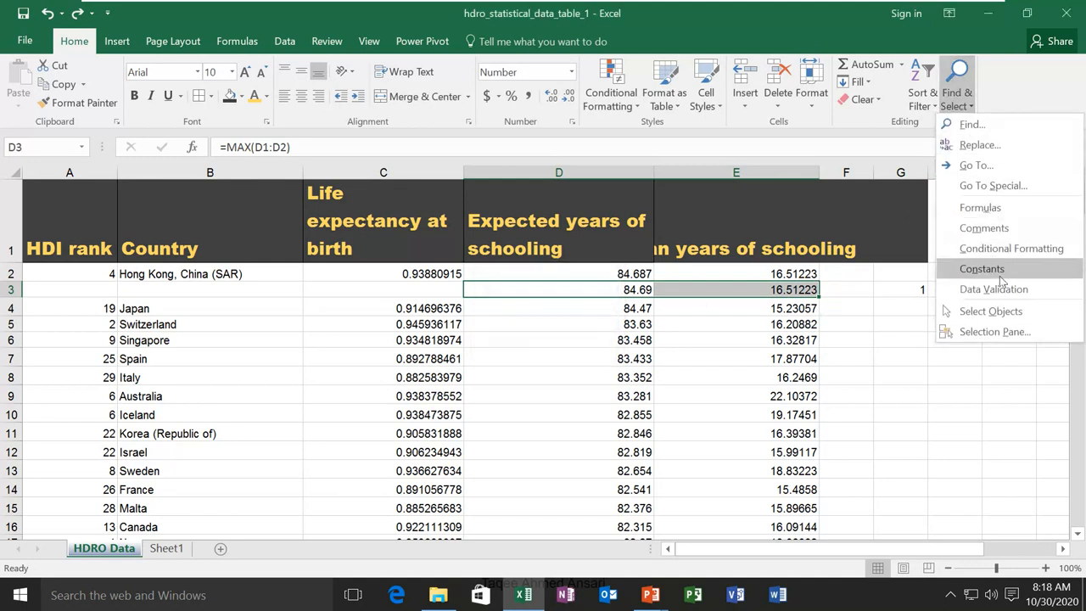
left_click(1025, 292)
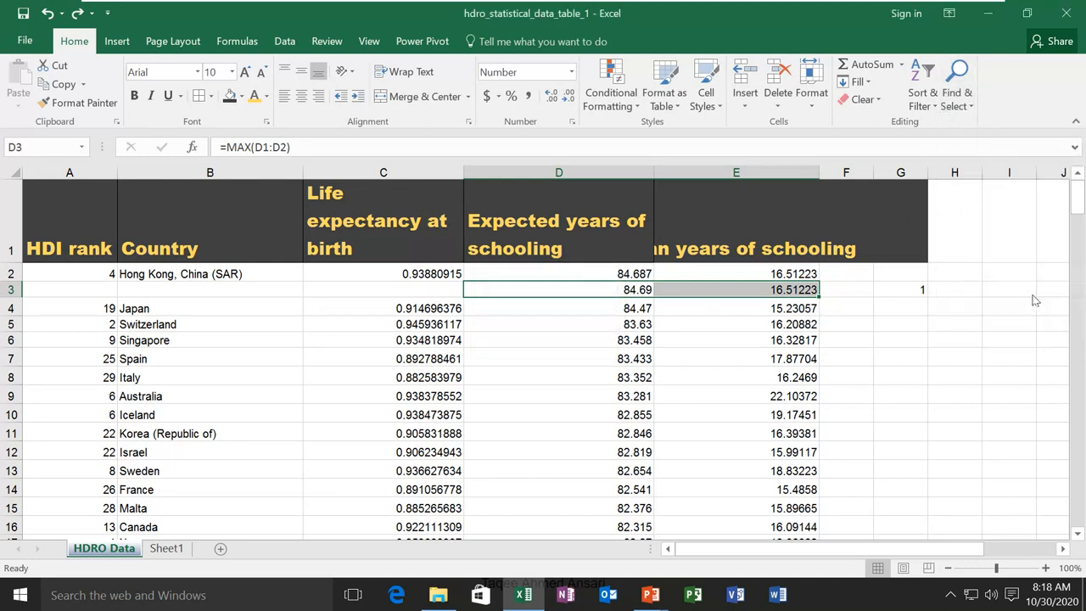
left_click(546, 345)
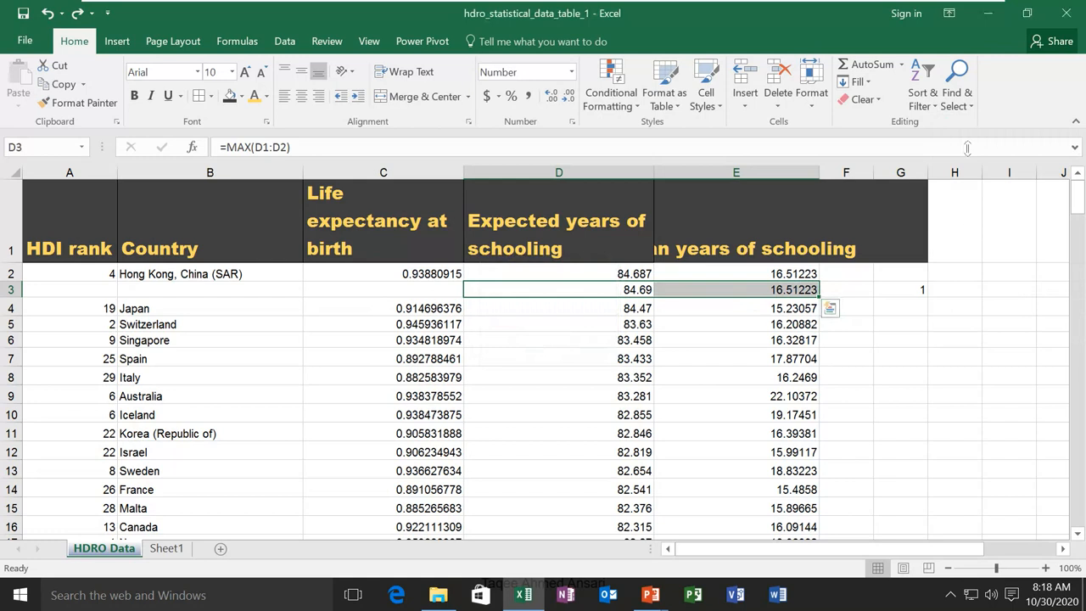
Toggle Select Objects on and off, then open the Selection Pane
left_click(957, 97)
left_click(1007, 315)
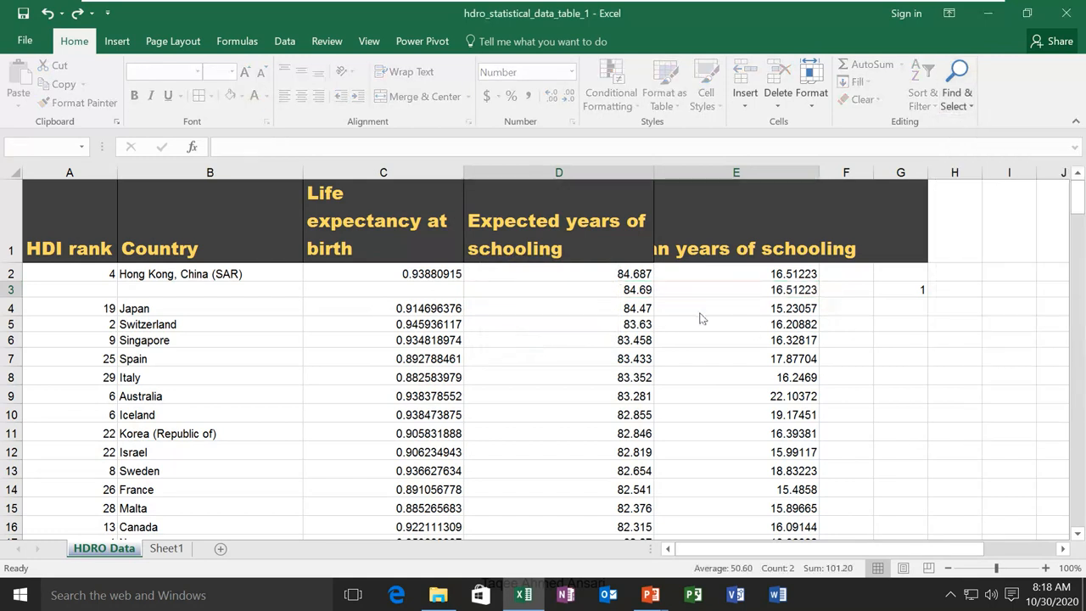
left_click(965, 106)
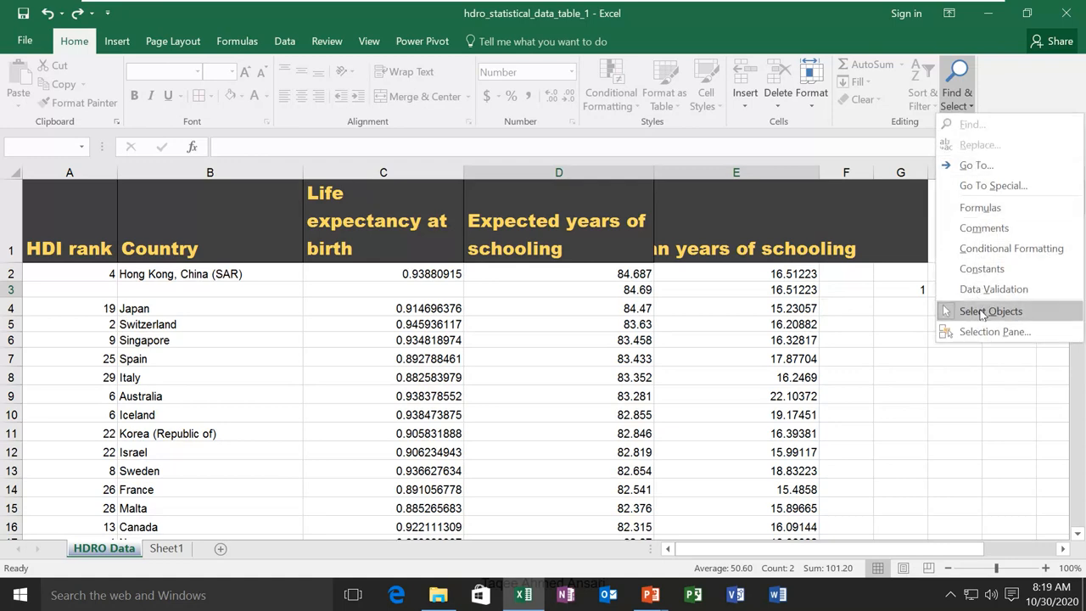
left_click(972, 310)
left_click(959, 100)
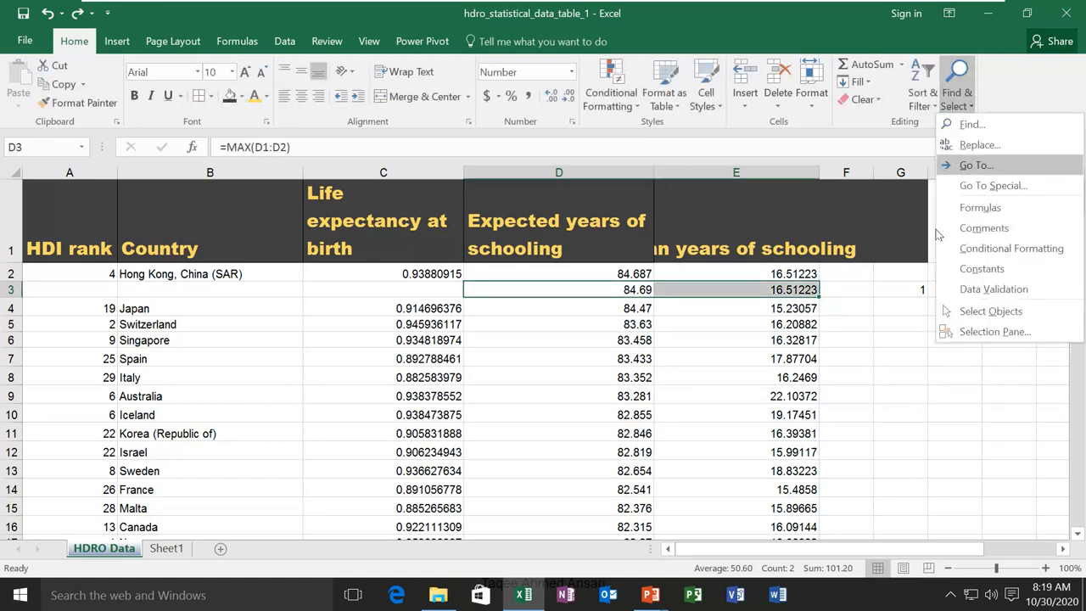
left_click(969, 333)
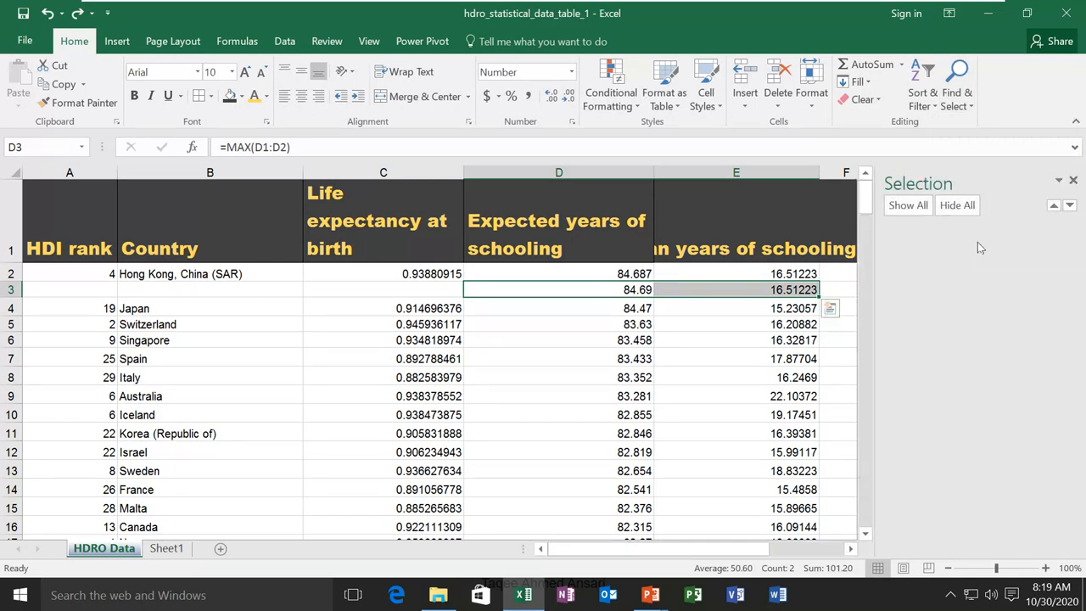
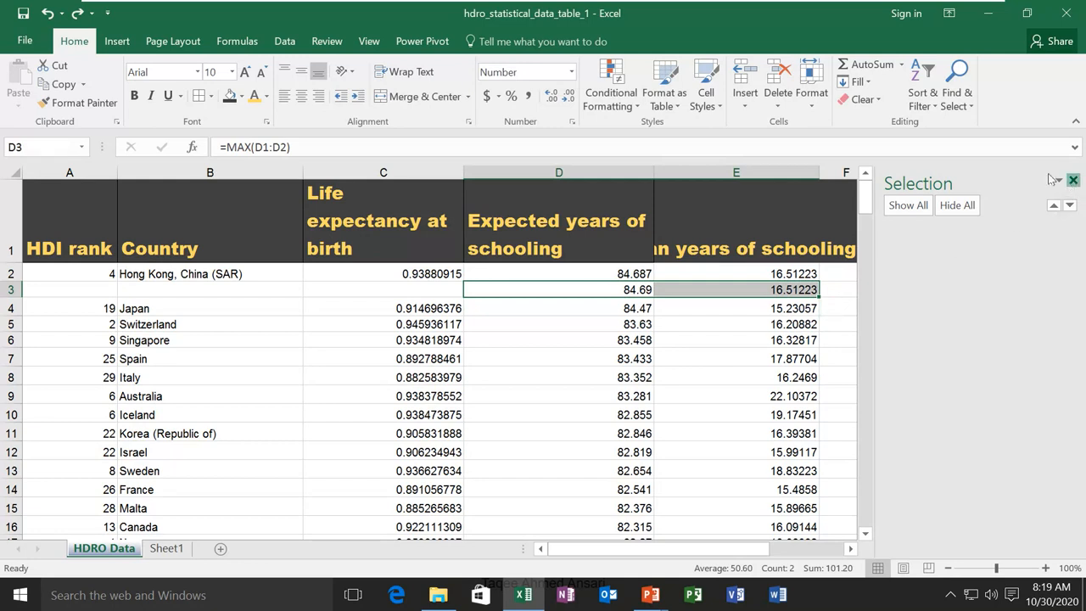
Close the Selection Pane and the Find & Select menu, then advance to the closing Thank You slide
left_click(1072, 183)
left_click(957, 100)
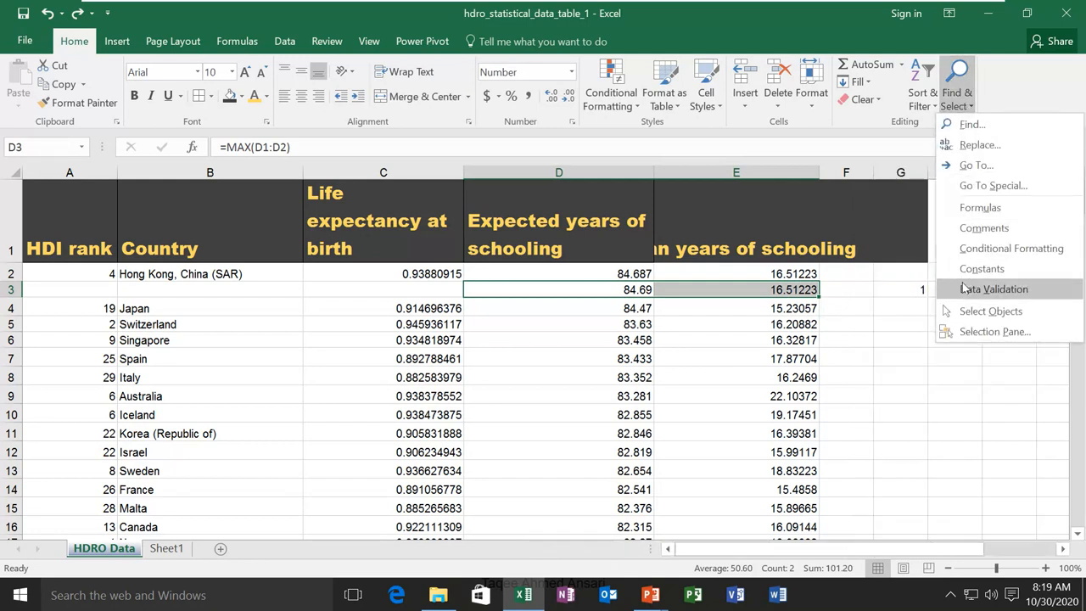
left_click(956, 100)
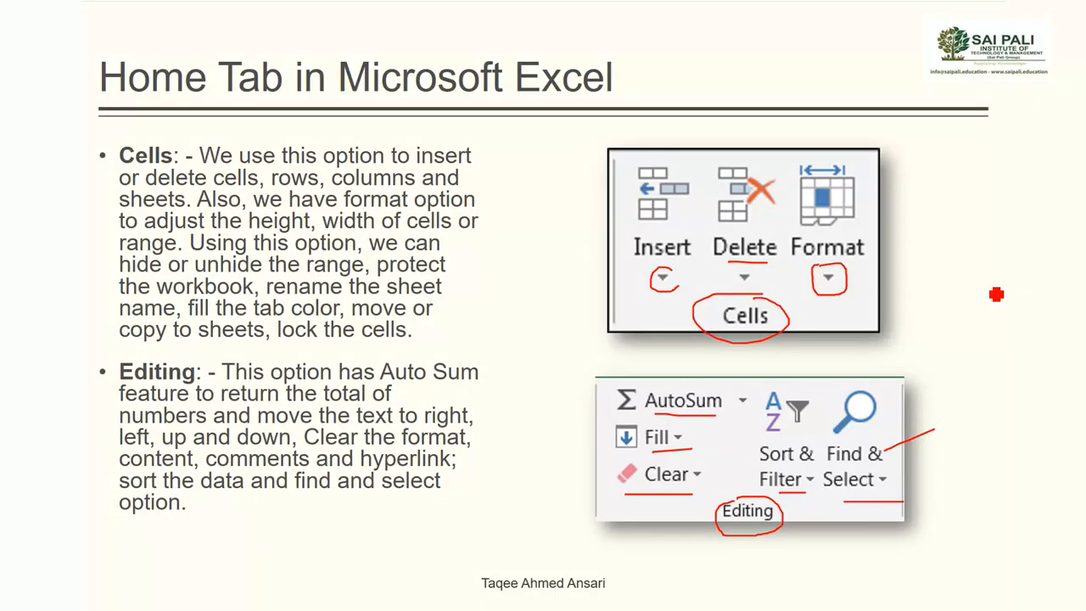
key("Right")
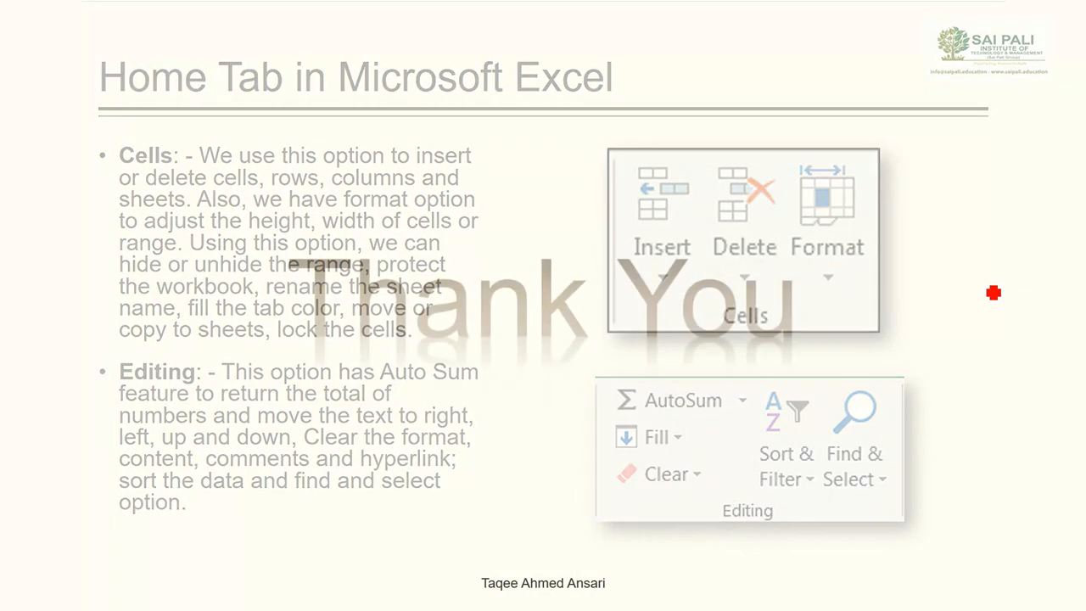